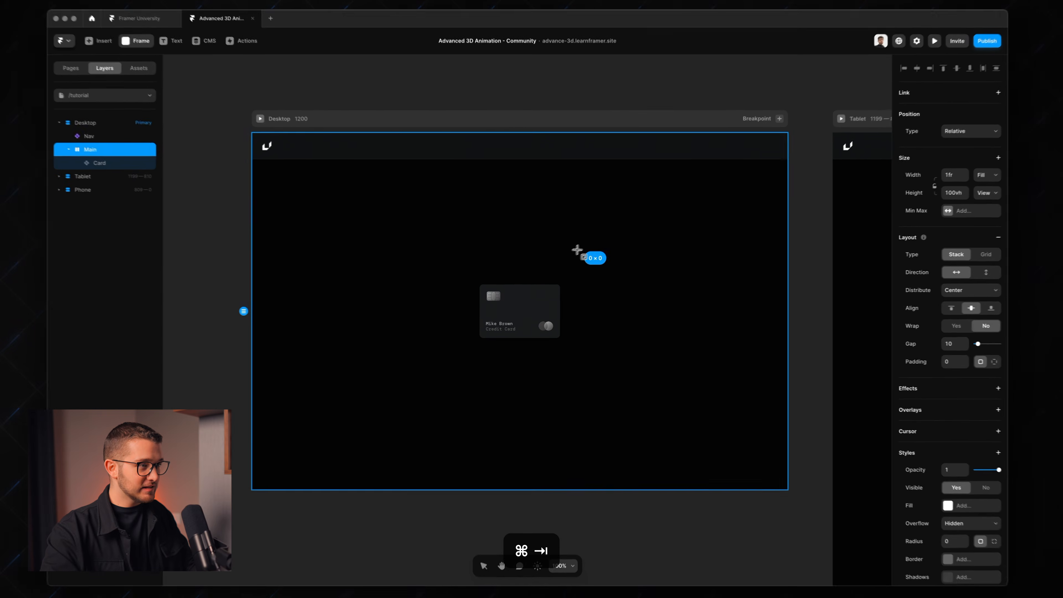
key("BackSpace")
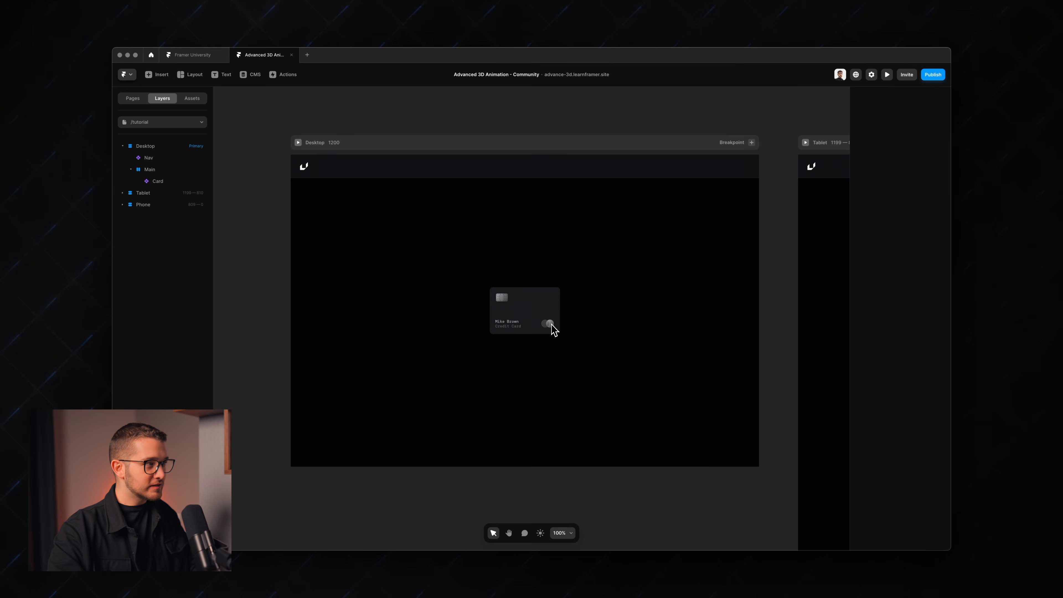
Open the Card component from the center of the Desktop page for editing.
left_click(531, 294)
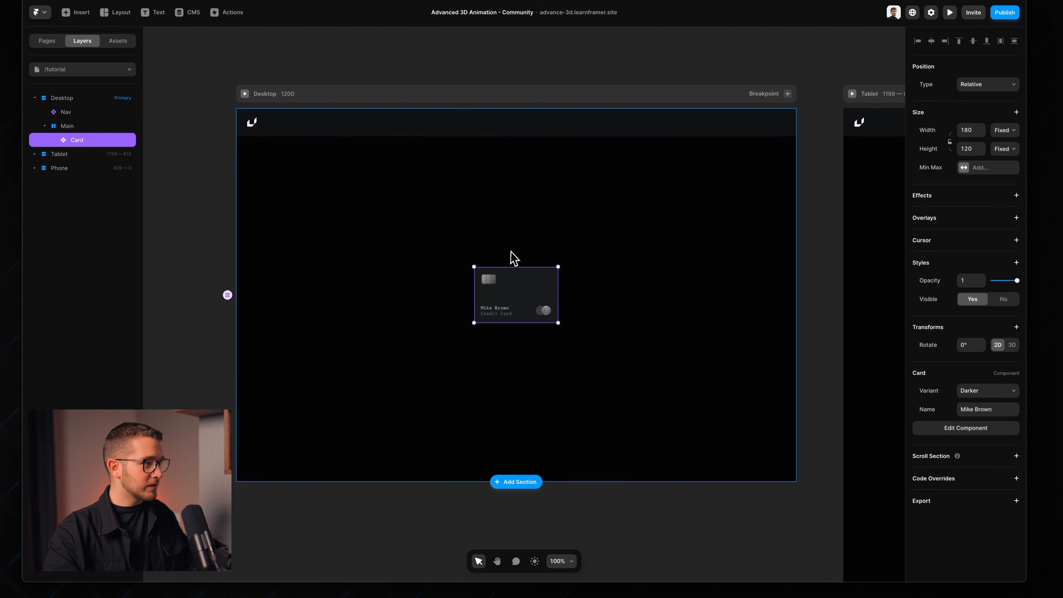
scroll(515, 259, "up", 5)
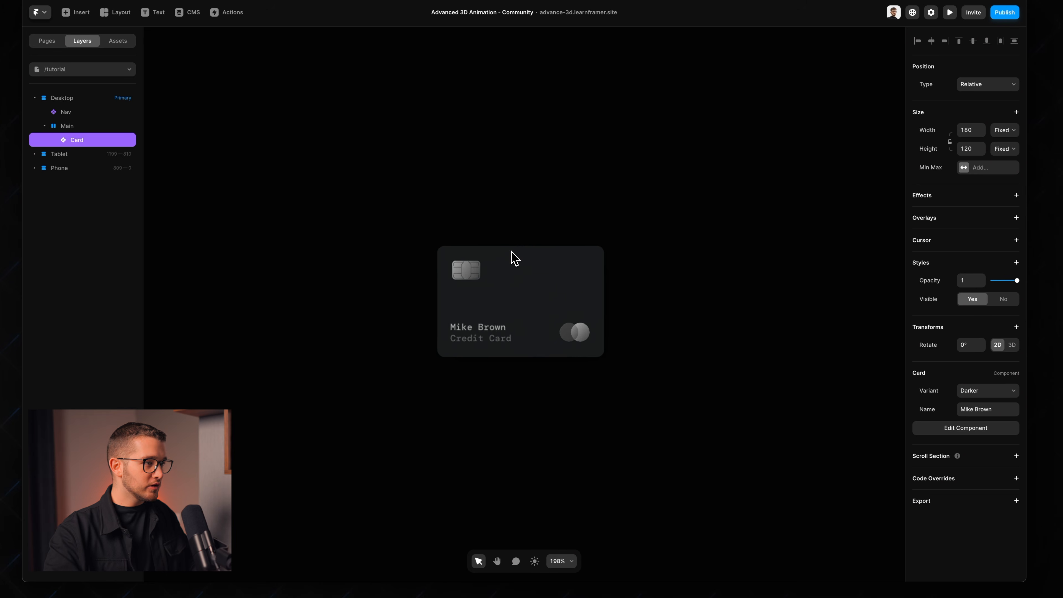
double_click(575, 314)
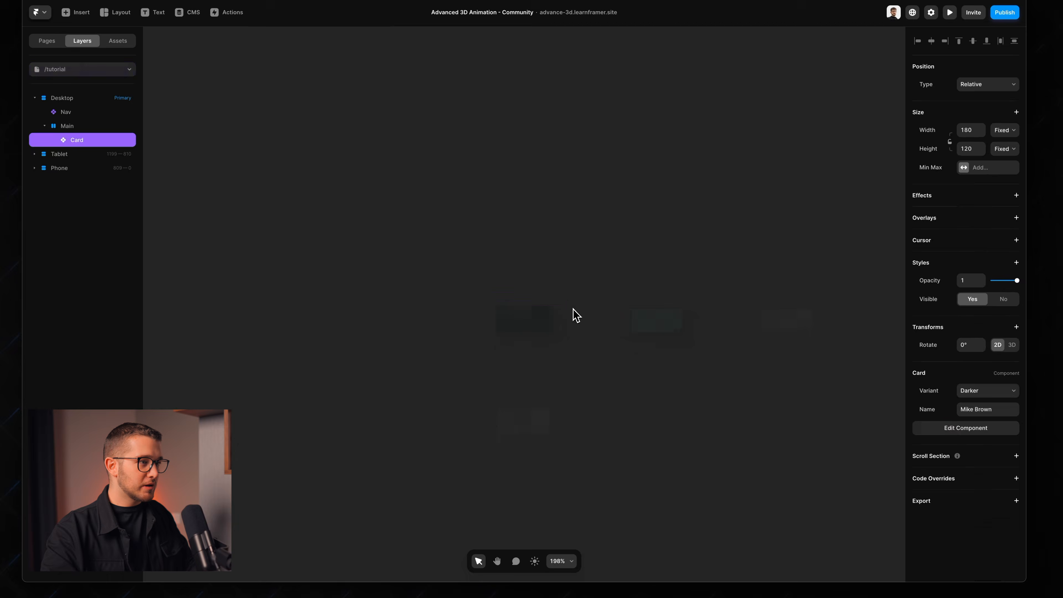
Examine the Darker card variant's chip, name, Credit Card text and Mastercard layers.
left_click(498, 318)
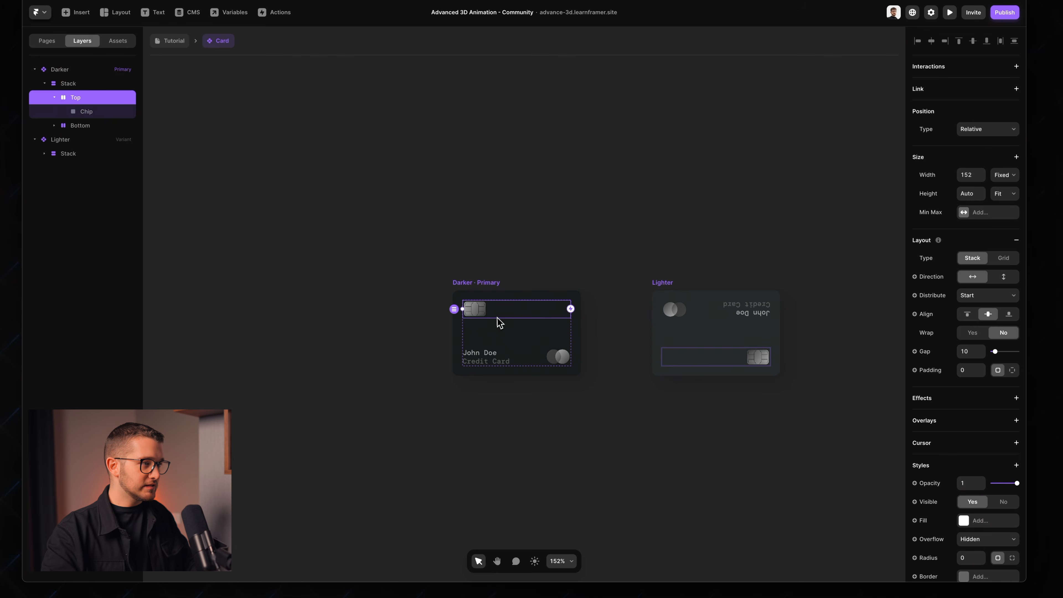
left_click(482, 316)
scroll(477, 316, "up", 8)
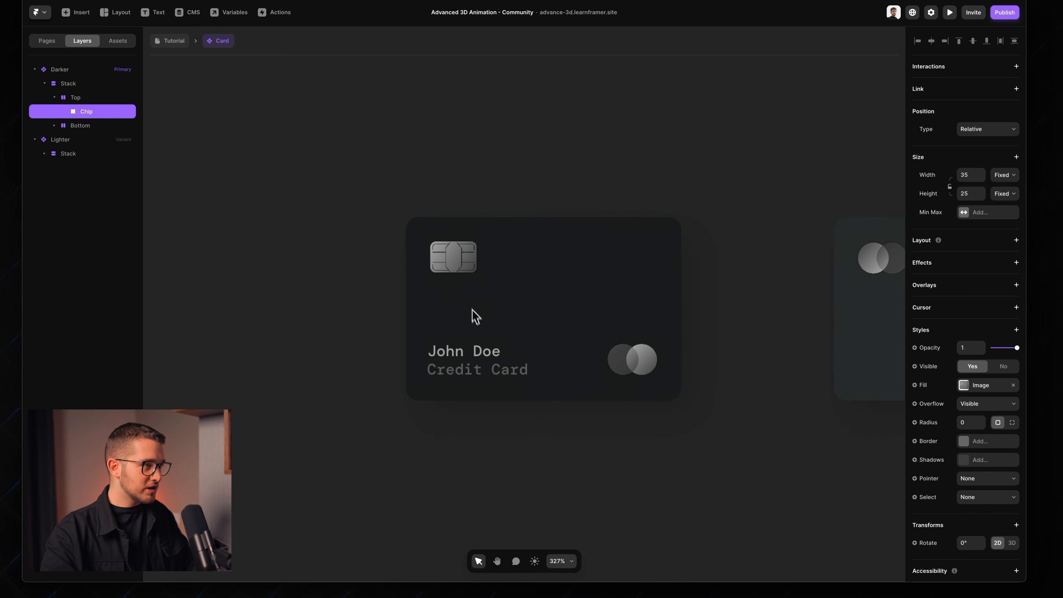
scroll(461, 268, "up", 1)
left_click(489, 414, "super")
left_click(481, 444)
left_click(499, 419)
left_click(793, 437)
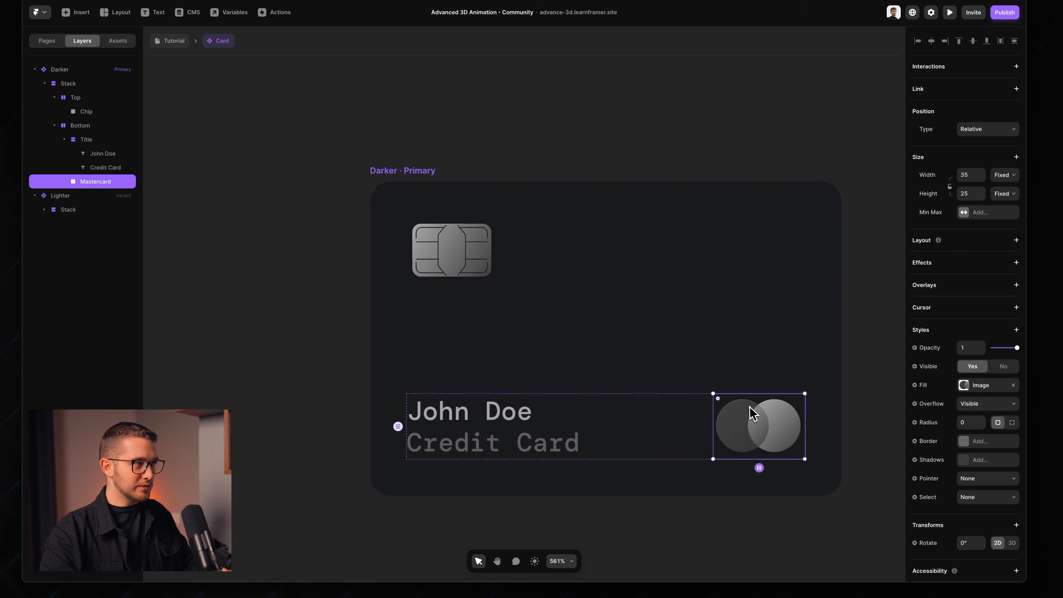
Compare the Darker and Lighter card variants and return to the Tutorial page.
scroll(752, 415, "down", 5)
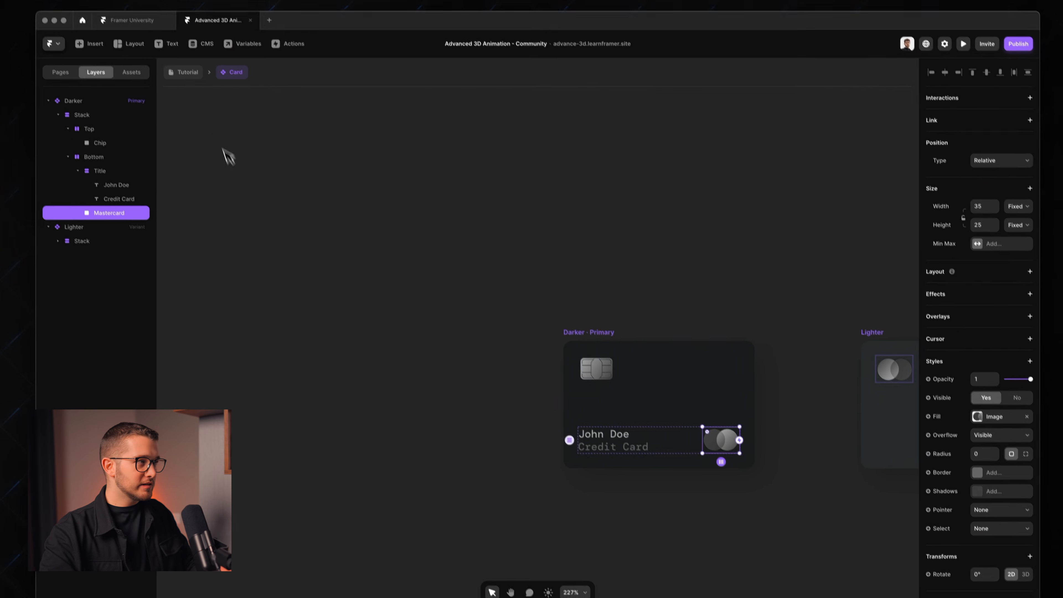
scroll(517, 335, "right", 6)
left_click(394, 358)
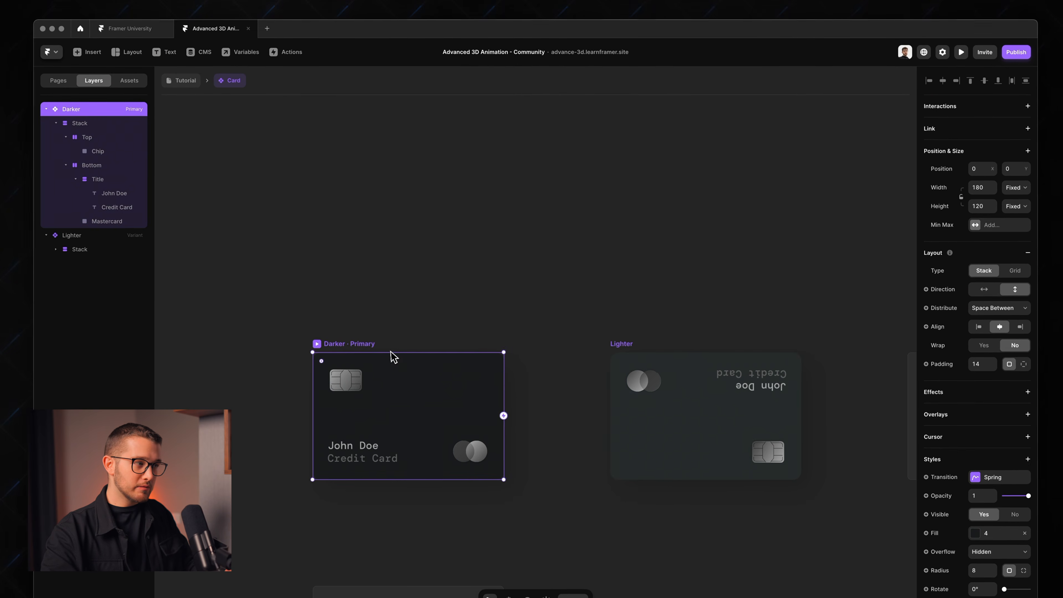
left_click(695, 364)
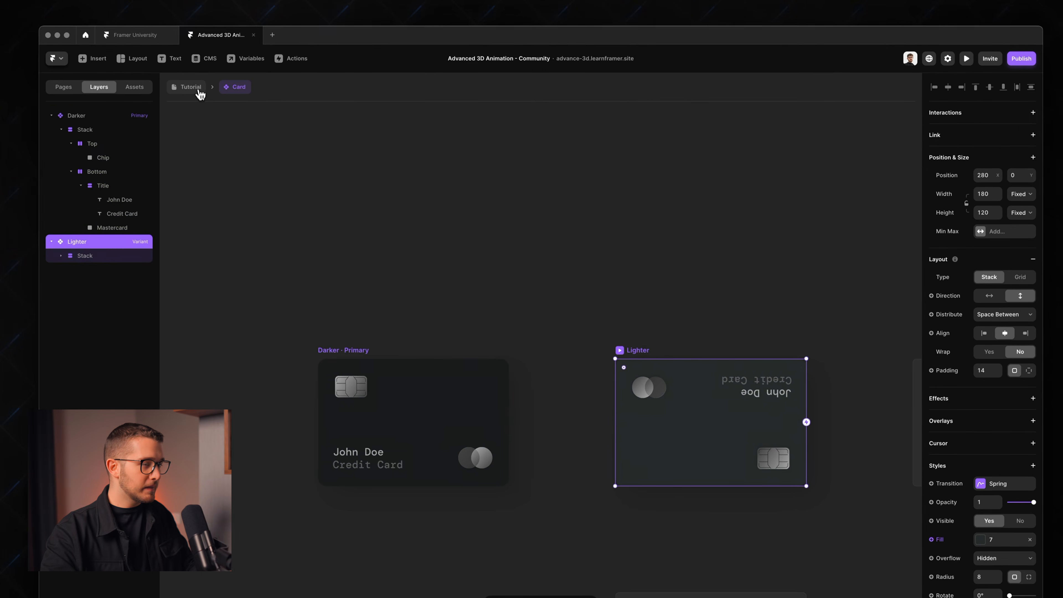
left_click(190, 80)
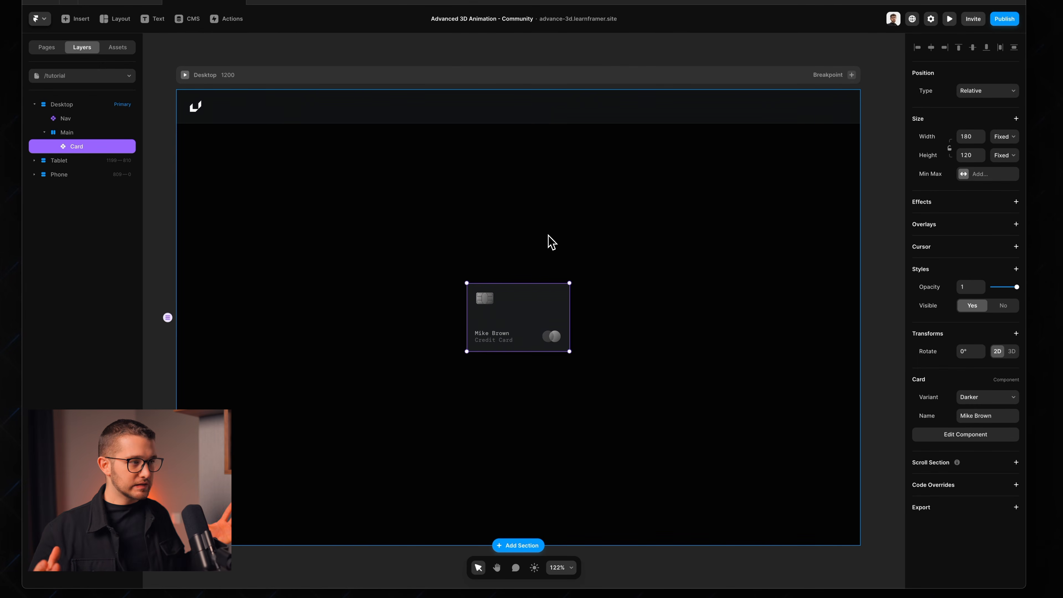
Duplicate the card inside Main and delete the copy.
key("super+d")
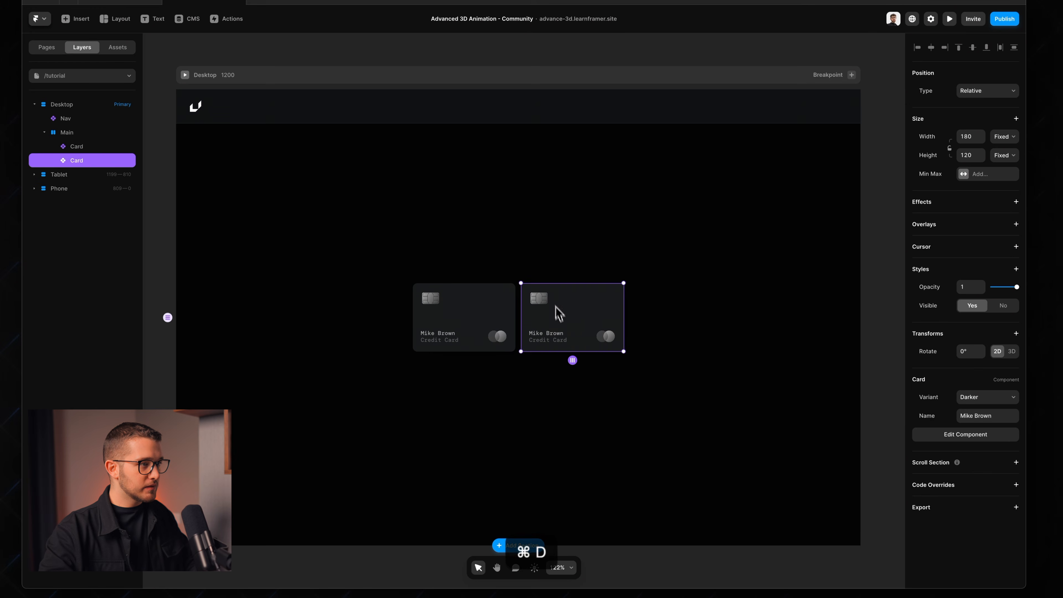
key("BackSpace")
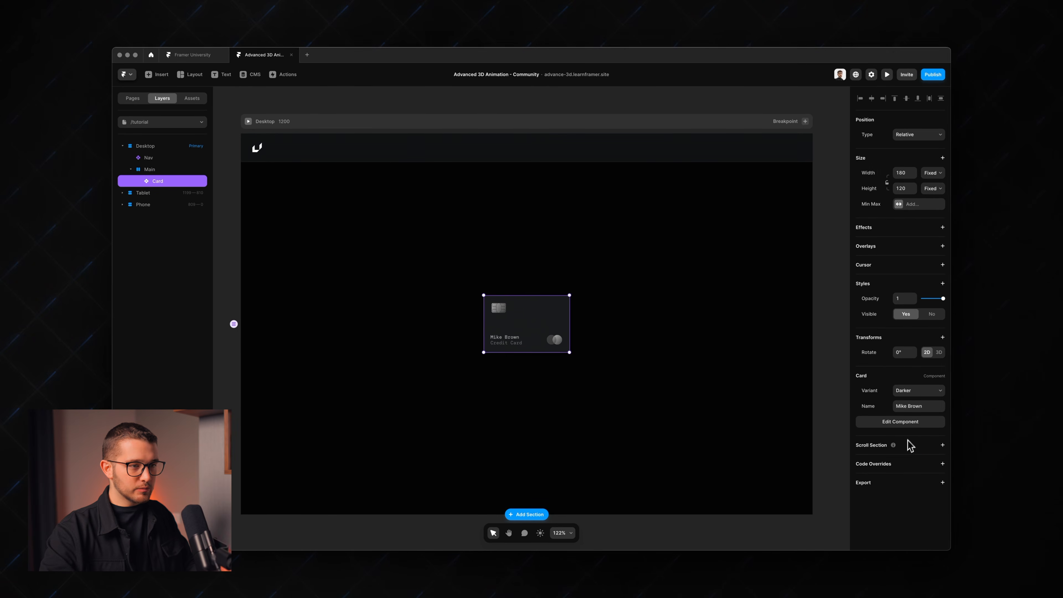
Switch the card's rotation to 3D, set its Y rotation to 40° and inspect the flat-looking result.
left_click(939, 352)
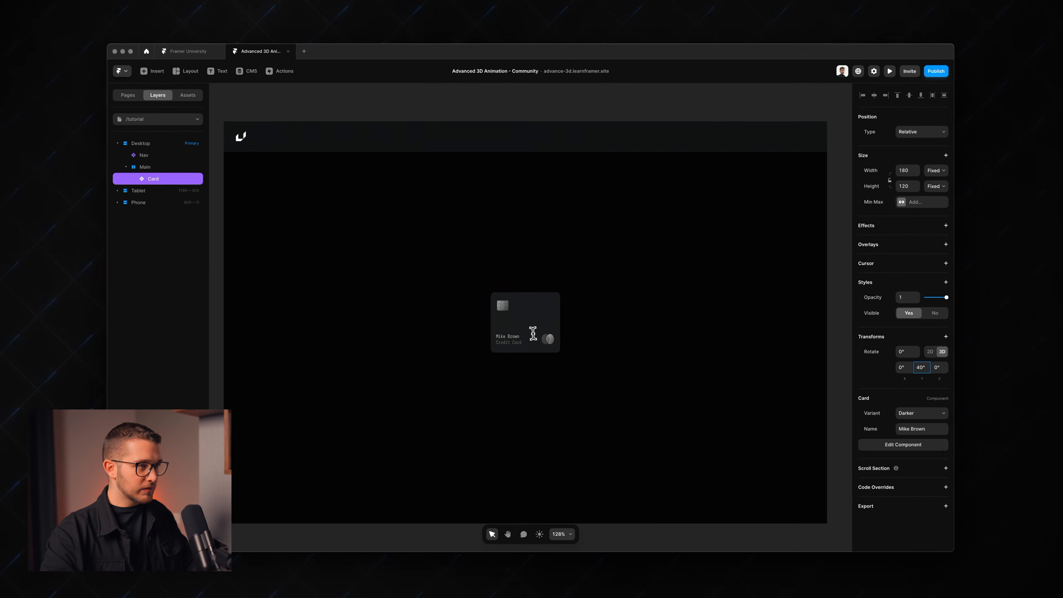
scroll(502, 328, "up", 5)
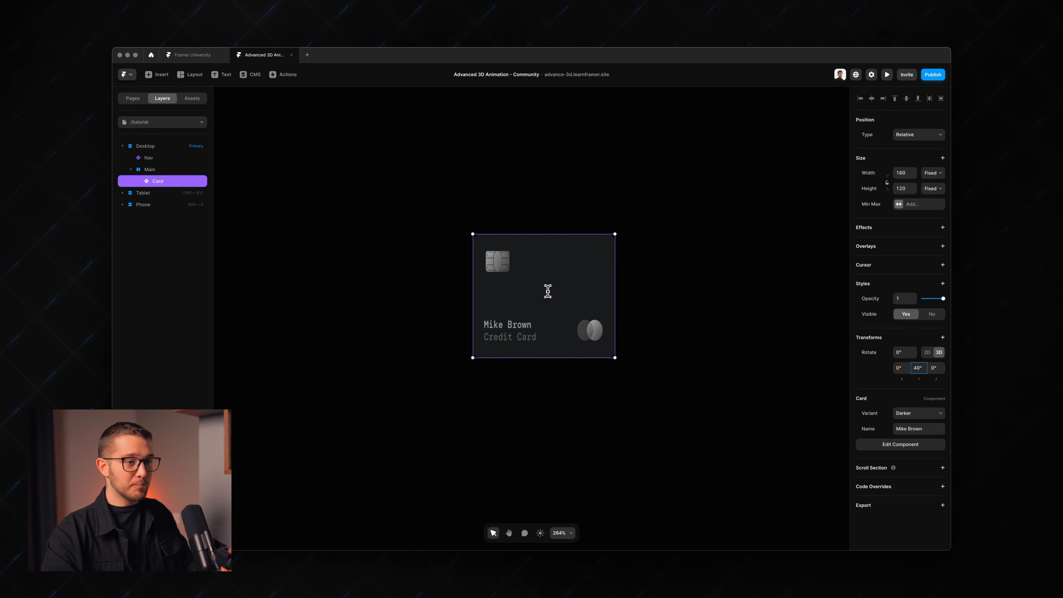
left_click(641, 337)
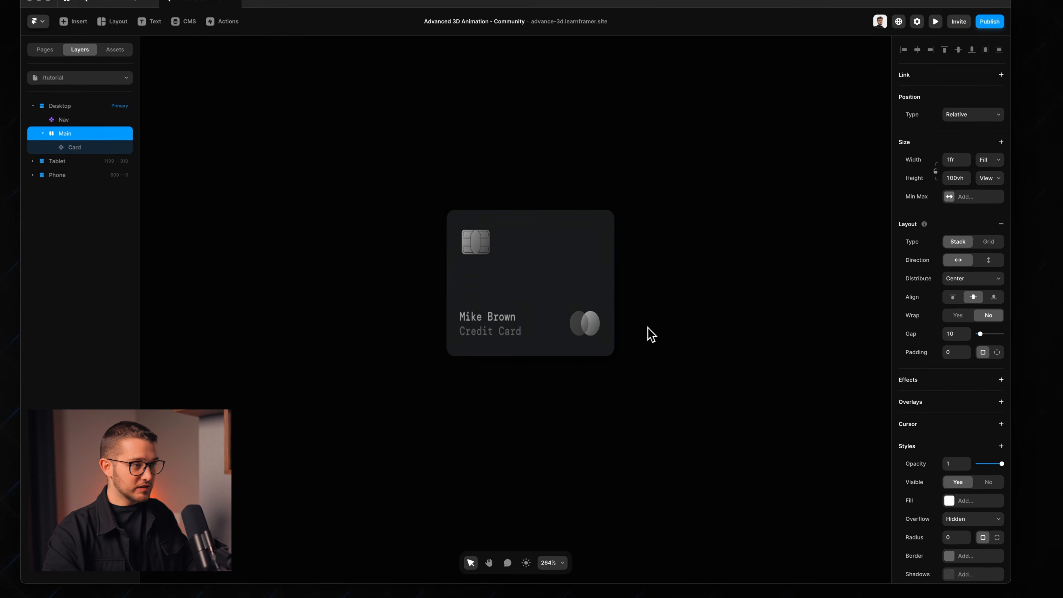
left_click(602, 336)
left_click(632, 314)
left_click(548, 305)
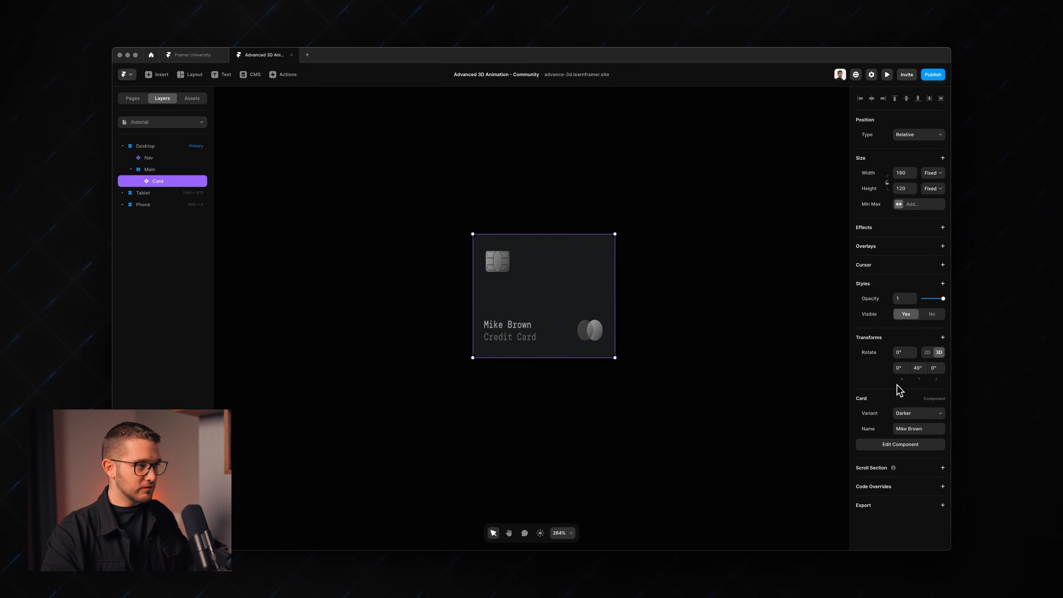
scroll(540, 324, "down", 4)
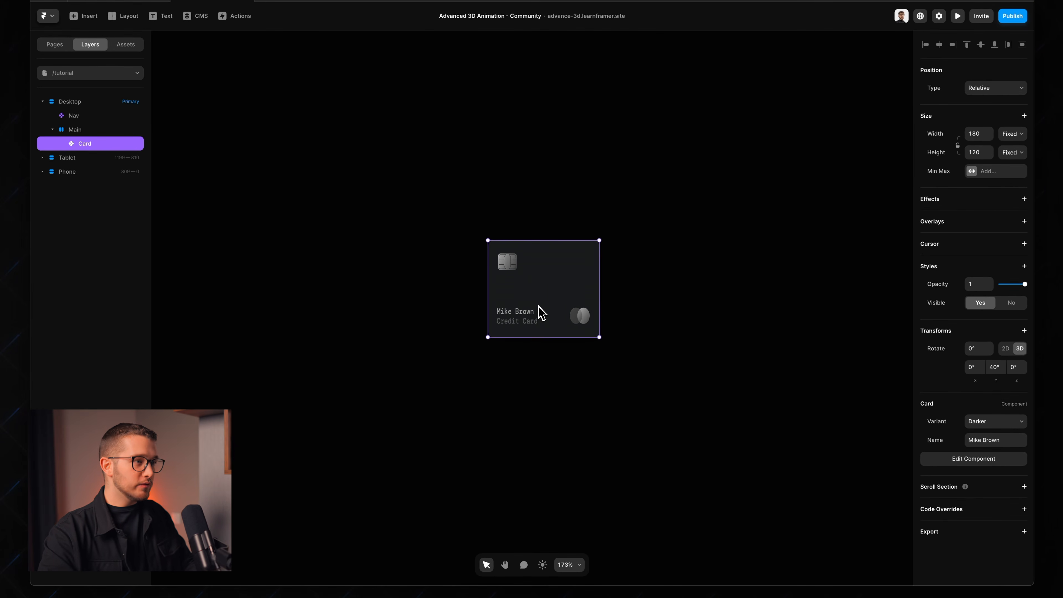
scroll(541, 313, "up", 3)
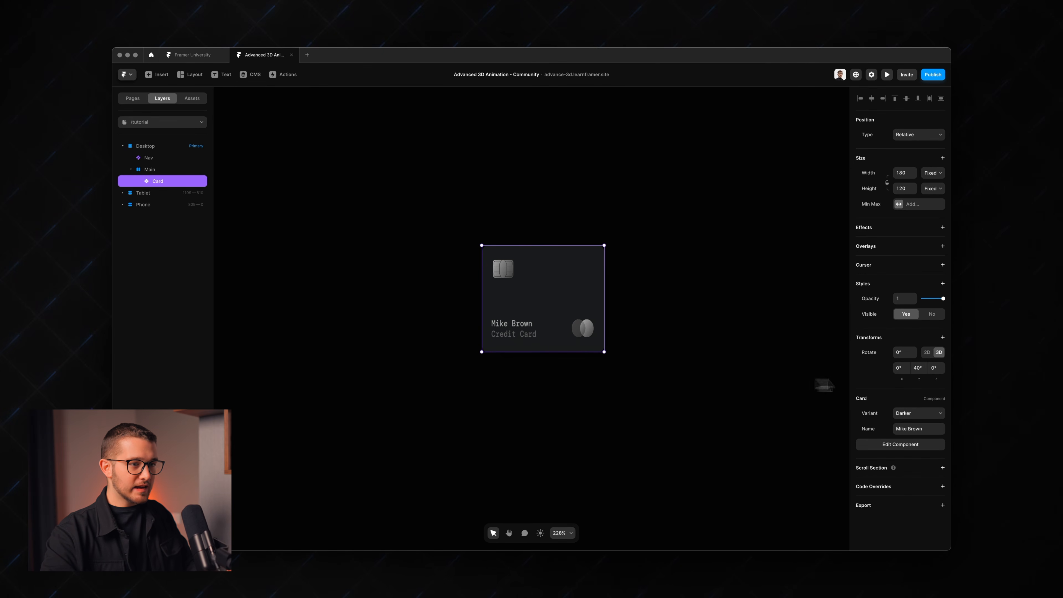
Try rotating the card about its X axis and reset the X rotation to 0°.
left_click_drag(901, 372, 965, 344)
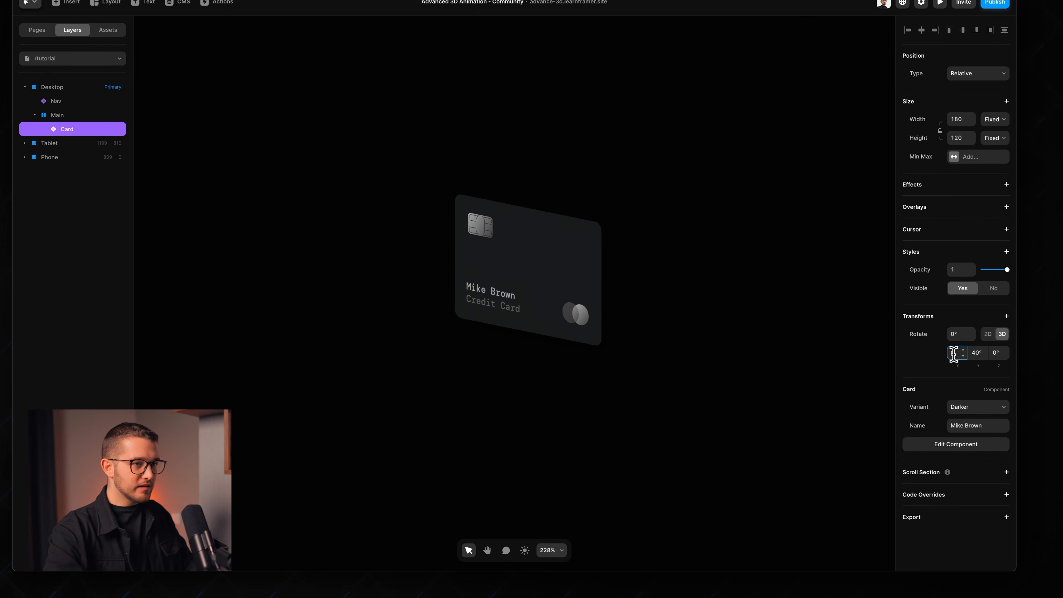
type("0")
key("Return")
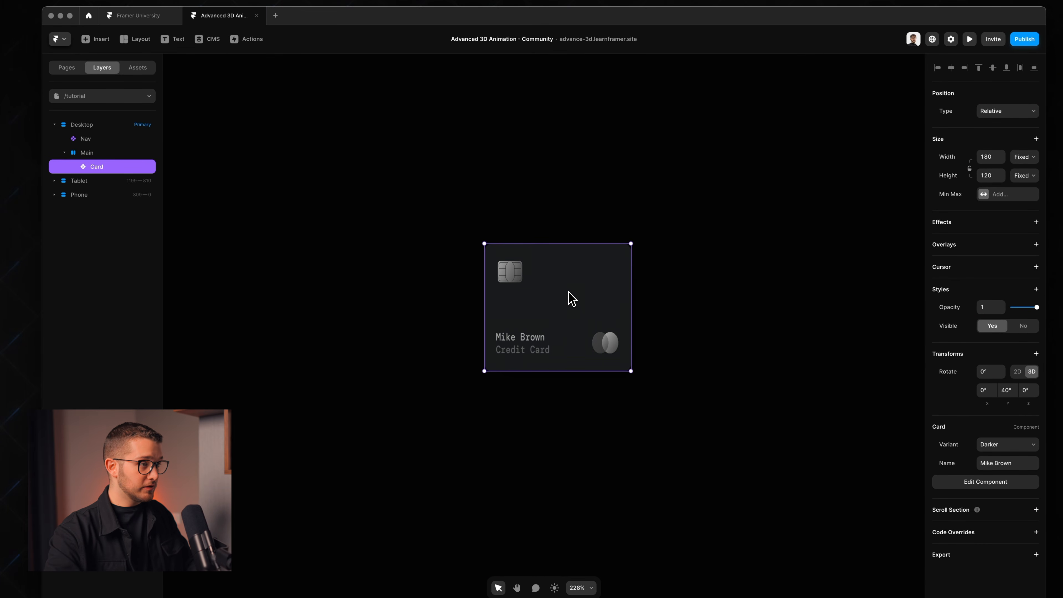
Wrap the rotated card in a new frame inside Main and check the nested layers.
key("super+Return")
left_click(104, 181)
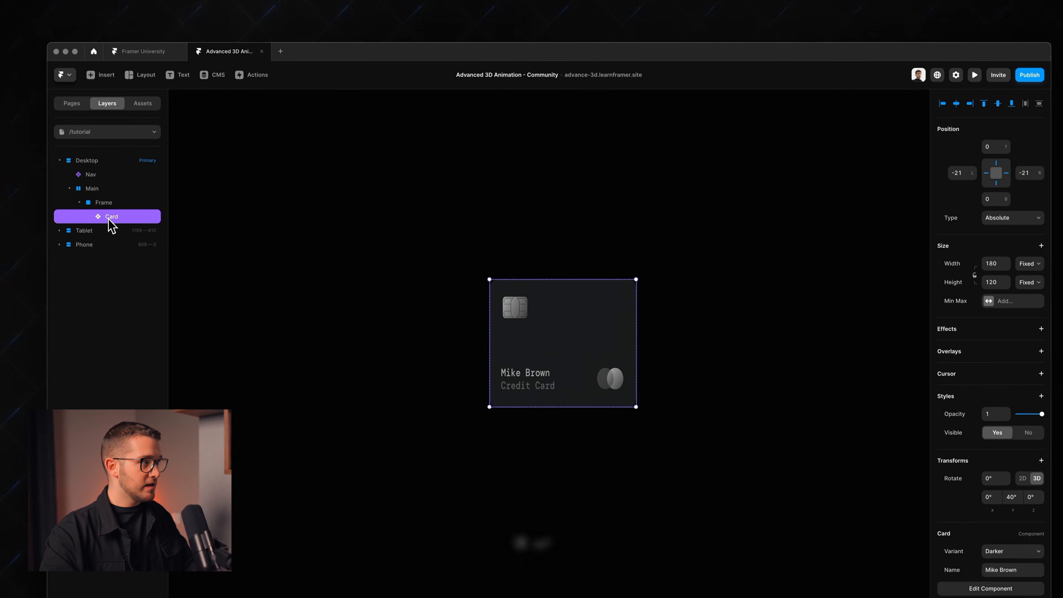
left_click(105, 170)
left_click(112, 219)
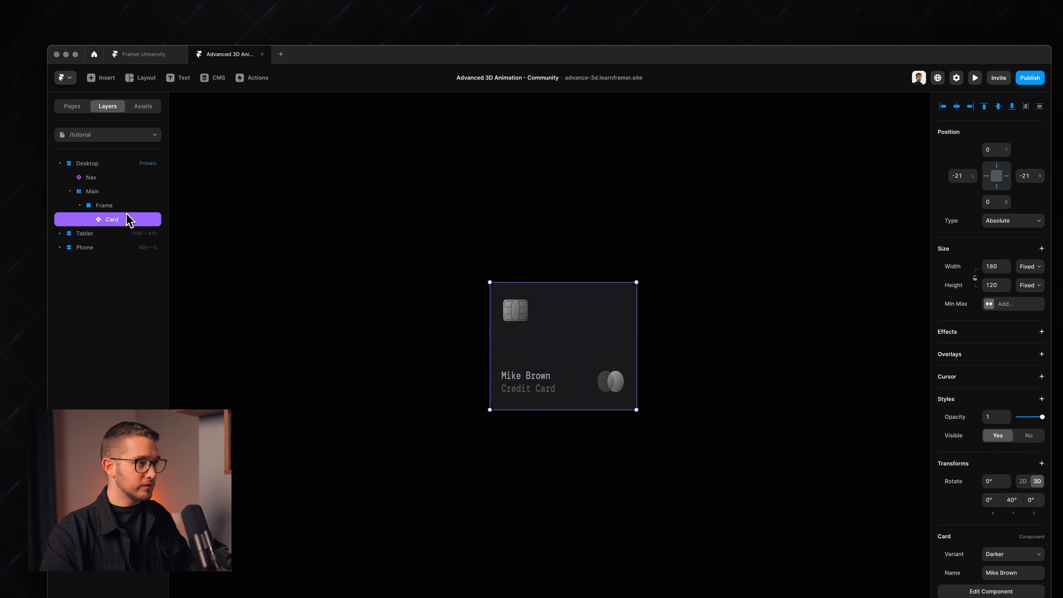
left_click(122, 207)
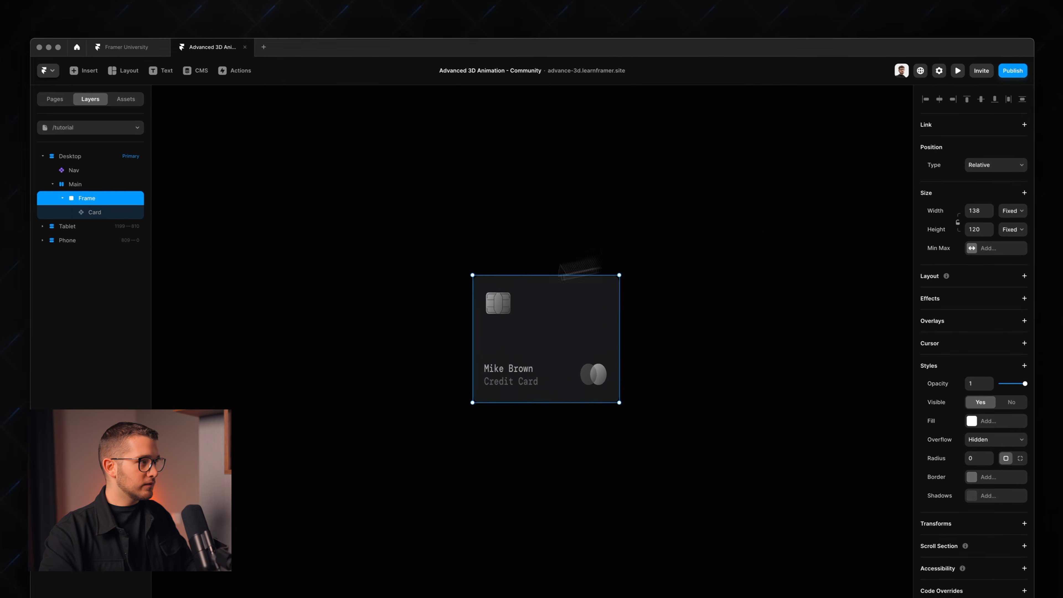
Copy the card's width of 180 to its parent frame.
left_click(125, 222)
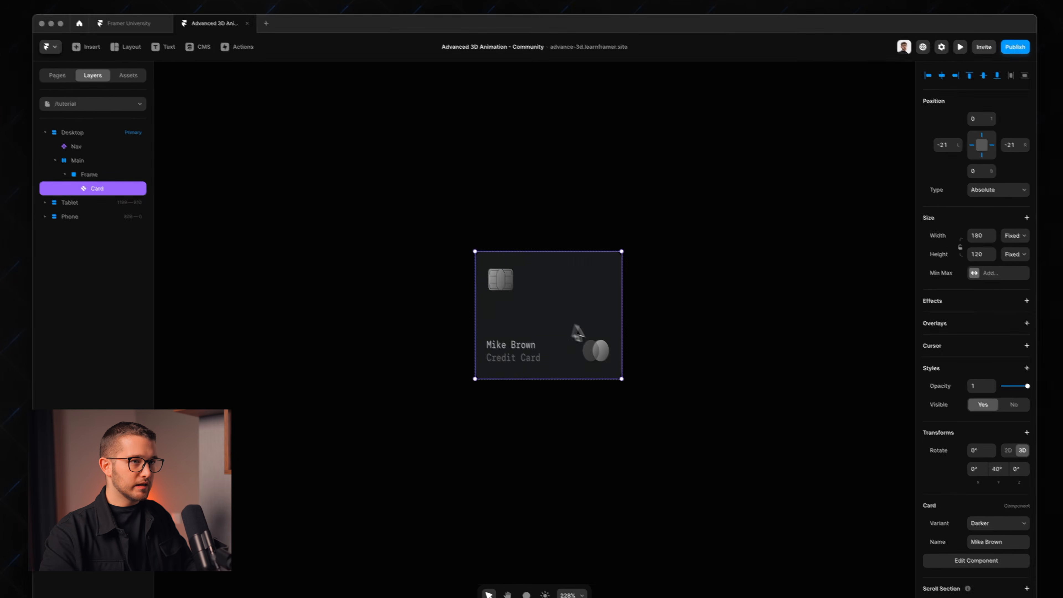
key("super+a")
key("super+c")
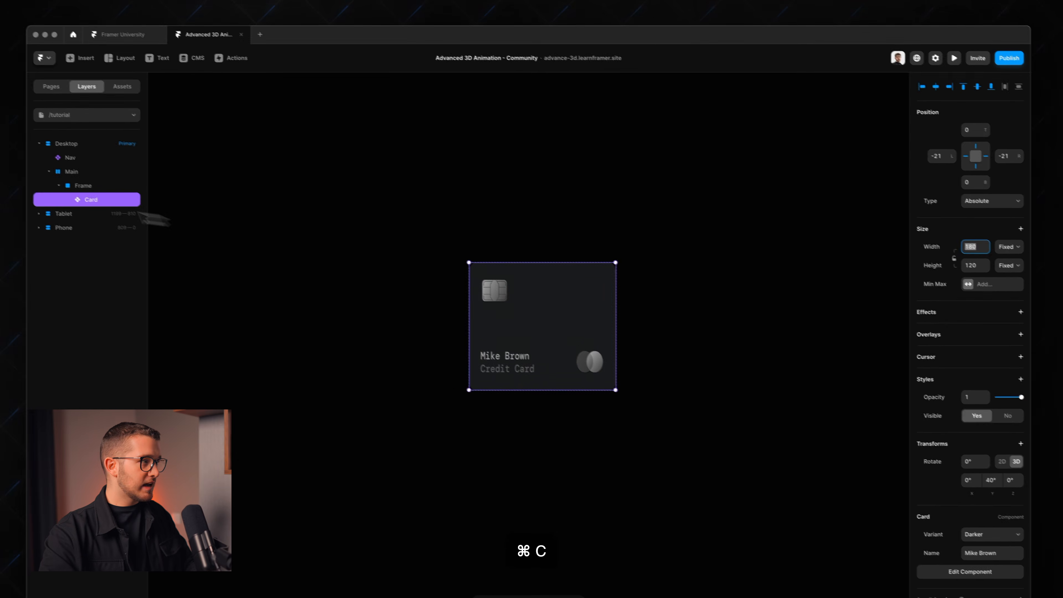
left_click(105, 178)
left_click(967, 212)
key("super+v")
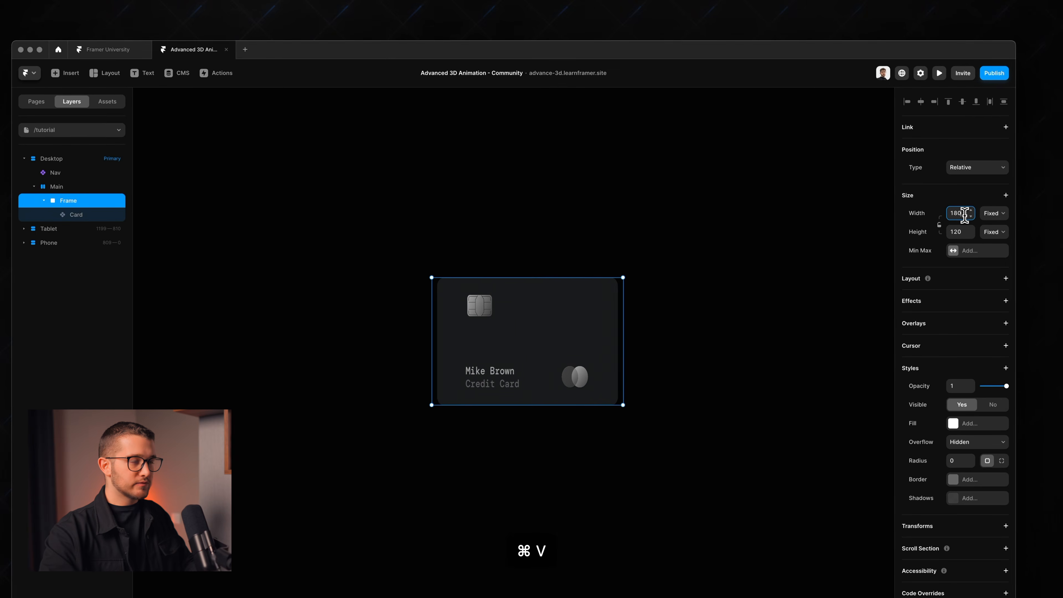
Copy the card's height of 120 to its parent frame.
left_click(100, 214)
left_click(994, 280)
key("super+c")
left_click(94, 189)
left_click(990, 220)
key("super+v")
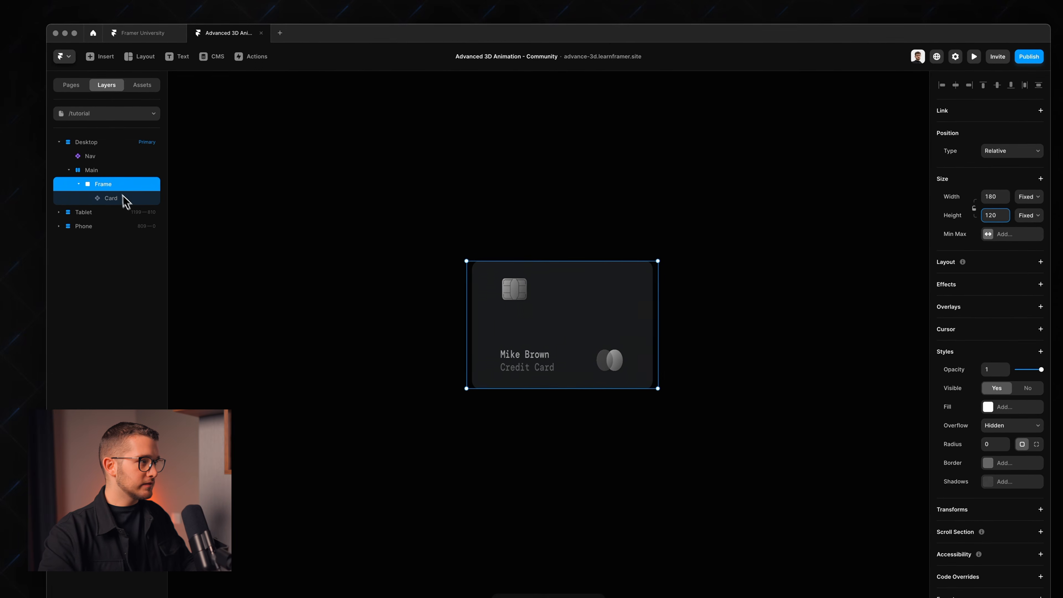
Rename the card's parent frame to "Card Wrapper".
double_click(84, 198)
type("Card Wrapper")
key("Return")
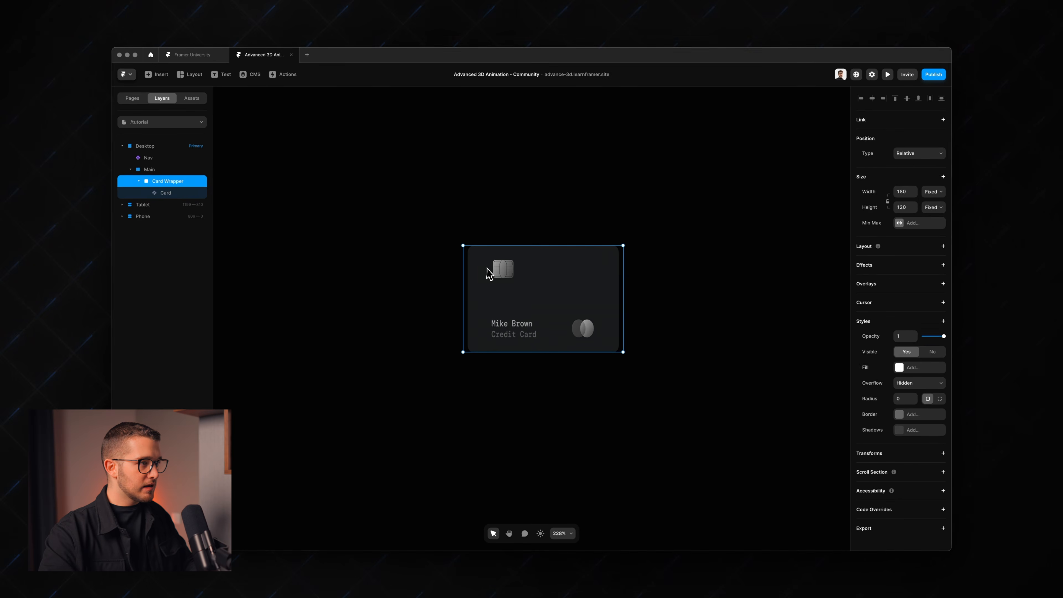
Add a 3D Rotate transform to Card Wrapper and try out its X rotation.
left_click(943, 453)
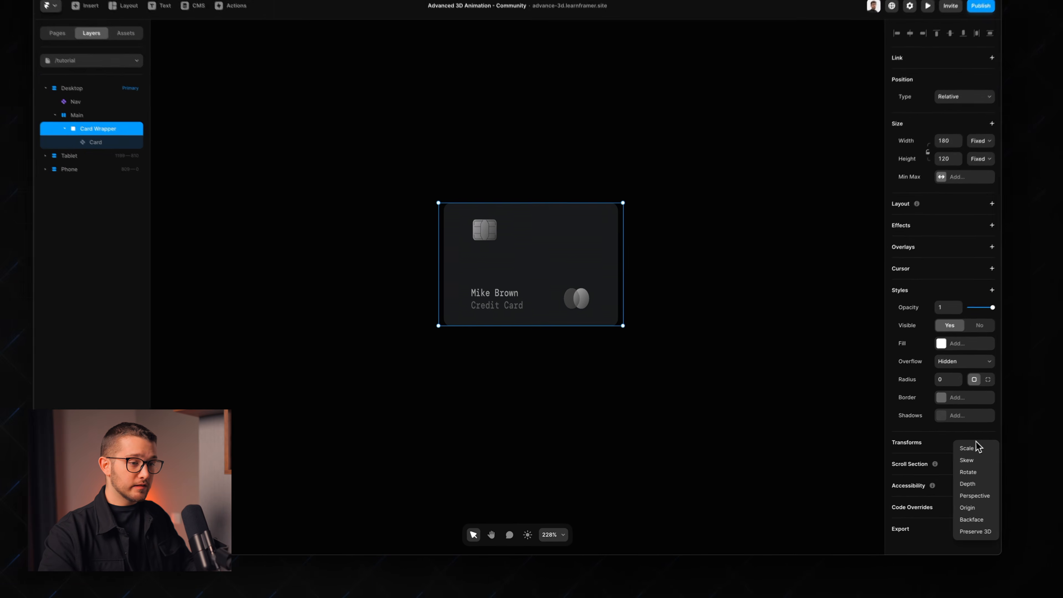
left_click(930, 479)
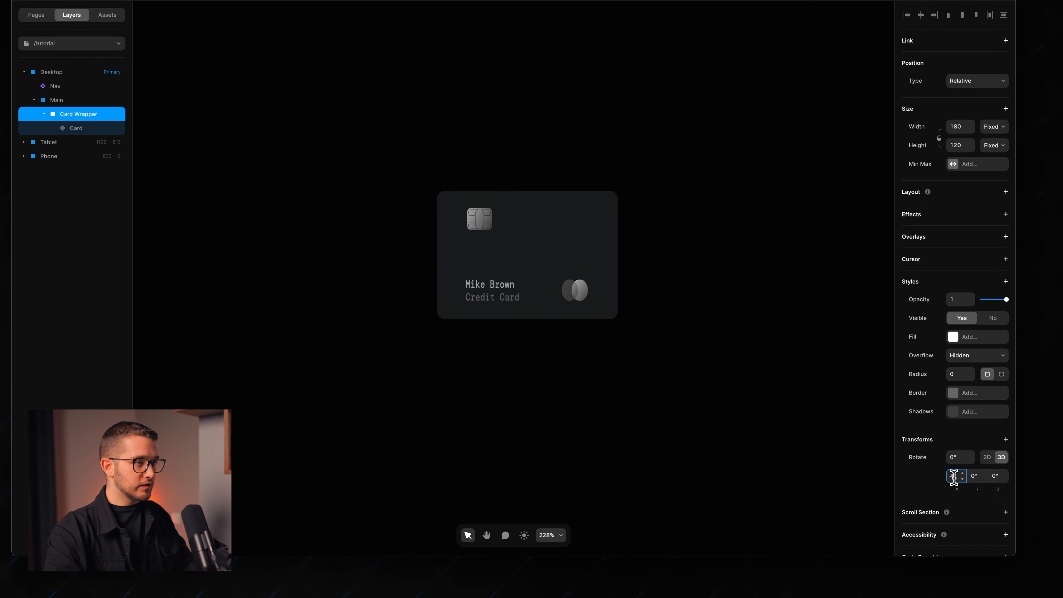
left_click_drag(964, 474, 963, 476)
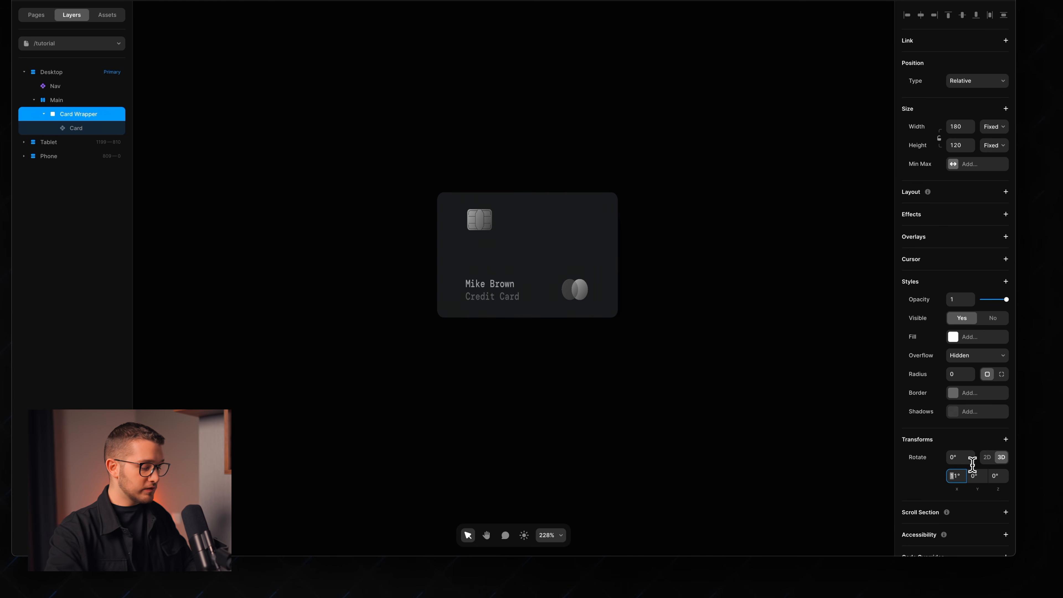
key("super+a")
type("0")
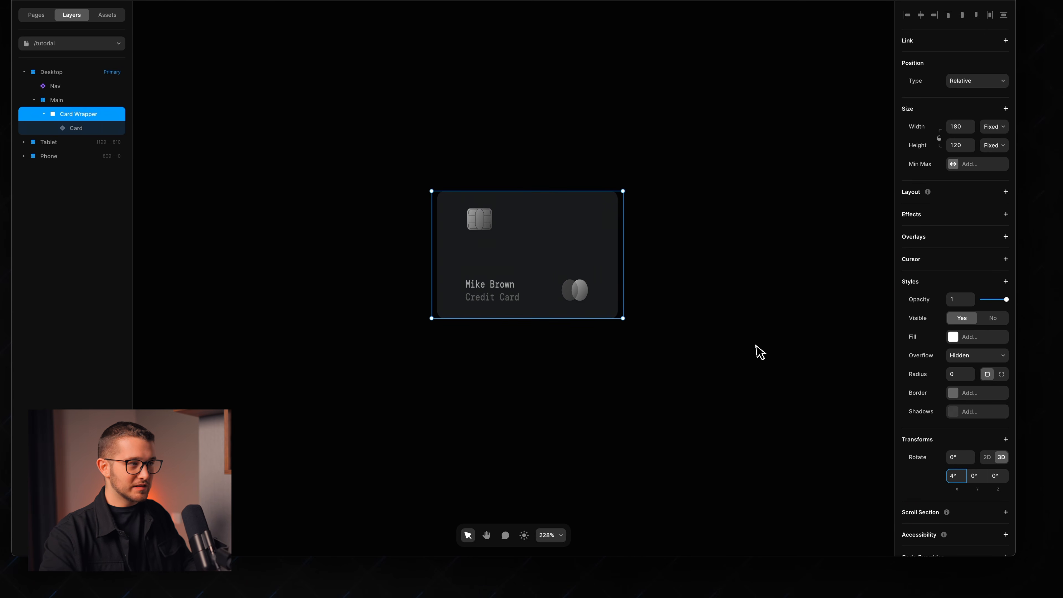
Replace the nested card's edge pins with center anchoring inside Card Wrapper.
double_click(548, 239)
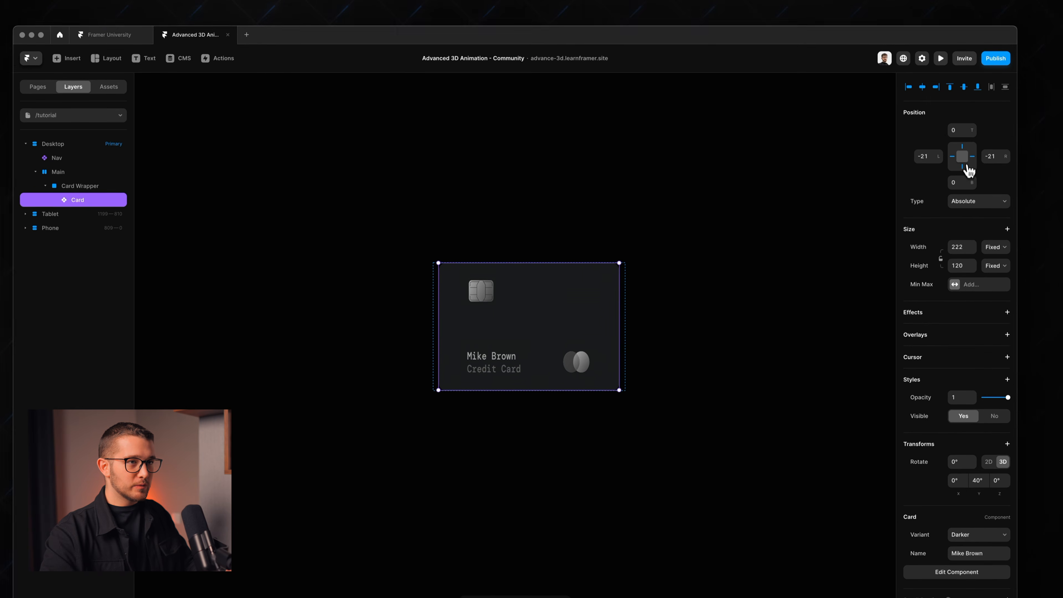
left_click(967, 143)
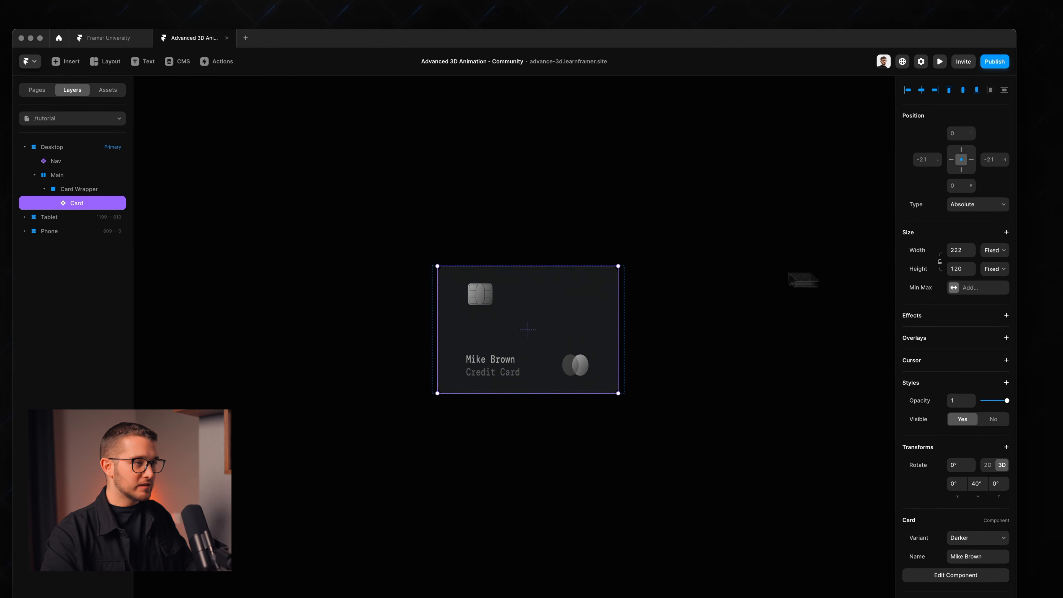
Check the card component's source size and set the nested card's width to 180.
double_click(506, 317)
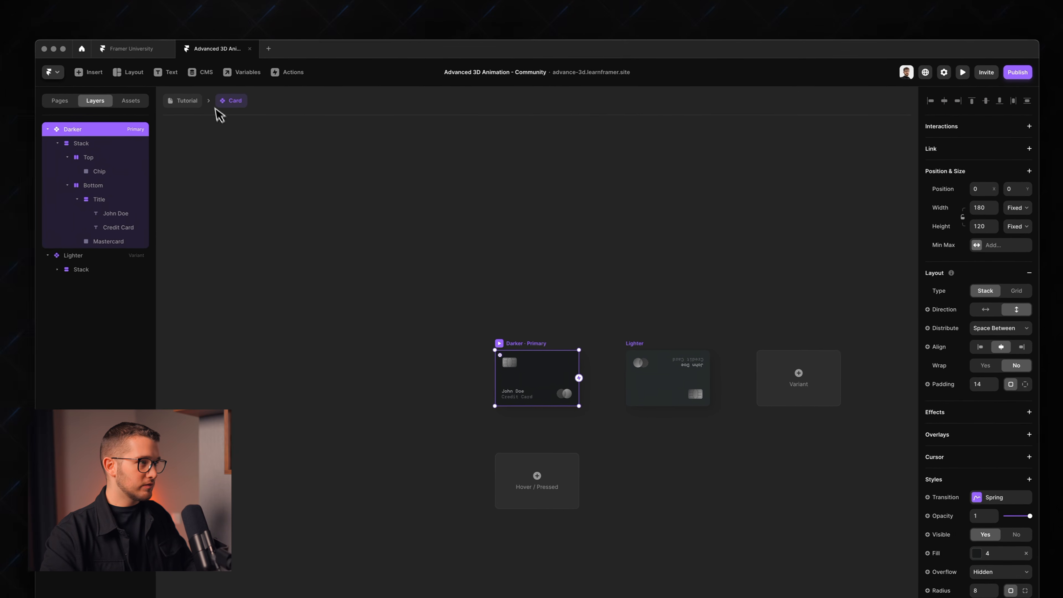
left_click(188, 101)
left_click(981, 262)
type("12")
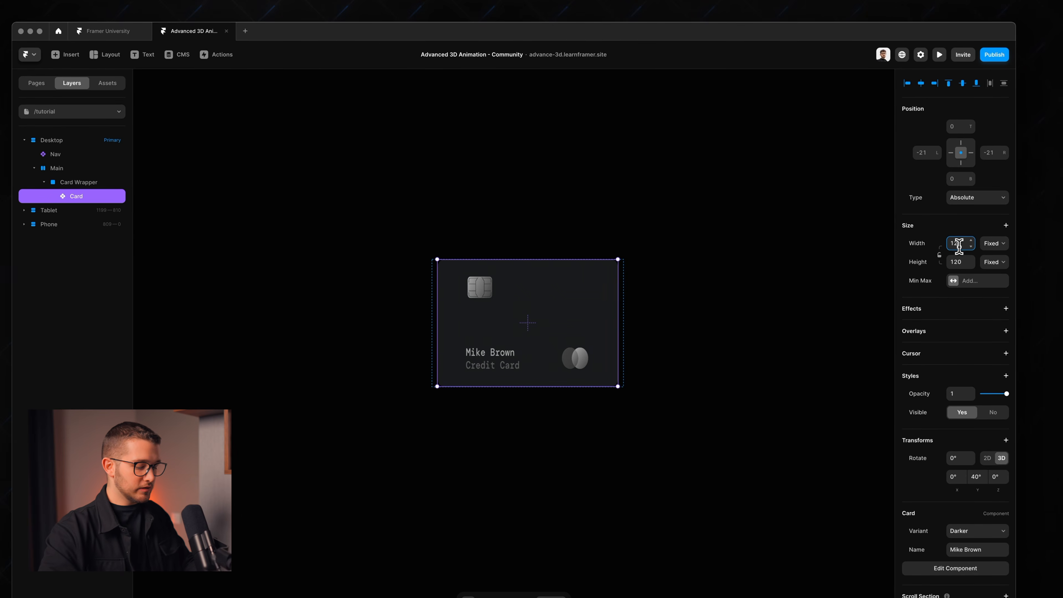
left_click(955, 260)
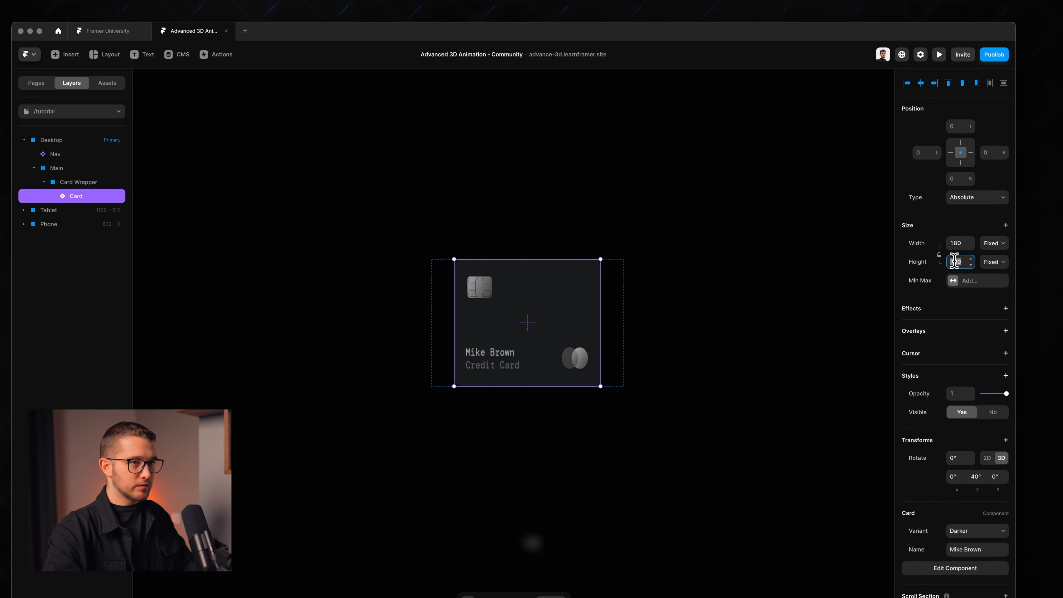
left_click(758, 296)
left_click(603, 318)
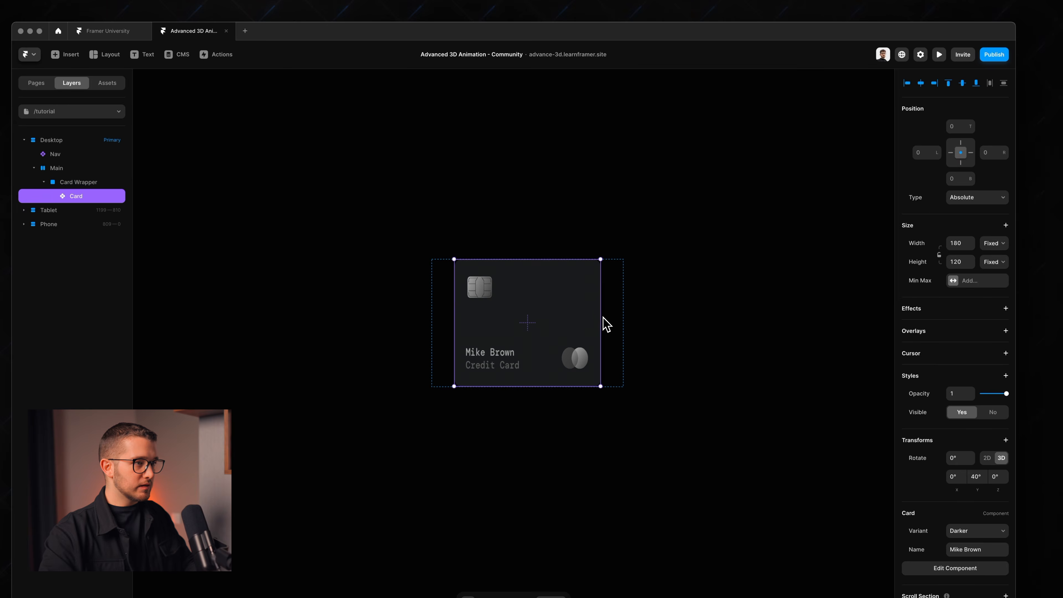
Add Perspective and Preserve 3D transforms to Card Wrapper.
left_click(623, 317)
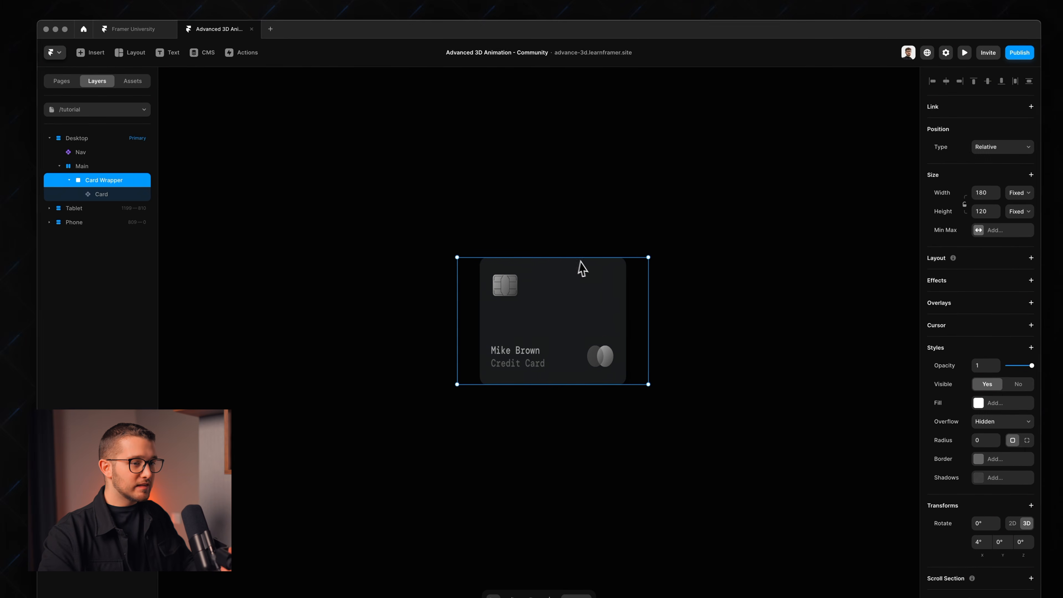
left_click(1011, 458)
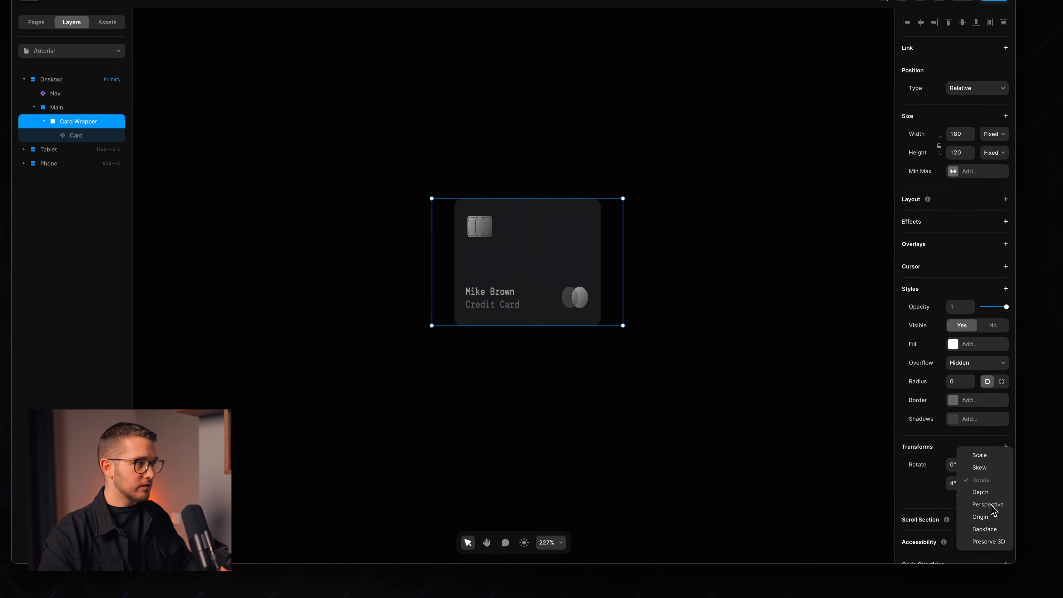
left_click(1006, 446)
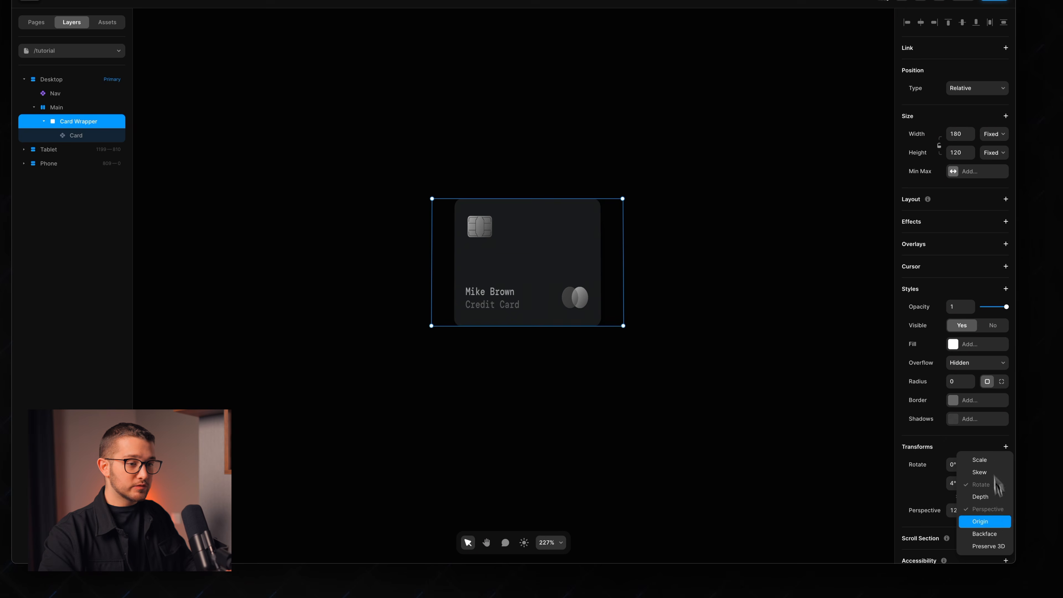
left_click(1000, 540)
scroll(963, 488, "down", 2)
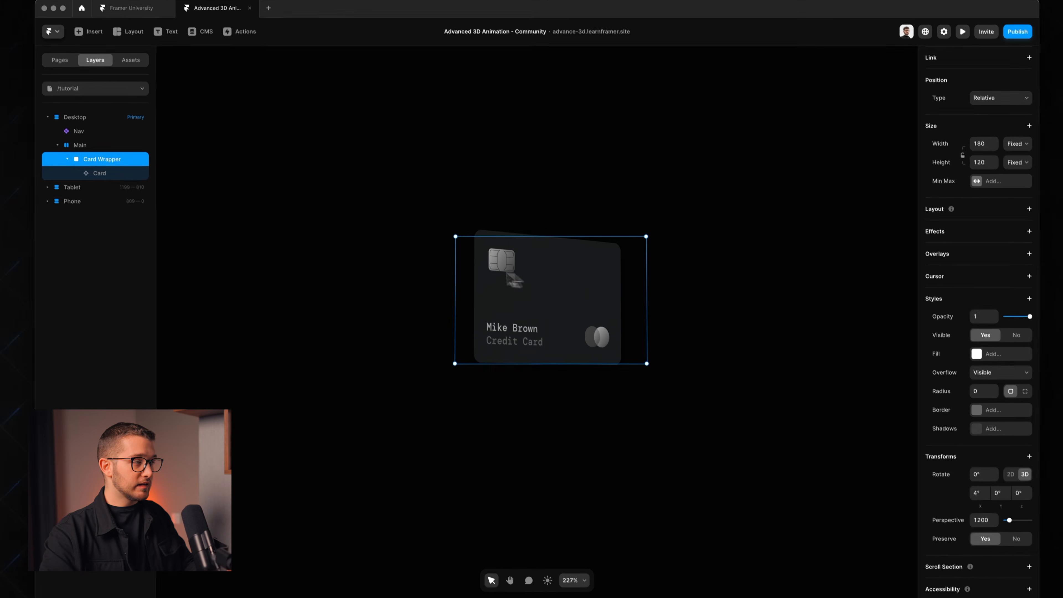
left_click(79, 123)
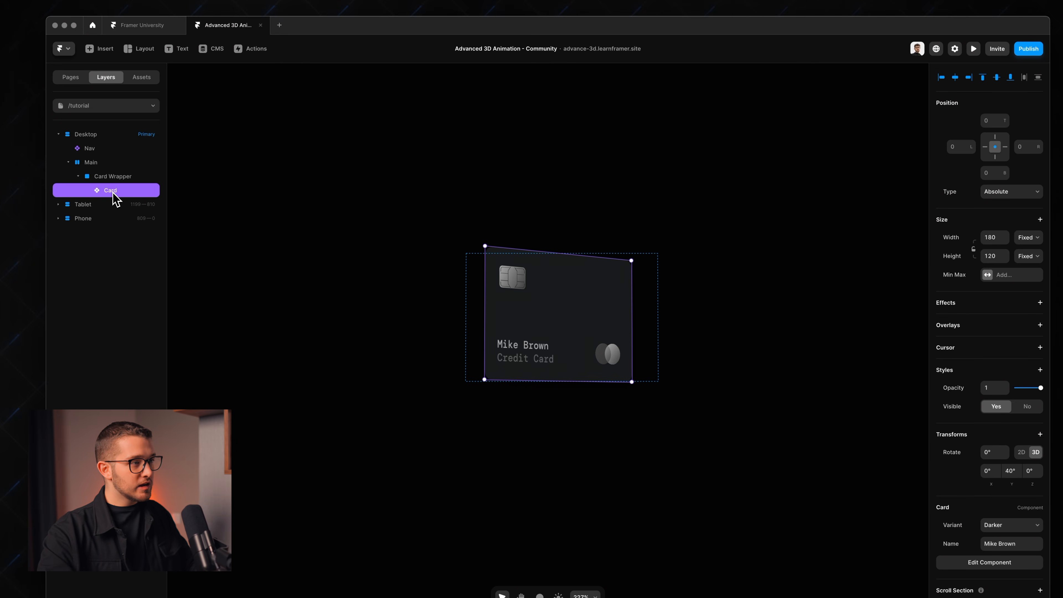
left_click(676, 320)
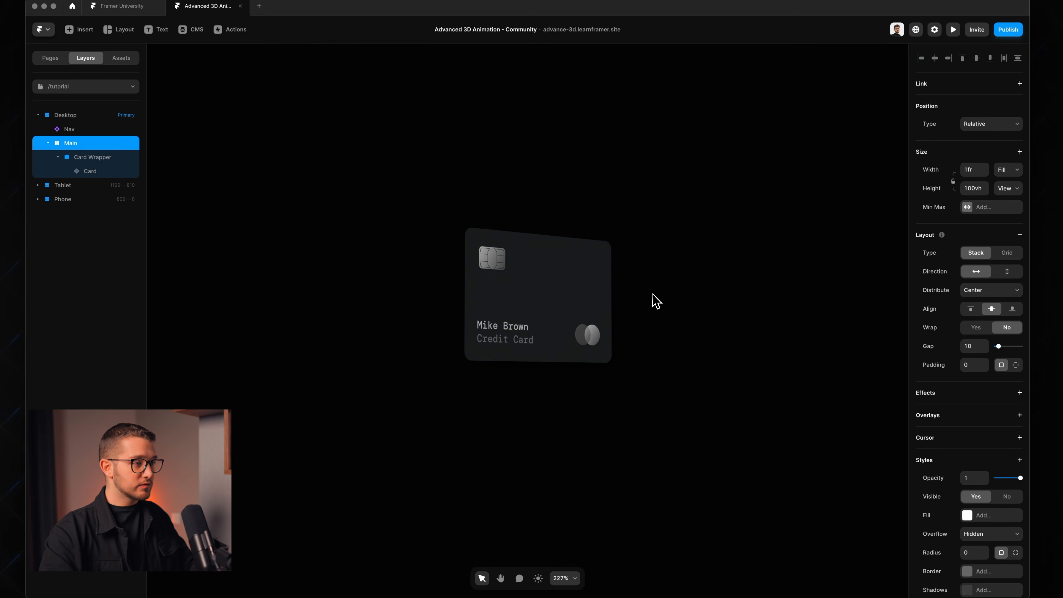
scroll(656, 301, "down", 3)
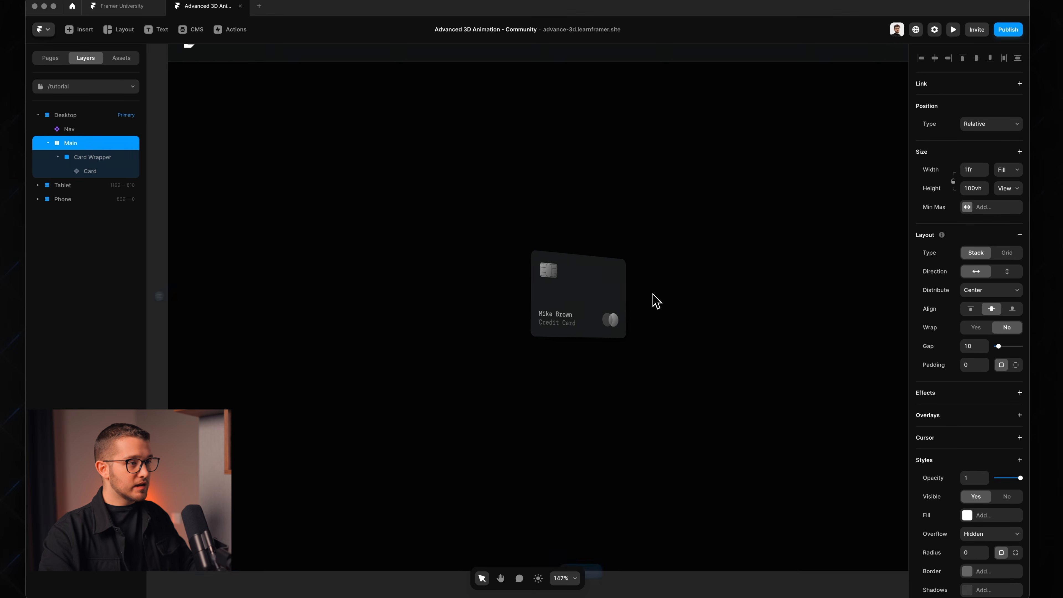
scroll(606, 295, "up", 5)
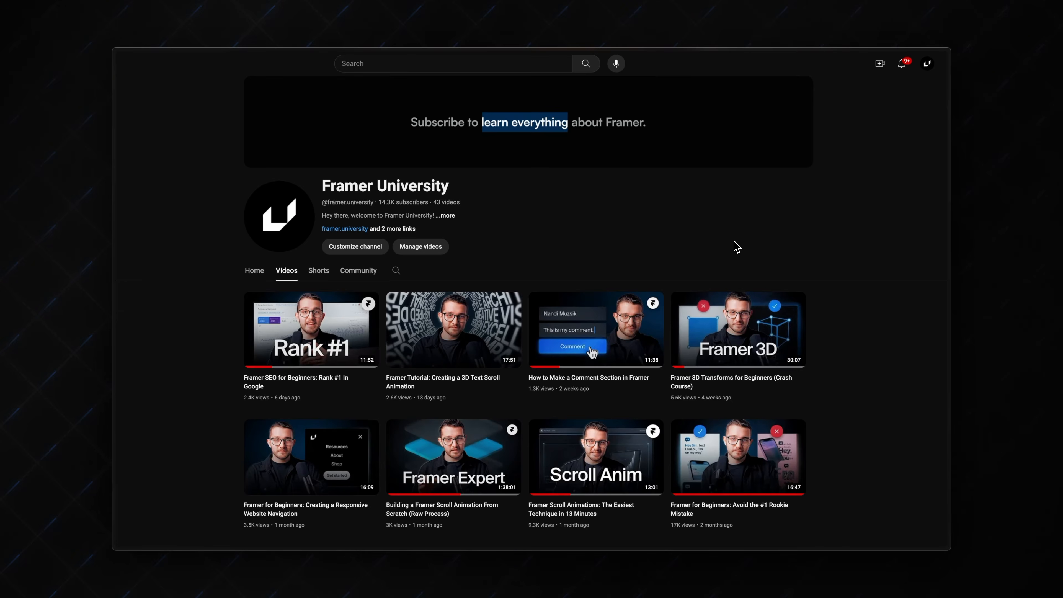
scroll(736, 245, "down", 3)
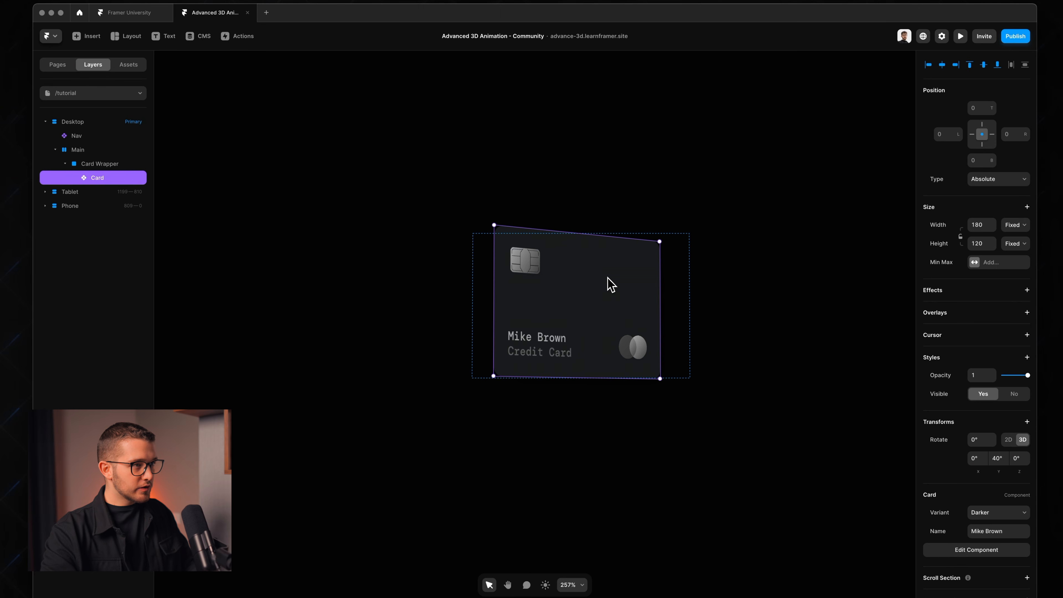
Wrap Card Wrapper in a new parent frame and add Perspective and Preserve 3D transforms to that frame.
left_click(682, 263)
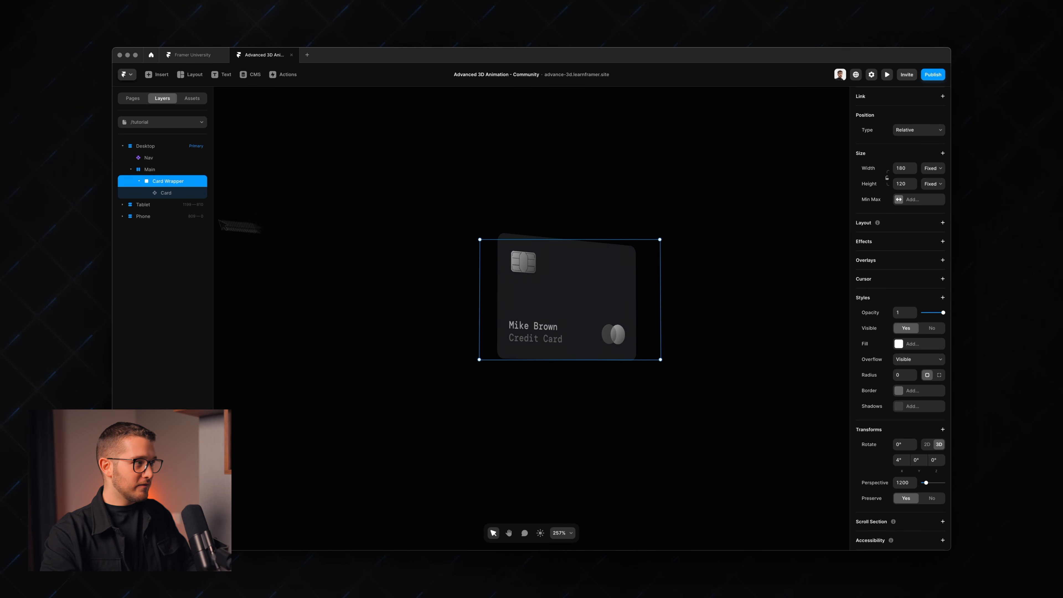
key("super+Return")
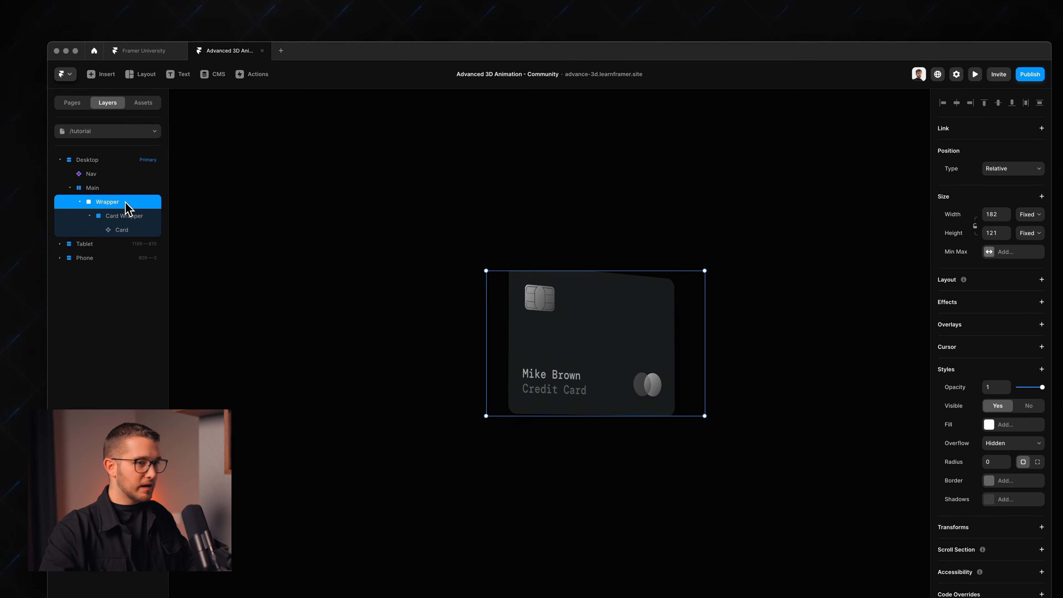
left_click(991, 527)
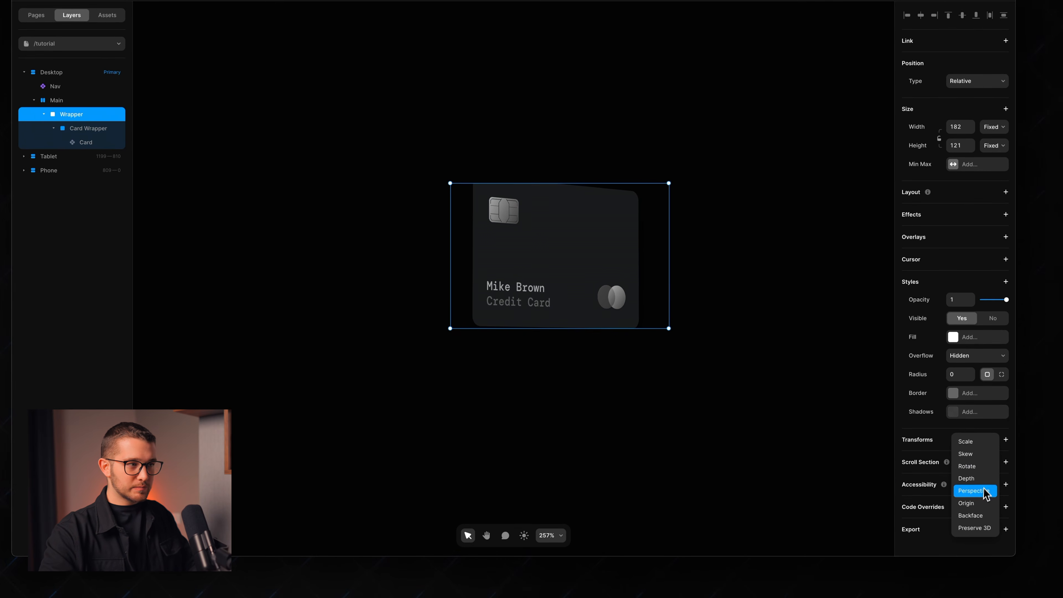
left_click(973, 491)
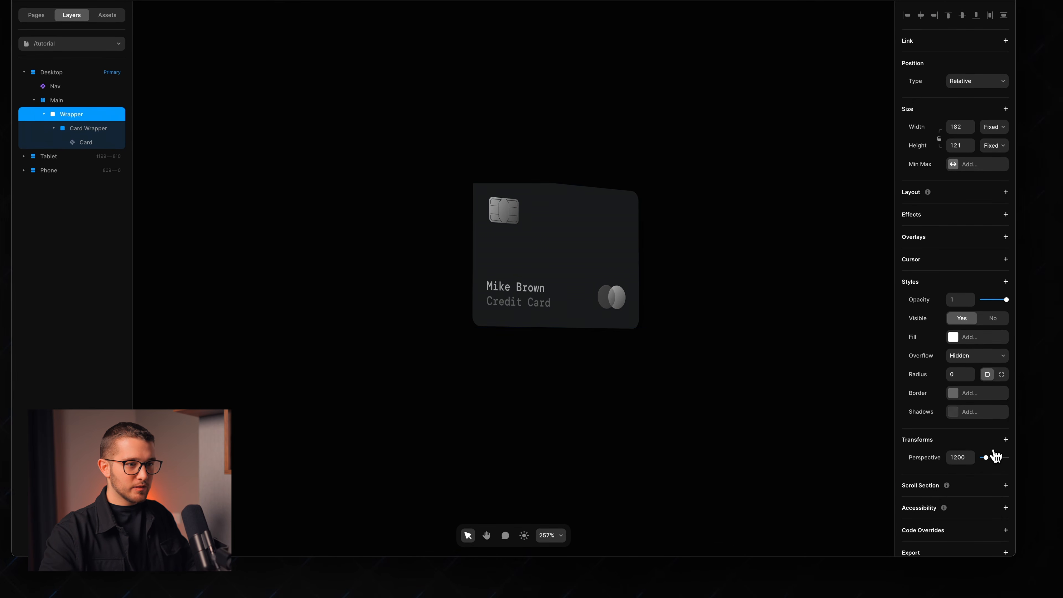
left_click(1001, 444)
left_click(996, 536)
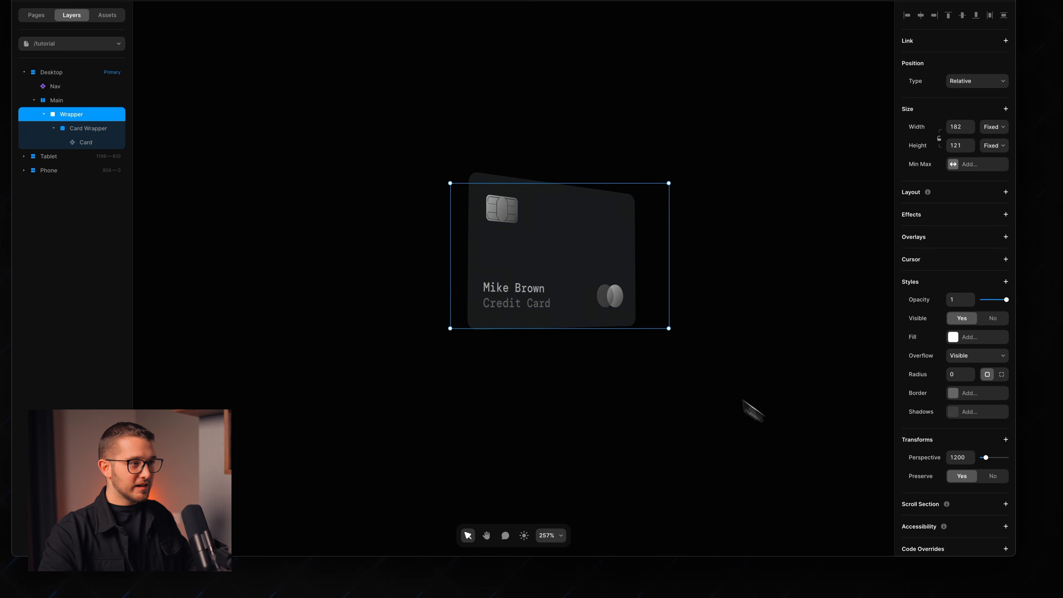
Remove the Perspective transform from the inner Card Wrapper.
left_click(126, 176)
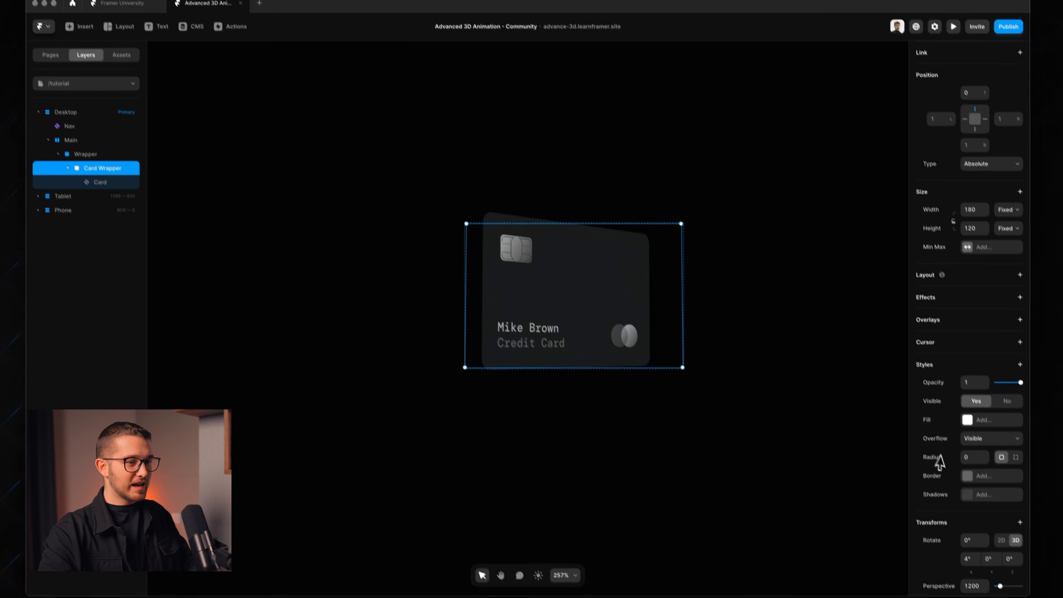
scroll(940, 461, "down", 3)
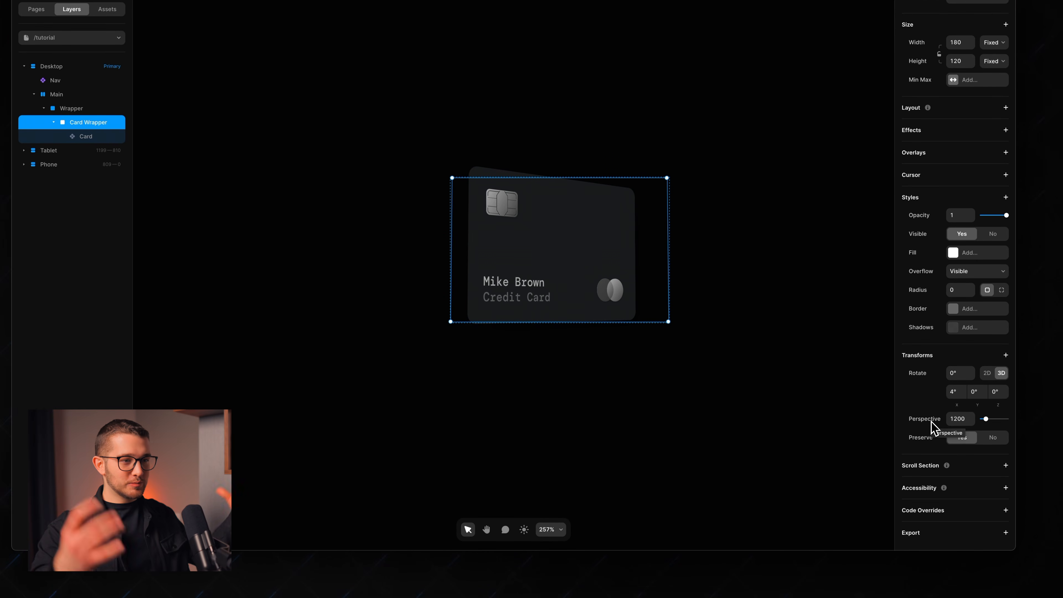
right_click(932, 428)
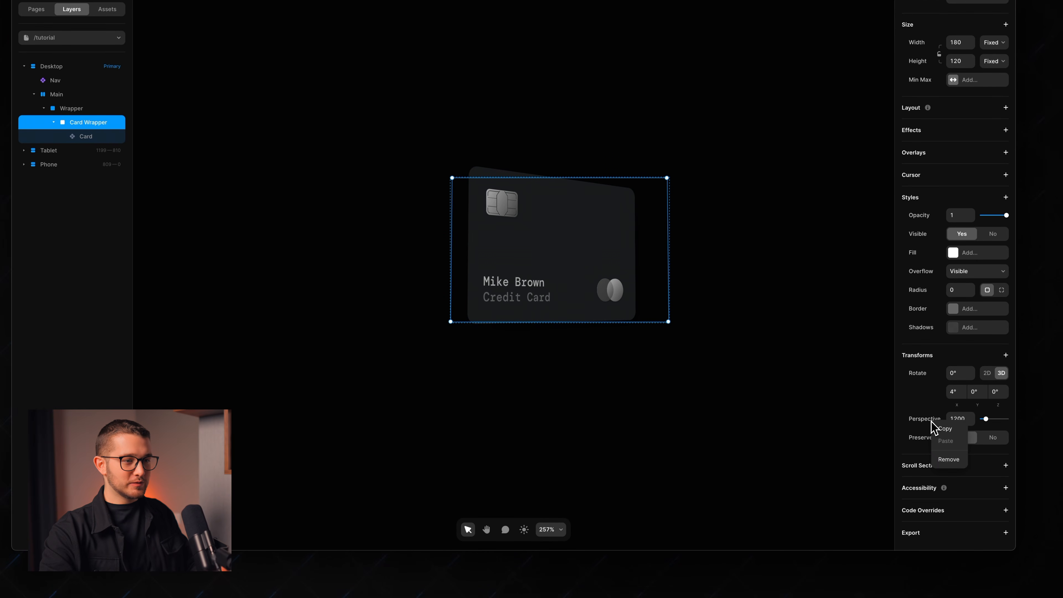
left_click(949, 459)
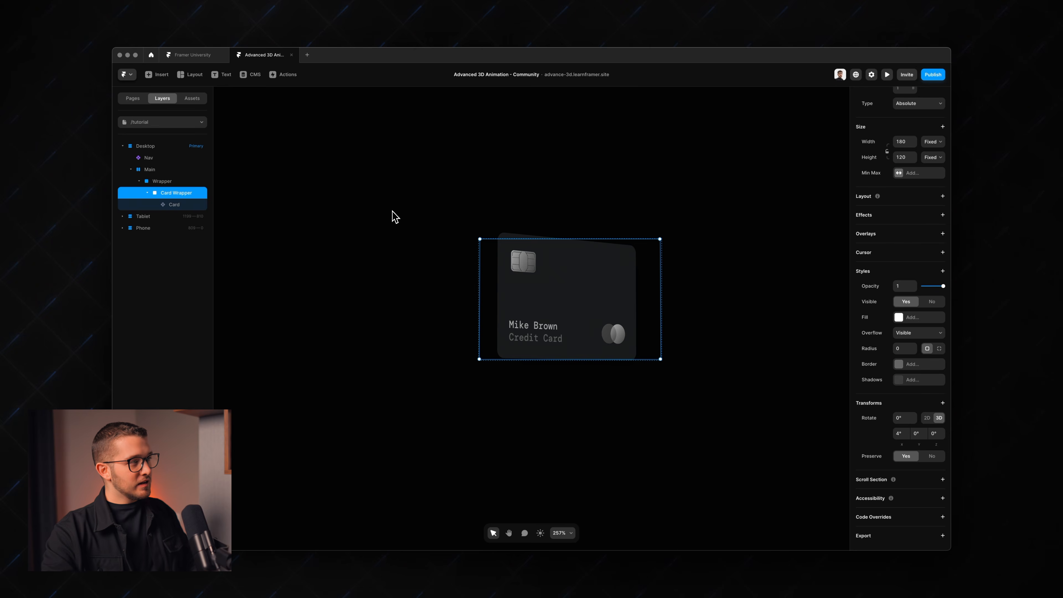
Resize the outer Wrapper frame to a width of 180 and a height of 480.
left_click(181, 205)
left_click(182, 196)
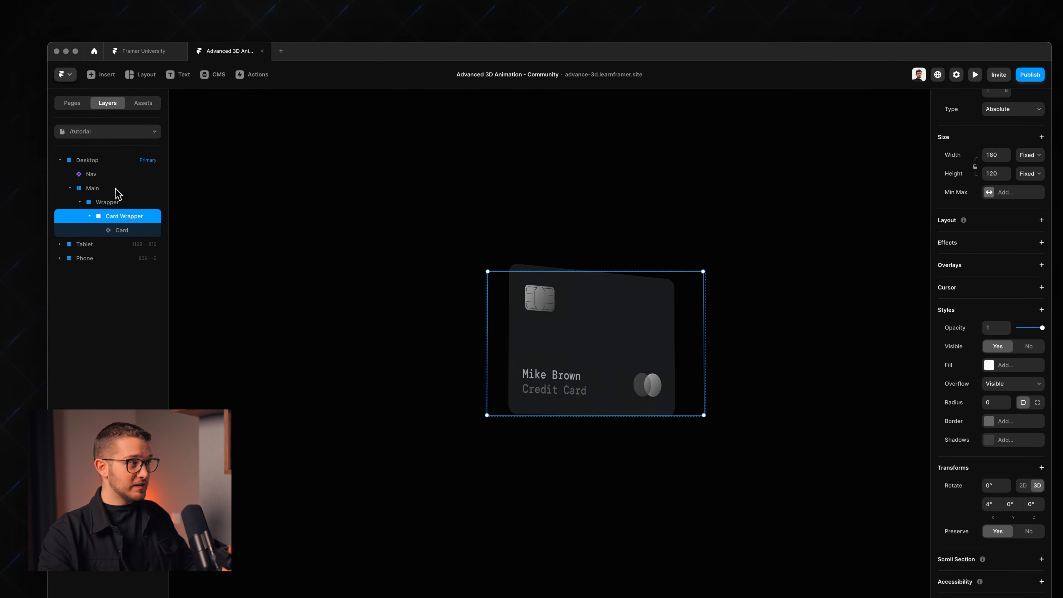
left_click(113, 202)
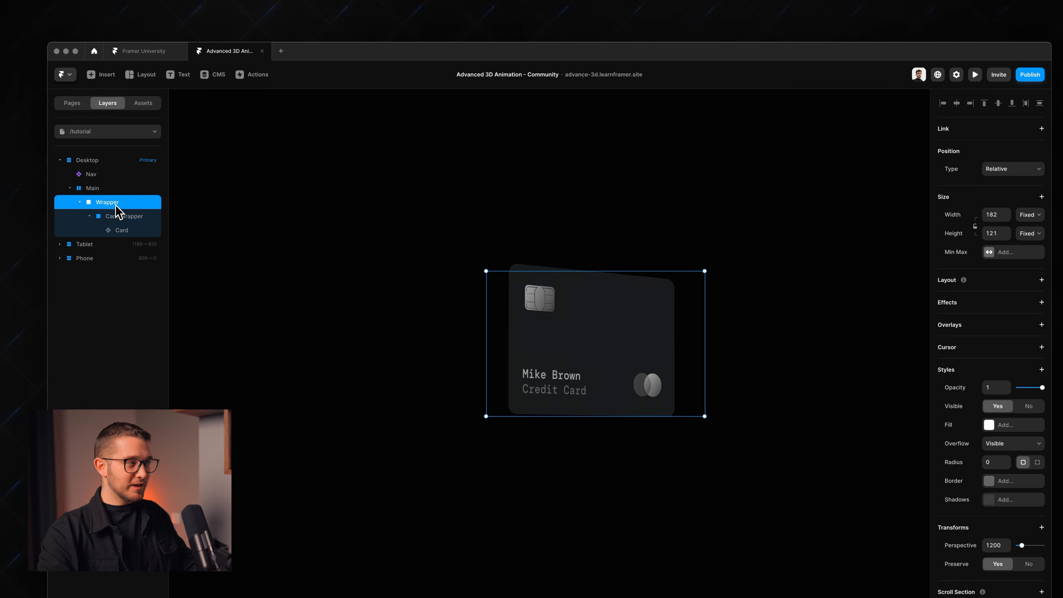
left_click(991, 215)
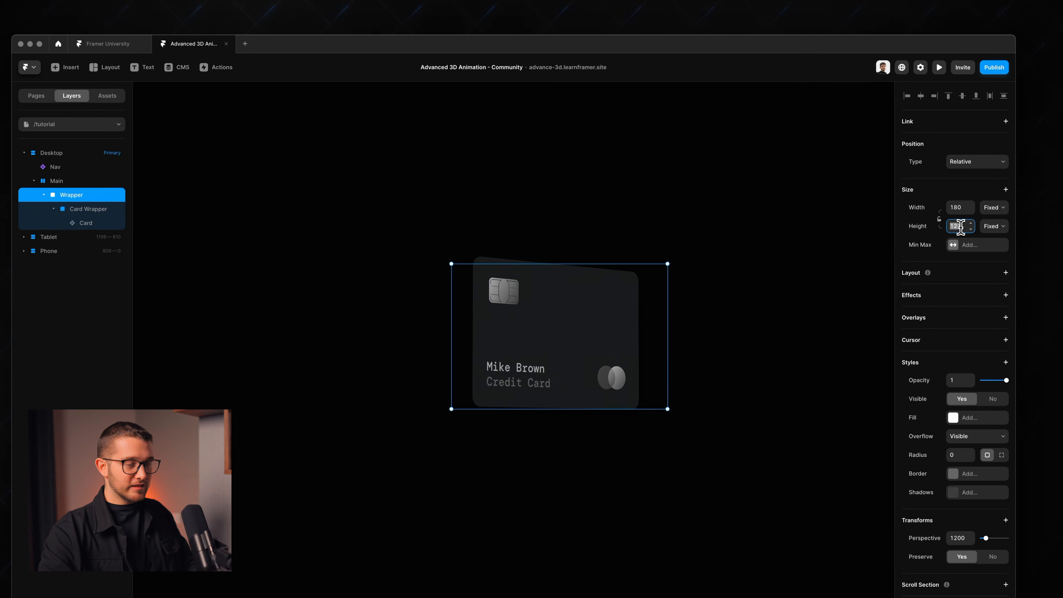
left_click(963, 227)
type("480")
key("Return")
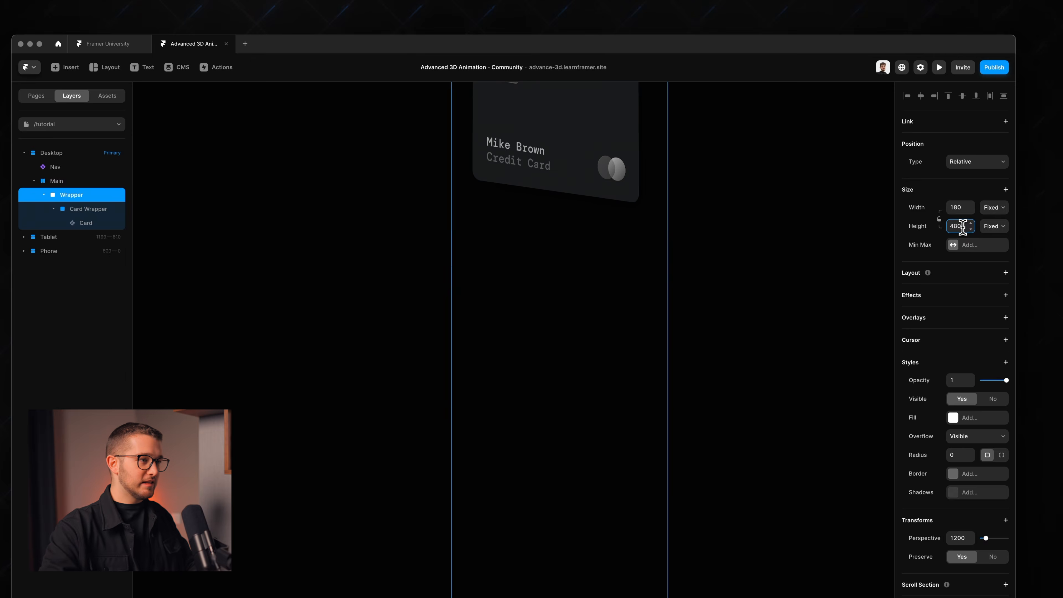
scroll(701, 280, "down", 5)
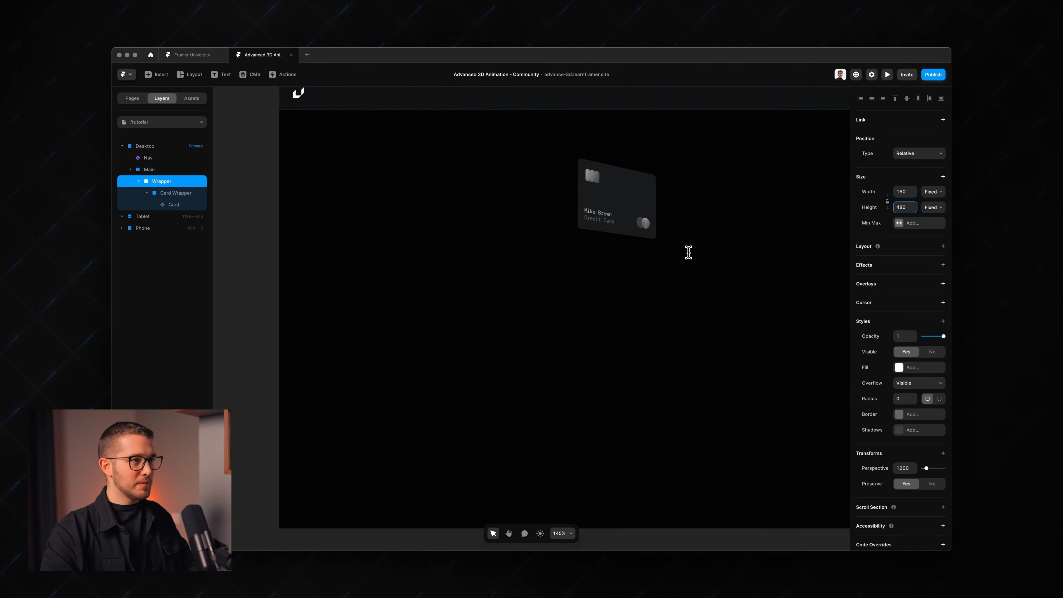
scroll(689, 252, "down", 3)
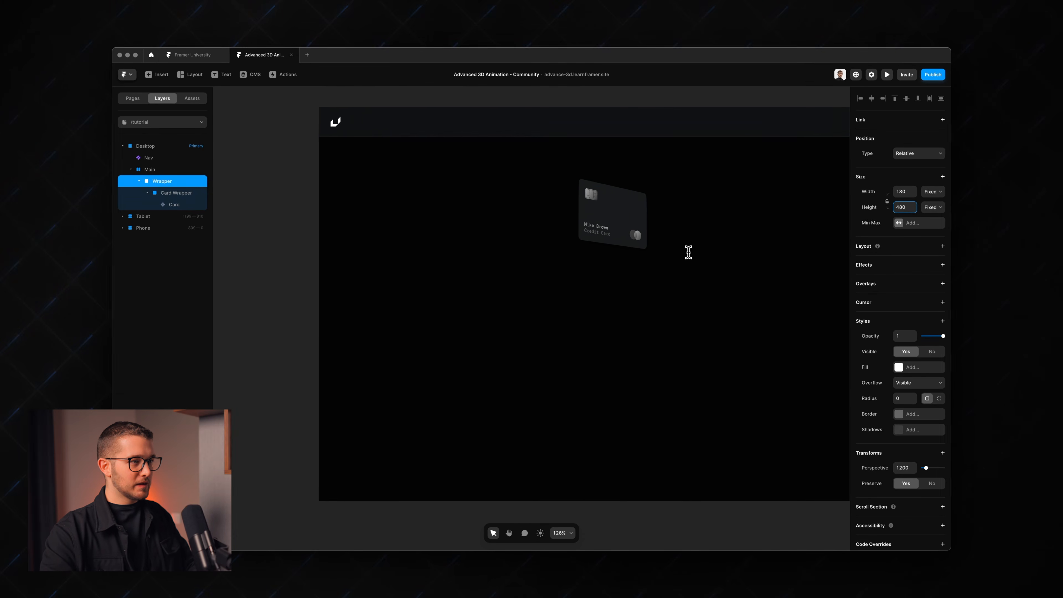
scroll(623, 310, "up", 3)
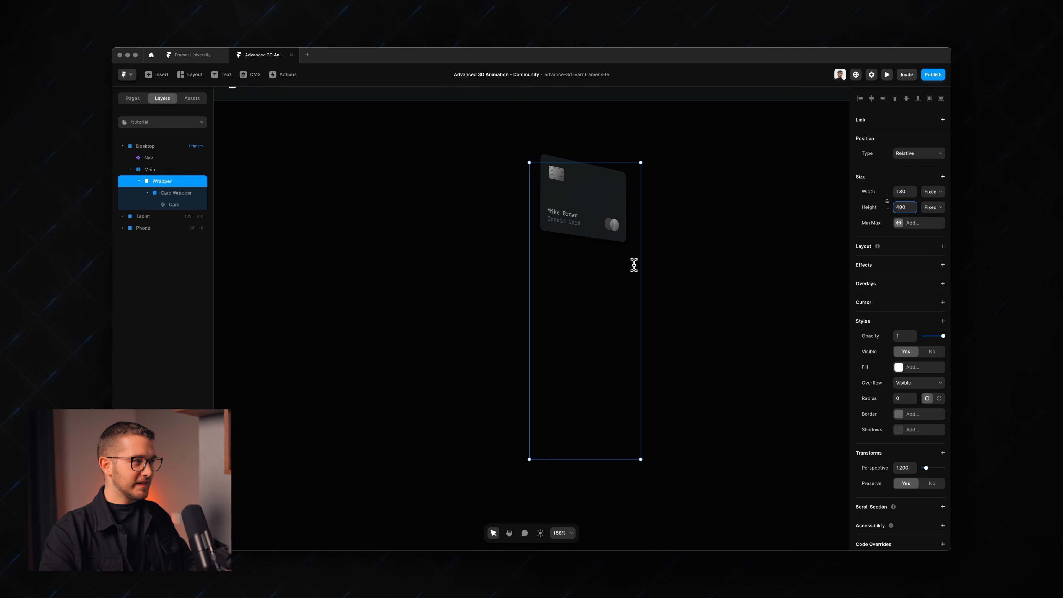
Rename the outer Wrapper frame to "Arm".
left_click(170, 193)
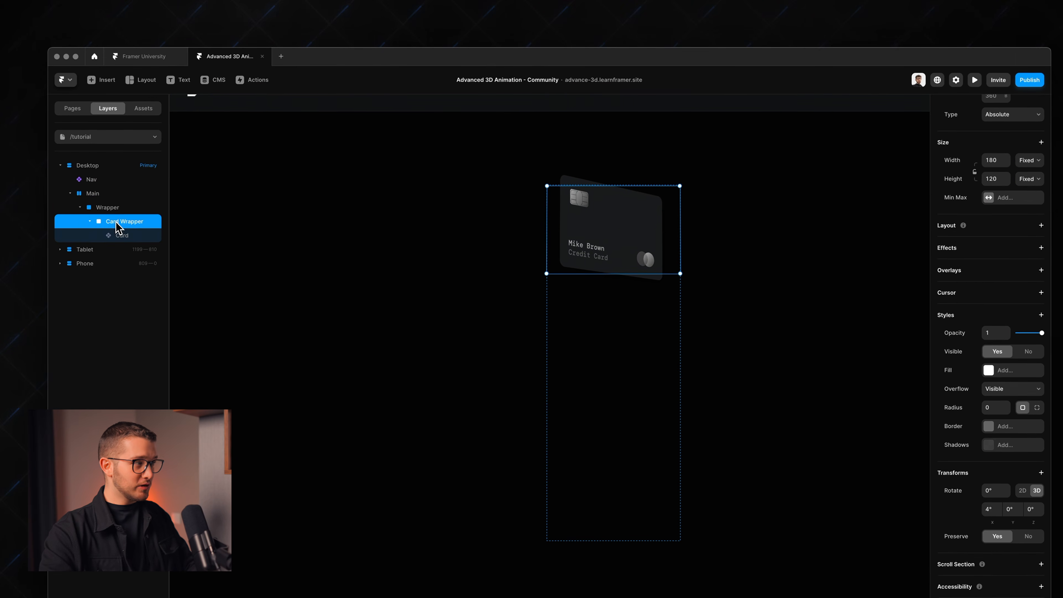
left_click(133, 236)
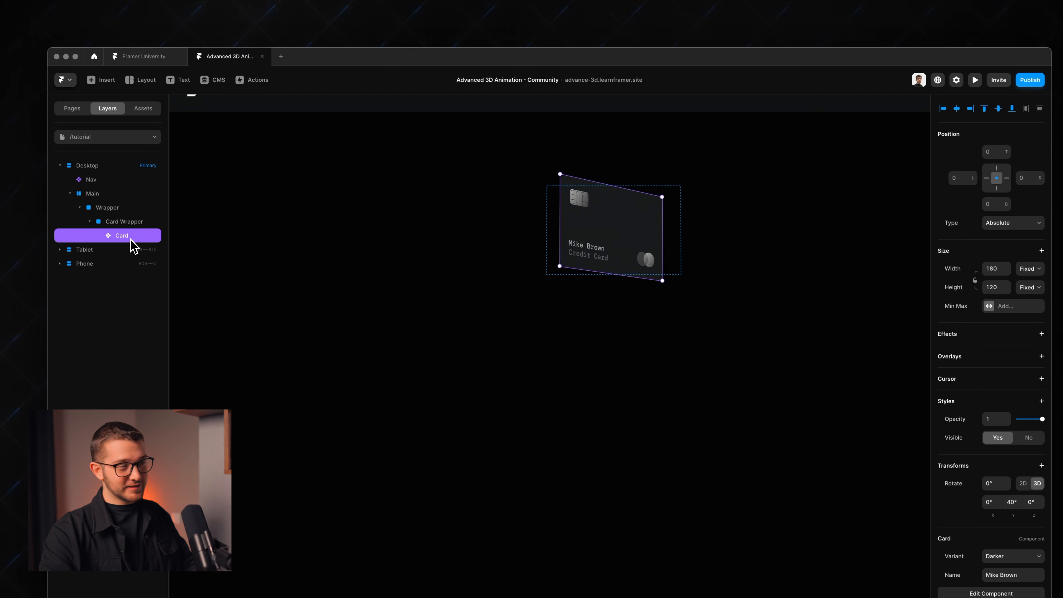
left_click(131, 222)
left_click(128, 213)
double_click(129, 212)
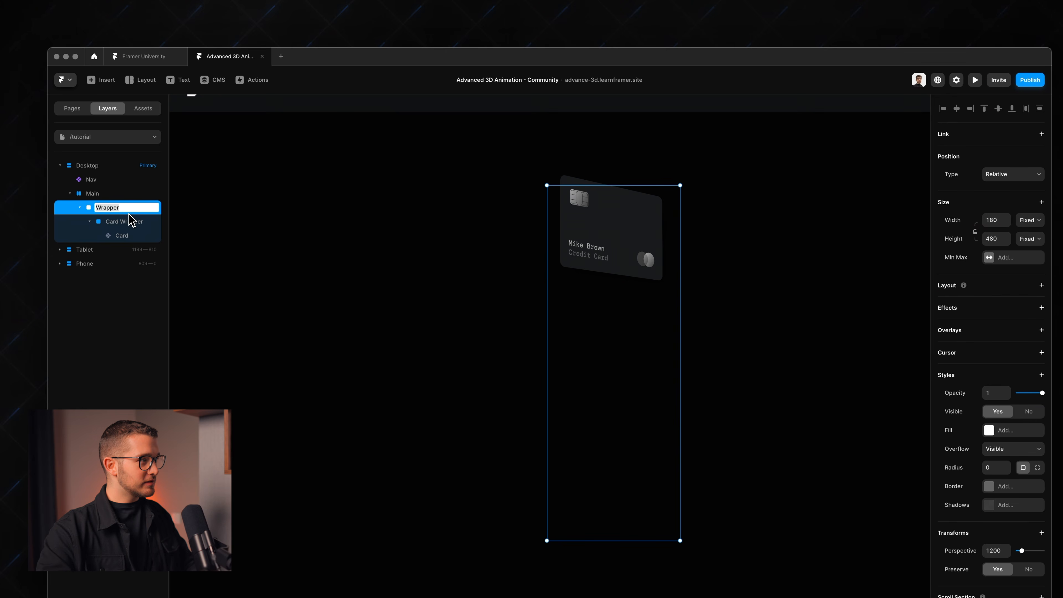
type("Arm")
key("Return")
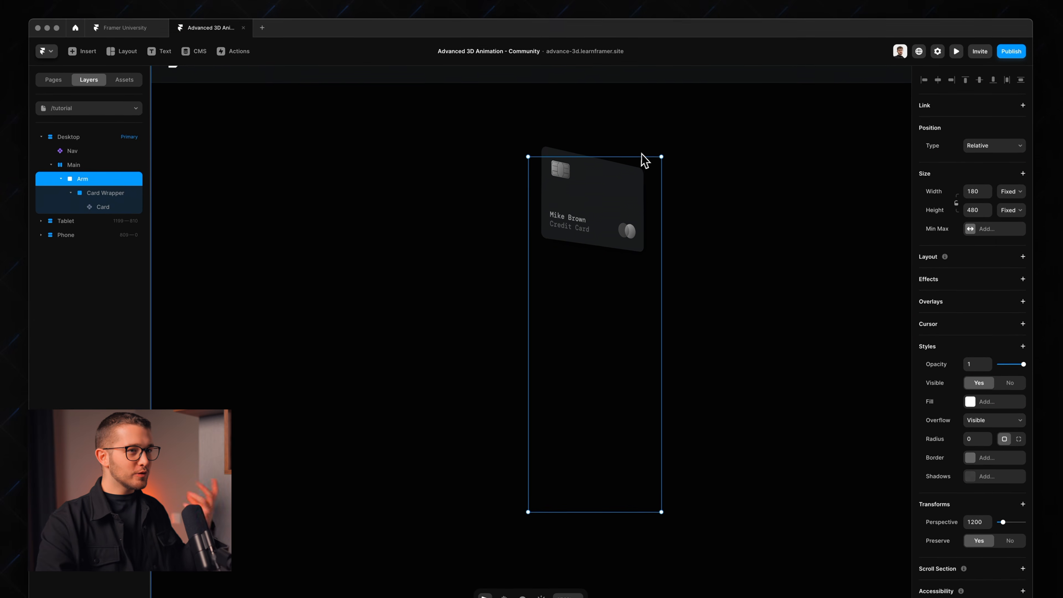
Try out rotating the Arm frame in 2D to 270° and undo the rotation.
left_click_drag(667, 148, 641, 197)
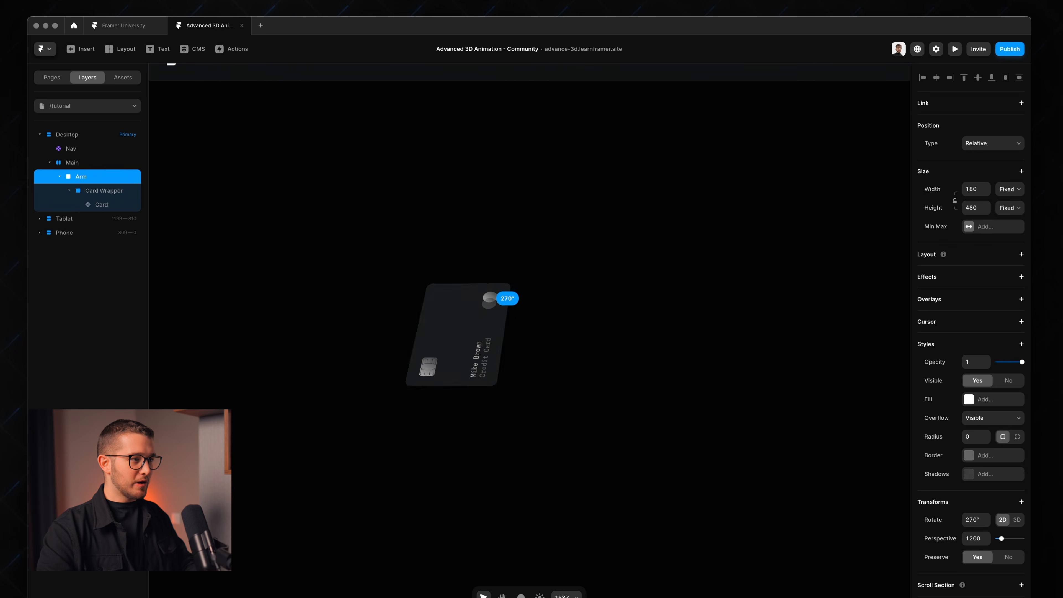
key("super+z")
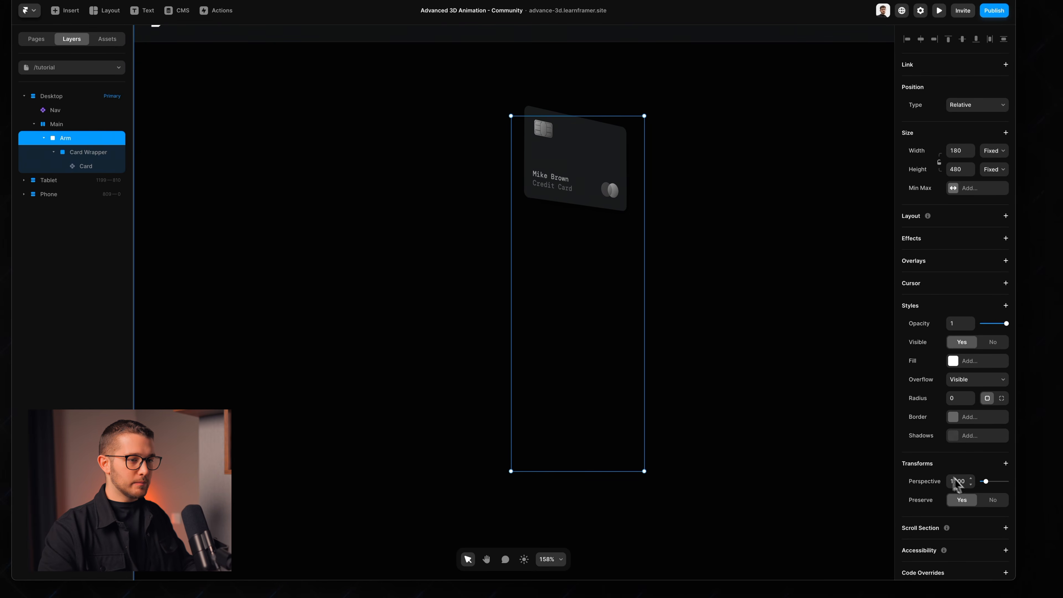
Remove the Perspective transform from the Arm frame.
right_click(927, 484)
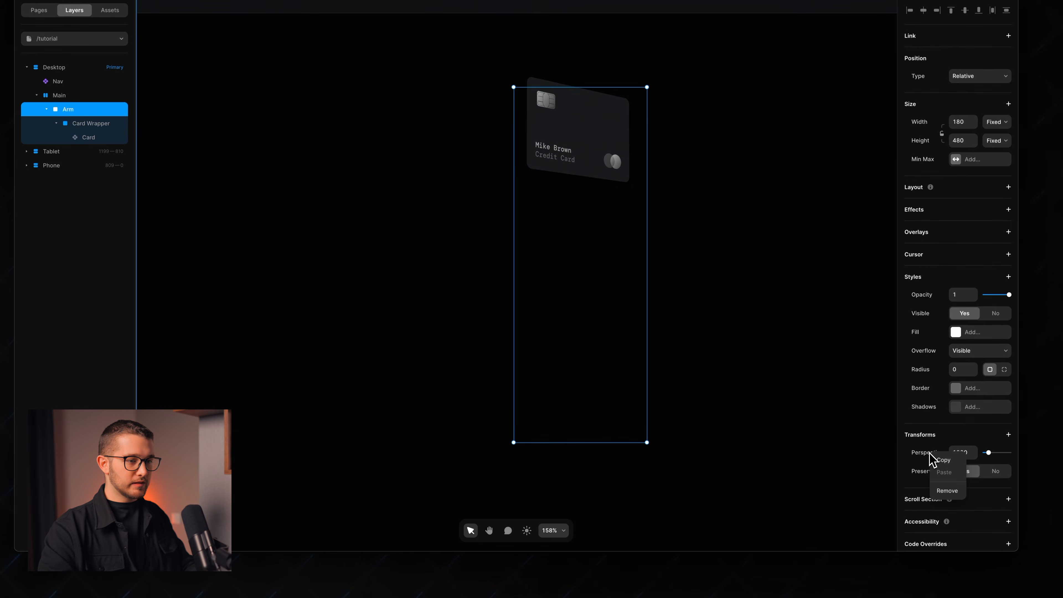
left_click(942, 491)
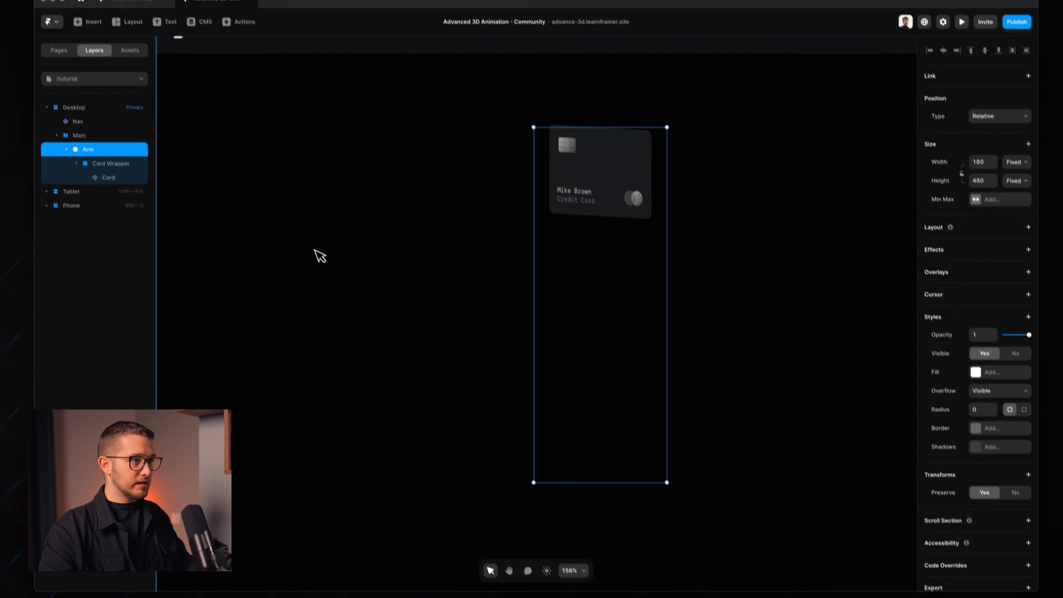
left_click(107, 126)
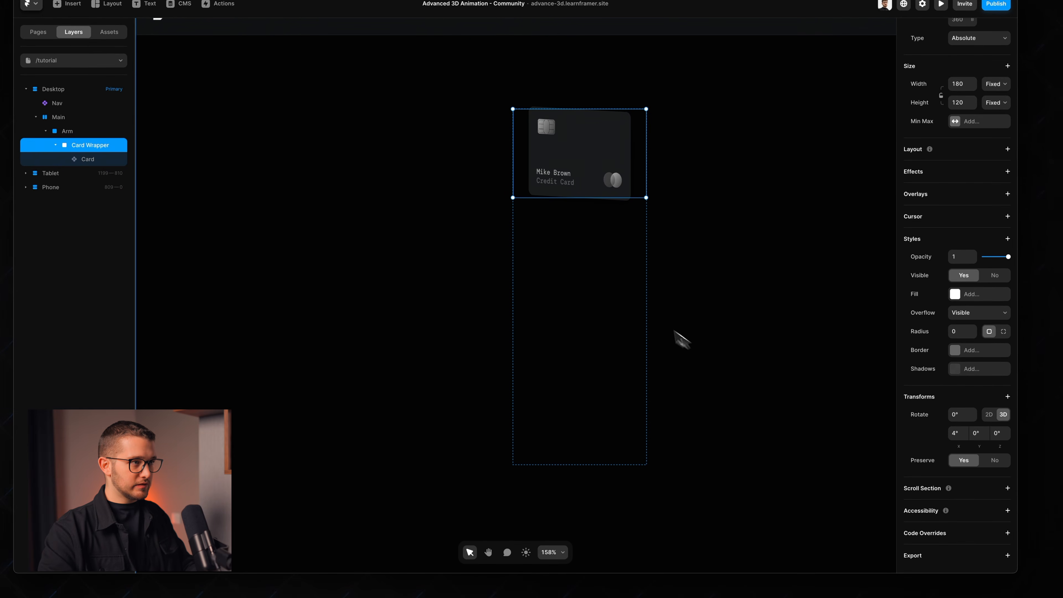
left_click(535, 226)
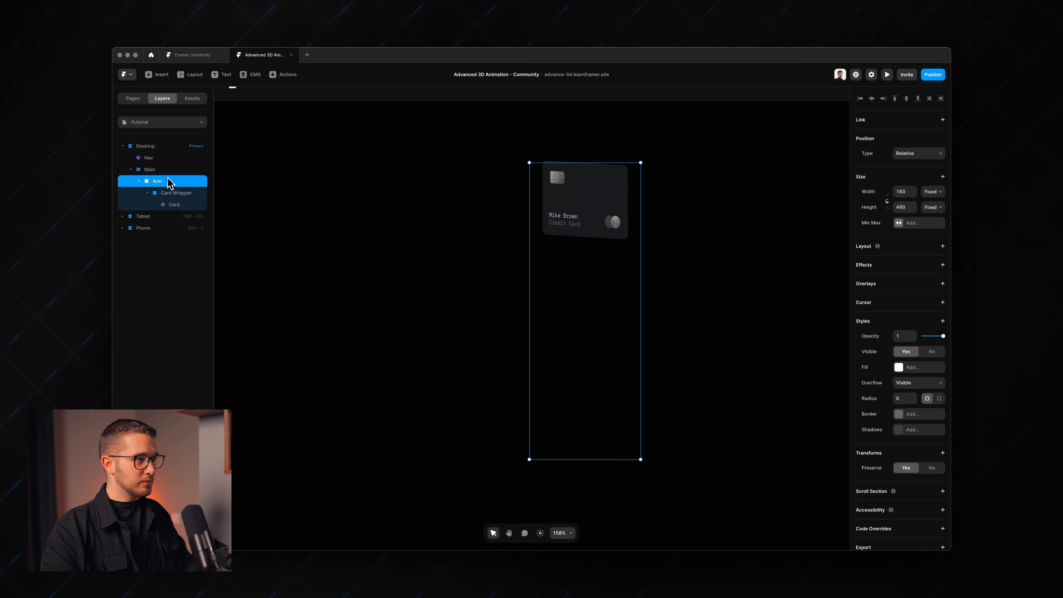
Duplicate the Arm frame and wrap both arms in a stack named "Main Wrapper".
key("super+d")
left_click(583, 268, "shift")
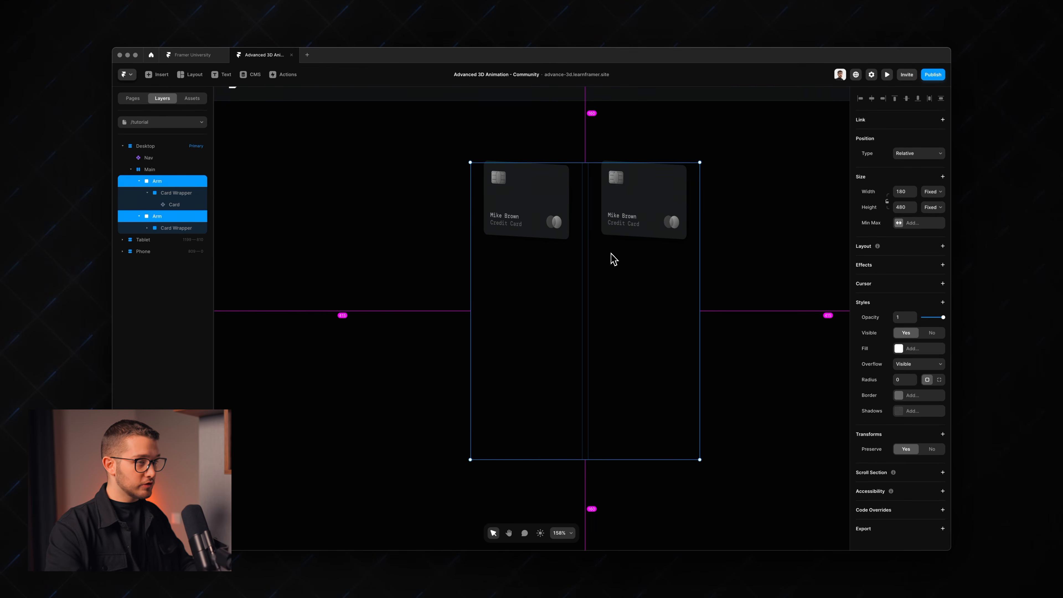
key("super+alt+Return")
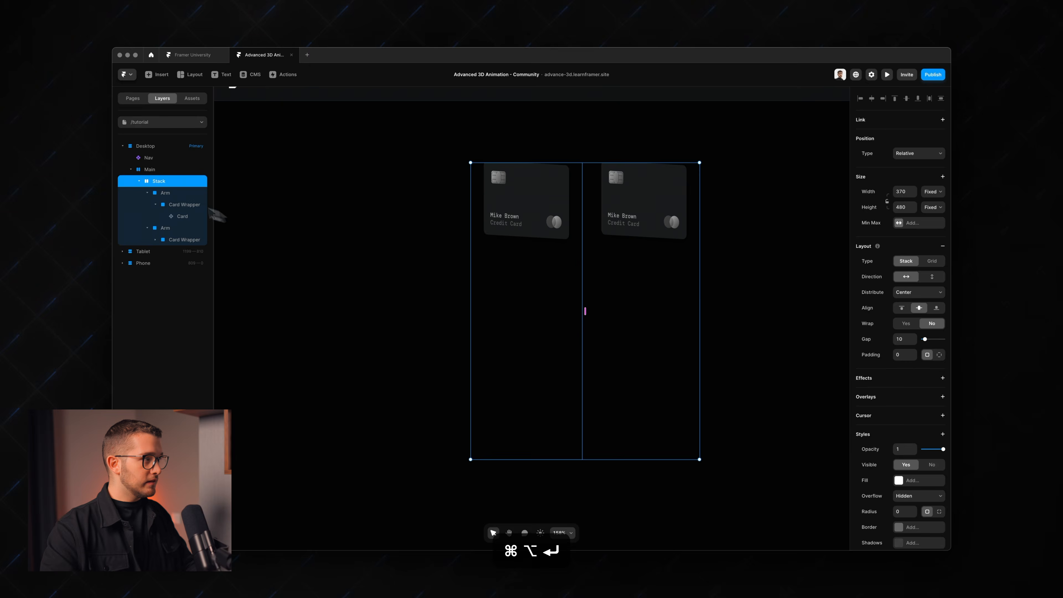
double_click(179, 182)
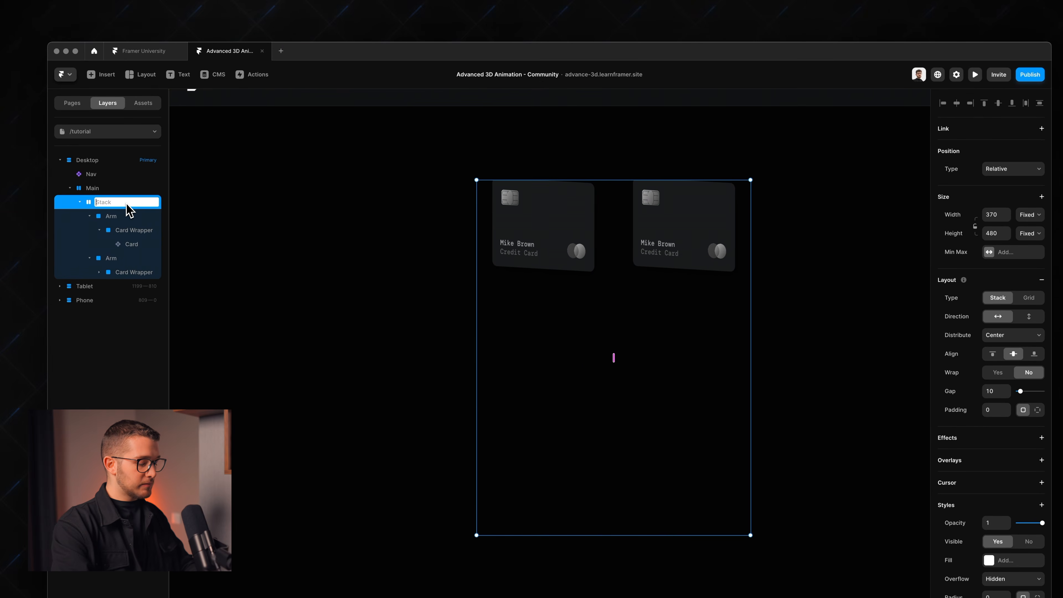
type("Main Wrapper")
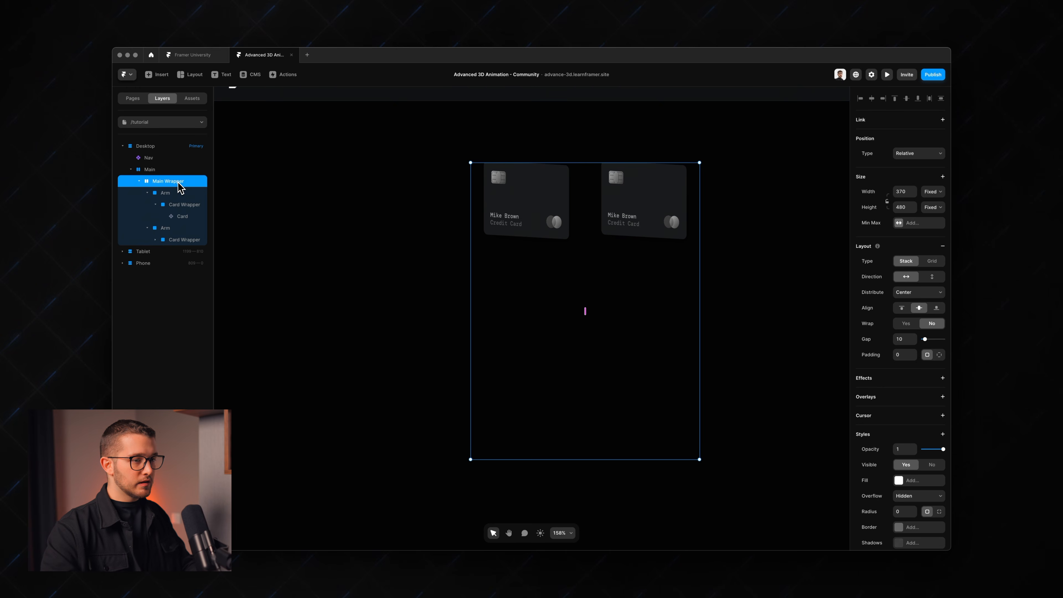
Add Perspective and Preserve 3D transforms to the Main Wrapper.
scroll(905, 461, "down", 4)
left_click(918, 468)
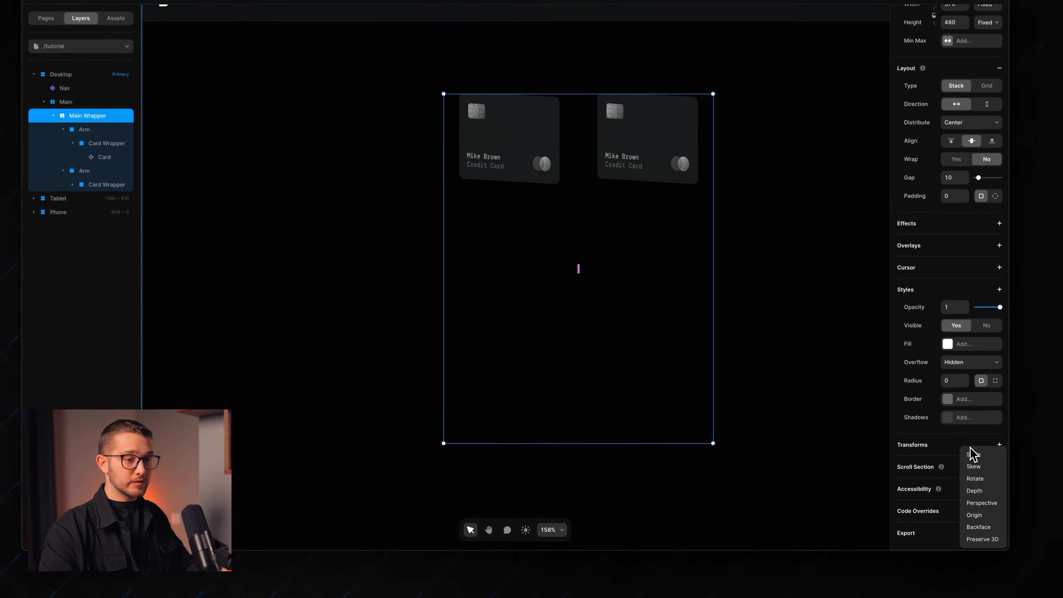
left_click(980, 503)
left_click(999, 444)
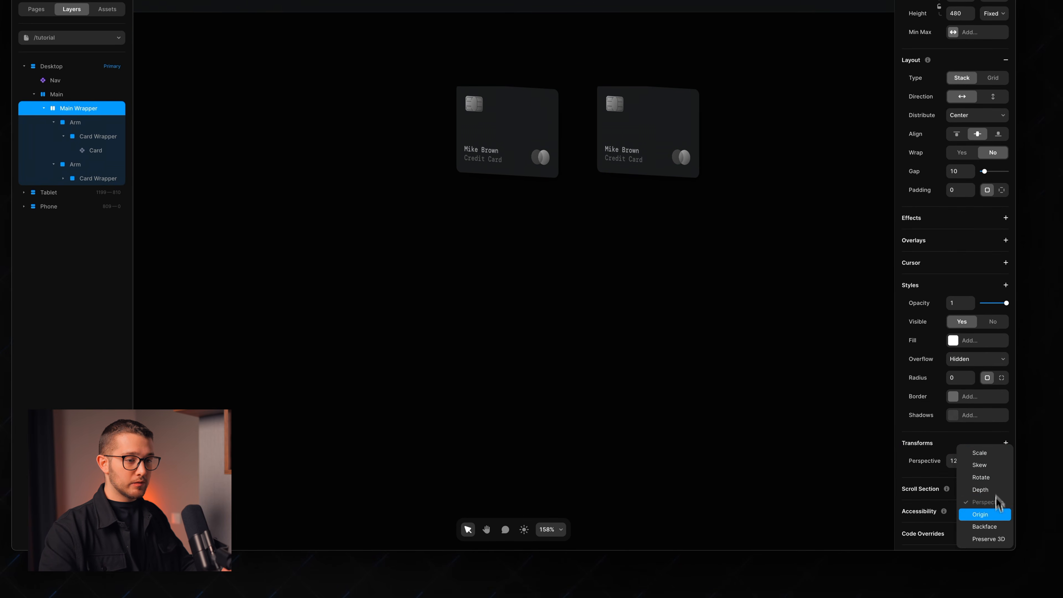
left_click(990, 540)
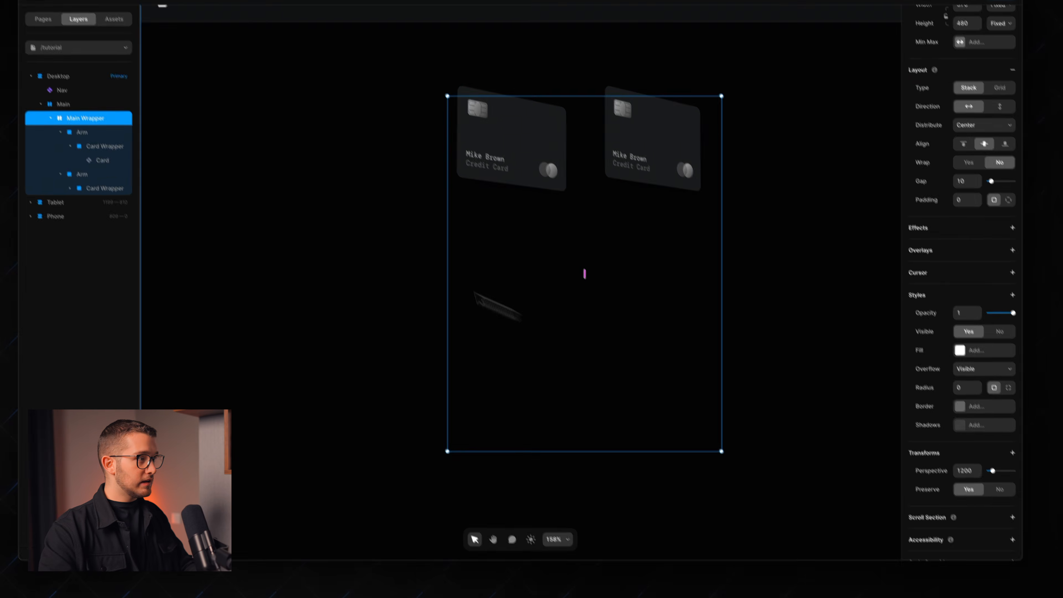
Rename the two arm frames inside the Main Wrapper to "Arm 1" and "Arm 2".
left_click(86, 130)
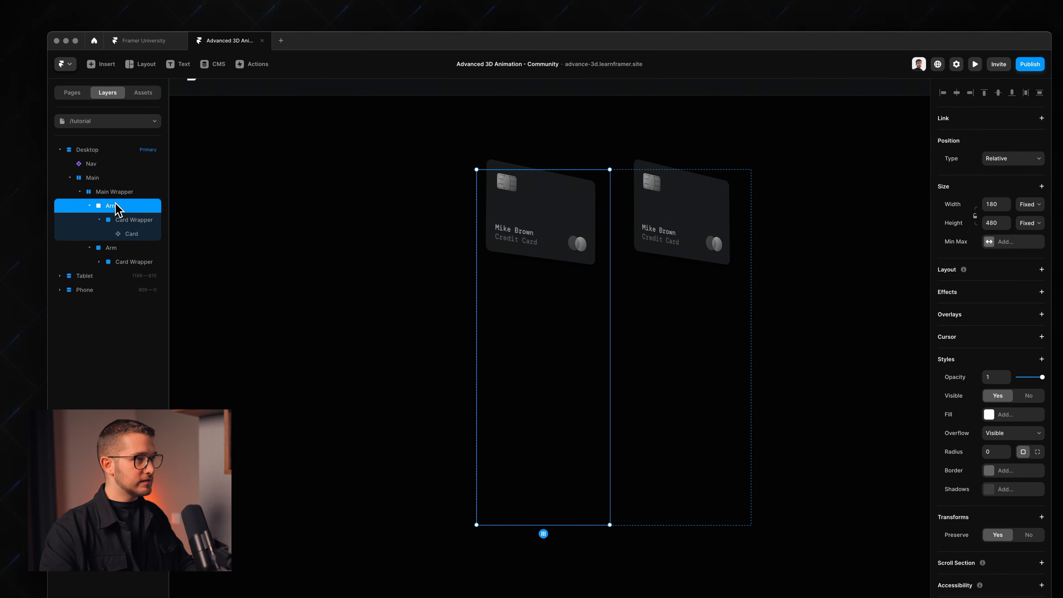
left_click(90, 212)
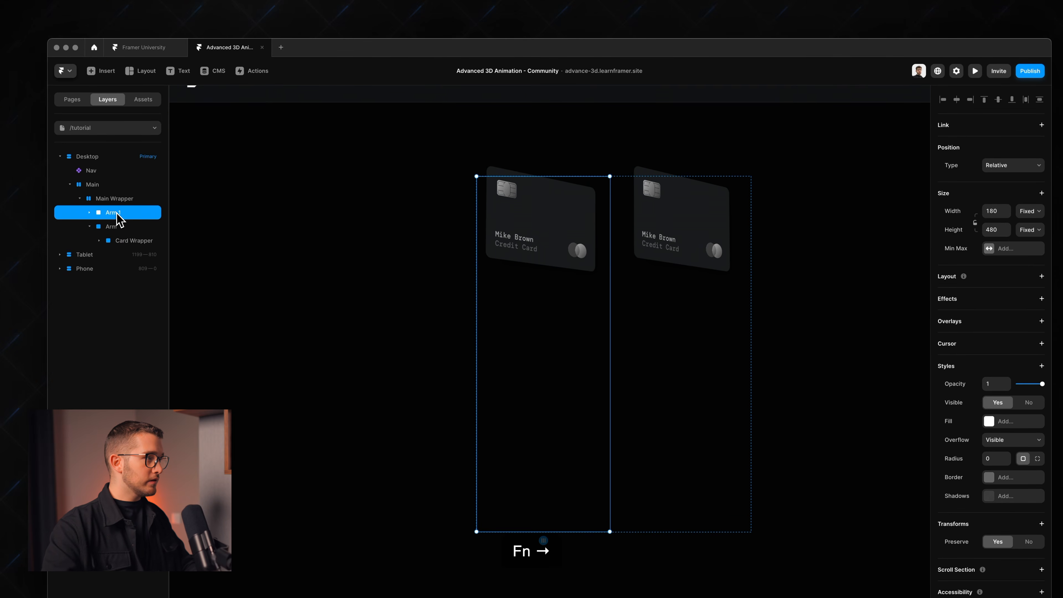
left_click(122, 227)
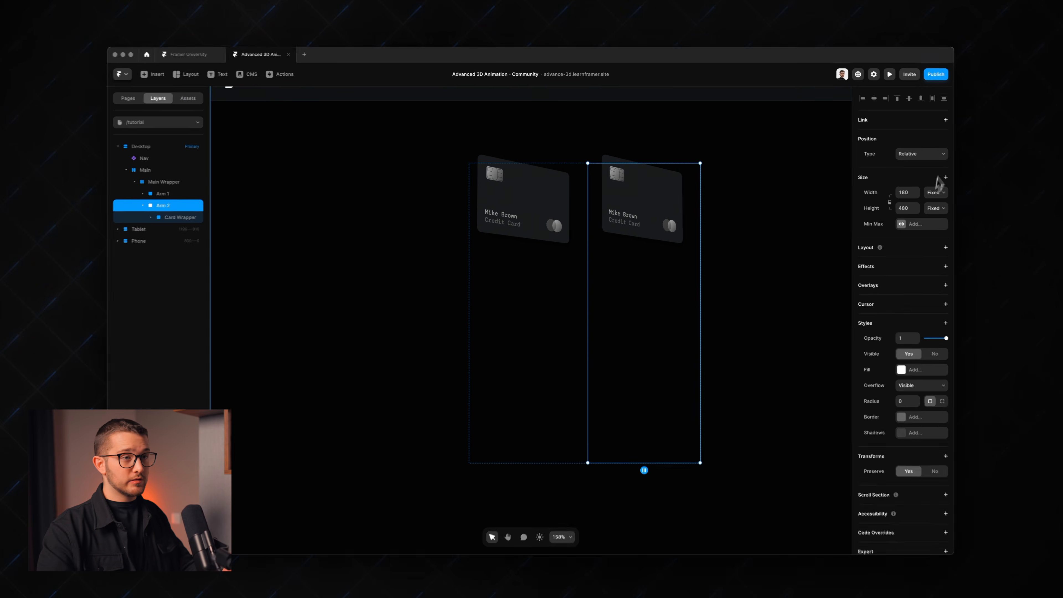
Set Arm 2's position type to Absolute and center it in the Main Wrapper both horizontally and vertically.
left_click(932, 153)
left_click(930, 151)
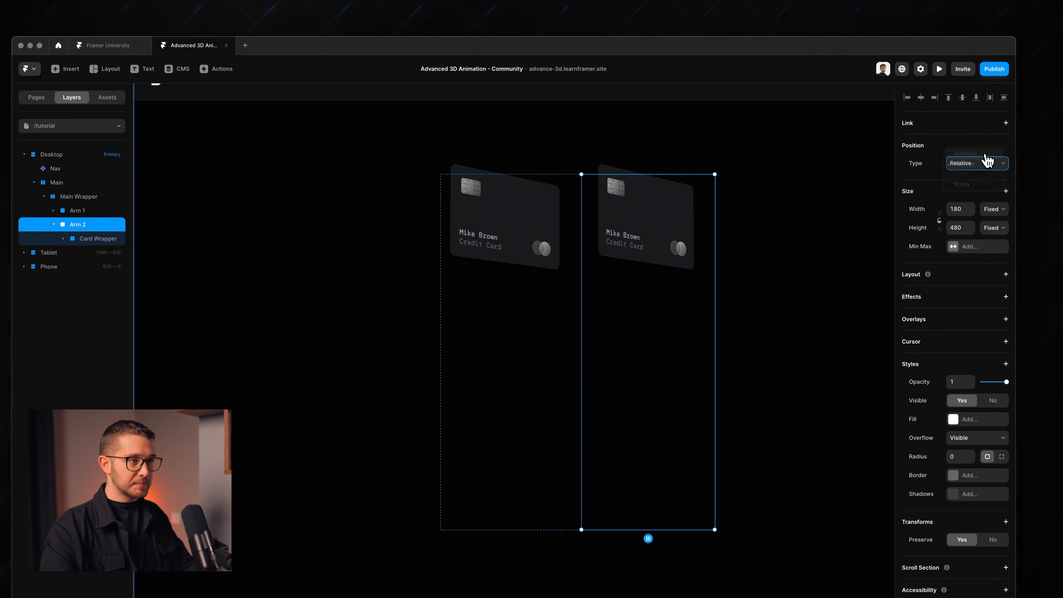
key("alt+v")
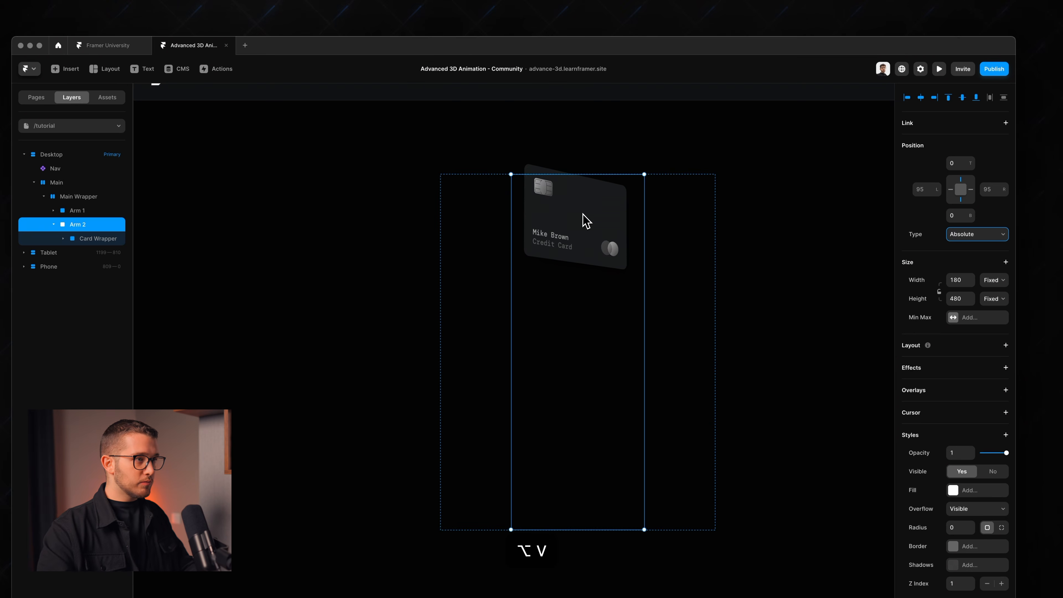
mouse_move(962, 195)
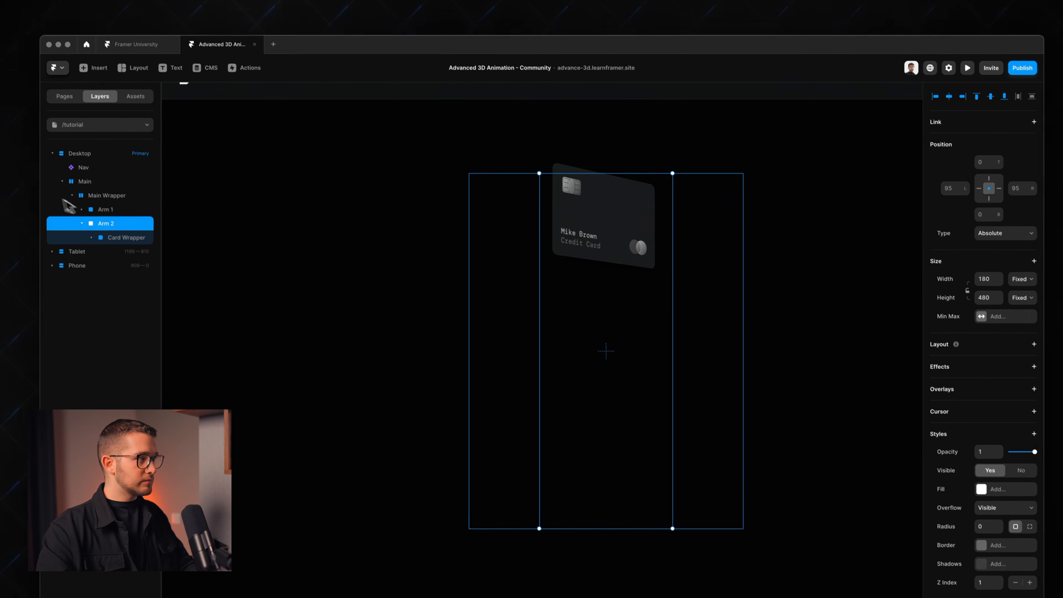
Set the Main Wrapper's width to 180.
left_click(71, 190)
scroll(995, 219, "up", 5)
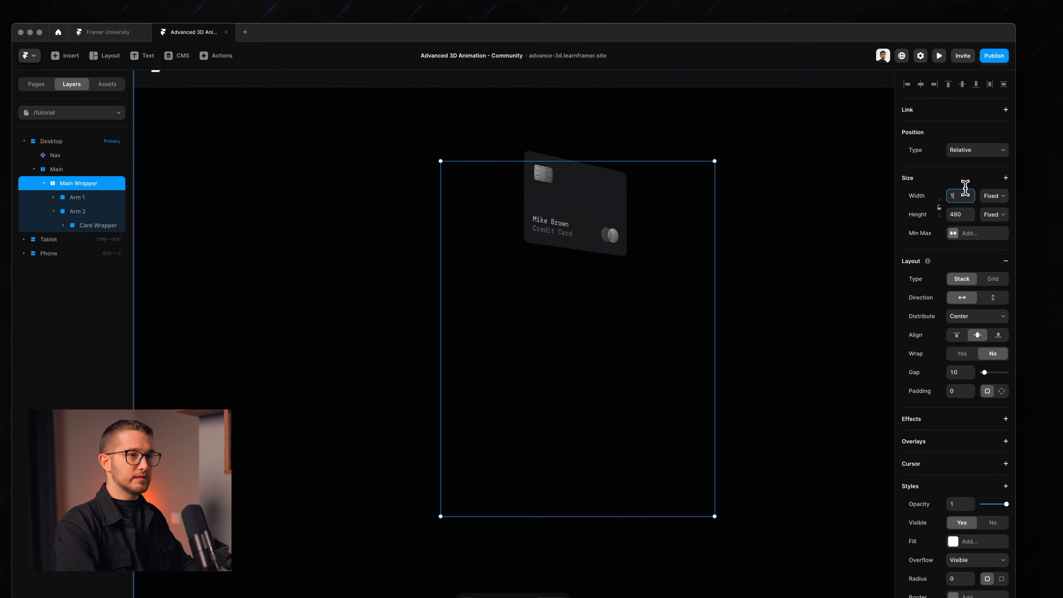
key("Return")
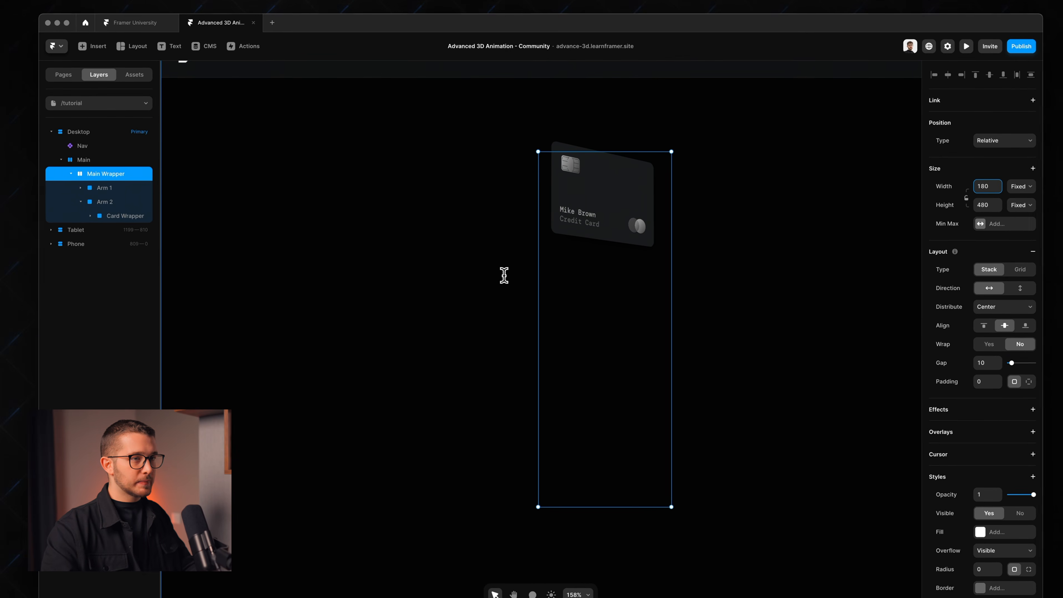
Rotate Arm 2 clockwise on the canvas by about 15°.
left_click(106, 201)
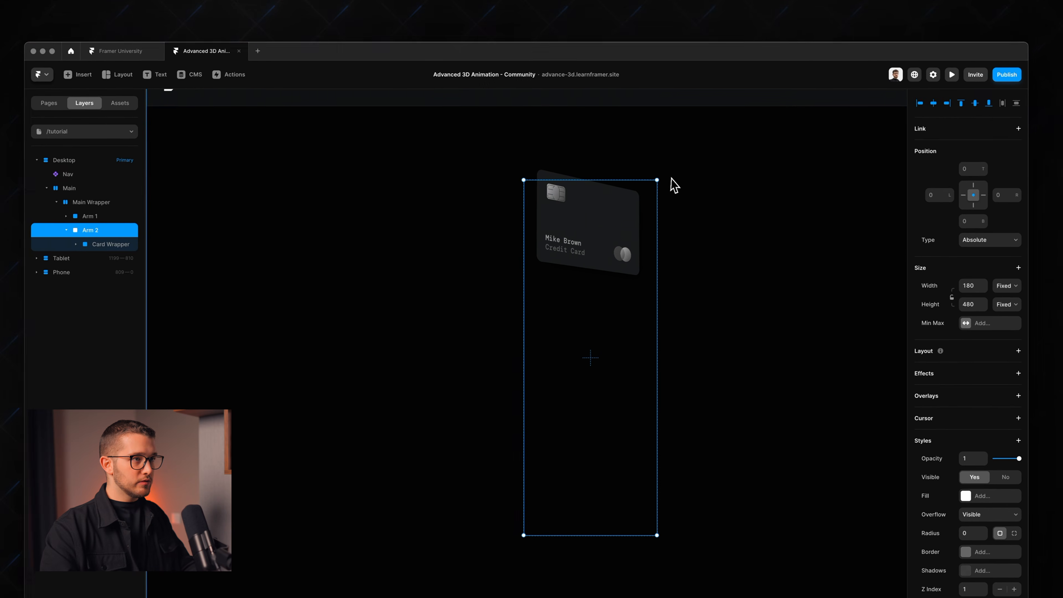
left_click_drag(660, 176, 704, 199)
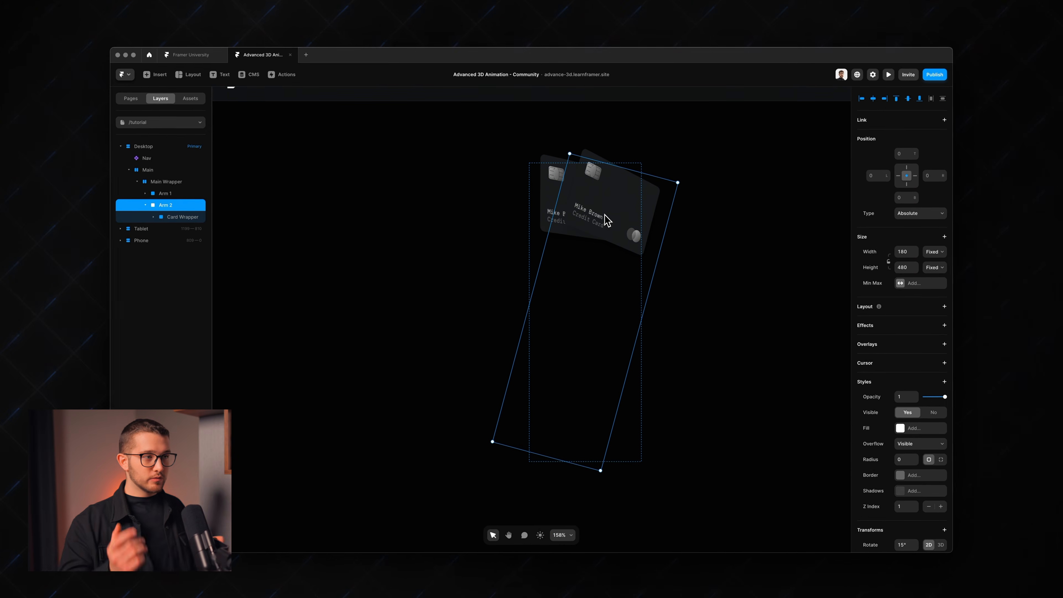
Calculate 360/12 in the system launcher to find the angle between neighbouring arms, leaving the launcher closed.
key("super+space")
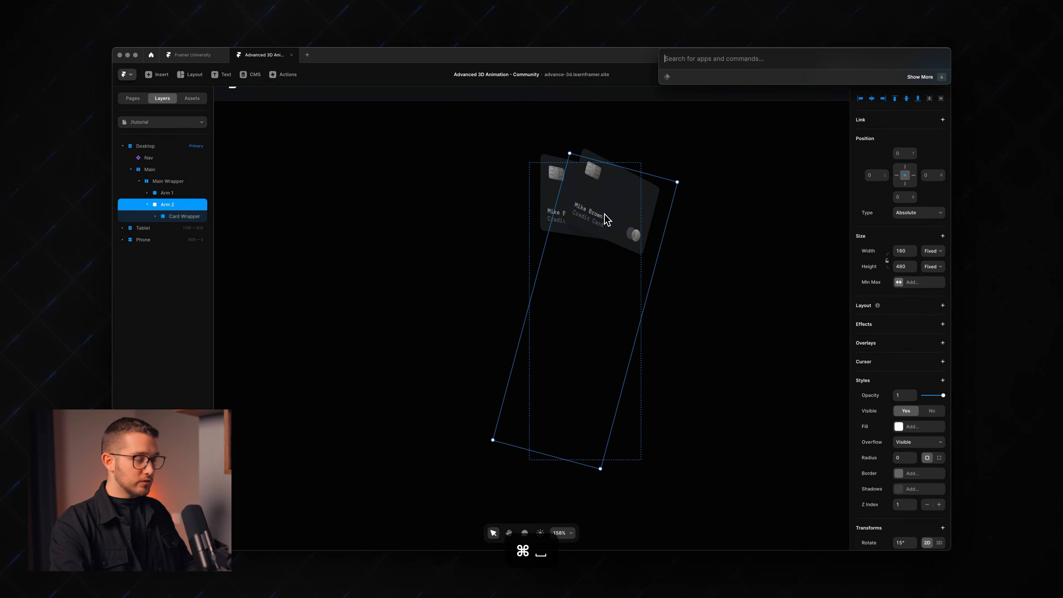
type("360")
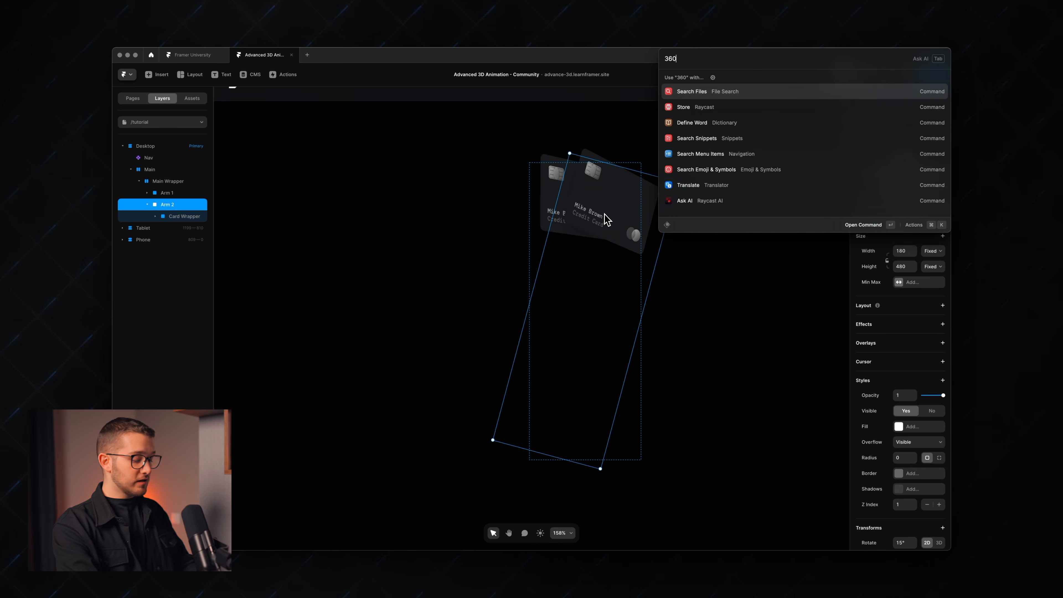
type("/12")
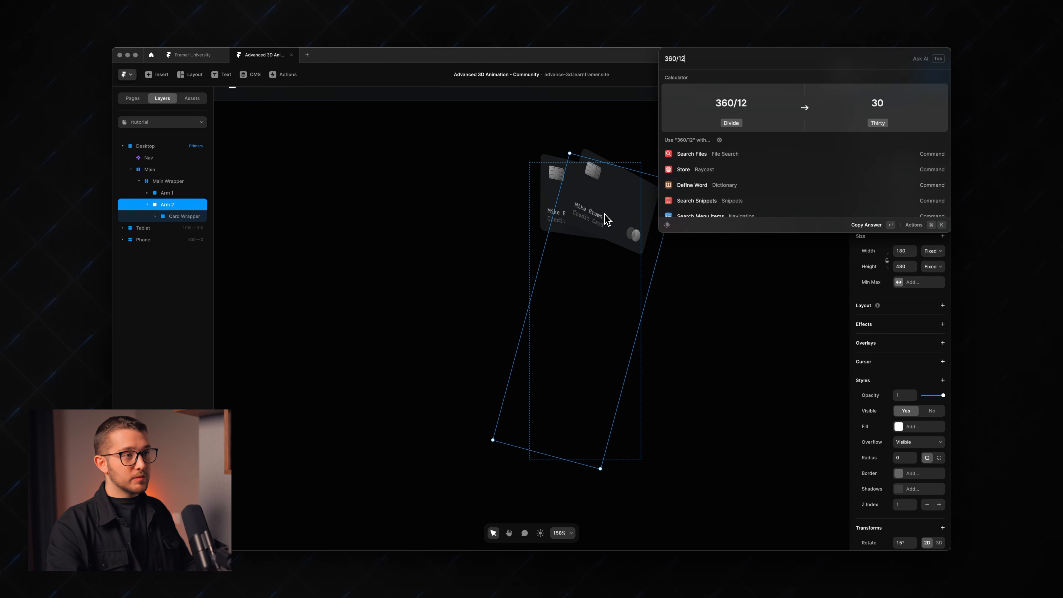
key("Escape")
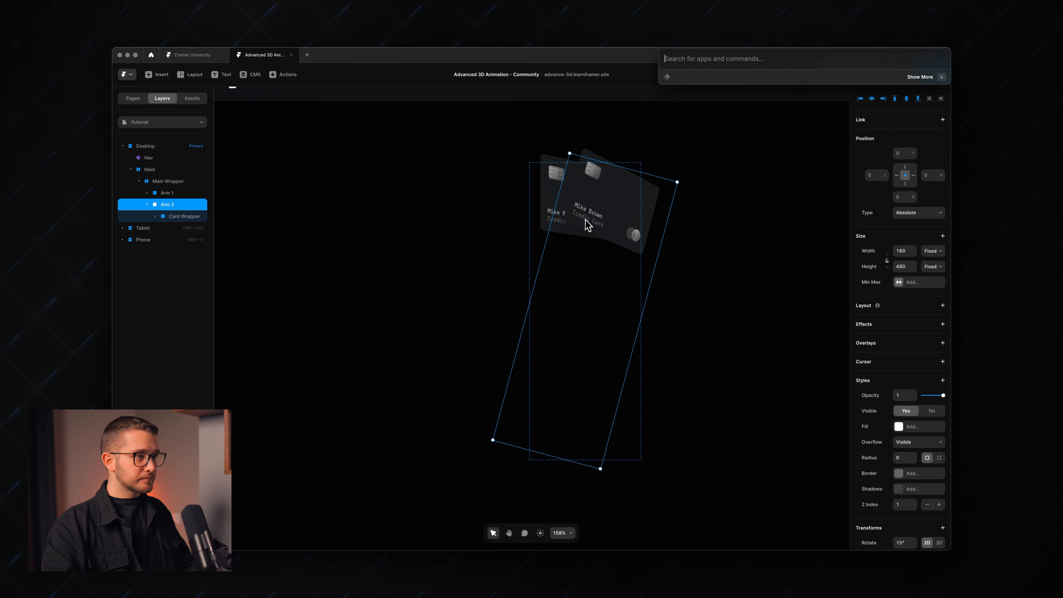
key("Escape")
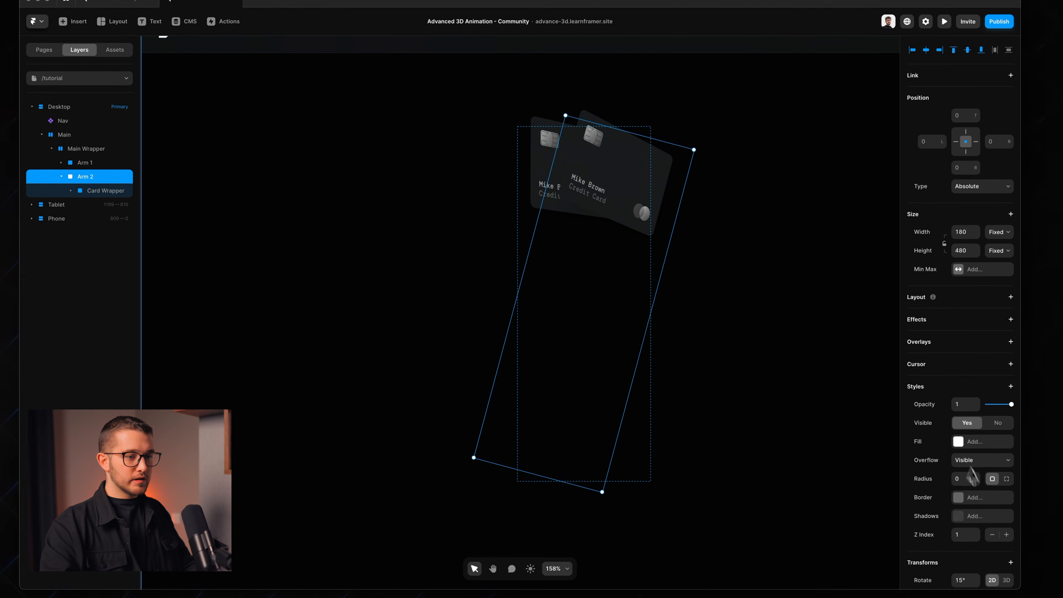
Set Arm 2's 2D rotation to 30°.
scroll(963, 465, "down", 5)
left_click(956, 448)
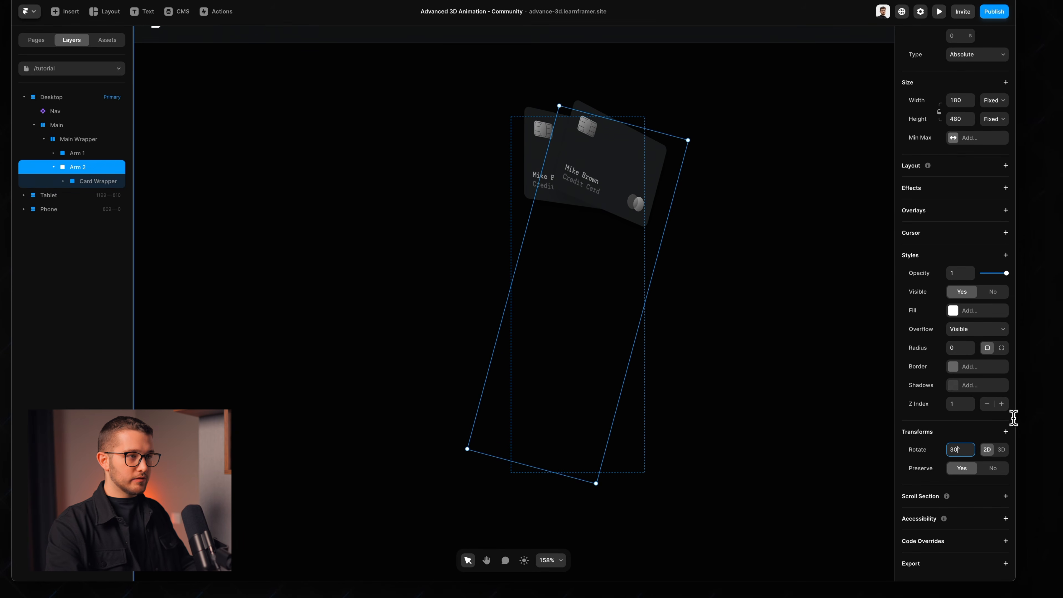
type("30")
key("Return")
Switch the card inside Arm 2 to the Lighter variant.
left_click(638, 193)
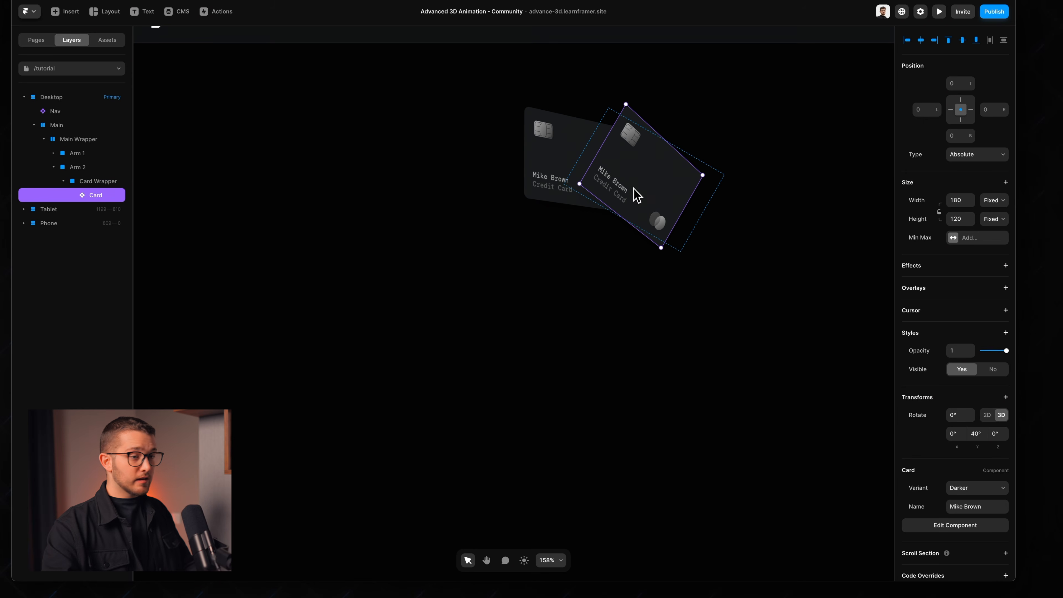
left_click(975, 488)
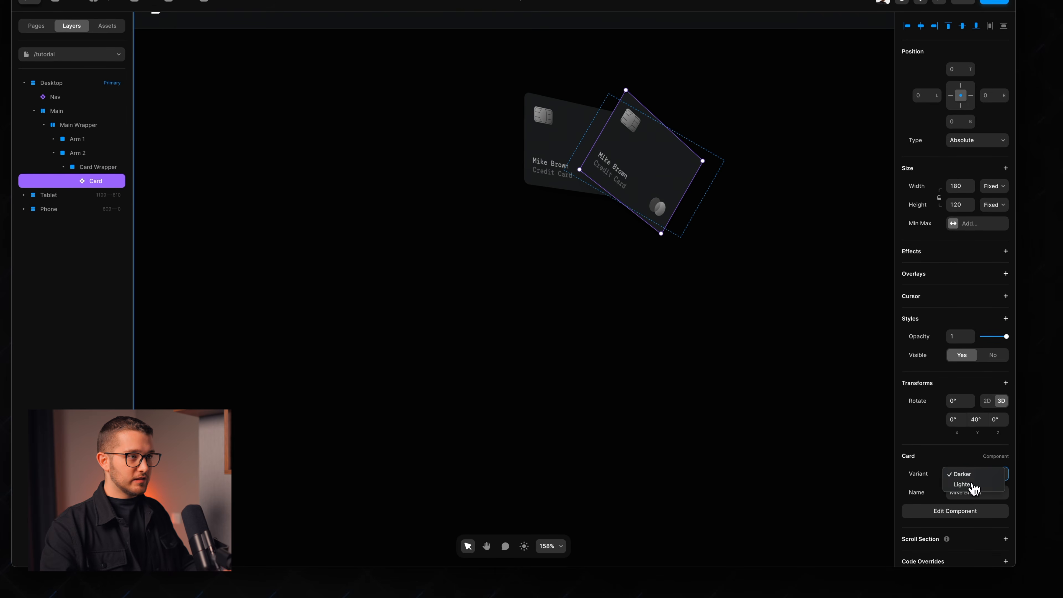
left_click(973, 502)
left_click(612, 261)
left_click(679, 325)
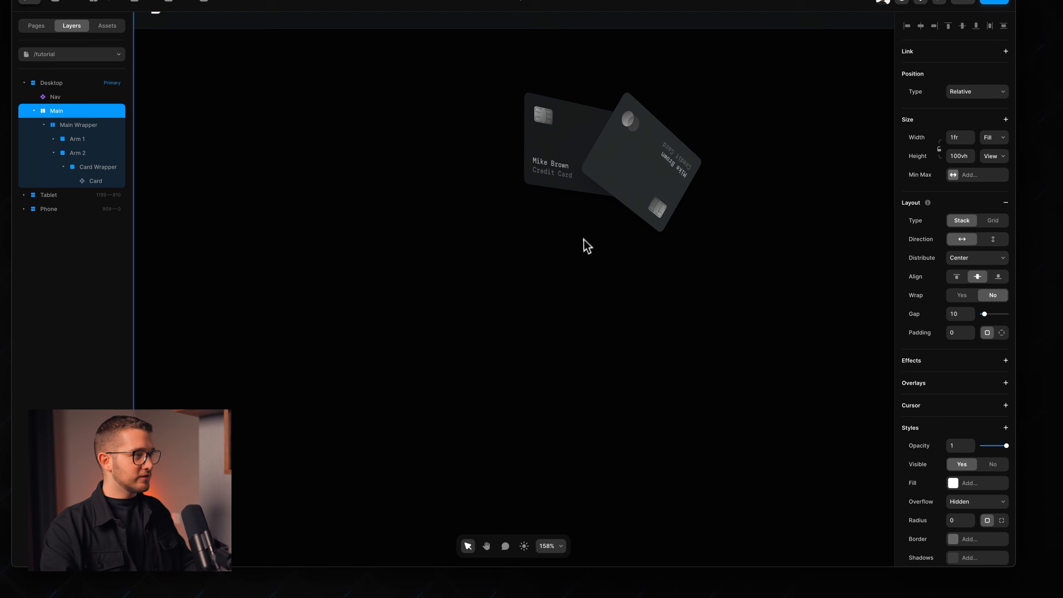
Duplicate Arm 2 as "Arm 3" and set the copy's 2D rotation to 60°.
left_click(81, 152)
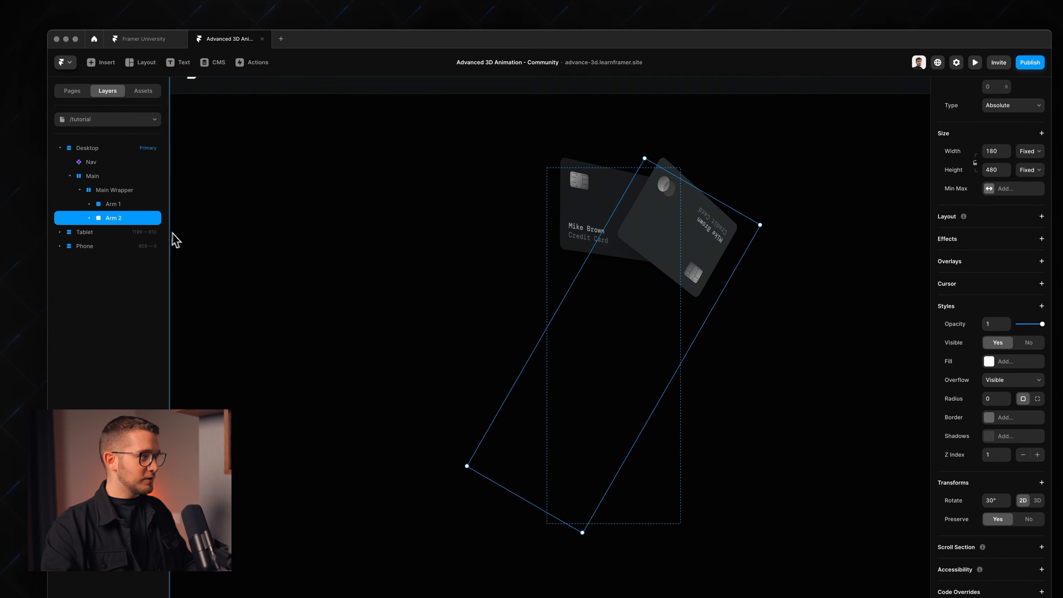
key("super+d")
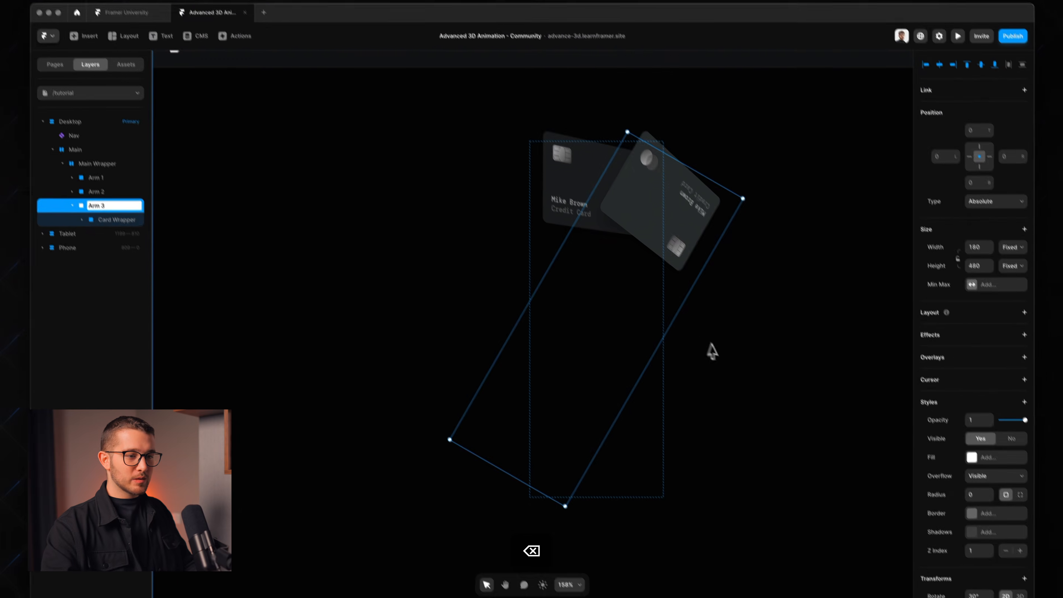
scroll(990, 532, "down", 4)
left_click(959, 439)
type("6")
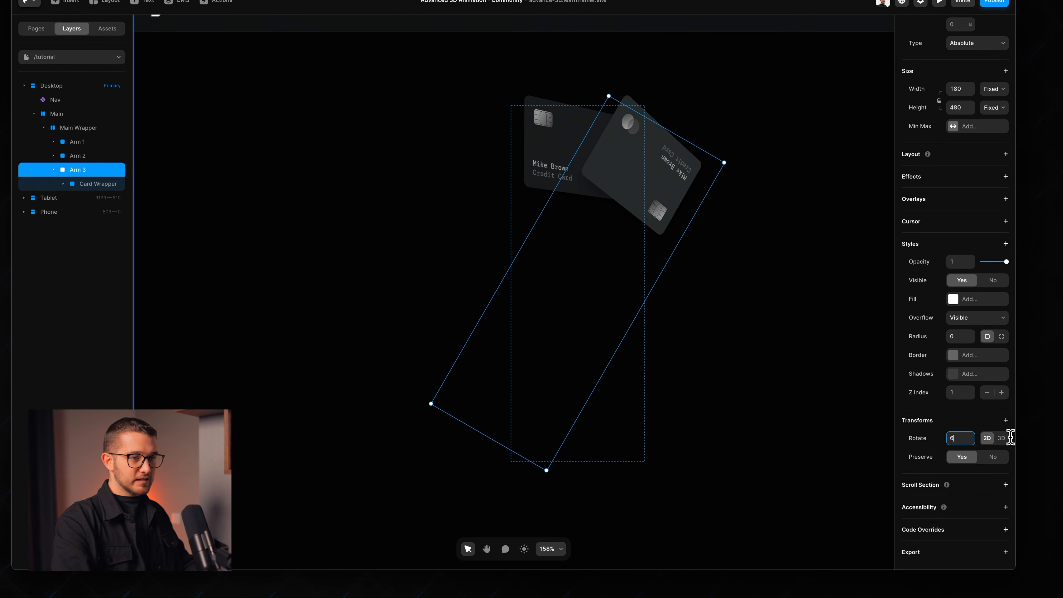
type("0")
key("Return")
Switch the card inside Arm 3 to the Darker variant and reselect Arm 3.
left_click(723, 242, "super")
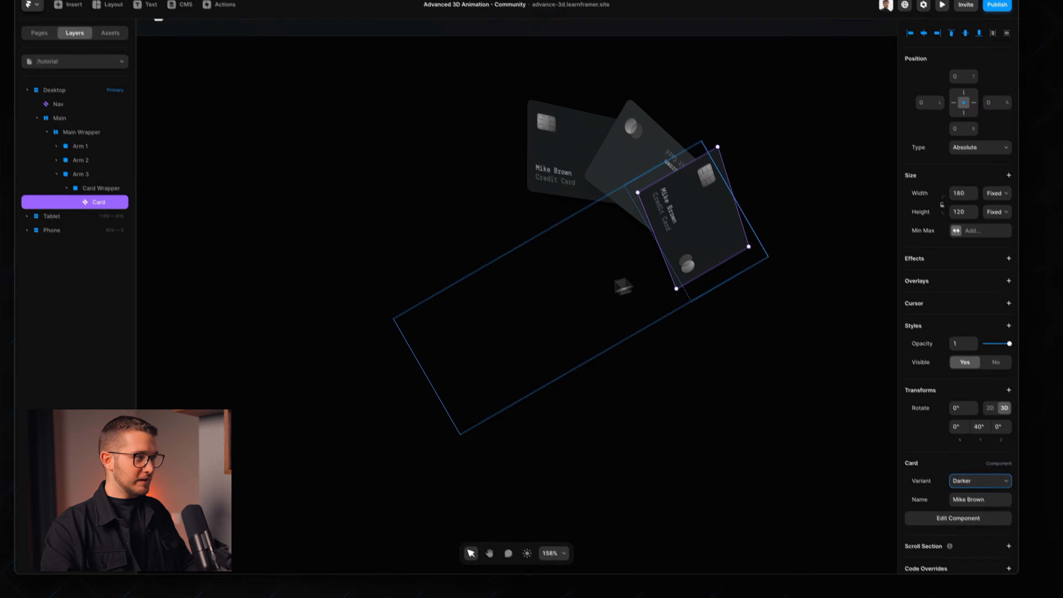
left_click(78, 170)
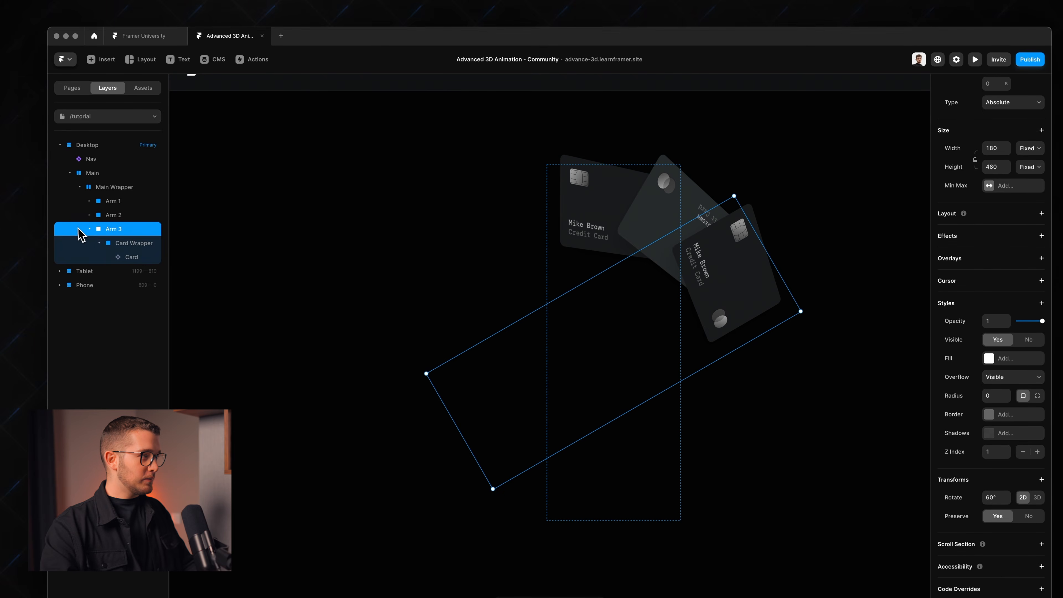
Duplicate Arm 3 as "Arm 4" and keep duplicating to create the following numbered arms.
key("super+d")
key("BackSpace")
type("4")
key("Return")
key("super+d")
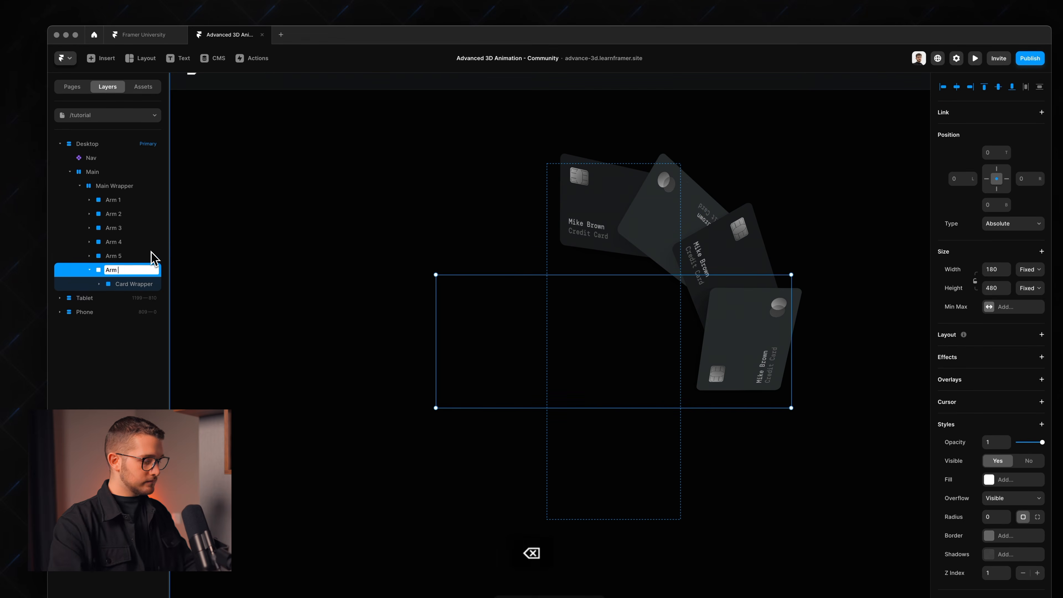
Rotate the copied arms in 30° increments up to 270° for Arm 10, alternating their cards between the Darker and Lighter variants.
left_click(114, 243)
left_click(959, 421)
left_click(977, 457)
left_click(981, 447)
key("super+r")
key("BackSpace")
left_click(963, 419)
type("270")
left_click(477, 352, "super")
left_click(965, 461)
Add Arm 11 rotated 300° and Arm 12 rotated 330°, with the Lighter variant for Arm 12's card.
key("super+d")
left_click(962, 541)
type("300")
key("super+d")
type("330")
left_click(517, 153, "super")
left_click(981, 485)
left_click(973, 495)
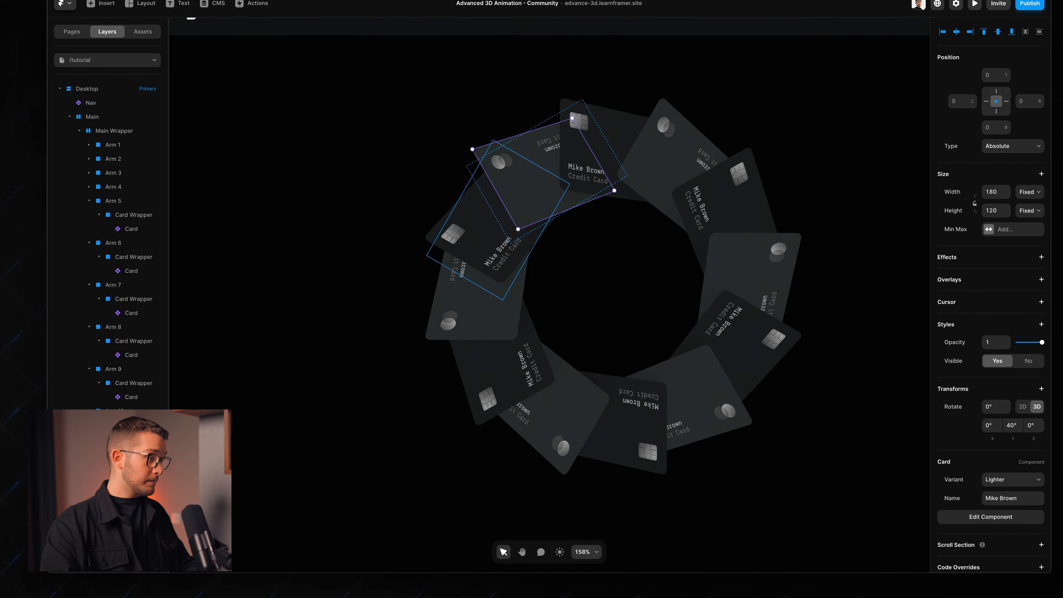
Collapse the expanded arm layers and select the Main Wrapper.
left_click(92, 300)
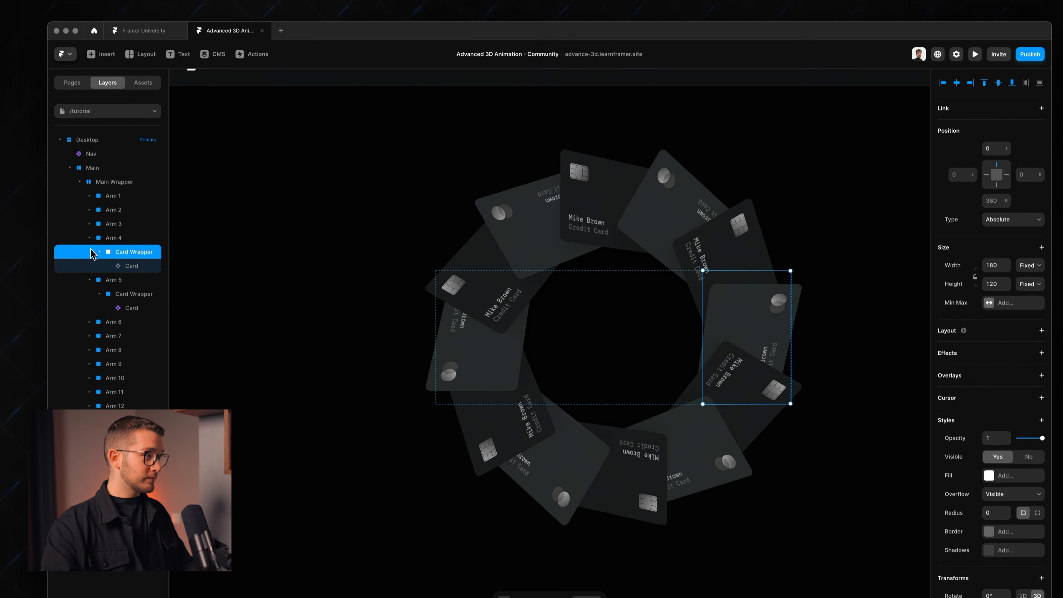
left_click(113, 185)
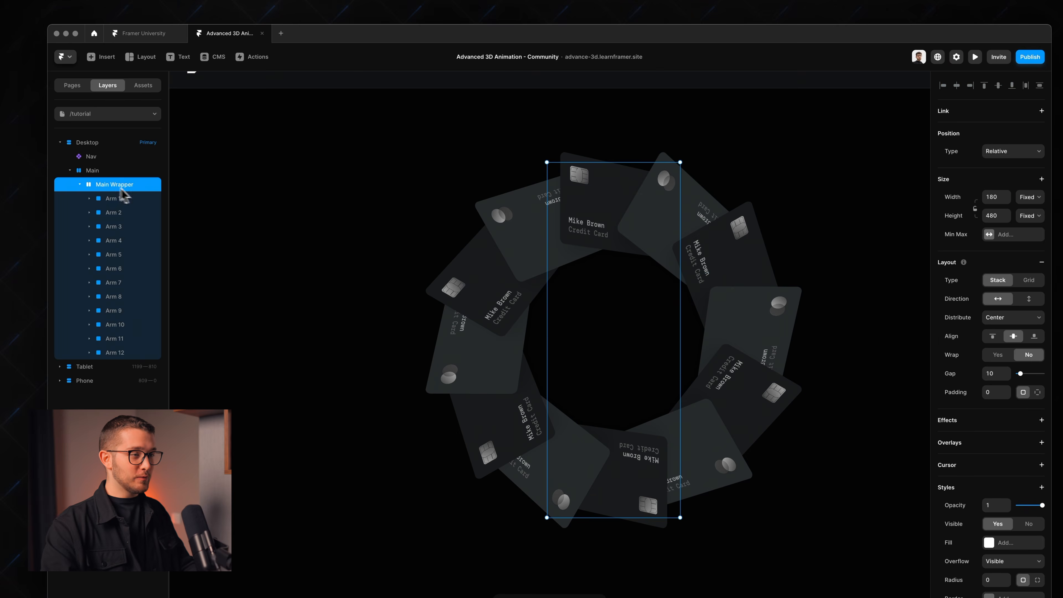
scroll(518, 293, "up", 1)
scroll(518, 293, "right", 1)
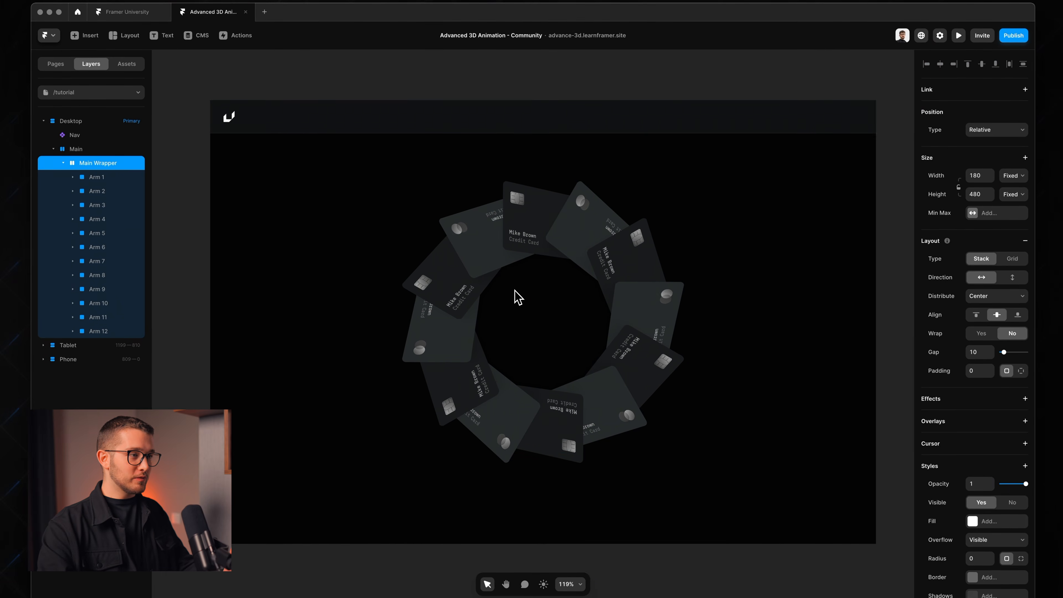
scroll(519, 291, "down", 3)
scroll(552, 263, "up", 2)
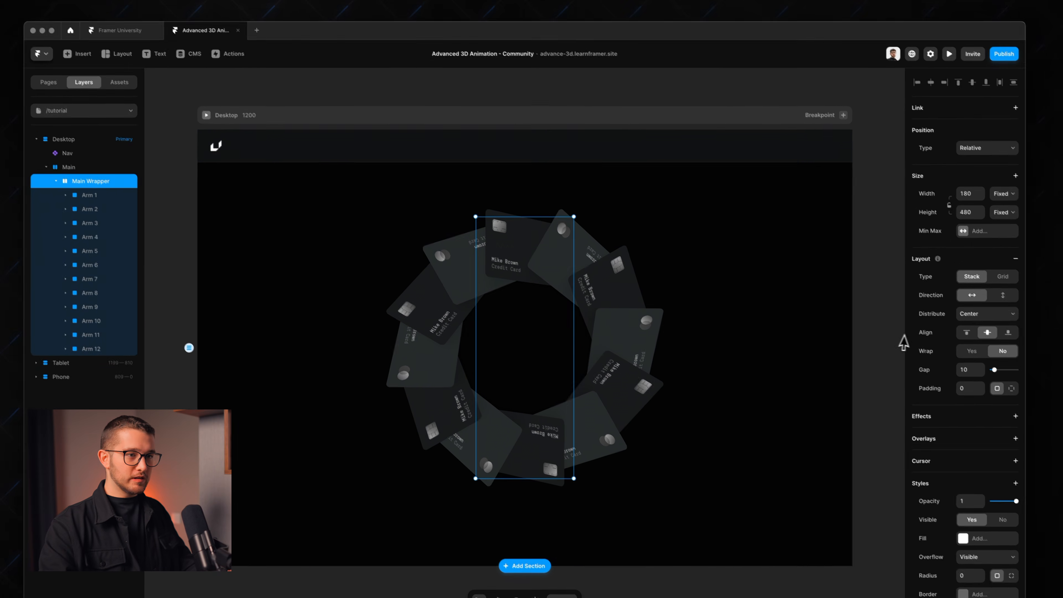
Add a Loop effect to the Main Wrapper with a 2D rotation of 360.
scroll(954, 360, "down", 3)
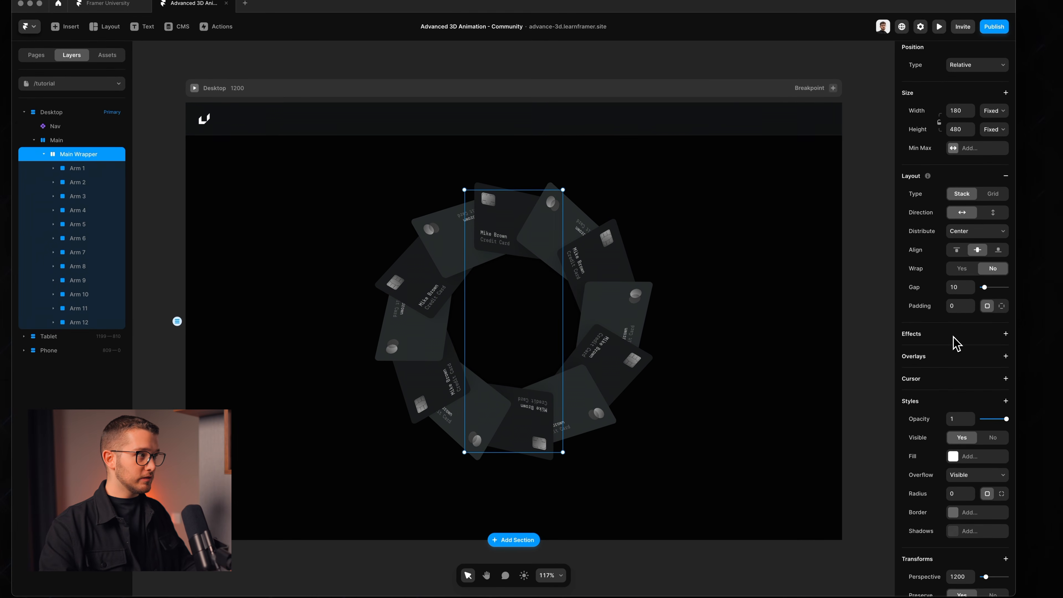
scroll(957, 344, "down", 2)
left_click(1006, 320)
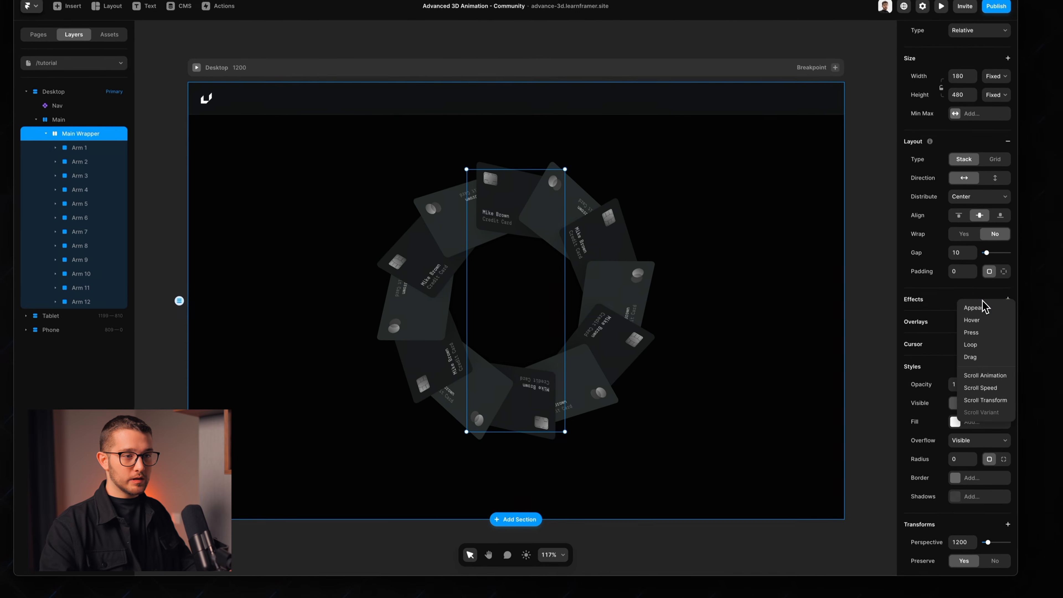
left_click(971, 346)
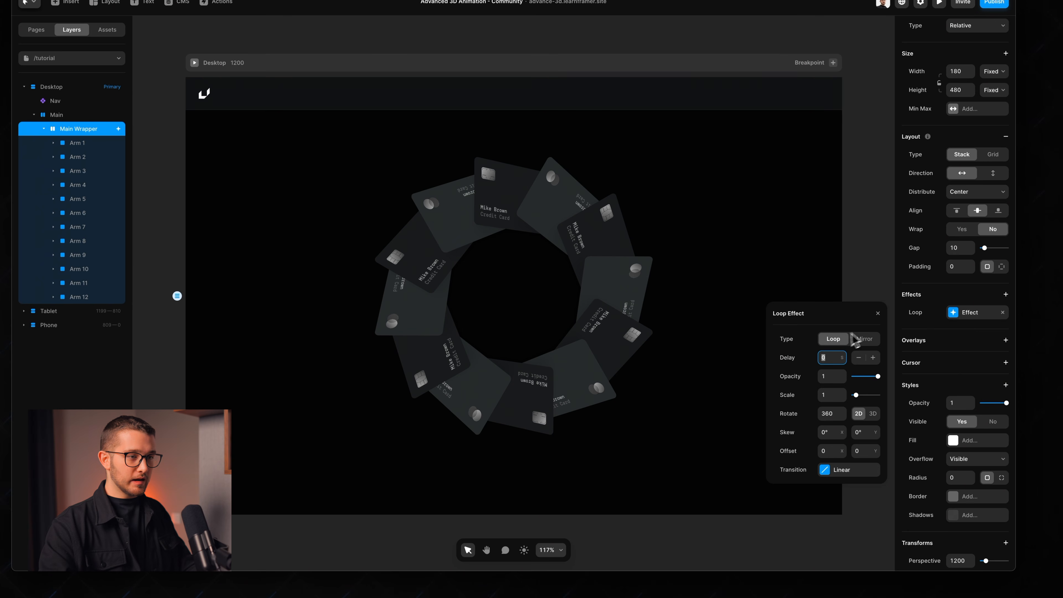
left_click(872, 414)
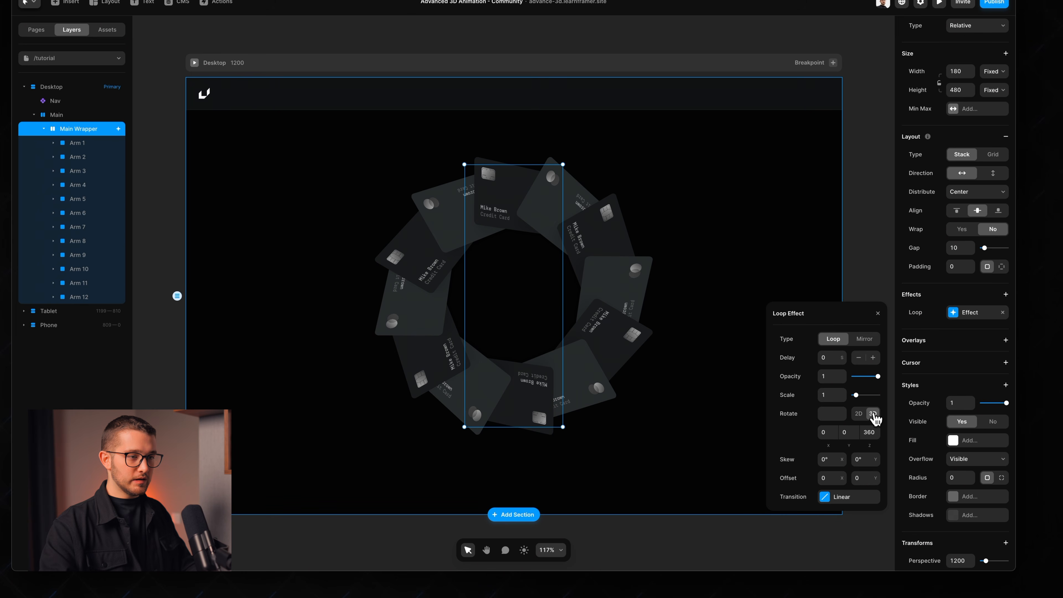
left_click(859, 414)
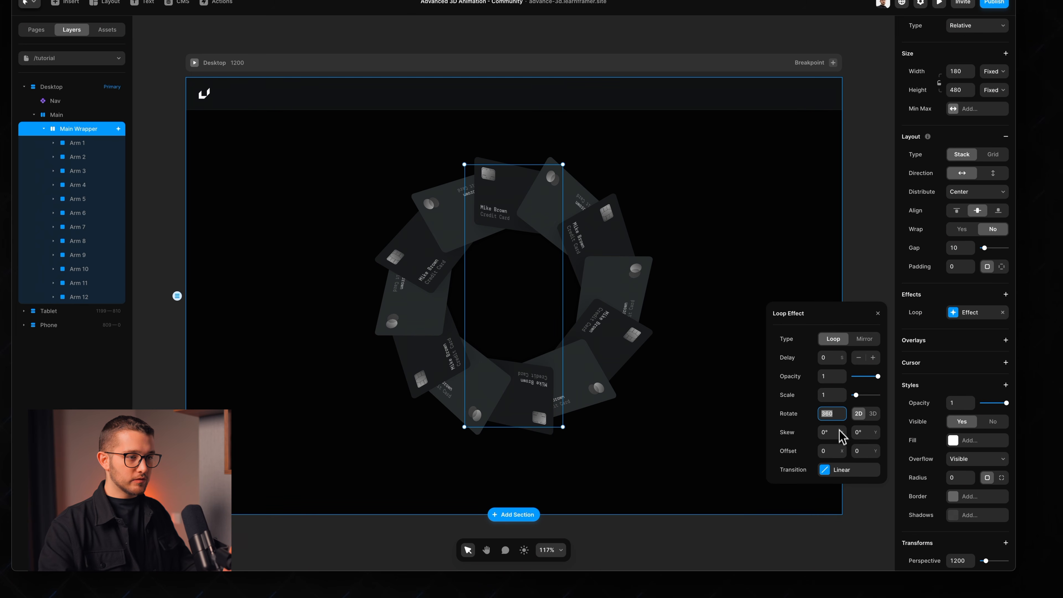
Edit the time of the loop's Linear transition and close the effect settings.
left_click(841, 471)
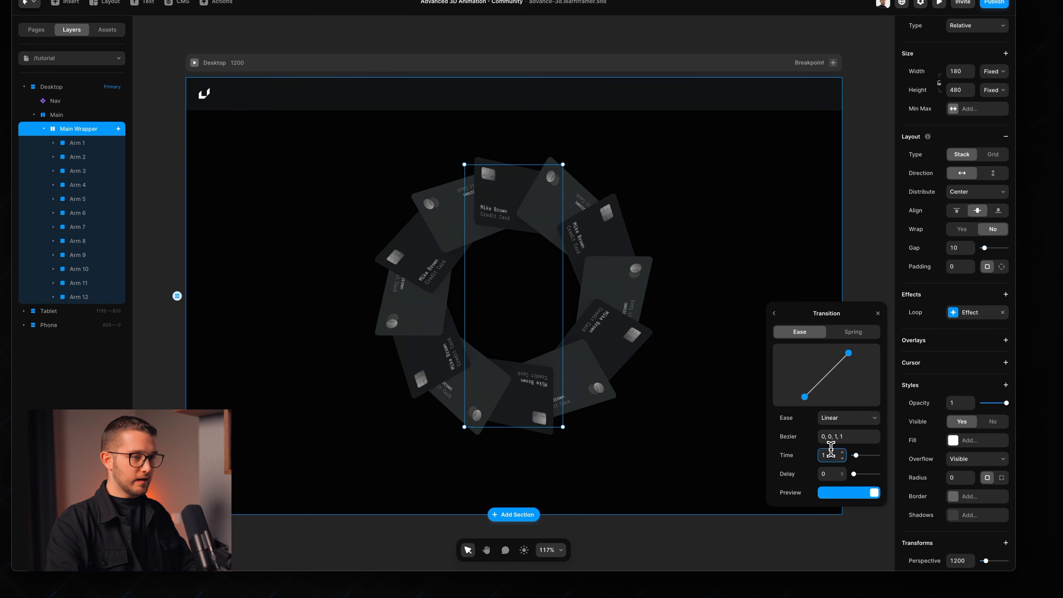
left_click(782, 314)
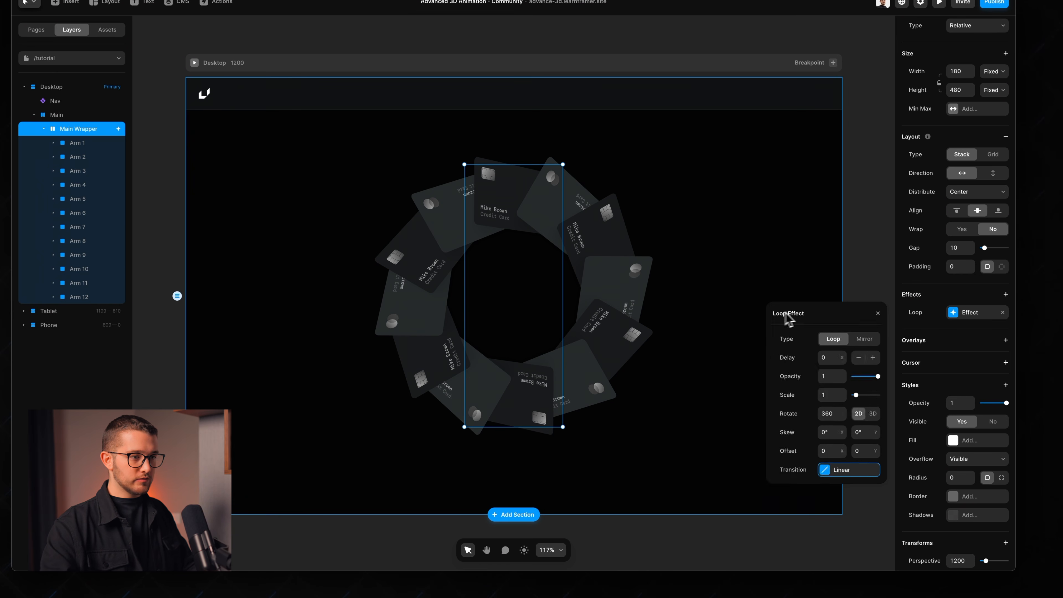
left_click(859, 285)
Preview the looping card ring and examine the Main Wrapper's Perspective and Preserve 3D transform settings.
key("super+p")
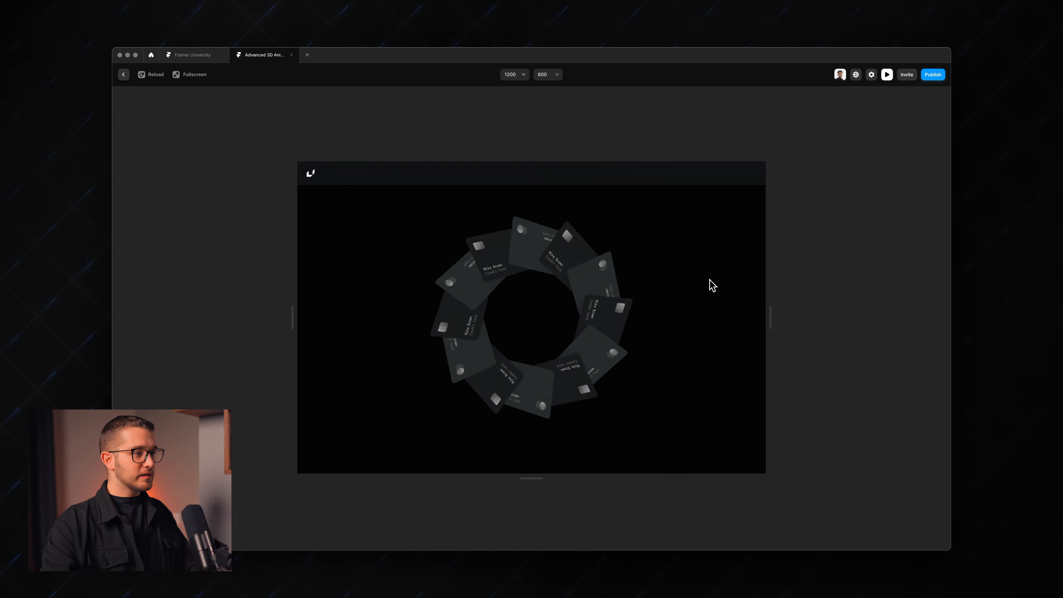
key("Escape")
left_click(591, 301)
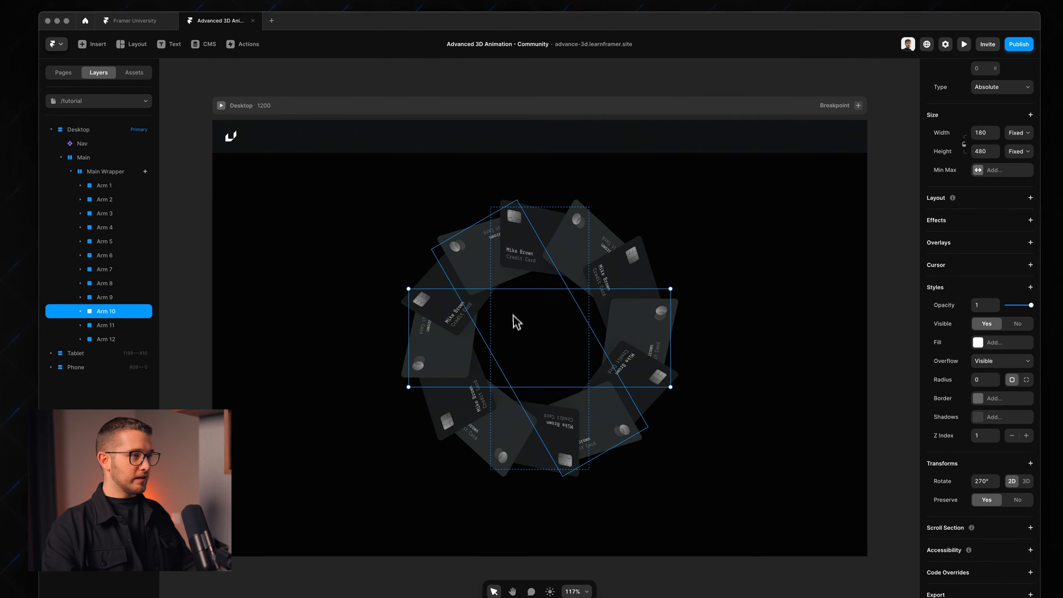
left_click(116, 171)
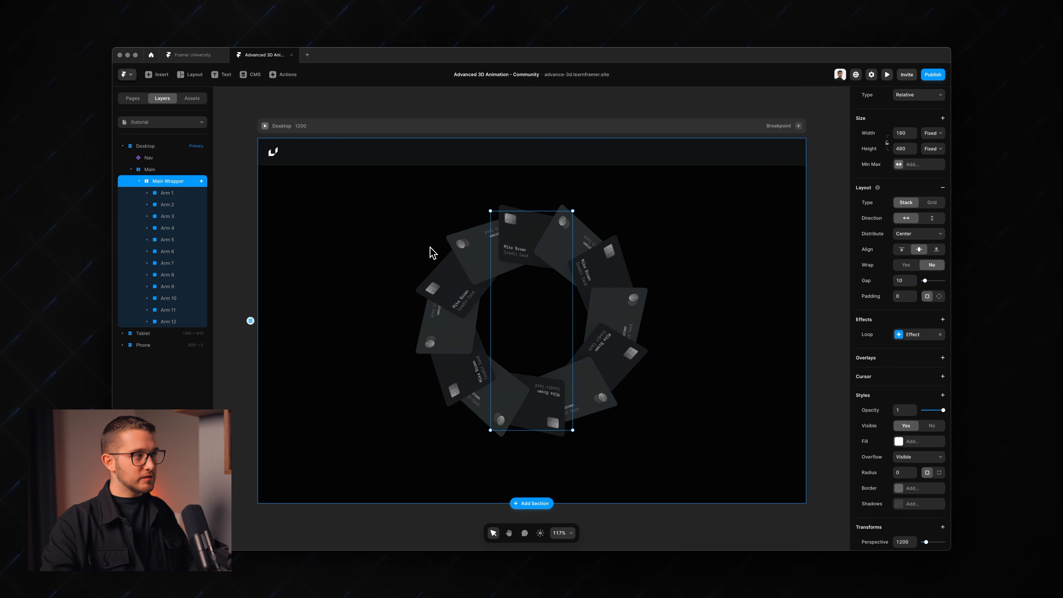
left_click(141, 182)
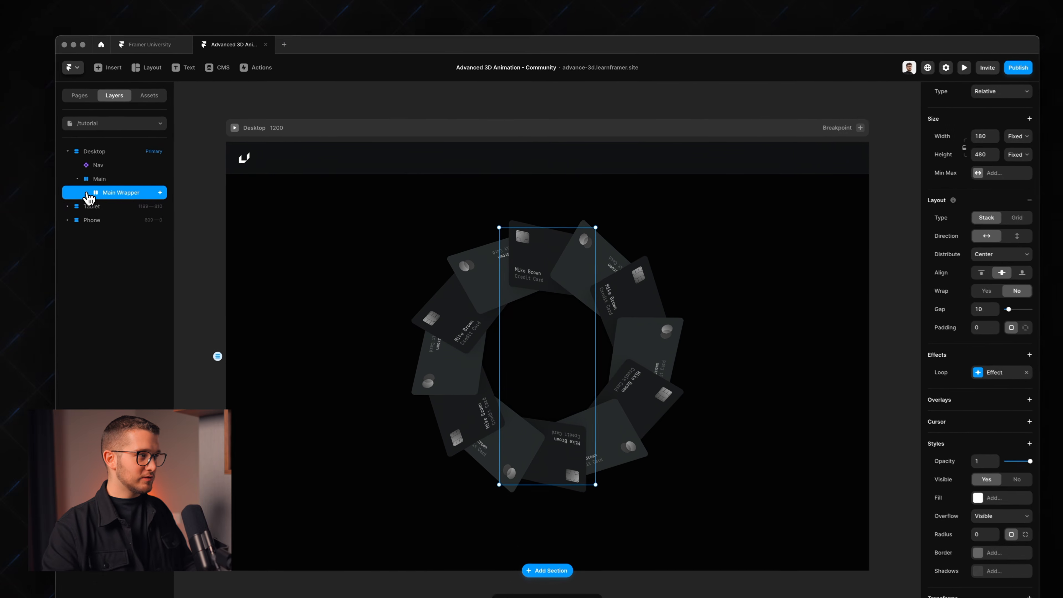
left_click(141, 181)
left_click(140, 181)
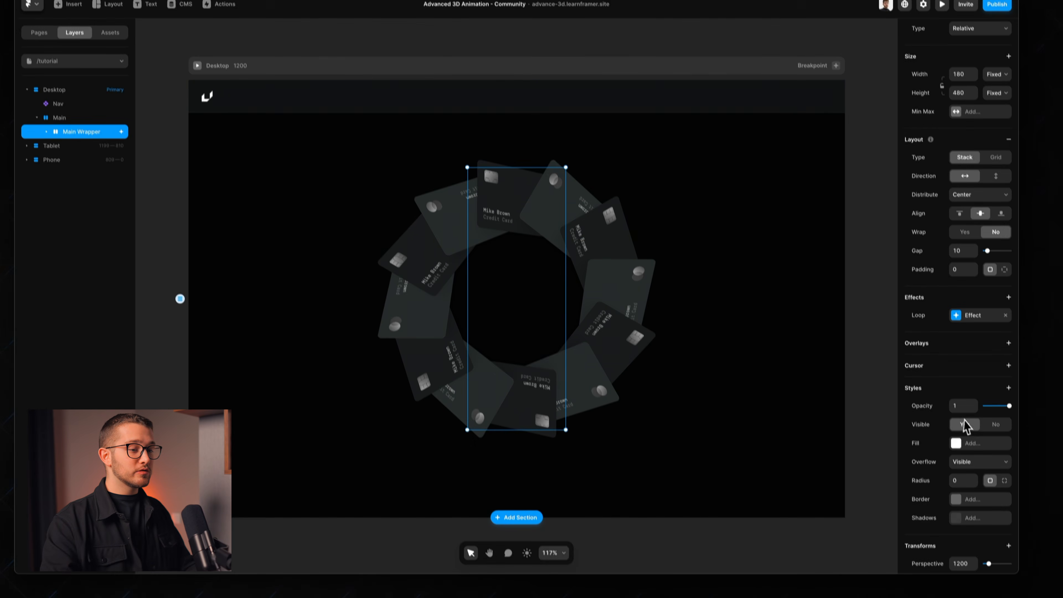
scroll(1000, 490, "down", 3)
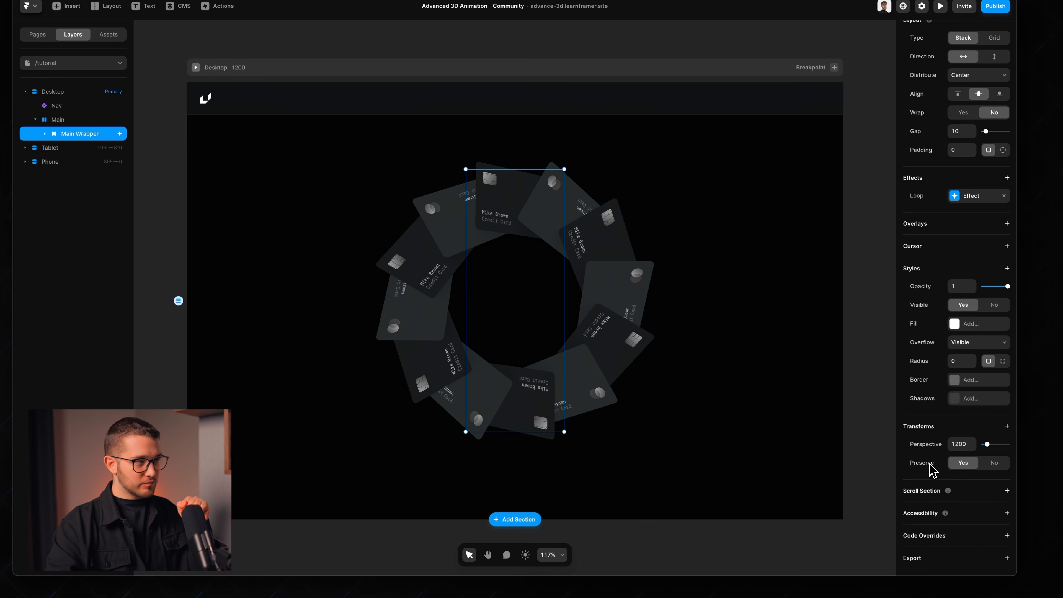
Draw a test frame about 151 by 172 beside the card ring and make it a component named "asd".
left_click(669, 259)
key("f")
left_click_drag(692, 237, 774, 331)
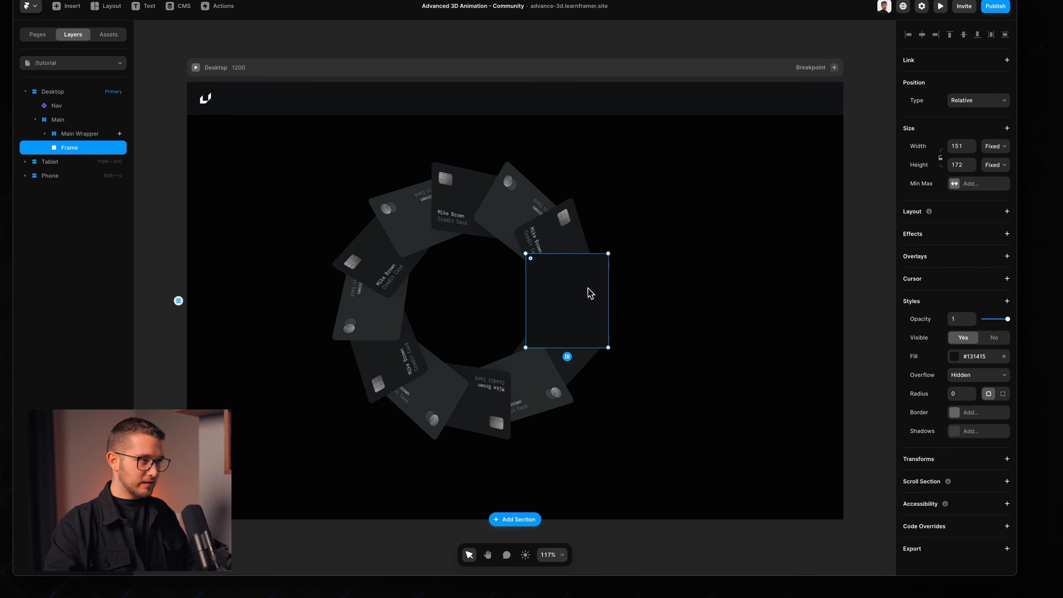
key("super+alt+k")
type("asd")
key("Return")
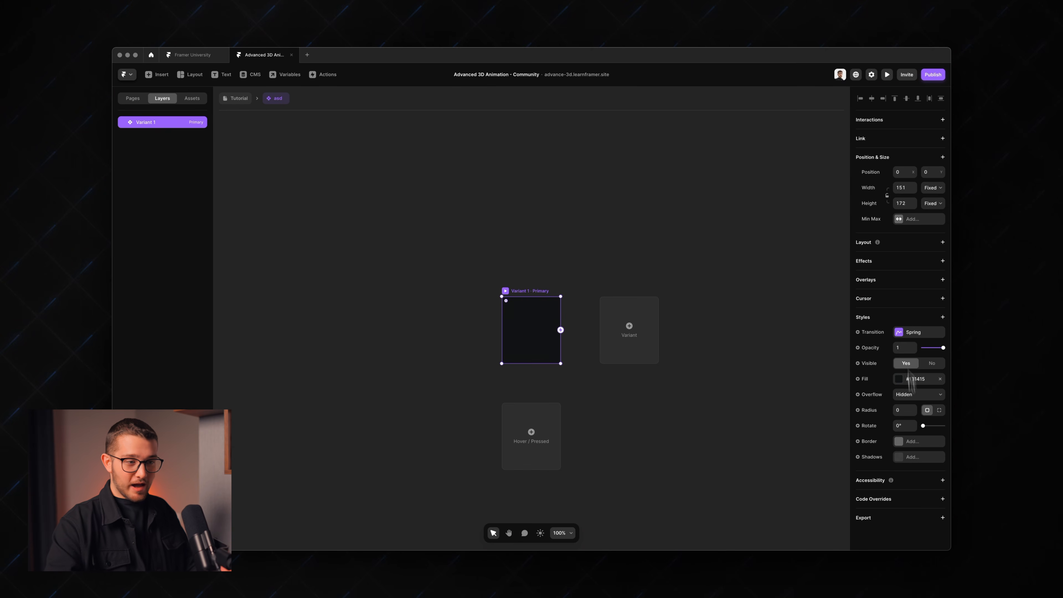
Draw a frame about 78 by 94 inside the component's primary variant and try adding a Perspective transform to it.
key("f")
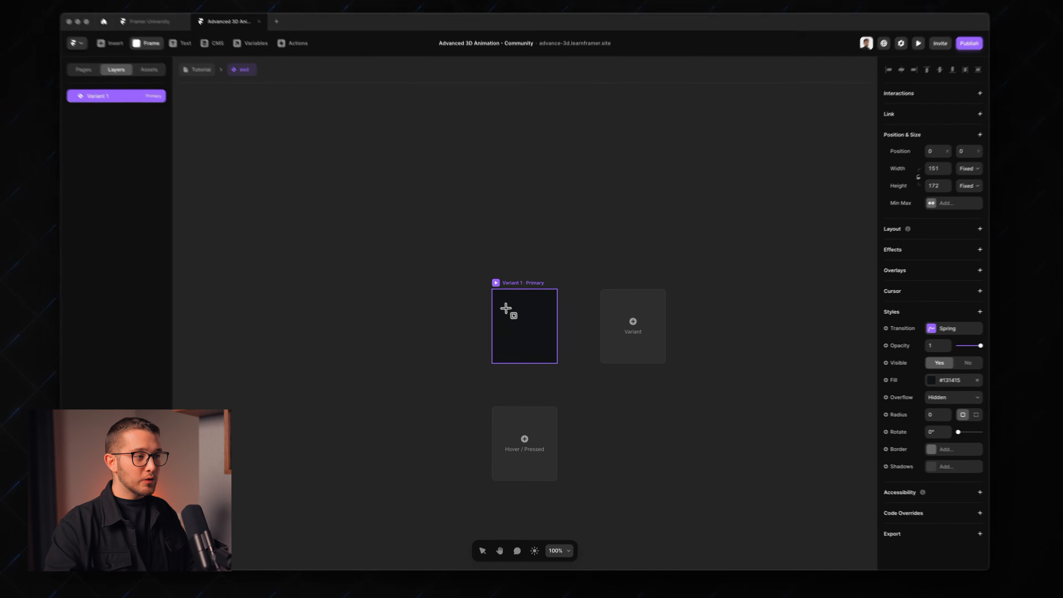
left_click_drag(518, 317, 548, 353)
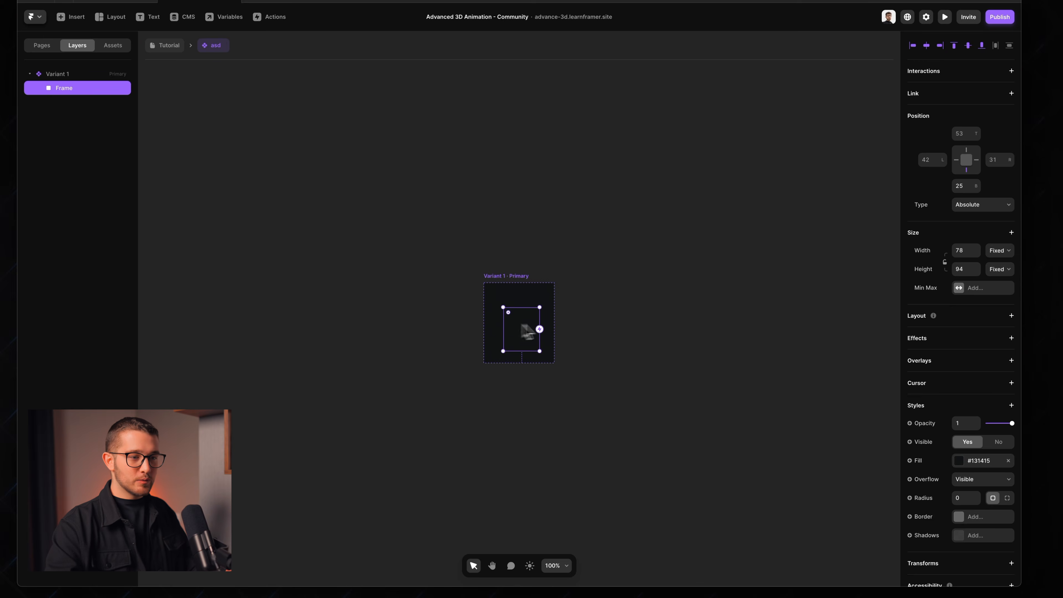
scroll(1007, 444, "down", 3)
left_click(1011, 502)
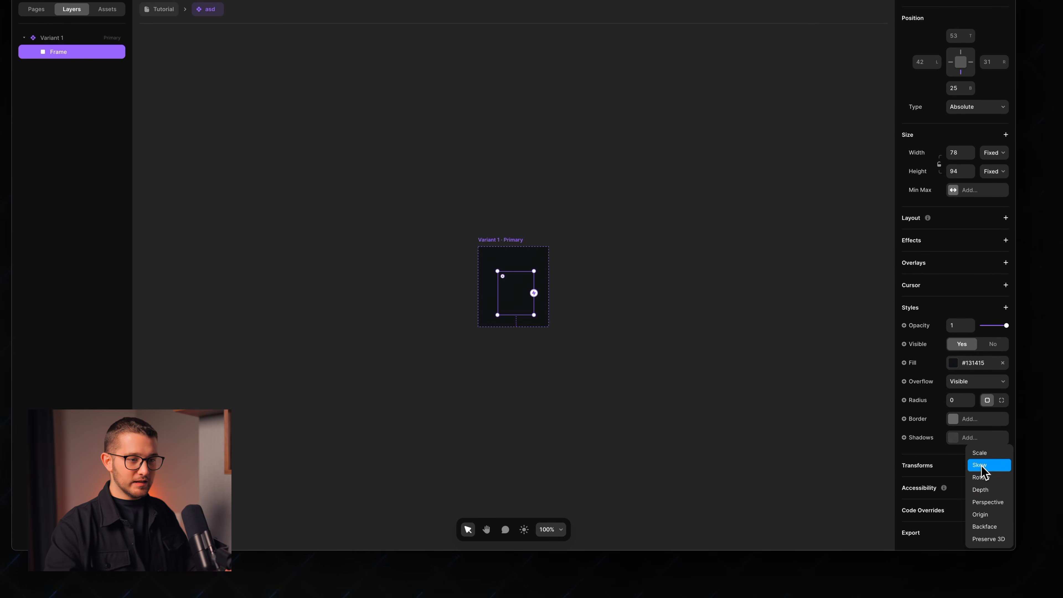
left_click(988, 502)
left_click(677, 384)
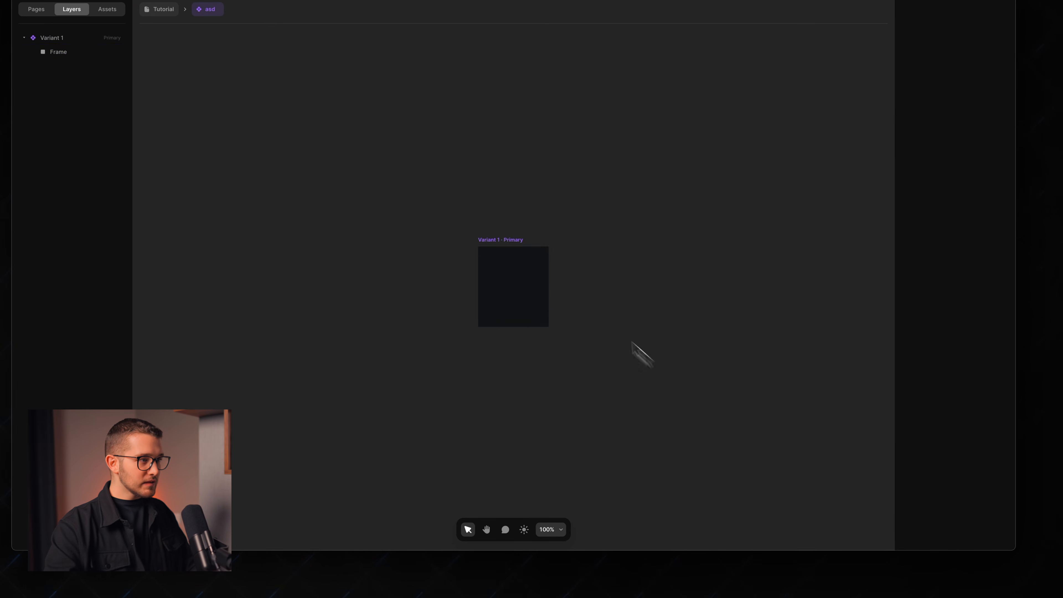
Delete the inner test frame and remove the "asd" component from the tutorial page.
left_click(498, 241)
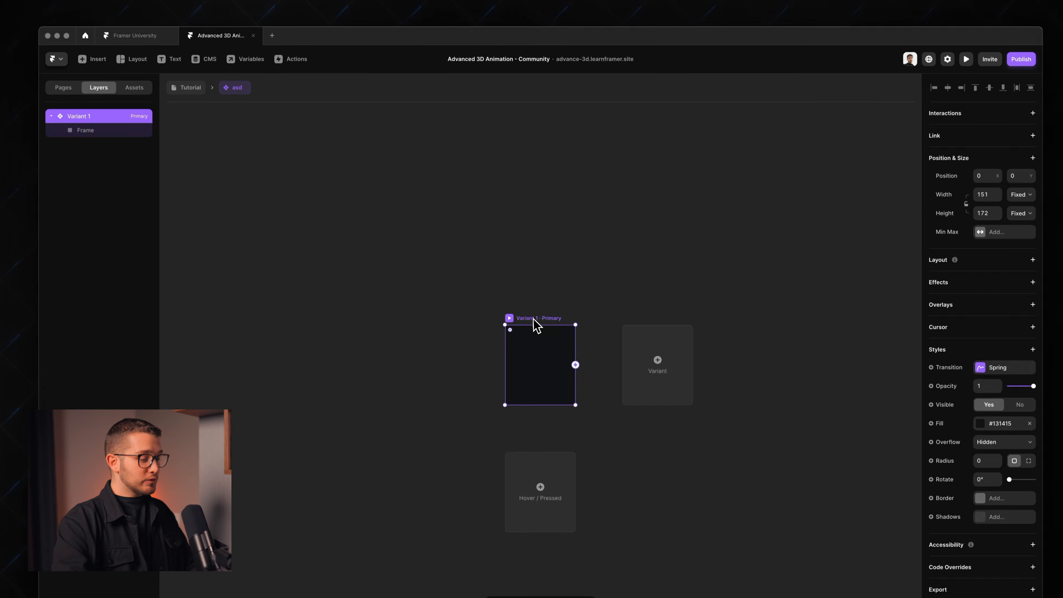
key("BackSpace")
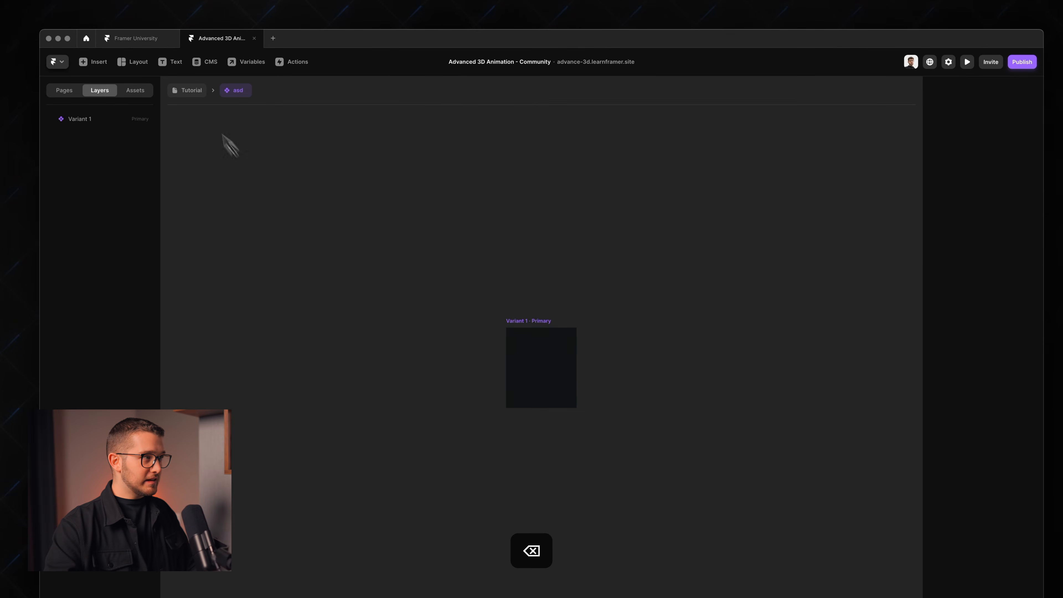
left_click(191, 90)
left_click(576, 343)
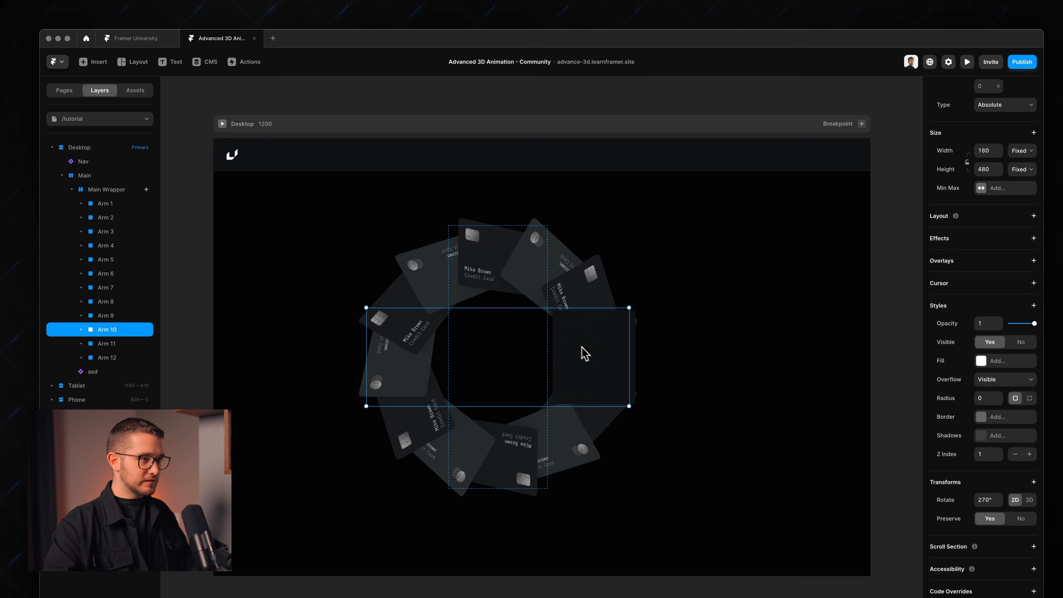
left_click(98, 375)
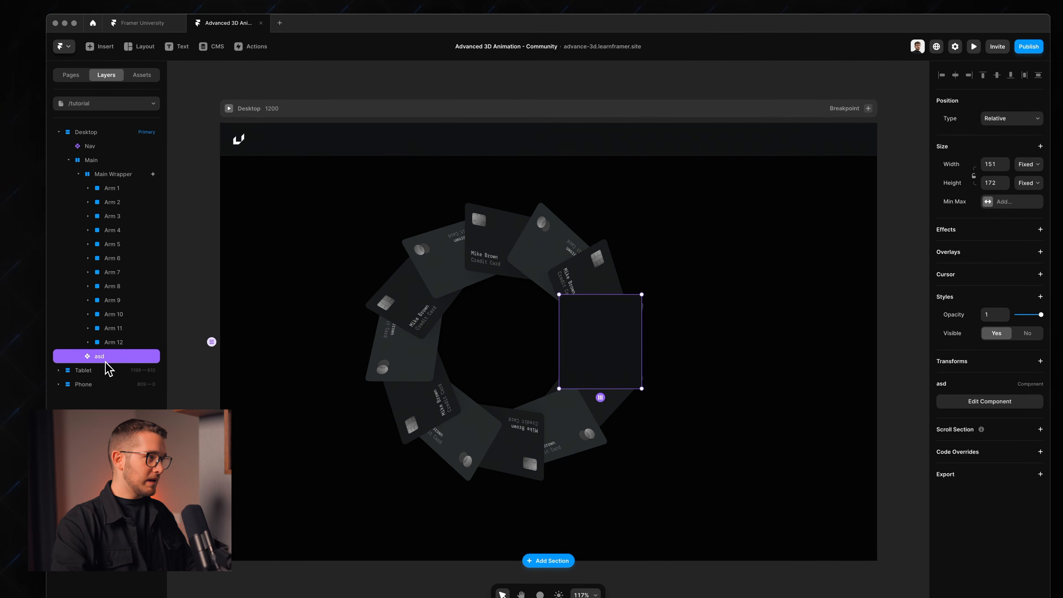
key("BackSpace")
Try converting the Main Wrapper directly into a component, and undo the conversion.
left_click(126, 175)
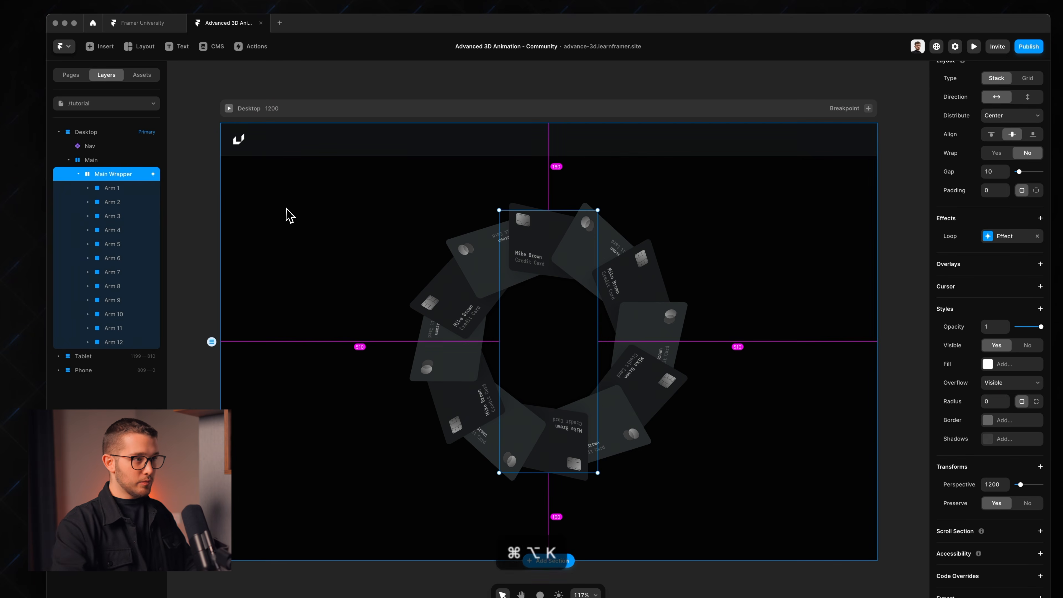
key("super+alt+k")
key("Return")
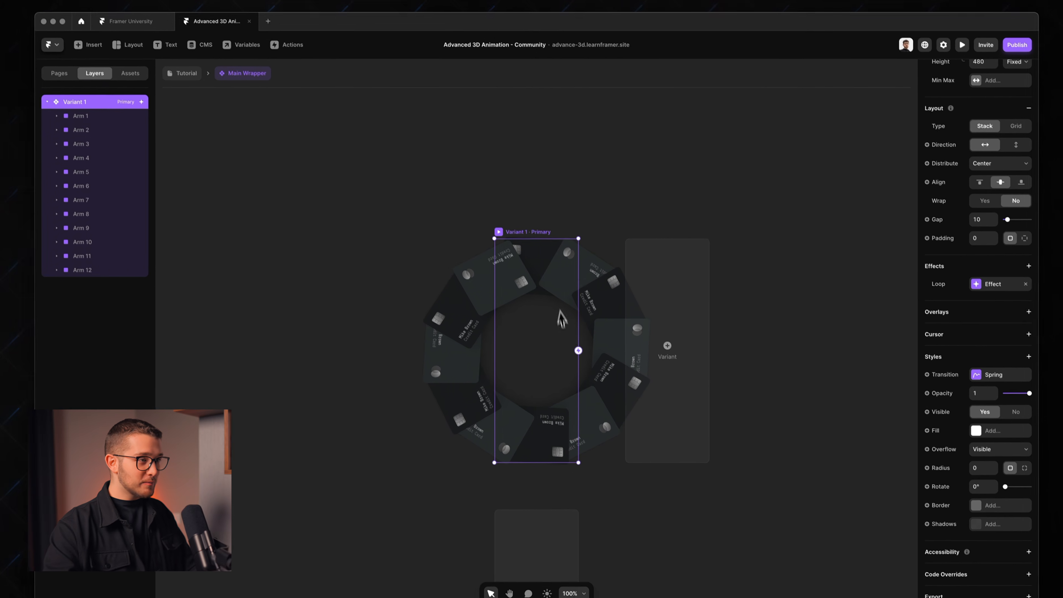
scroll(571, 321, "up", 5)
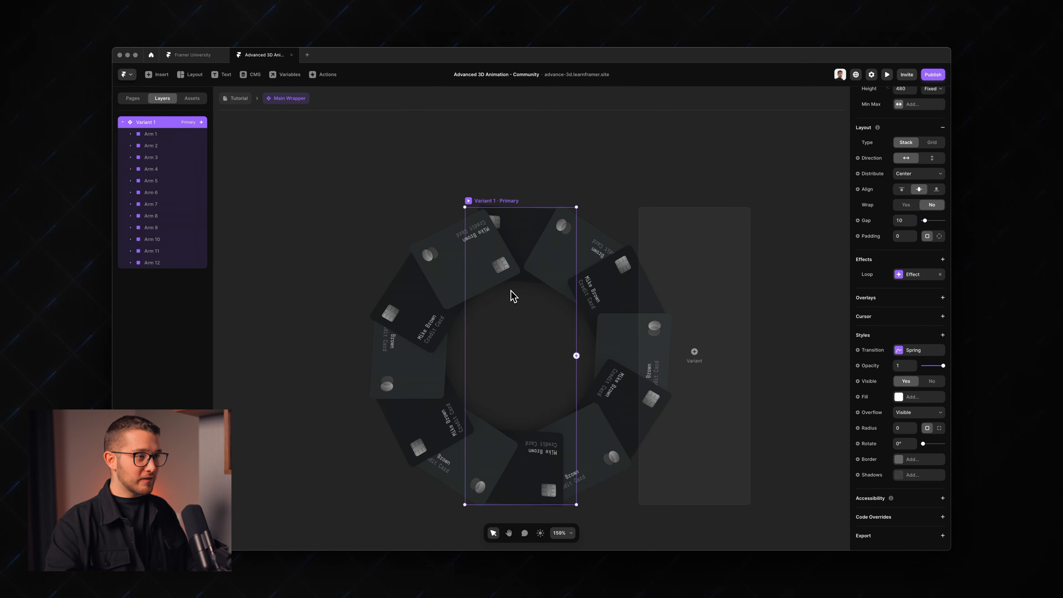
key("super+z")
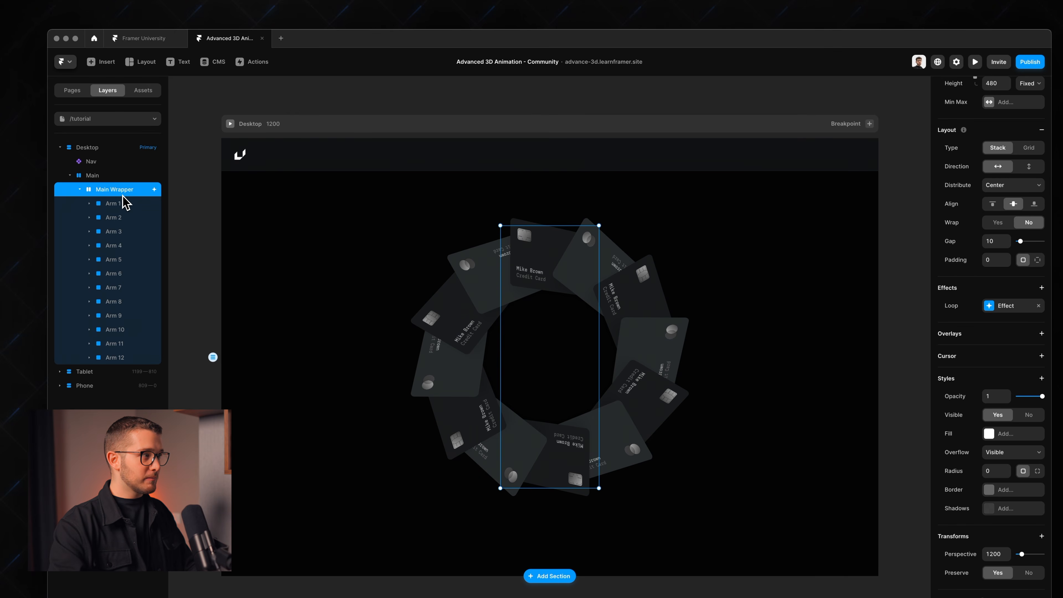
Wrap the Main Wrapper in a frame named 3D Component, set its overflow to Visible and preview the loop.
key("super+Return")
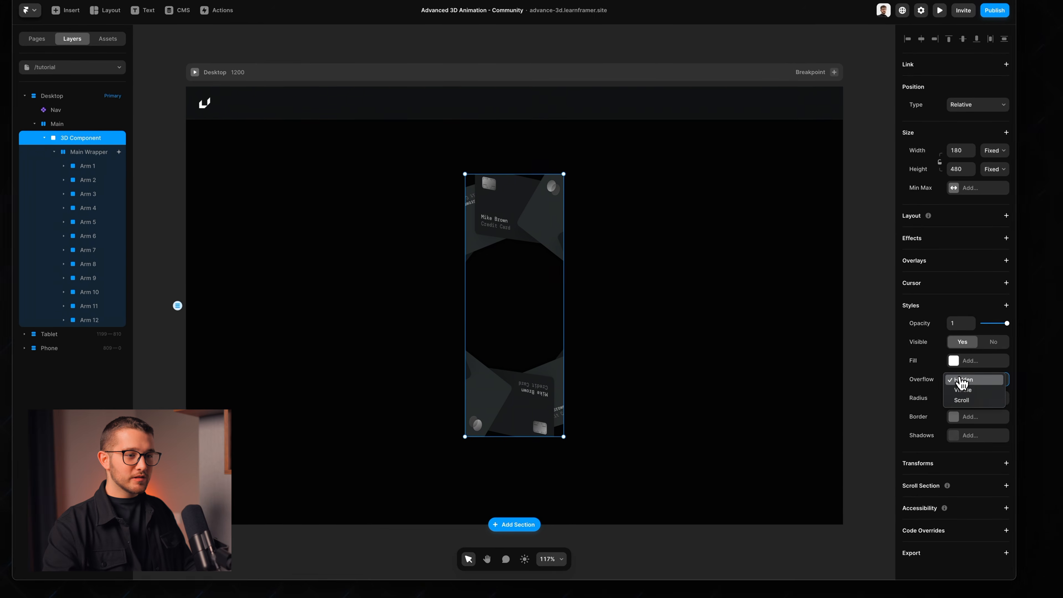
left_click(1002, 431)
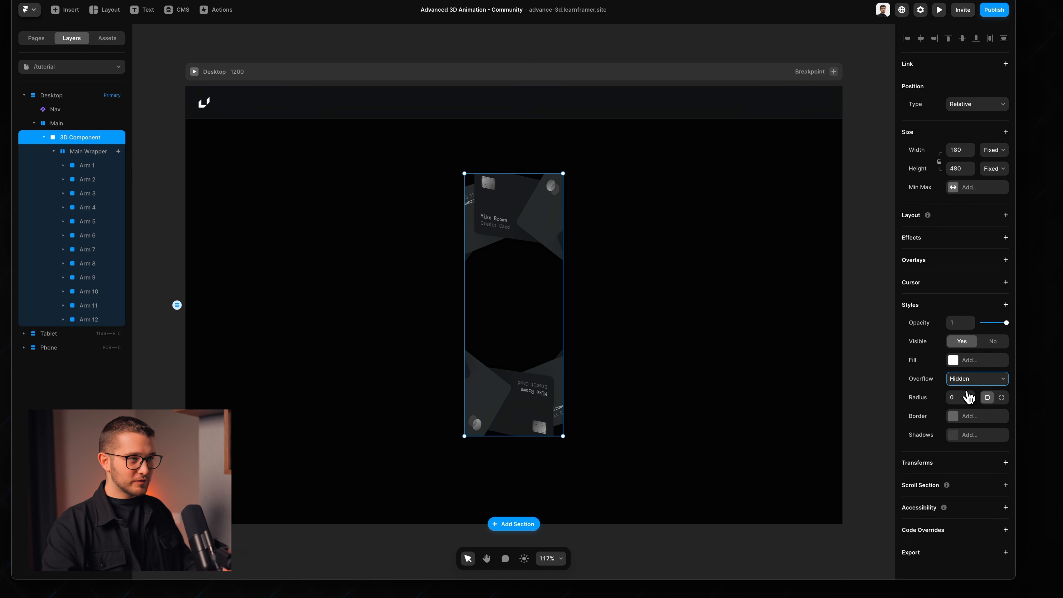
left_click(969, 397)
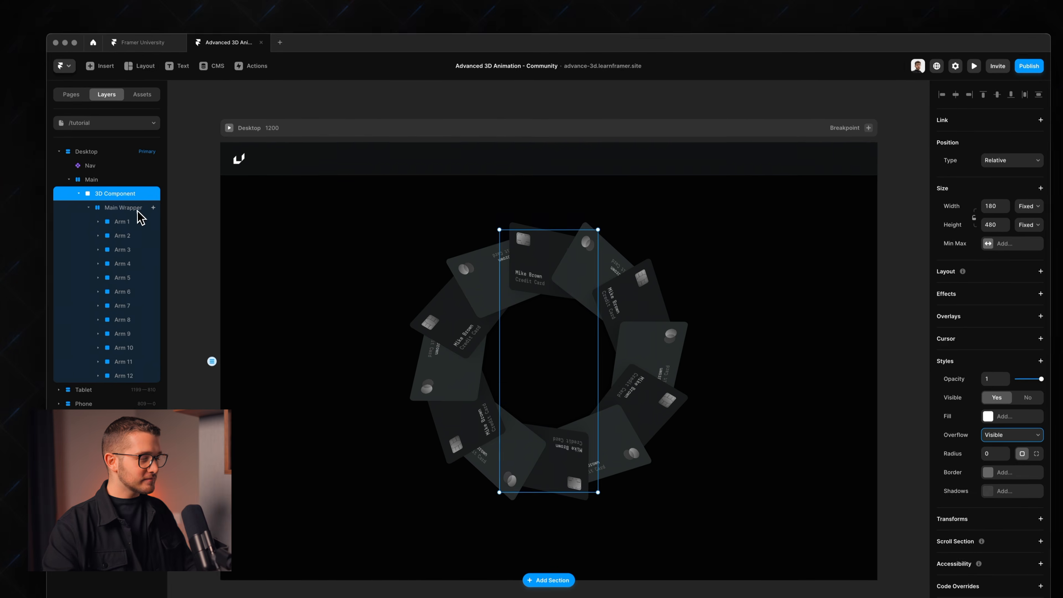
left_click(138, 209)
key("super+p")
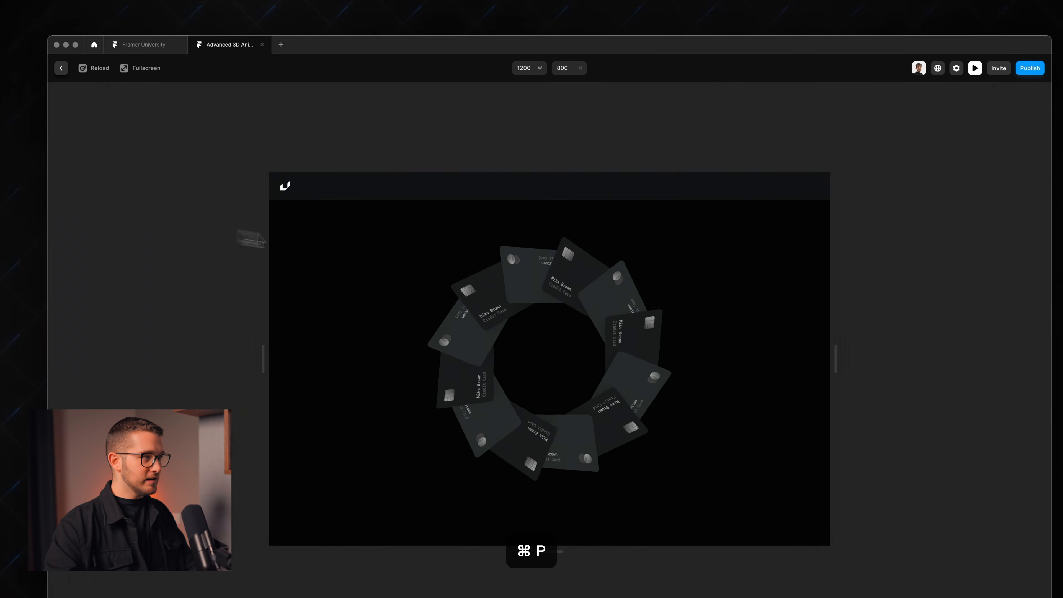
key("super+p")
Convert the 3D Component frame into a component named "3D Component" and preview its primary variant.
left_click(111, 195)
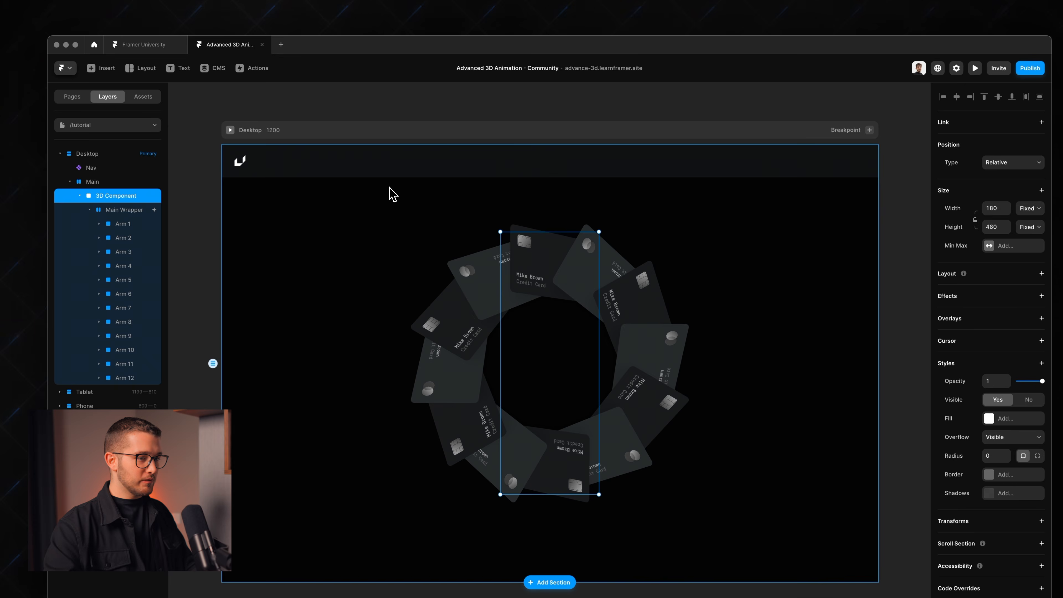
key("super+alt+k")
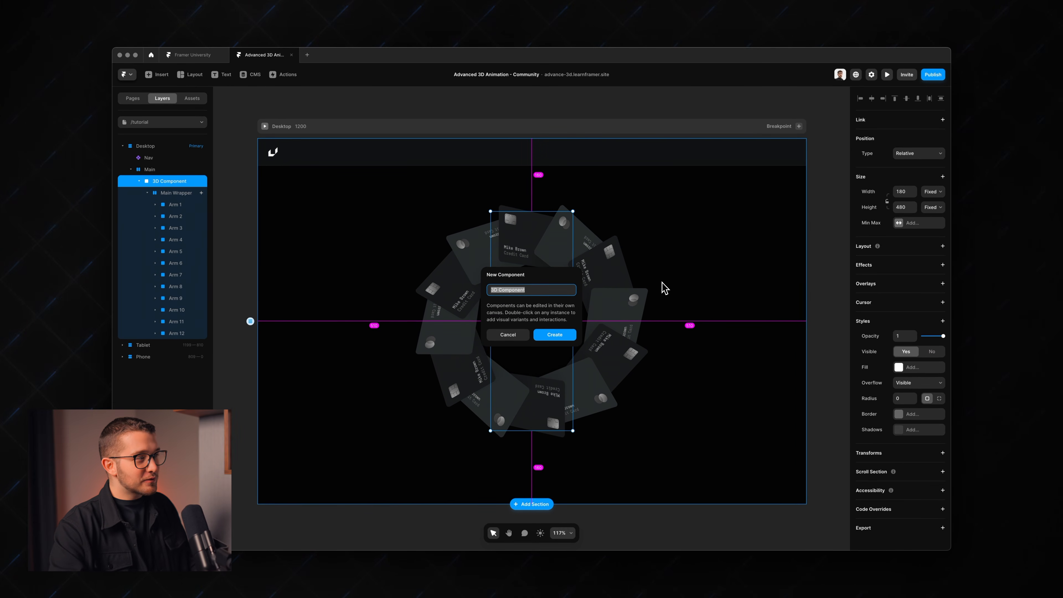
key("Return")
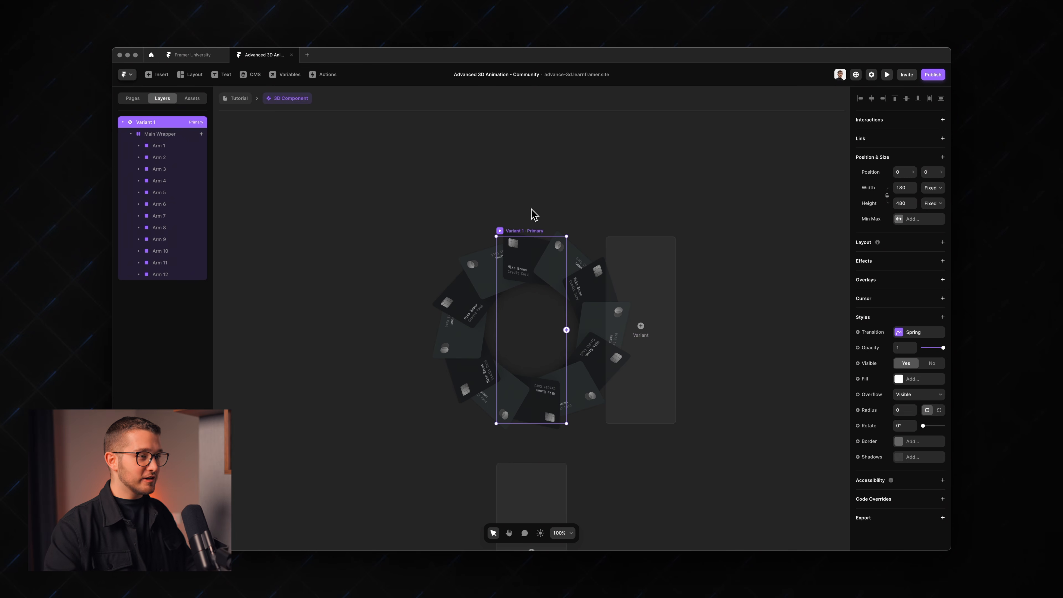
left_click(160, 134)
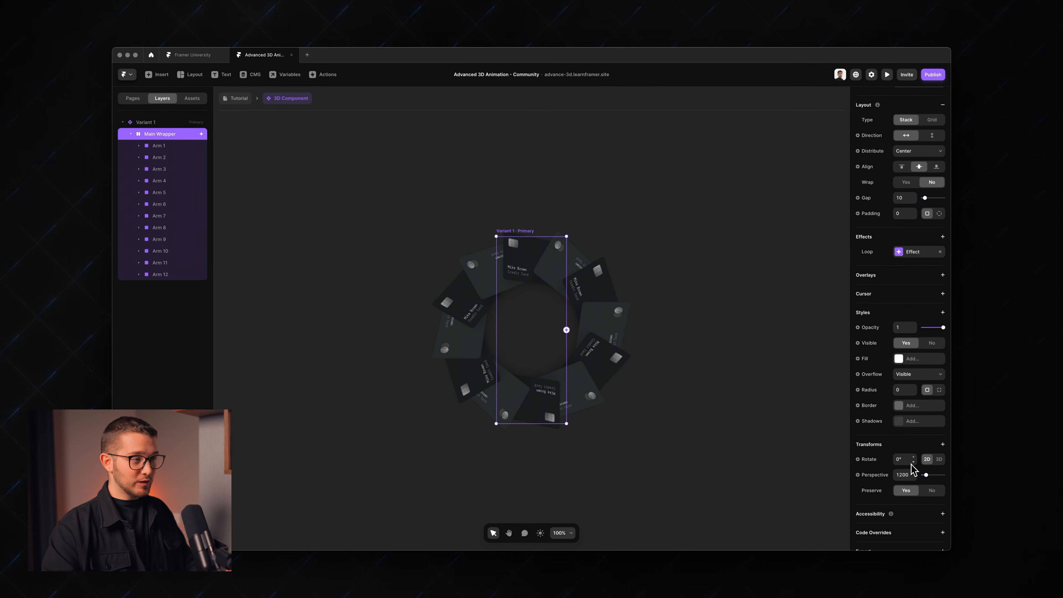
key("super+p")
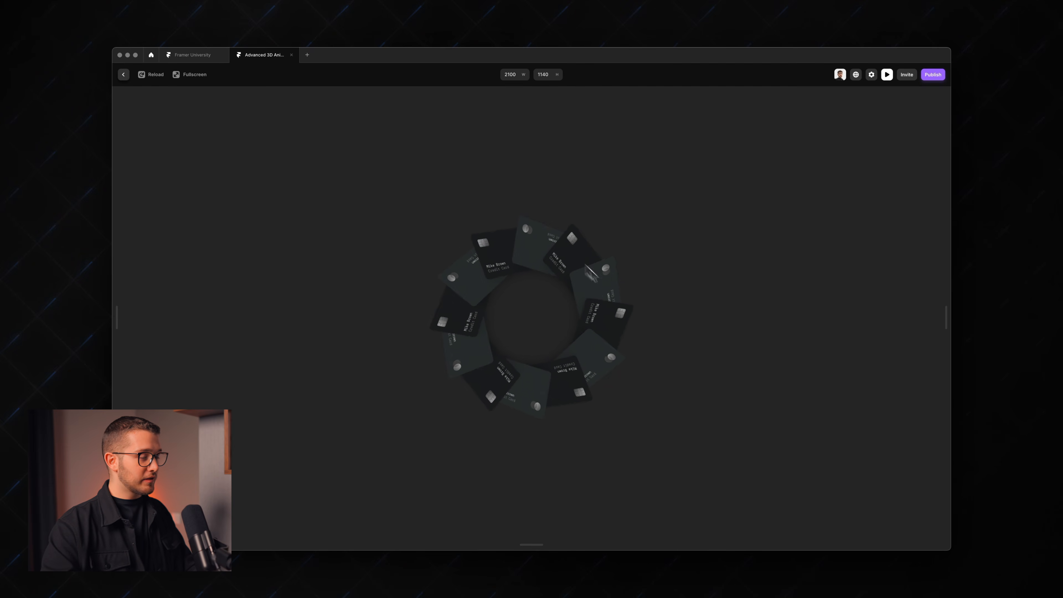
key("Escape")
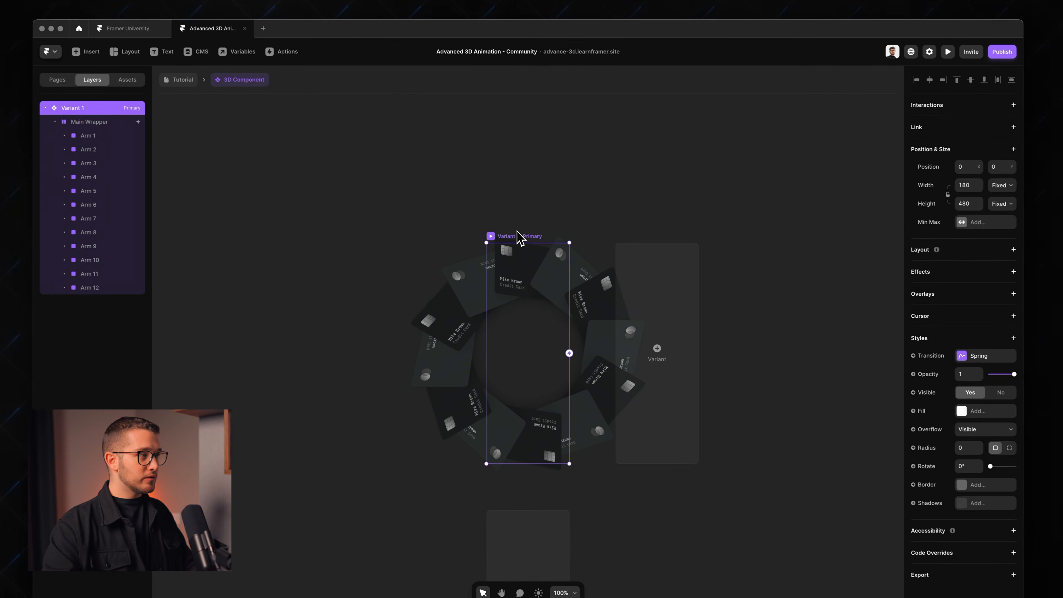
Add a second variant to the 3D Component and place it beside the primary card ring at about X 586.
scroll(518, 237, "down", 2)
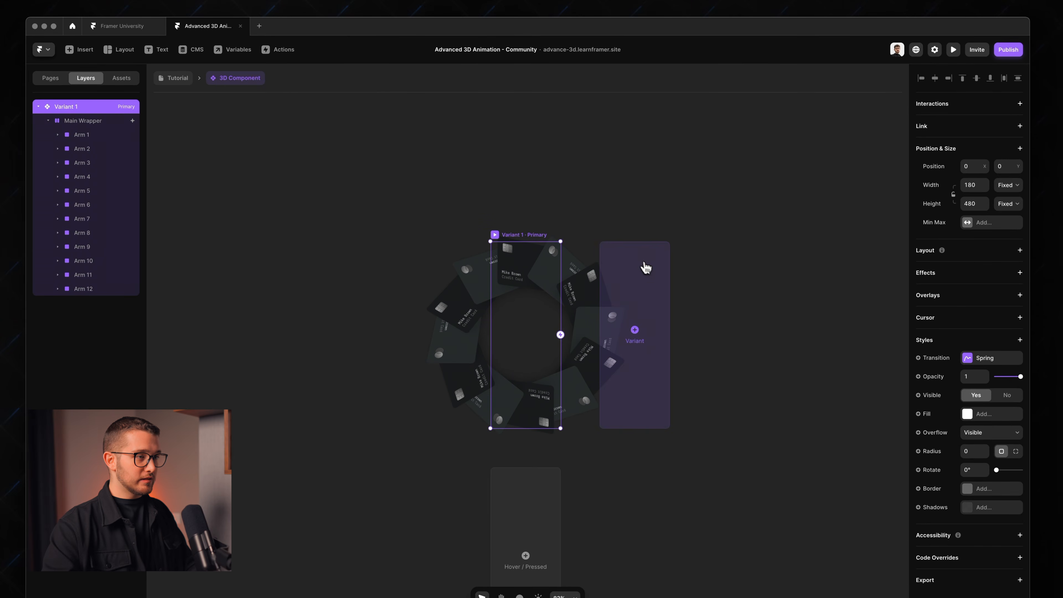
left_click(646, 267)
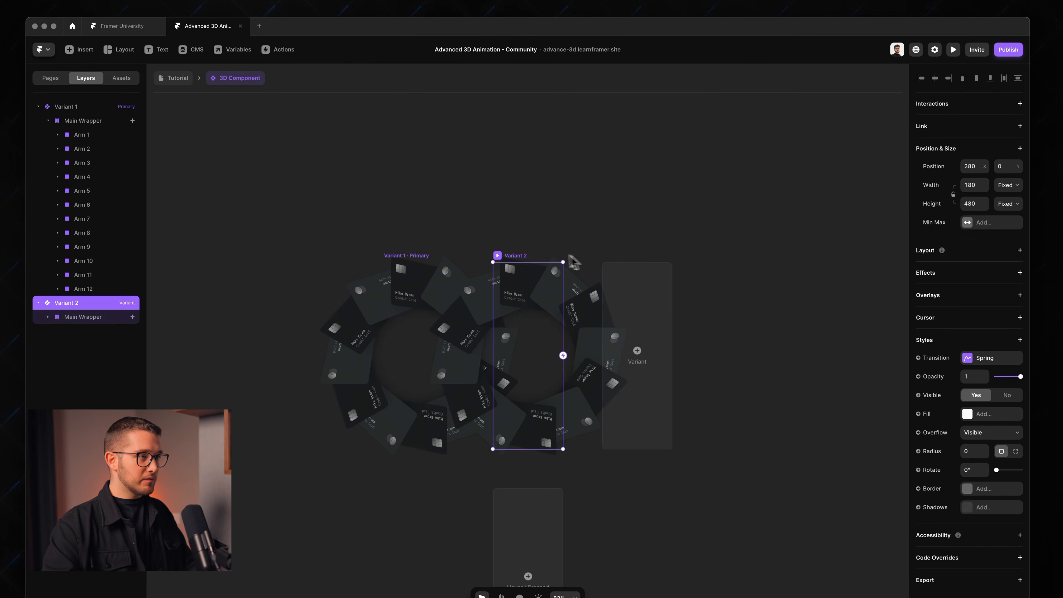
left_click_drag(524, 258, 641, 256)
left_click(644, 204)
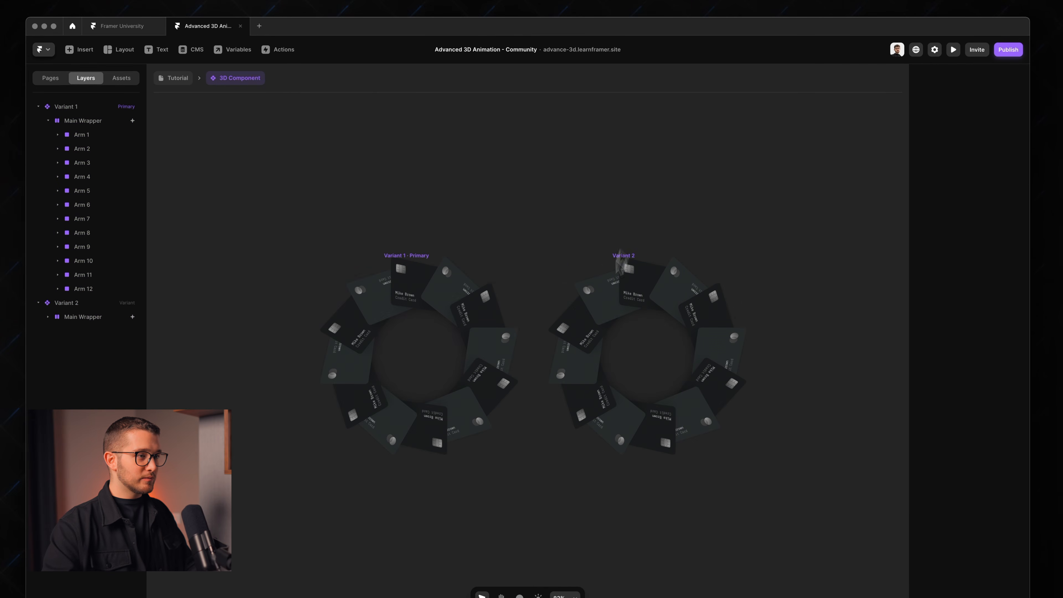
left_click(627, 331)
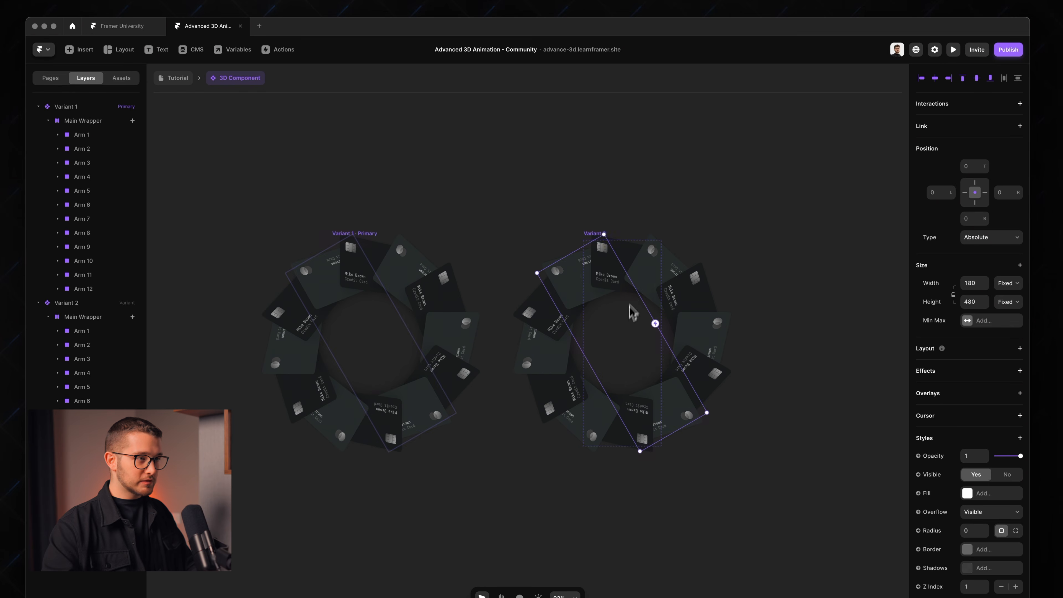
Switch to the published reference site in the browser and replay its card fan-out intro by reloading the page.
key("super+Tab")
key("super+r")
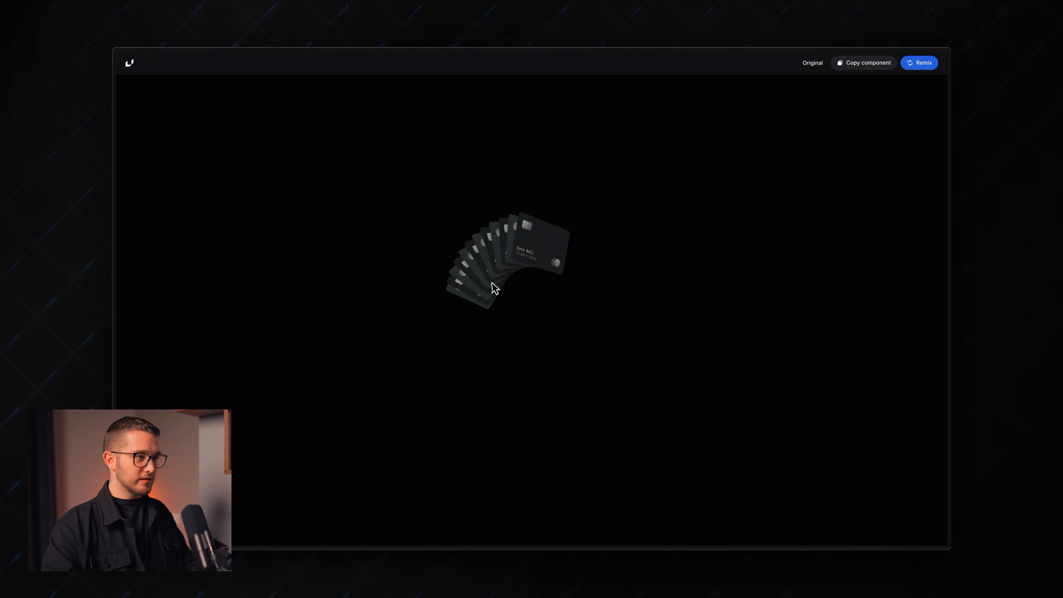
key("super+r")
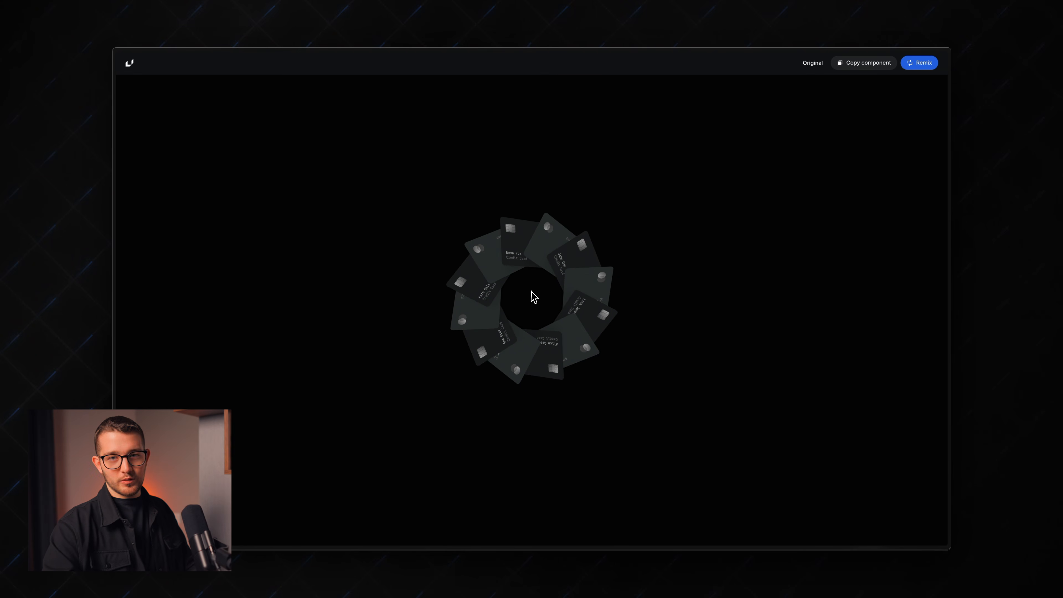
key("super+r")
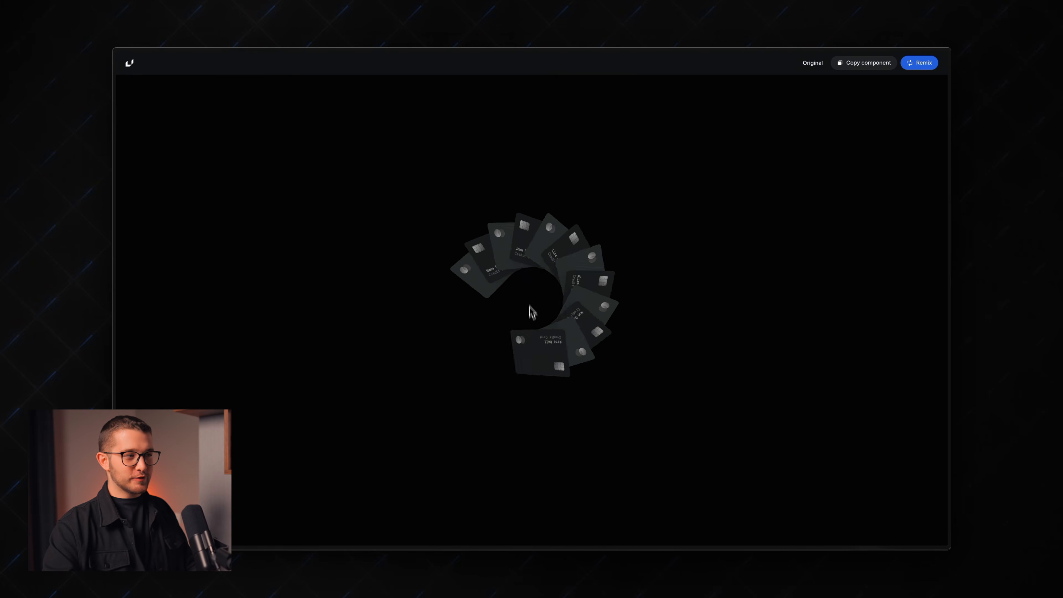
key("super+Tab")
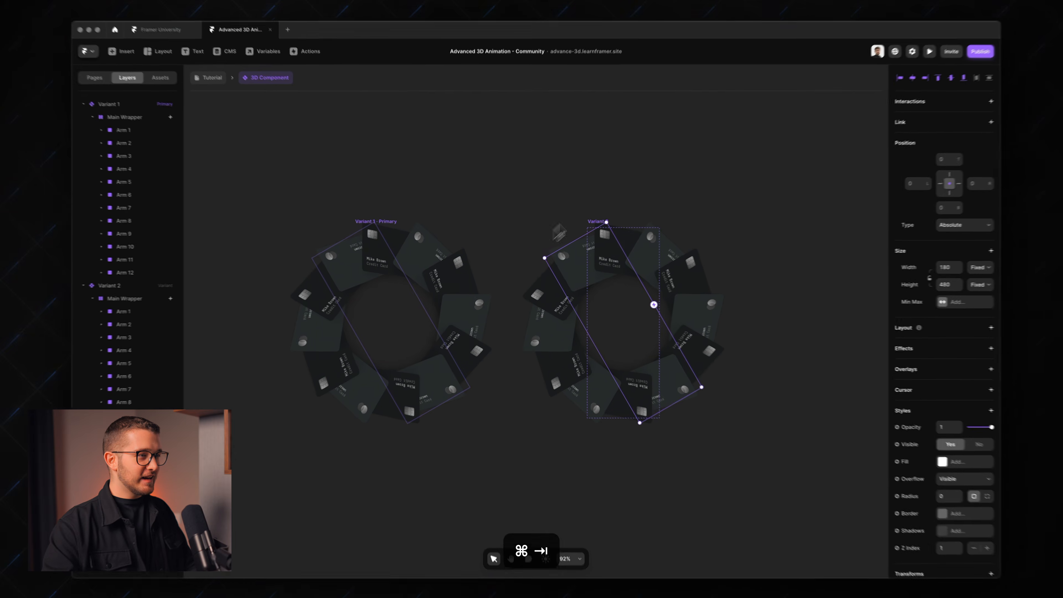
Move Variant 2 farther from the primary variant, to about X 621.
left_click(611, 217)
scroll(632, 213, "right", 2)
scroll(631, 212, "down", 1)
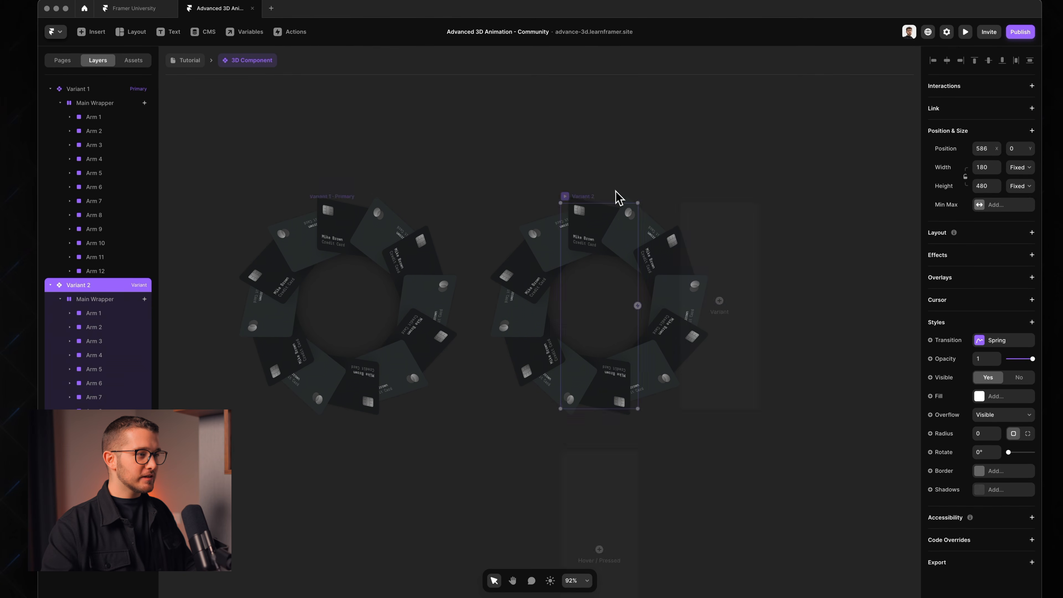
scroll(614, 189, "up", 1)
left_click(484, 328)
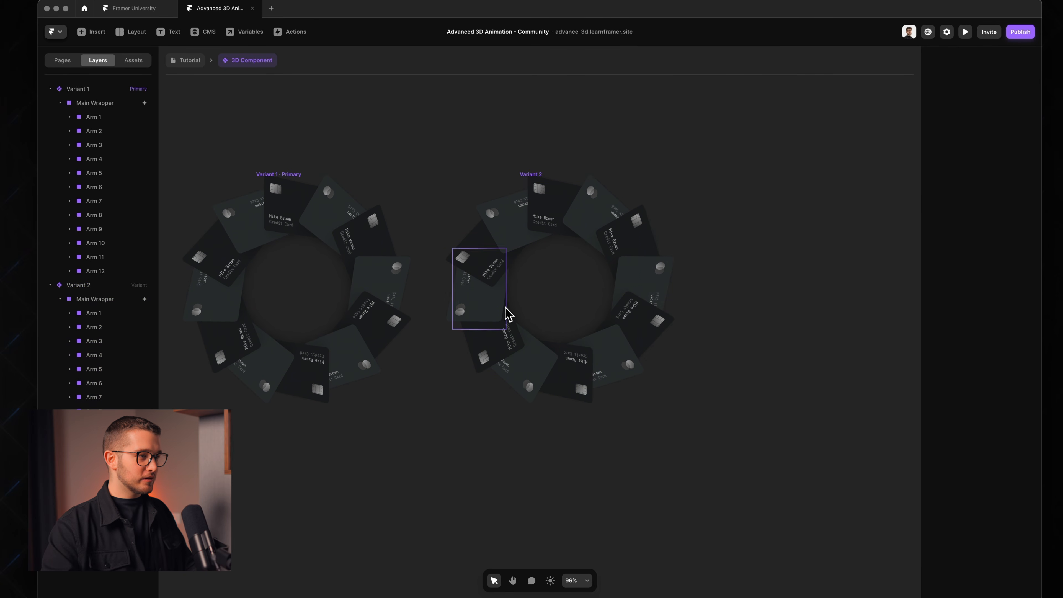
left_click(504, 334)
scroll(487, 358, "up", 3)
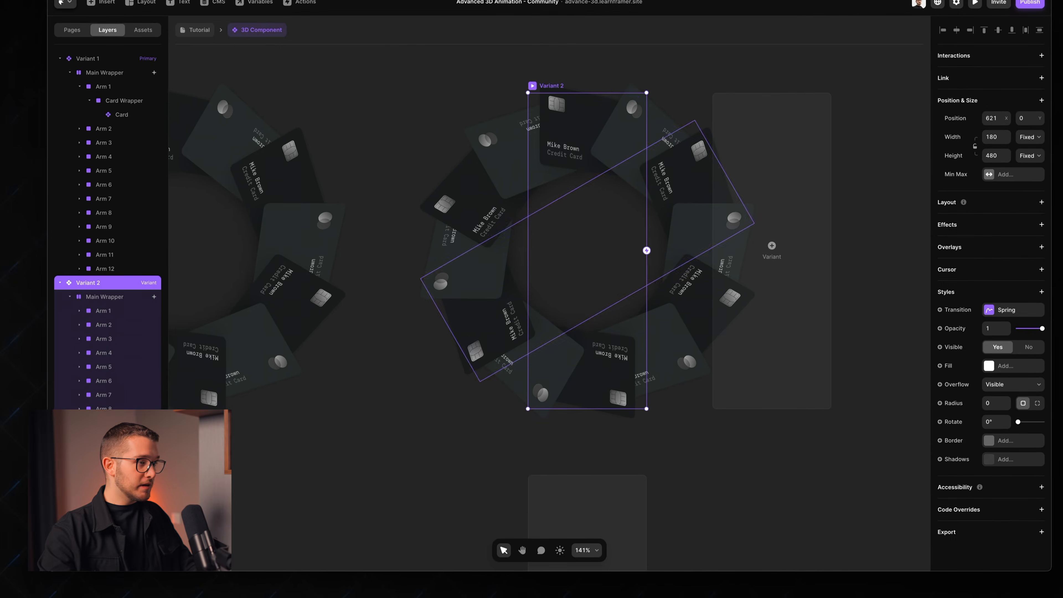
Rotate Arm 8 of Variant 2 to 237° so its card stacks against Arm 9, and check both arms' rotation.
left_click(490, 368)
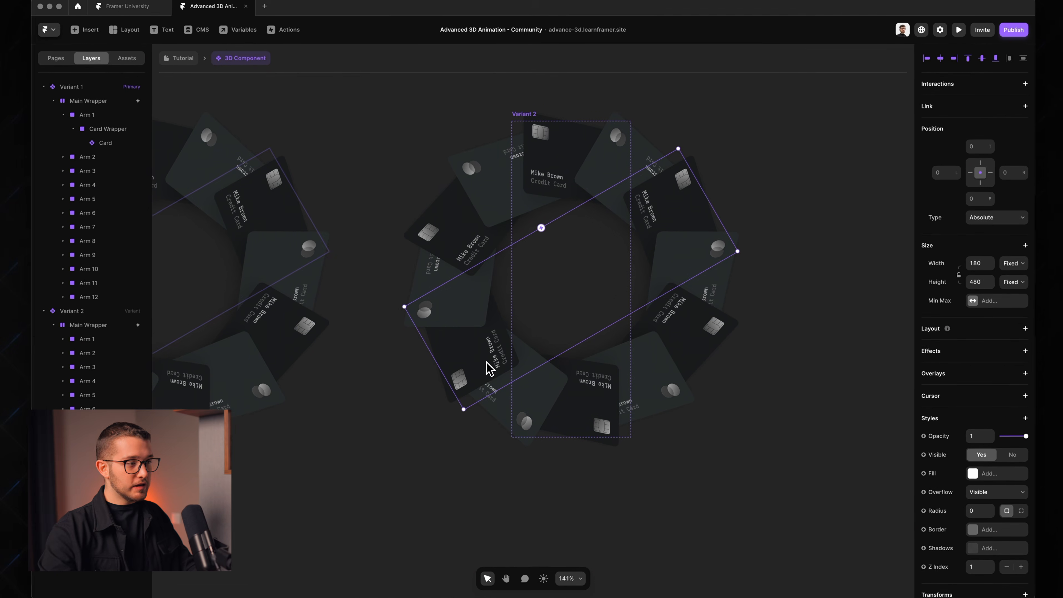
scroll(486, 362, "down", 1)
scroll(487, 362, "right", 1)
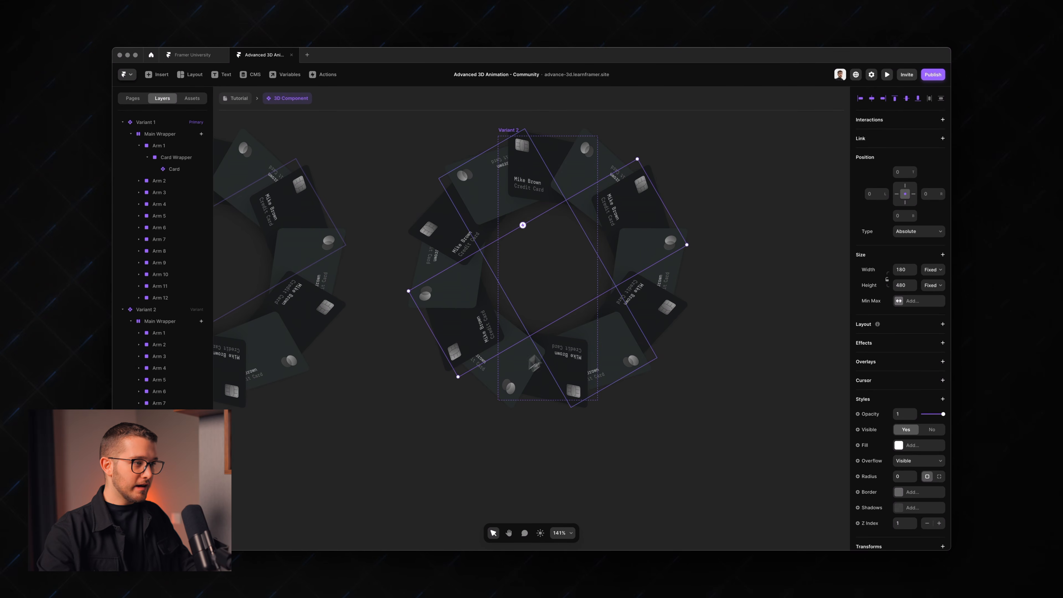
left_click(507, 365)
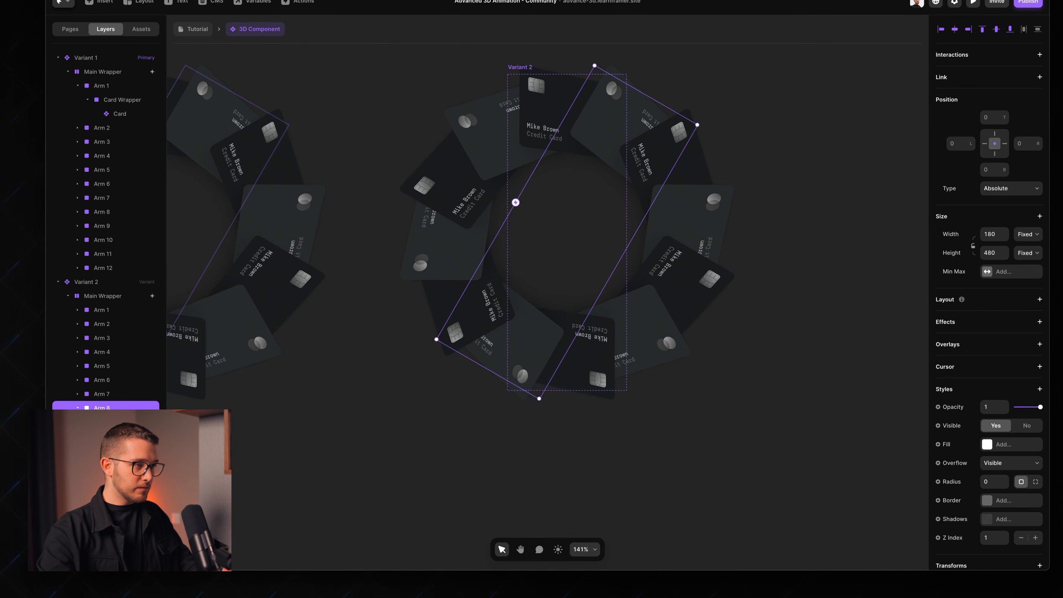
scroll(385, 363, "down", 1)
scroll(385, 362, "up", 3)
left_click_drag(586, 373, 501, 367)
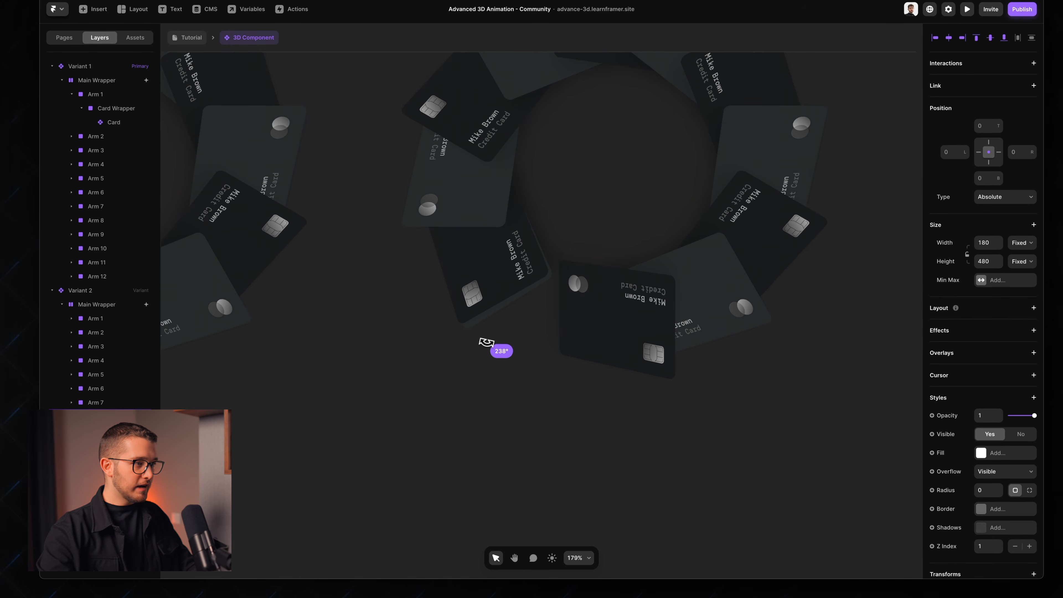
left_click_drag(489, 343, 488, 342)
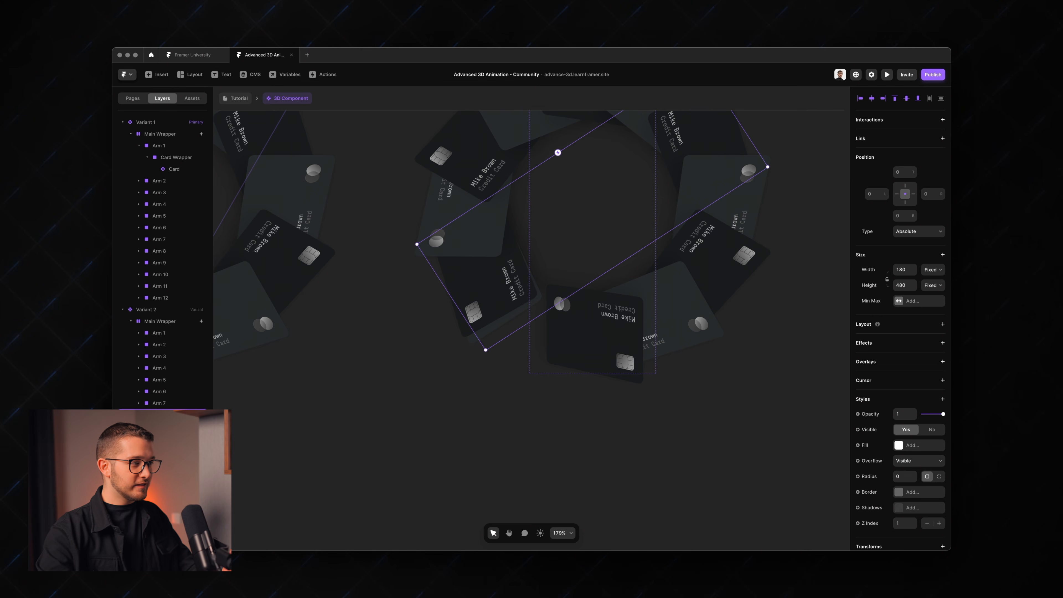
scroll(870, 437, "down", 3)
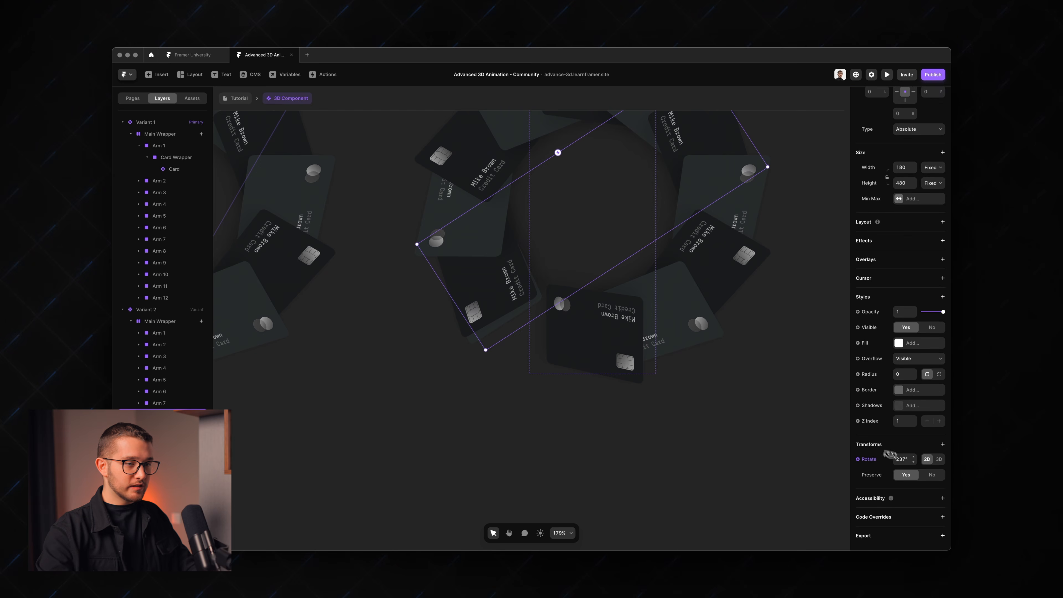
left_click(160, 439)
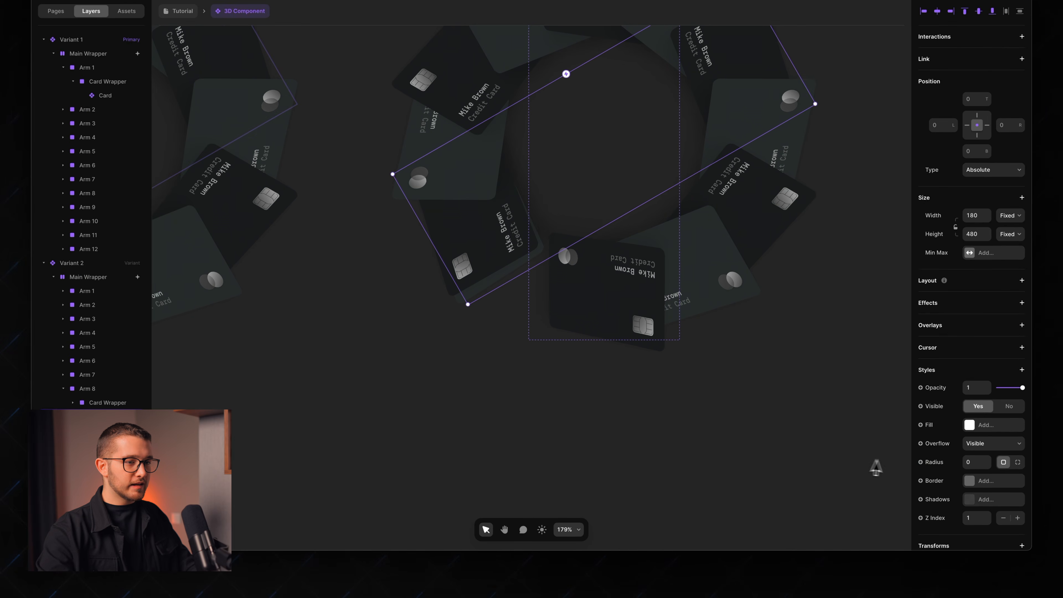
scroll(942, 465, "down", 3)
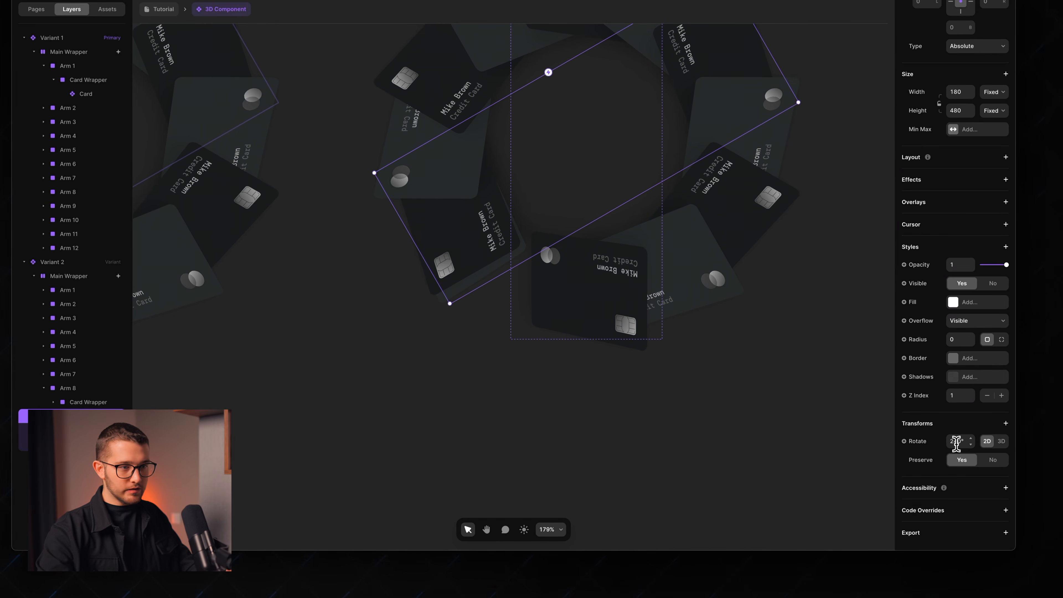
Copy Arm 8's rotation value to Arm 7 in Variant 2 and adjust Arm 7's rotation to 234°.
left_click(84, 388)
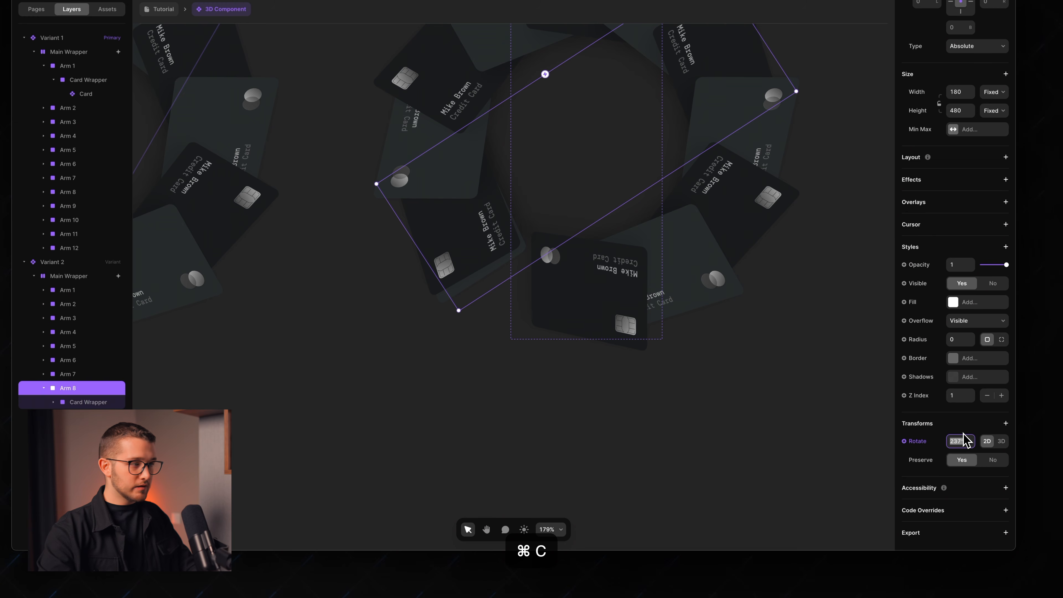
left_click(96, 374)
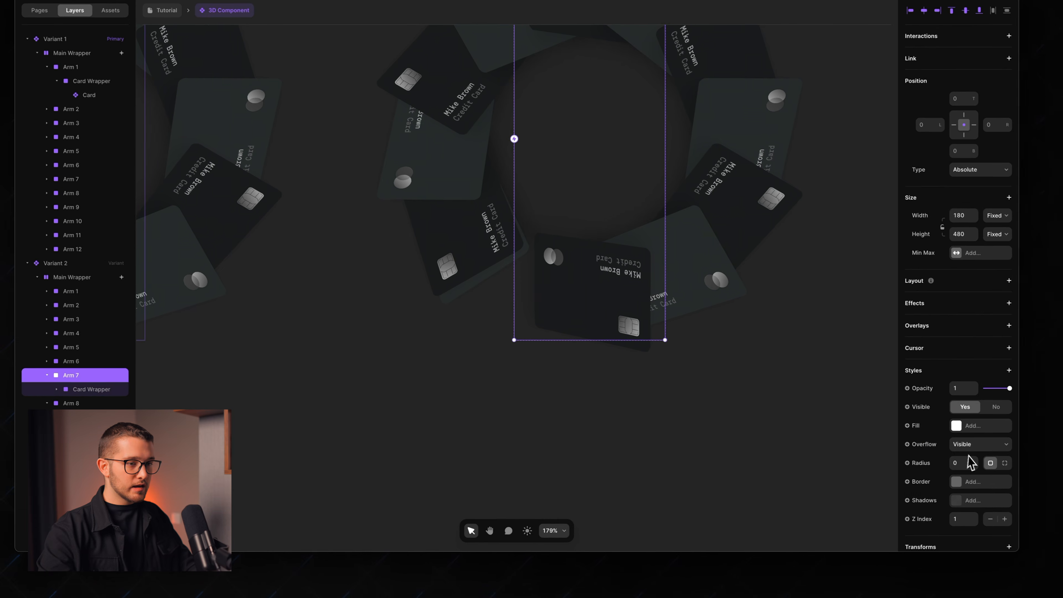
scroll(969, 462, "down", 3)
left_click(963, 437)
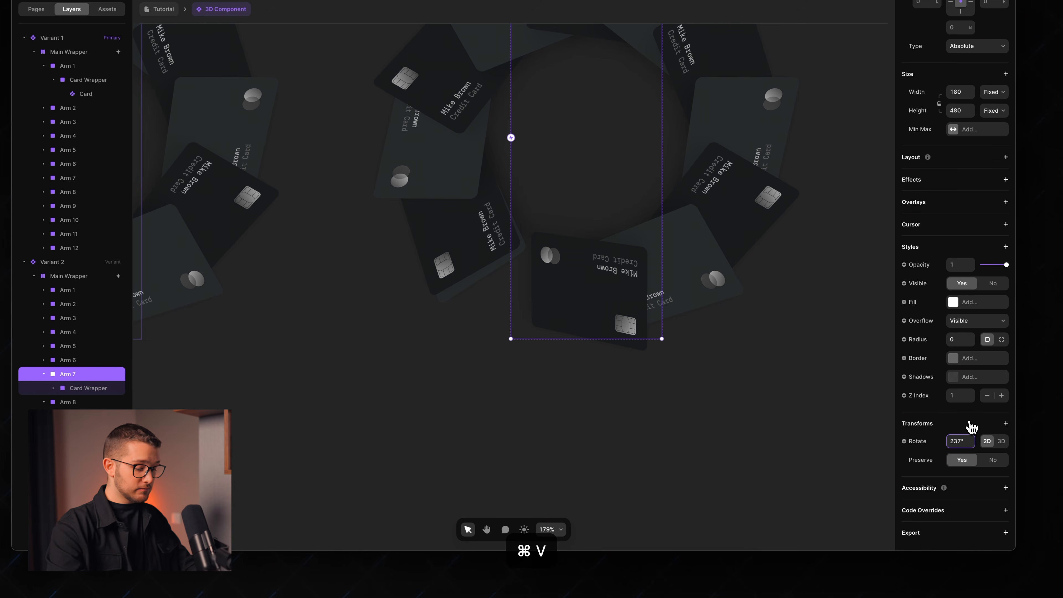
key("Return")
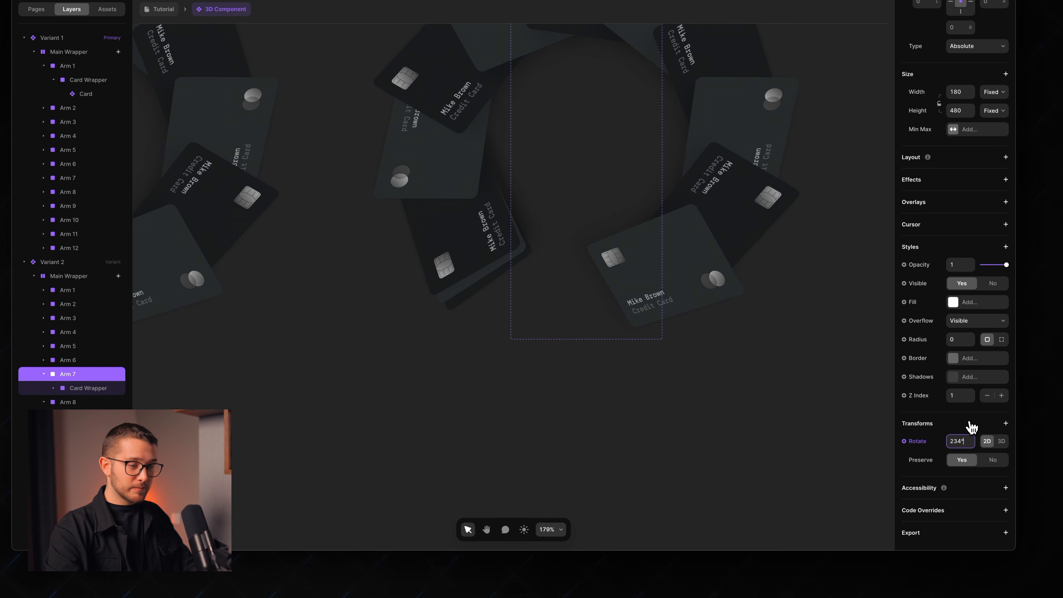
left_click(970, 423)
Copy Arm 7's rotation value to Arm 6 in Variant 2 and subtract 3° so Arm 6 sits at 231°.
left_click(954, 439)
key("super+c")
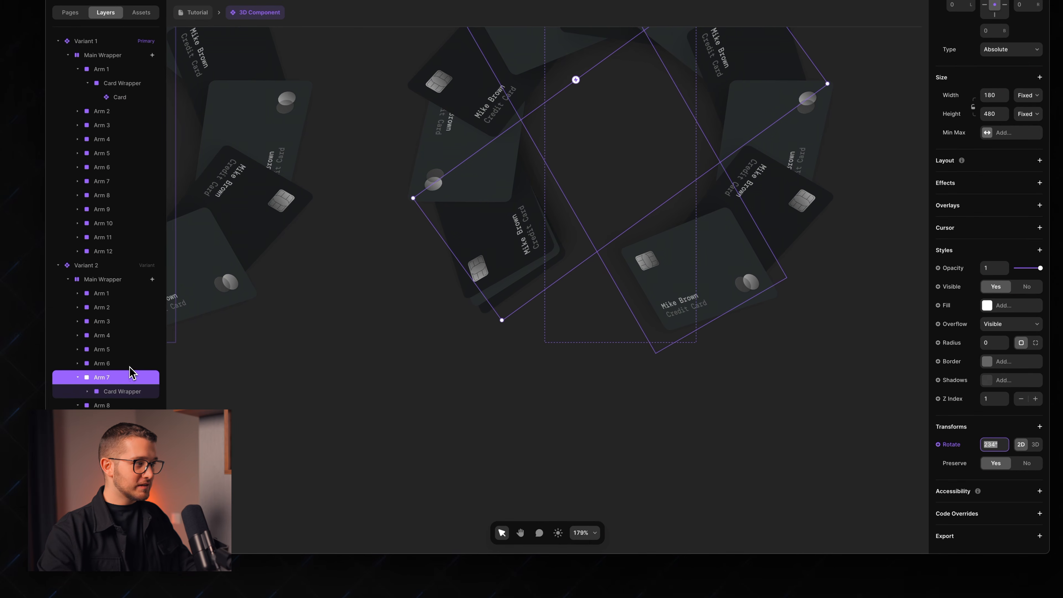
left_click(130, 366)
scroll(997, 476, "down", 5)
left_click(994, 427)
left_click(949, 442)
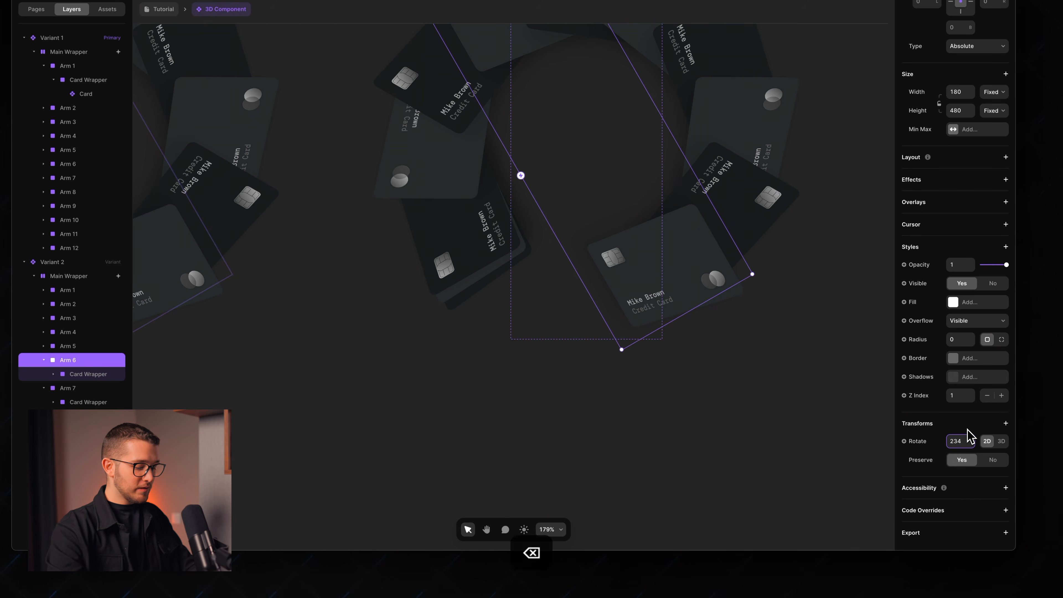
type("234-3")
key("Return")
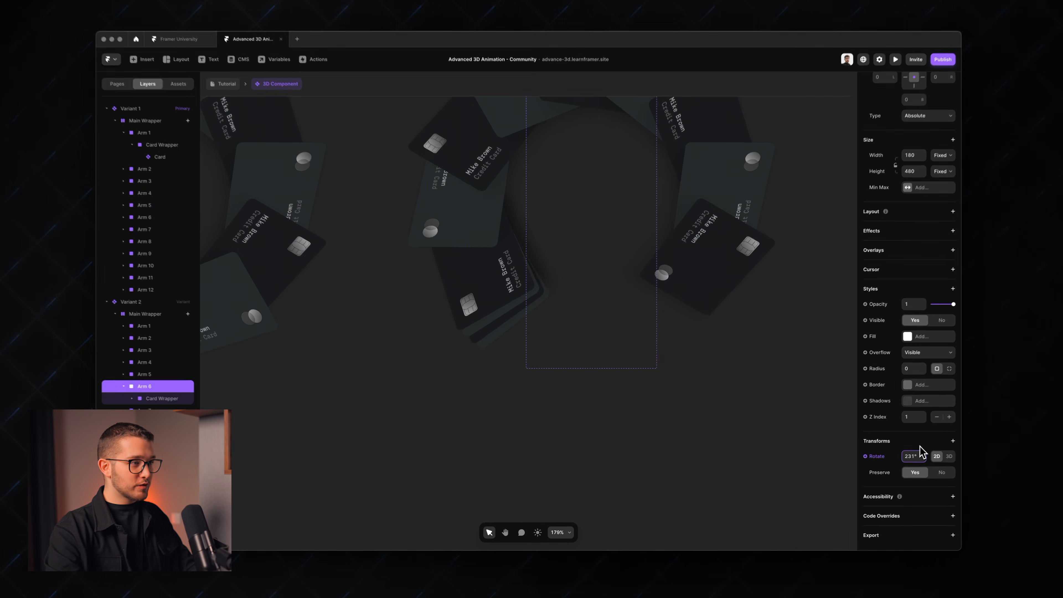
Continue the card stack in Variant 2 by lowering the rotation of Arm 5 and Arm 4 in 3° steps from Arm 6.
scroll(570, 323, "down", 3)
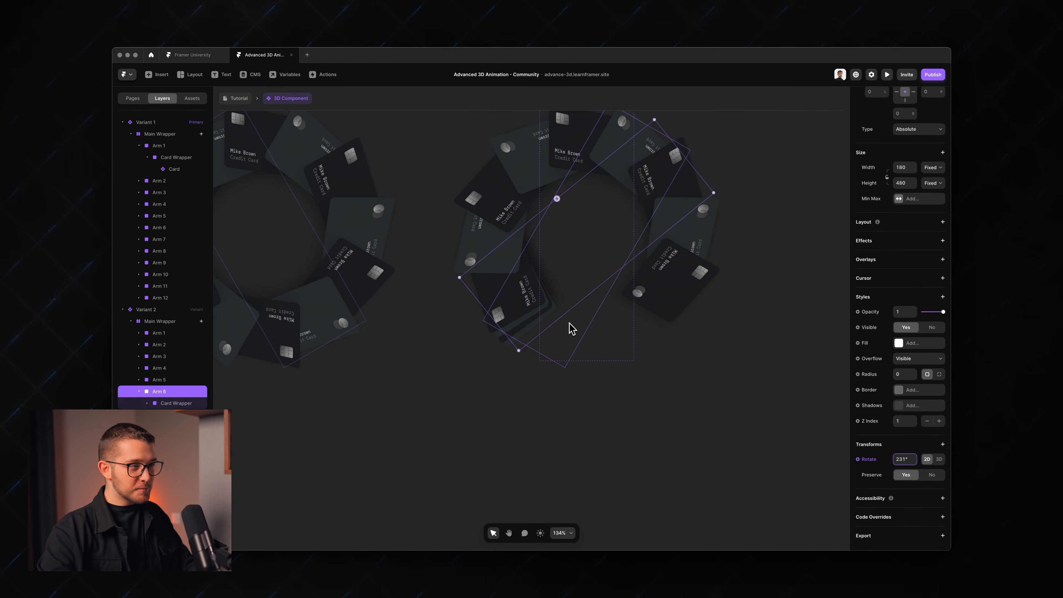
scroll(570, 323, "up", 1)
scroll(570, 323, "up", 2)
scroll(572, 329, "up", 2)
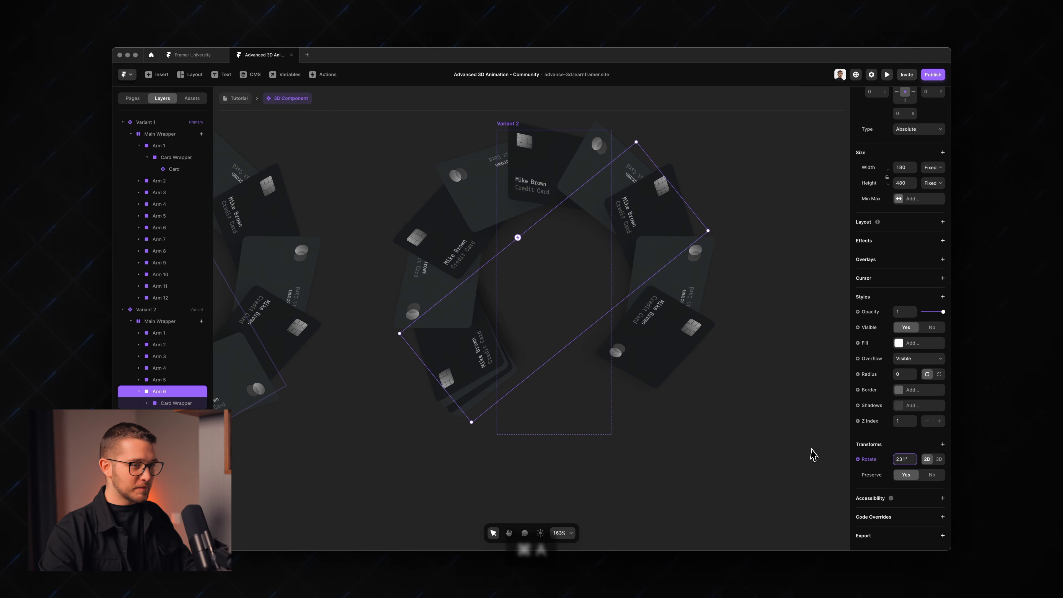
left_click(159, 379)
left_click(905, 459)
left_click(159, 368)
left_click(905, 459)
key("BackSpace")
Finish the 3° steps down to Arm 1 in Variant 2, with Arm 3 at 222° and Arm 1 at 216°.
left_click(159, 356)
left_click(159, 345)
left_click(908, 457)
key("BackSpace")
type("222")
left_click(68, 293)
left_click(1006, 445)
left_click(1001, 466)
left_click(987, 462)
left_click_drag(467, 53, 496, 420)
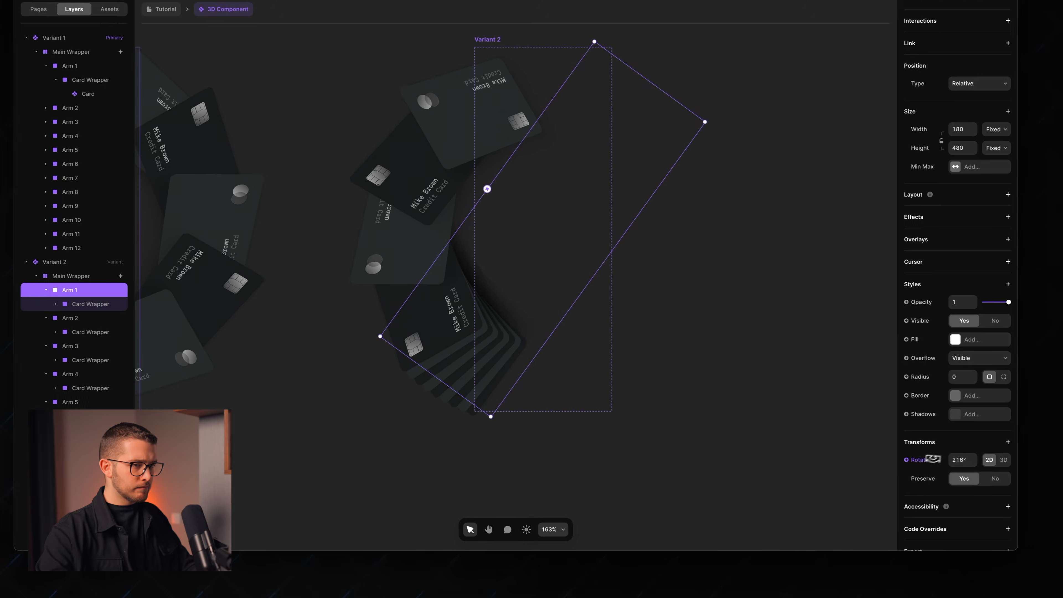
Check the rotation values of Arm 10 and Arm 9 in Variant 2.
scroll(86, 315, "down", 2)
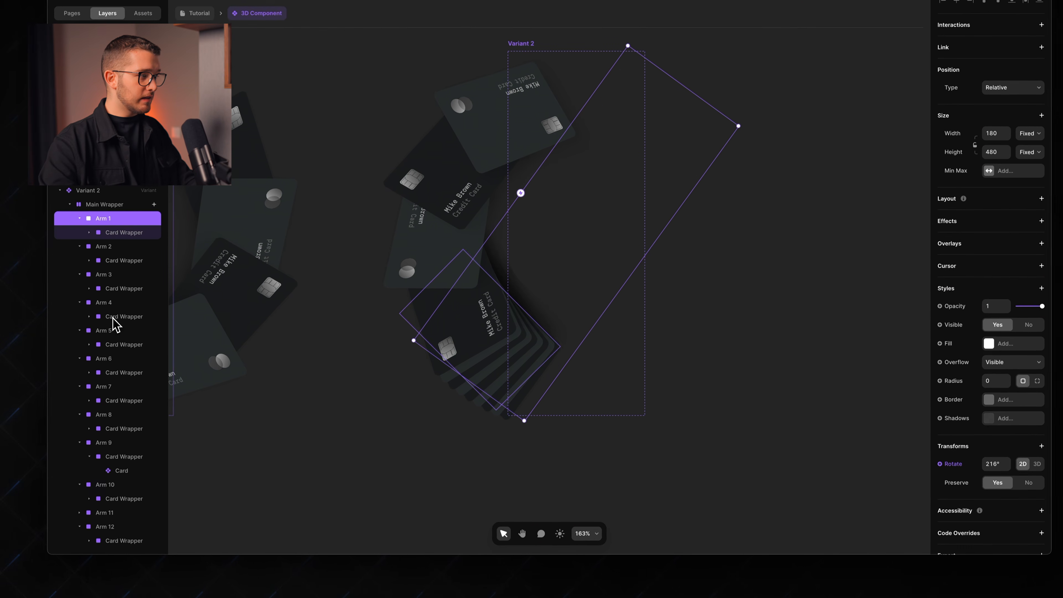
left_click(108, 483)
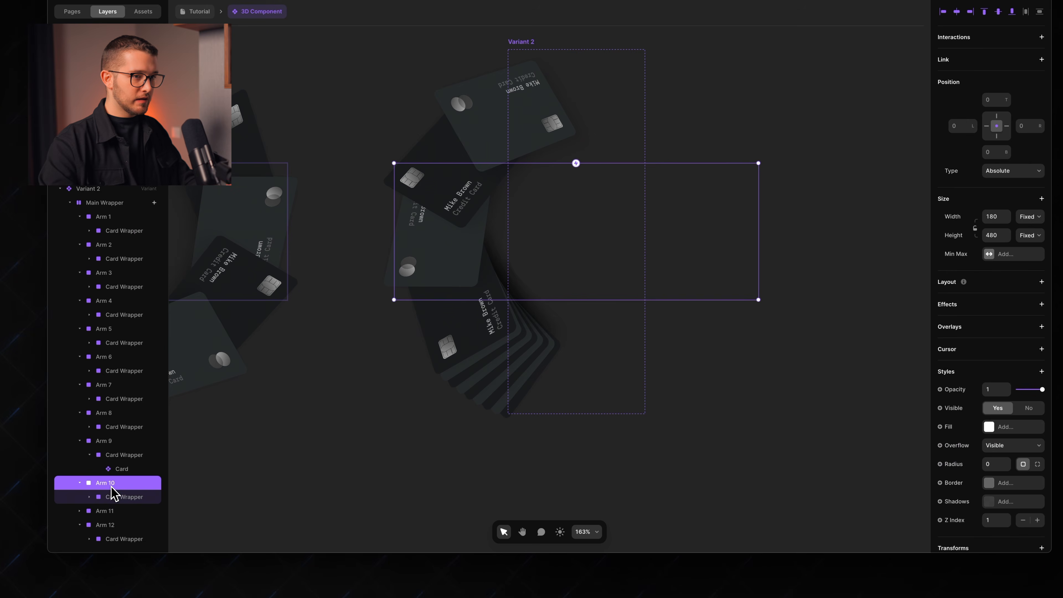
scroll(1007, 498, "down", 3)
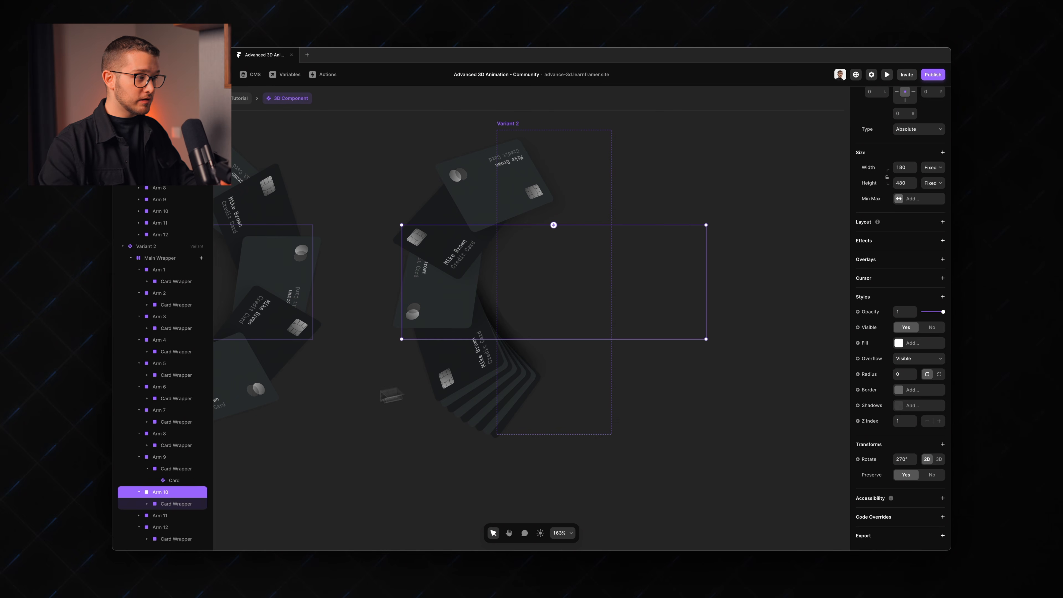
left_click(156, 457)
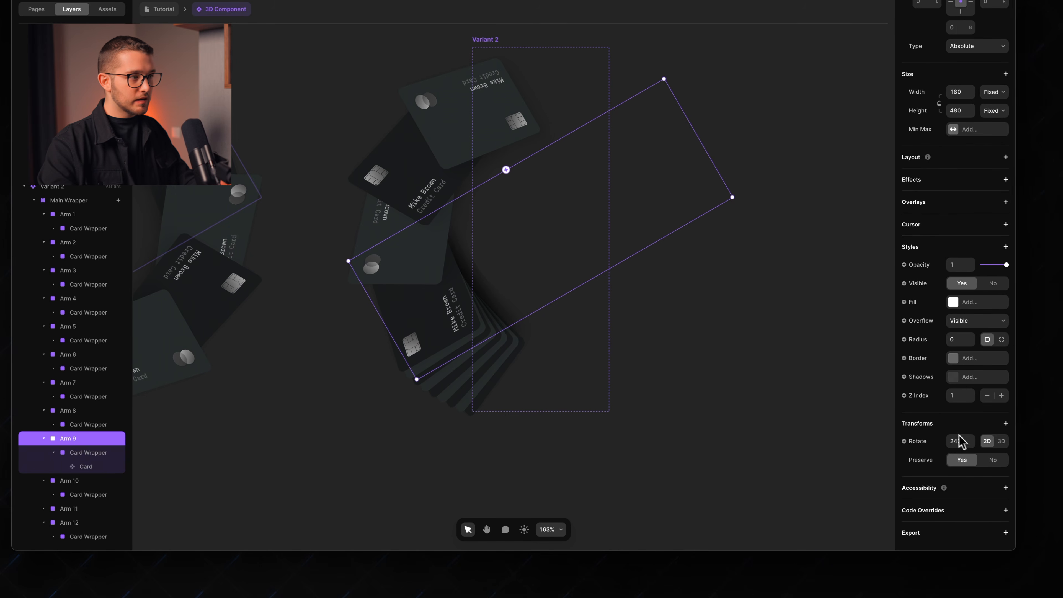
left_click(67, 483)
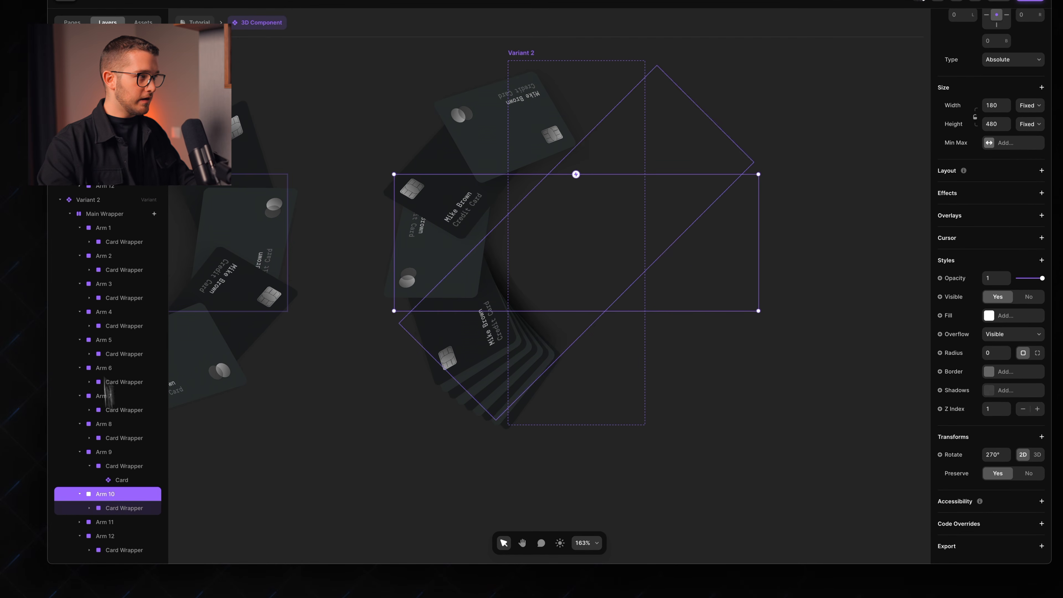
Set Arm 10 of Variant 2 to 213° based on Arm 1's copied rotation, and turn it one full revolution further to 573°.
left_click(113, 228)
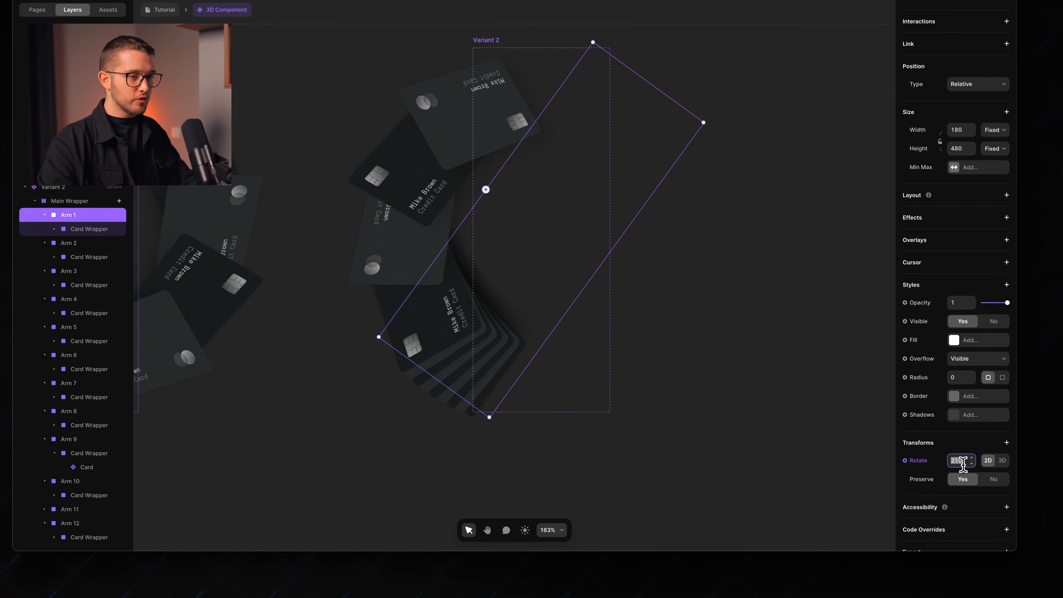
key("super+c")
left_click(103, 487)
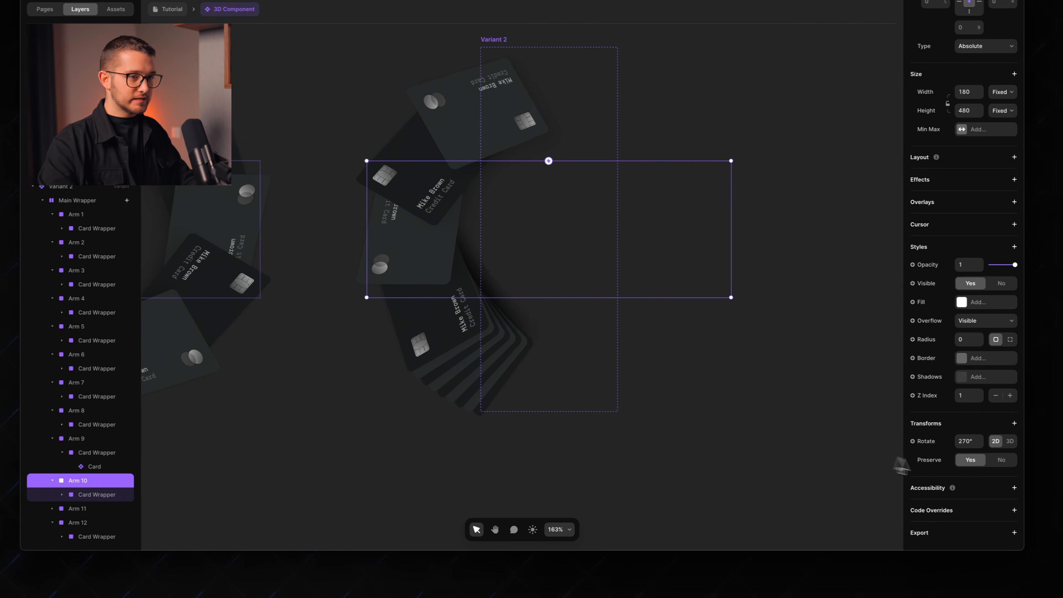
left_click(995, 441)
key("super+a")
key("super+v")
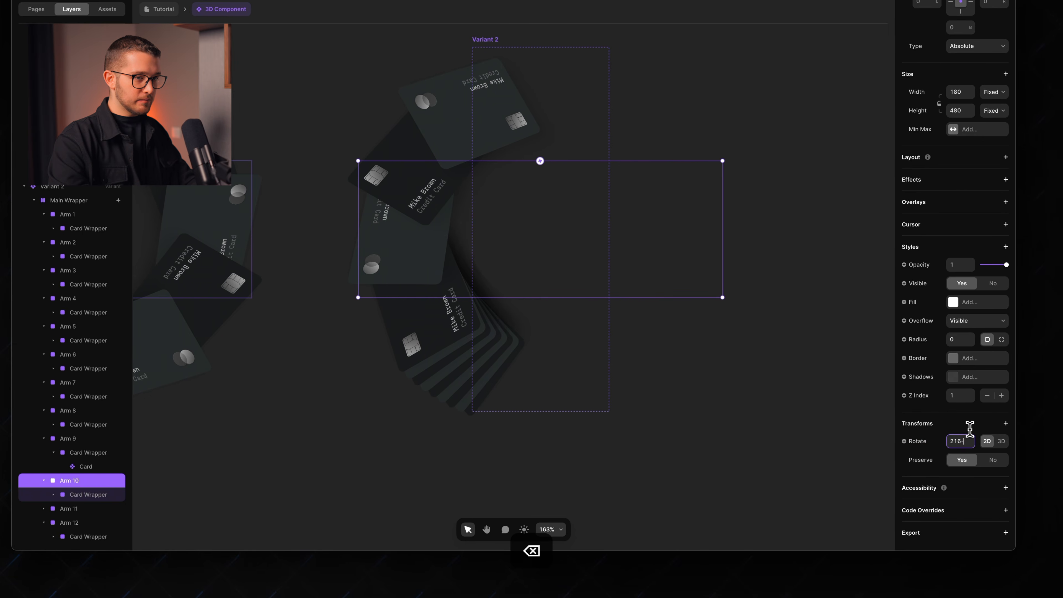
type("-3")
key("Return")
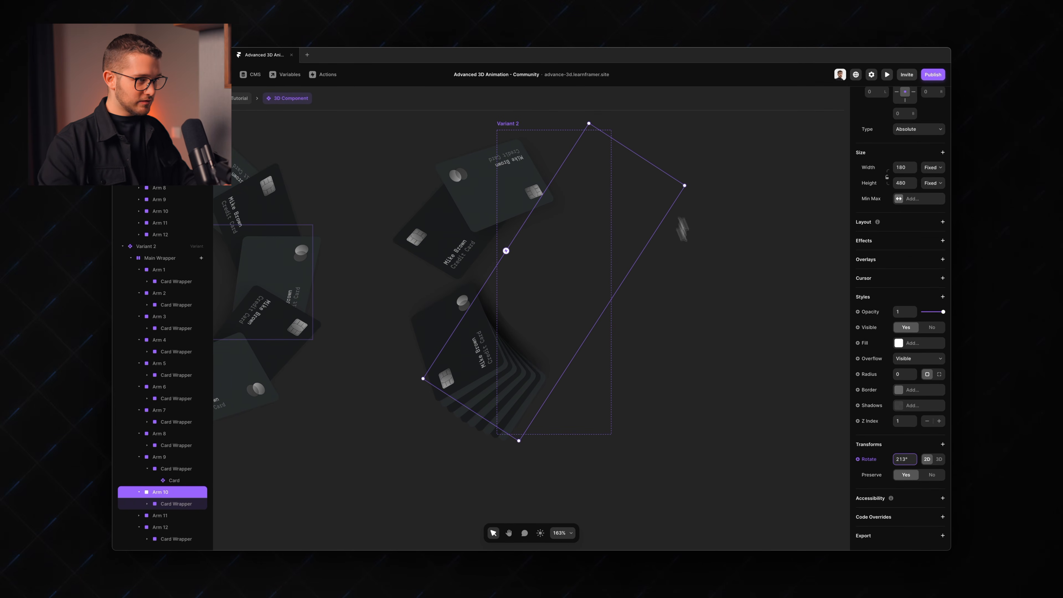
left_click_drag(519, 443, 470, 462)
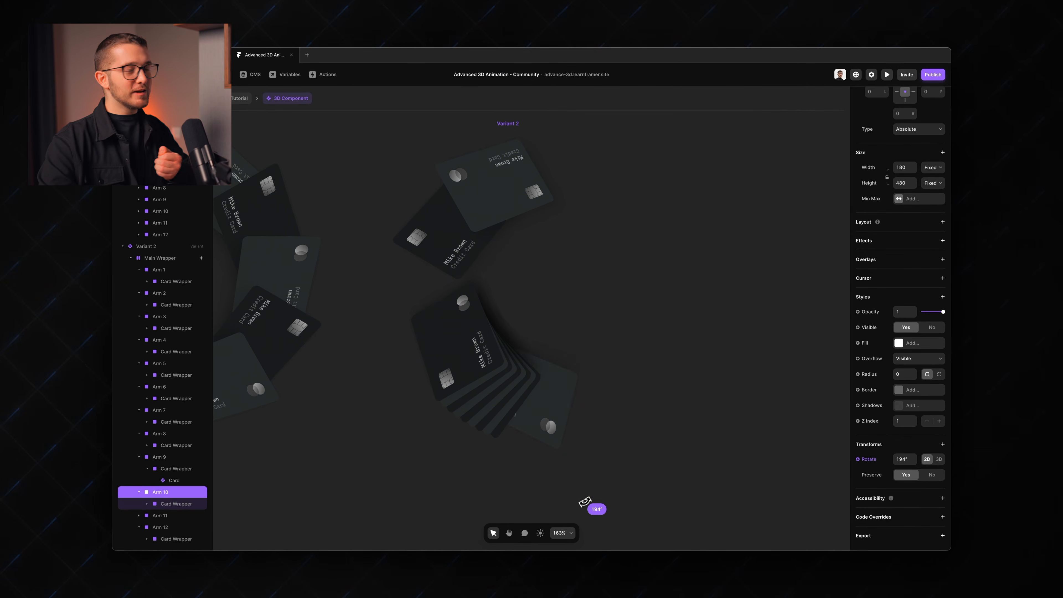
left_click_drag(547, 508, 576, 329)
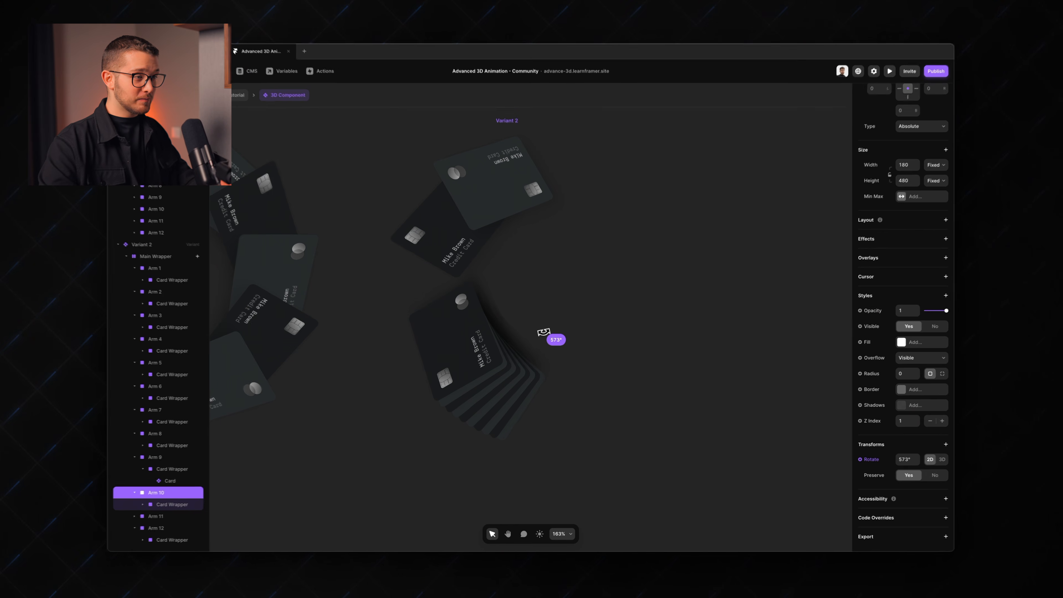
Copy Arm 10's rotation value to Arm 11 in Variant 2 and subtract 3° so Arm 11 sits at 570°.
left_click(905, 459)
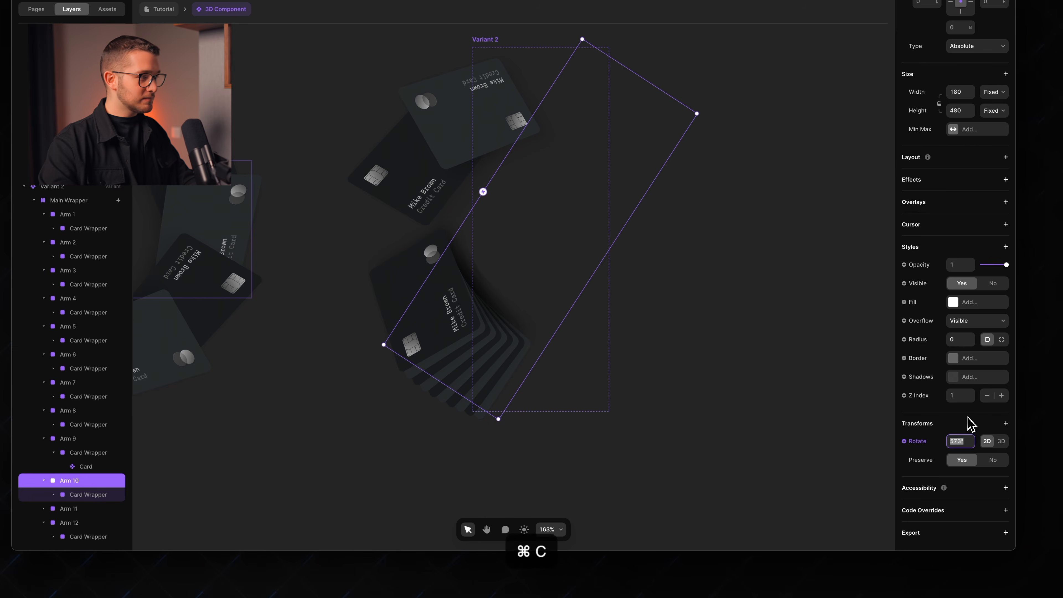
left_click(69, 508)
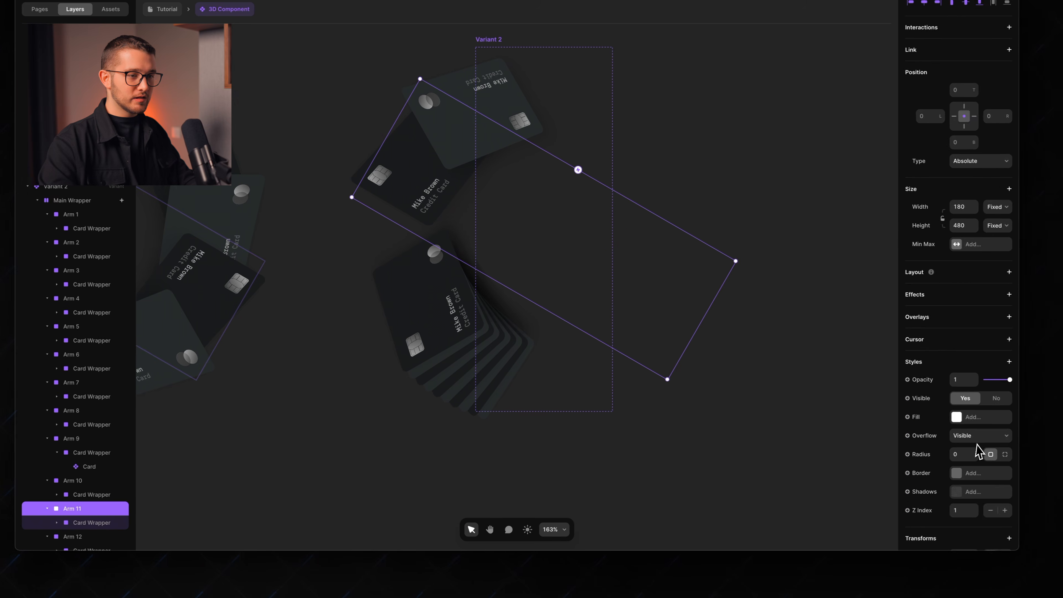
scroll(971, 456, "down", 3)
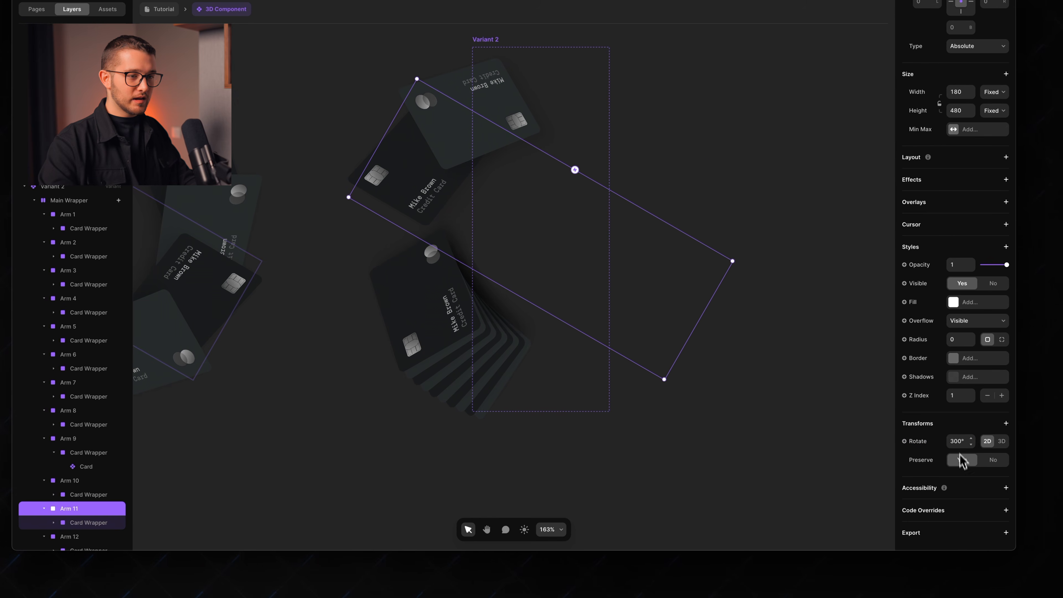
key("super+v")
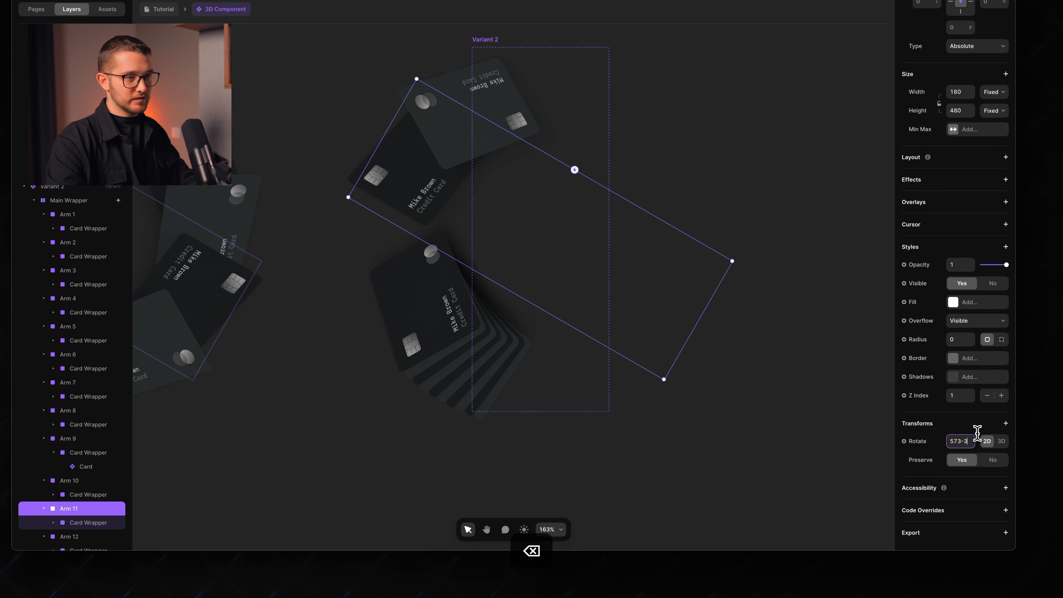
key("Return")
Copy Arm 11's rotation value to Arm 12 in Variant 2, set it to 567°, and deselect the arm.
scroll(72, 510, "down", 1)
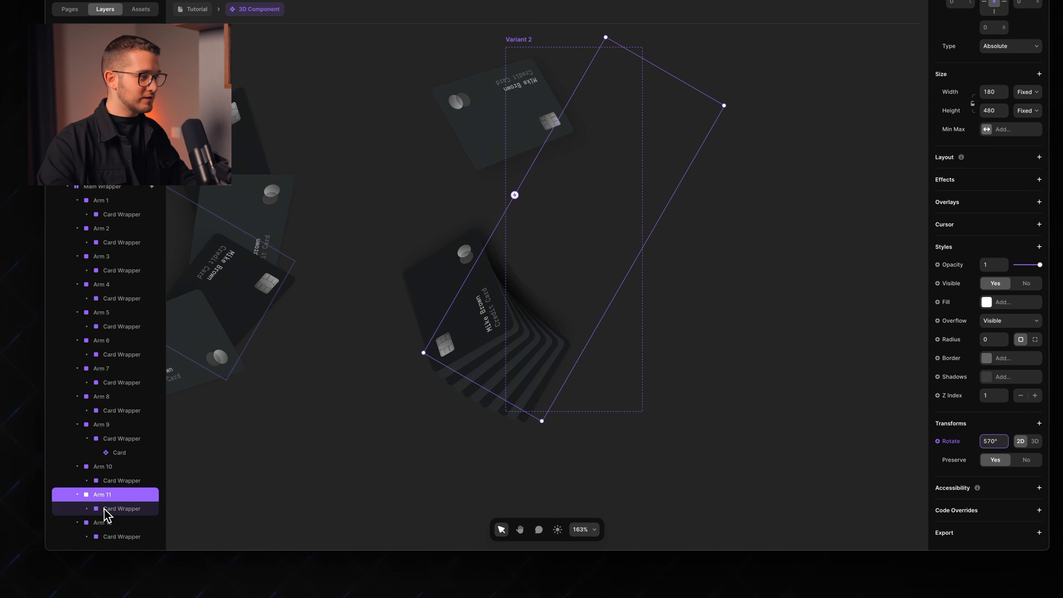
key("super+c")
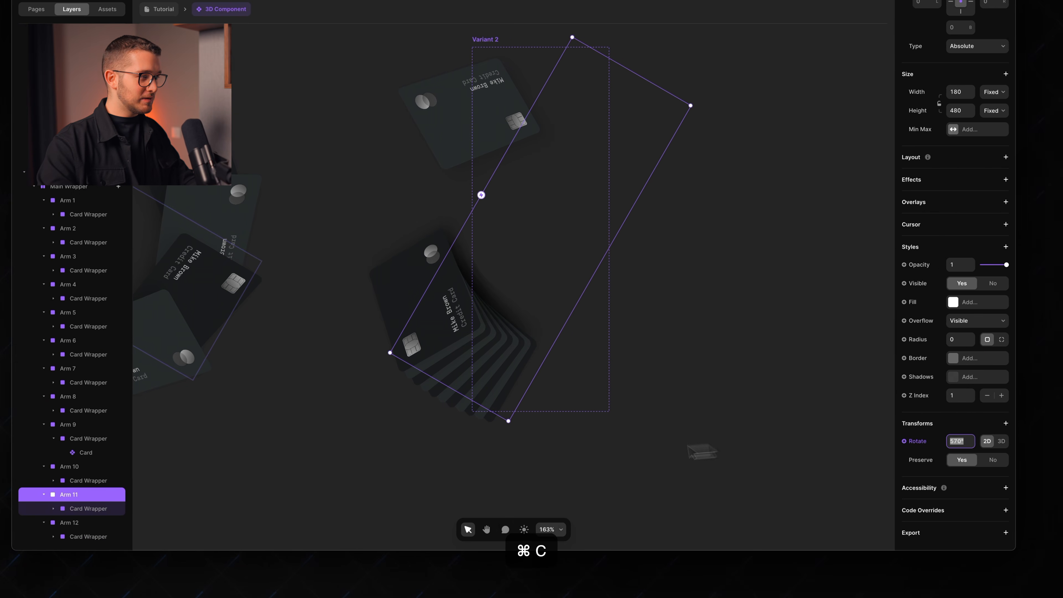
left_click(75, 524)
scroll(1005, 469, "down", 3)
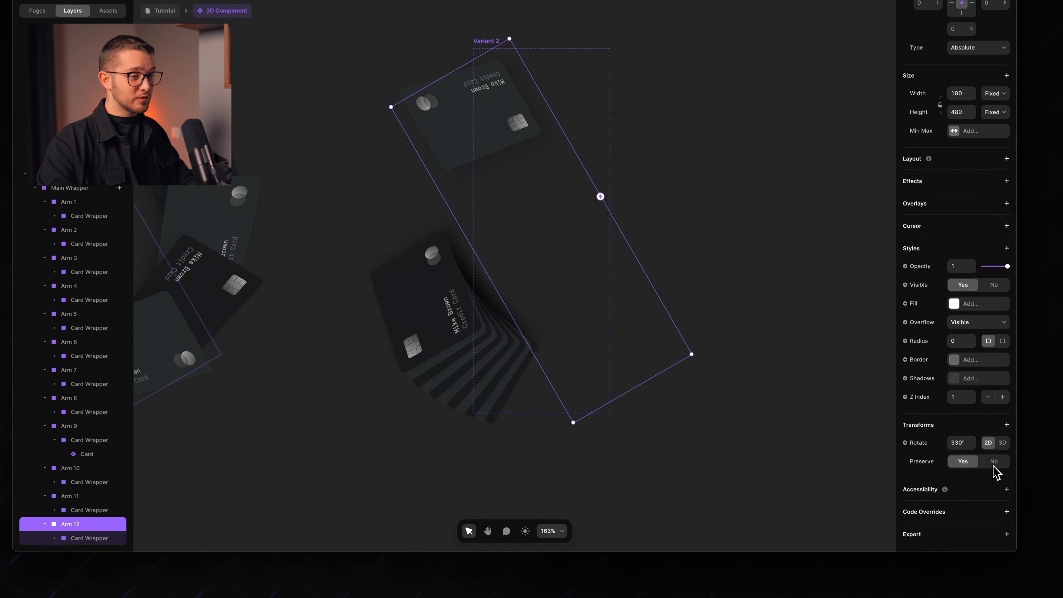
type("5")
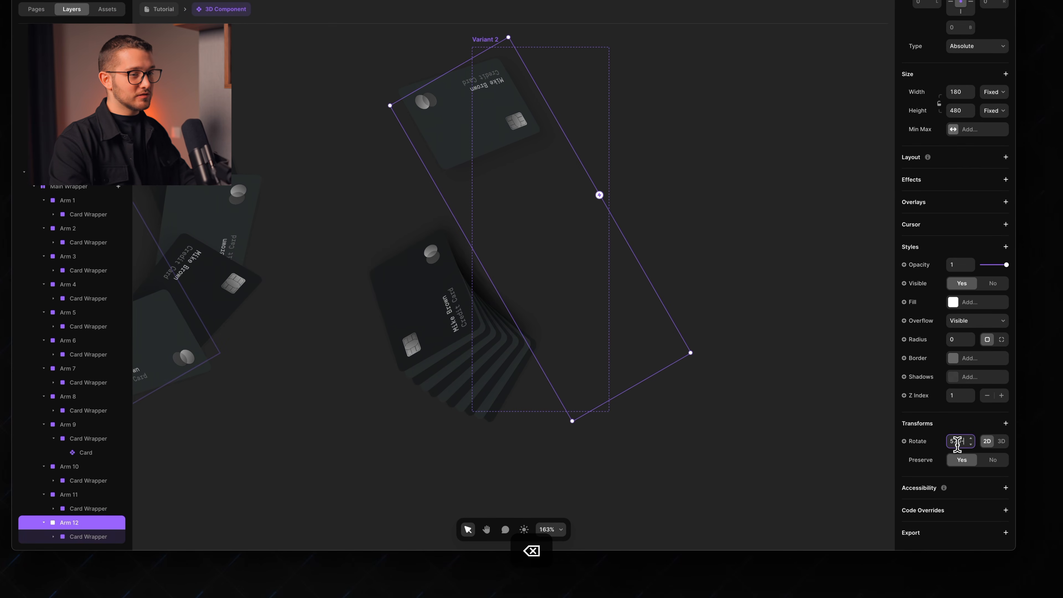
type("70-360")
key("Return")
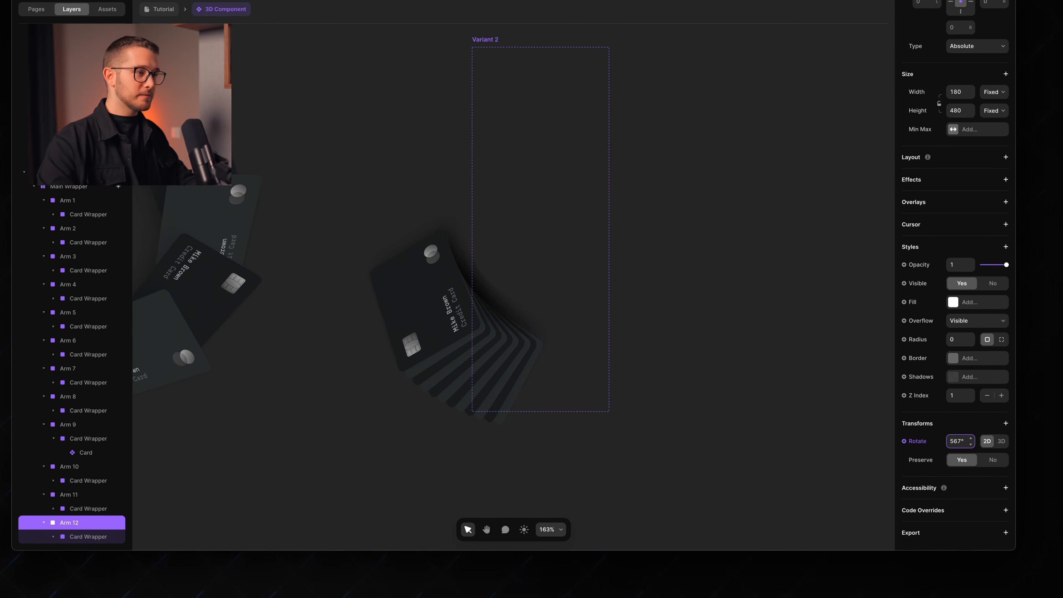
left_click(695, 357)
Connect the primary Variant 1 to Variant 2 with an interaction triggered on Appear.
scroll(698, 357, "down", 4)
scroll(702, 364, "down", 2)
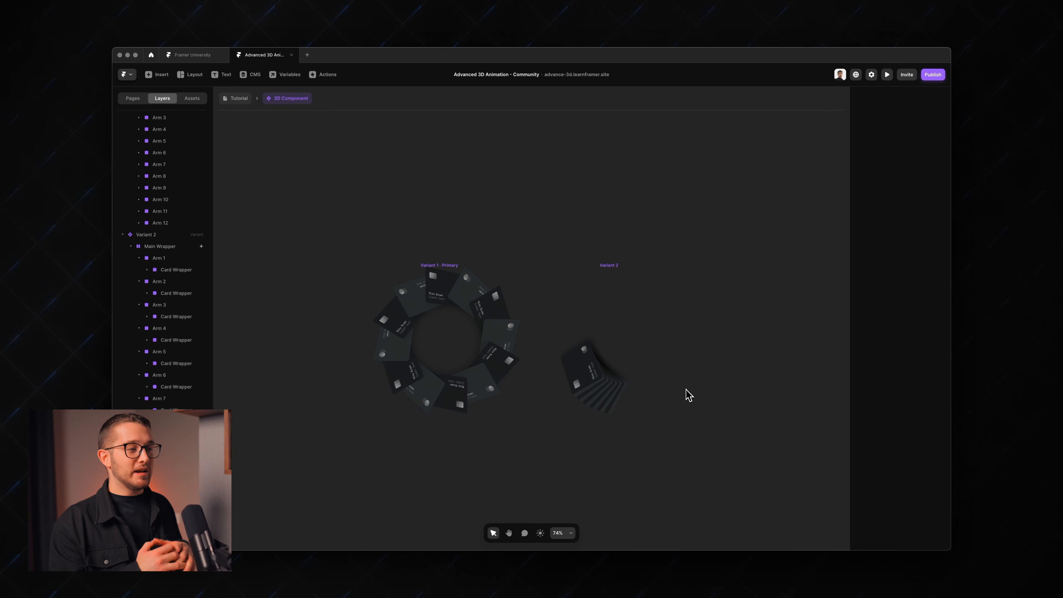
left_click(431, 265)
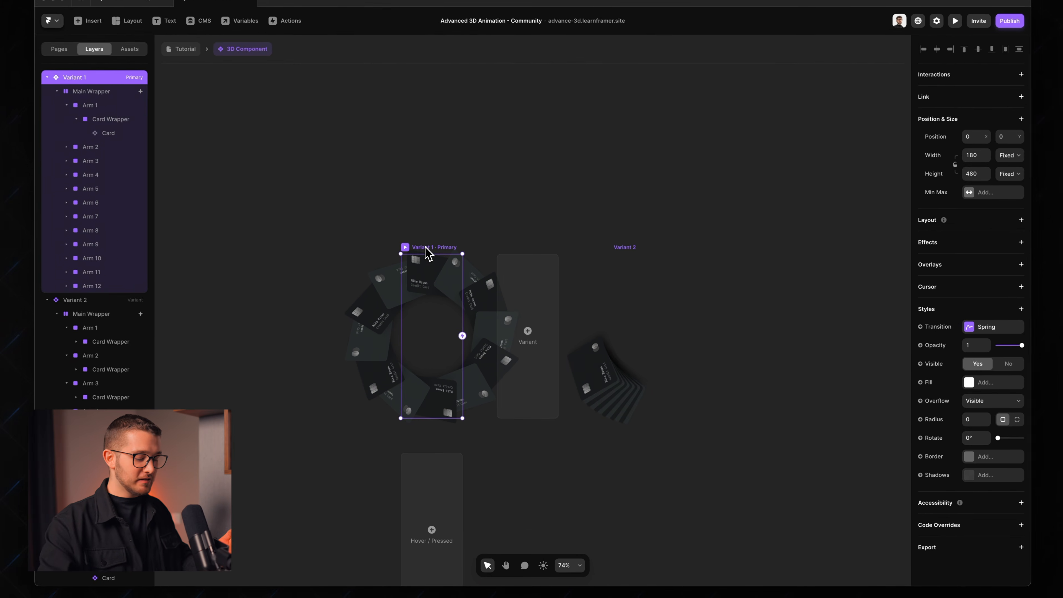
key("super+p")
key("super+p")
left_click_drag(441, 251, 636, 316)
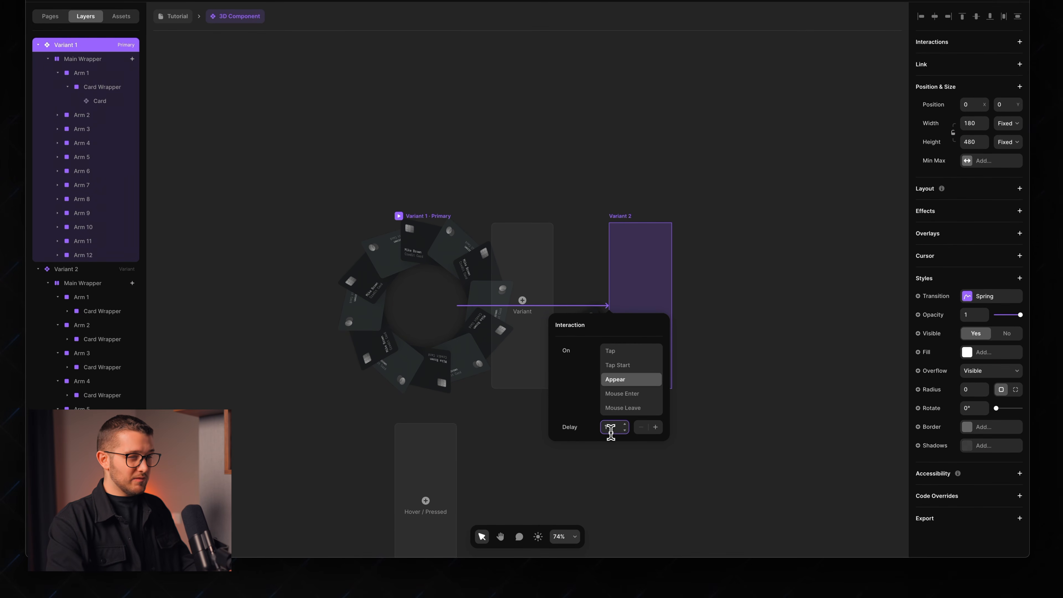
left_click(565, 180)
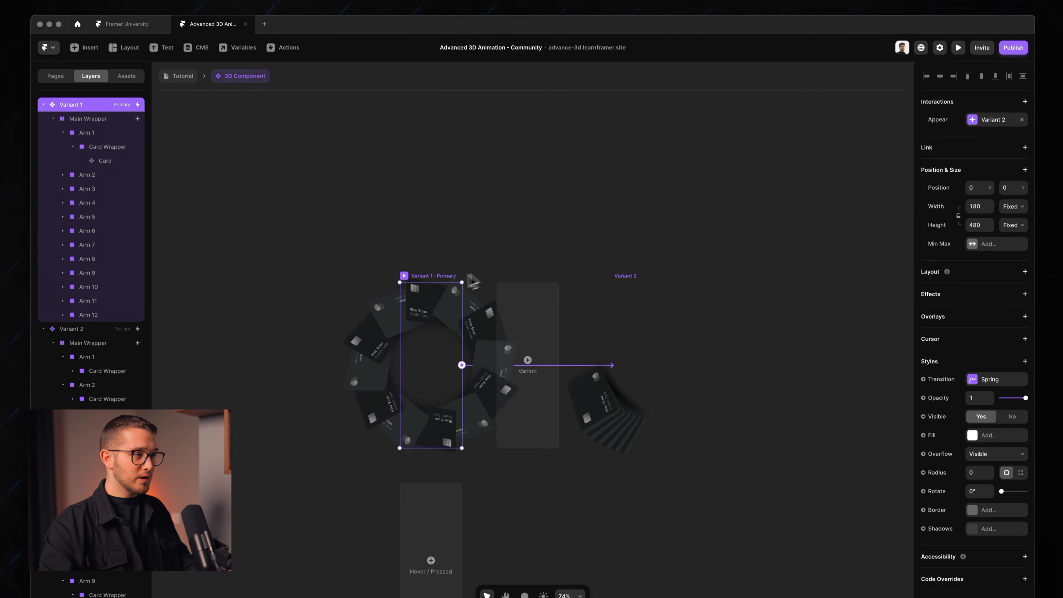
Preview the component, reload it to replay the animation between the variants, and return to the canvas.
key("super+p")
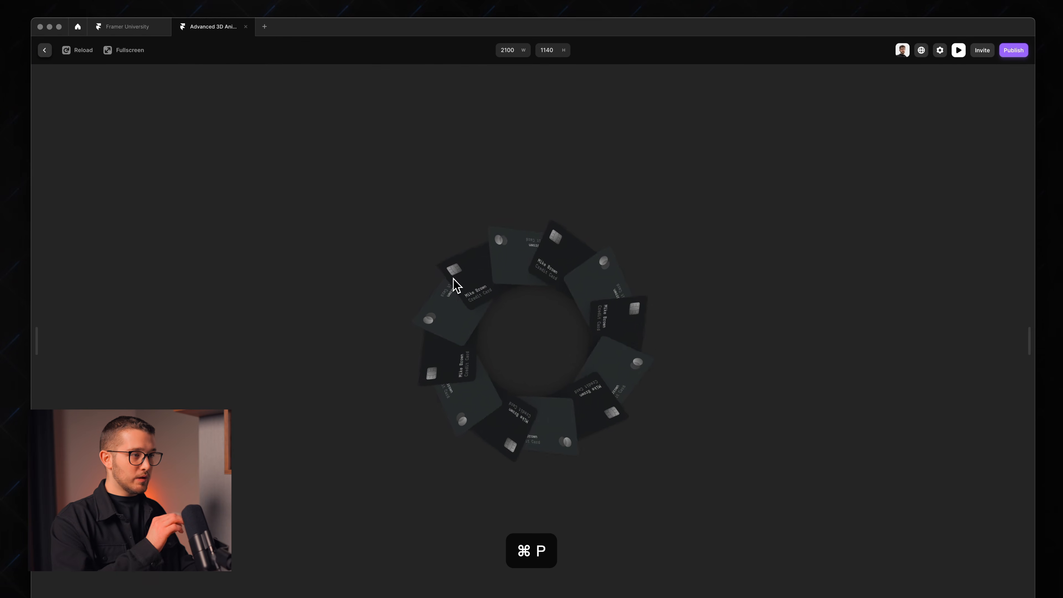
key("super+r")
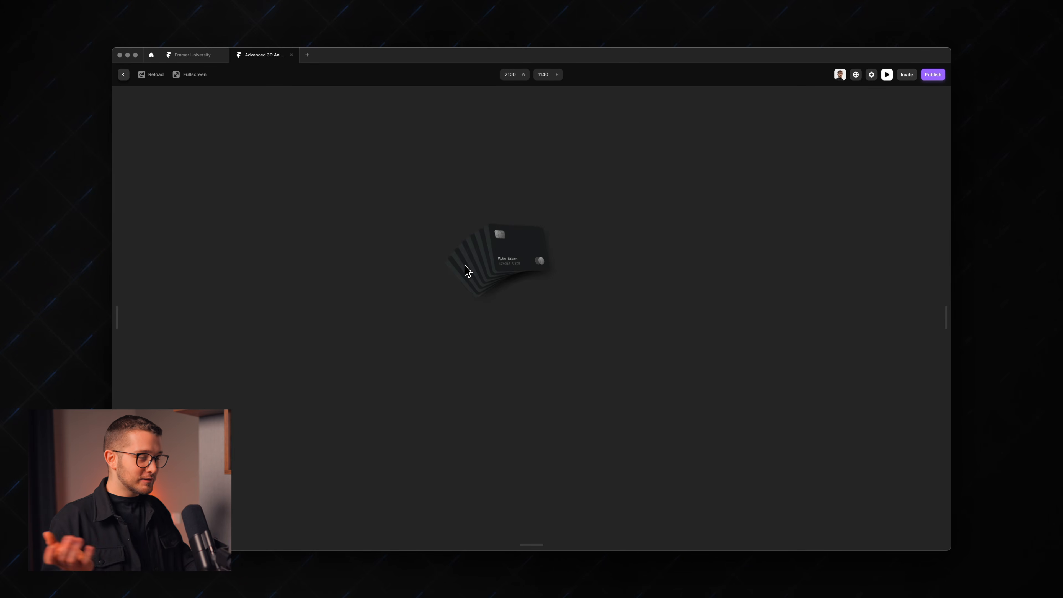
key("Escape")
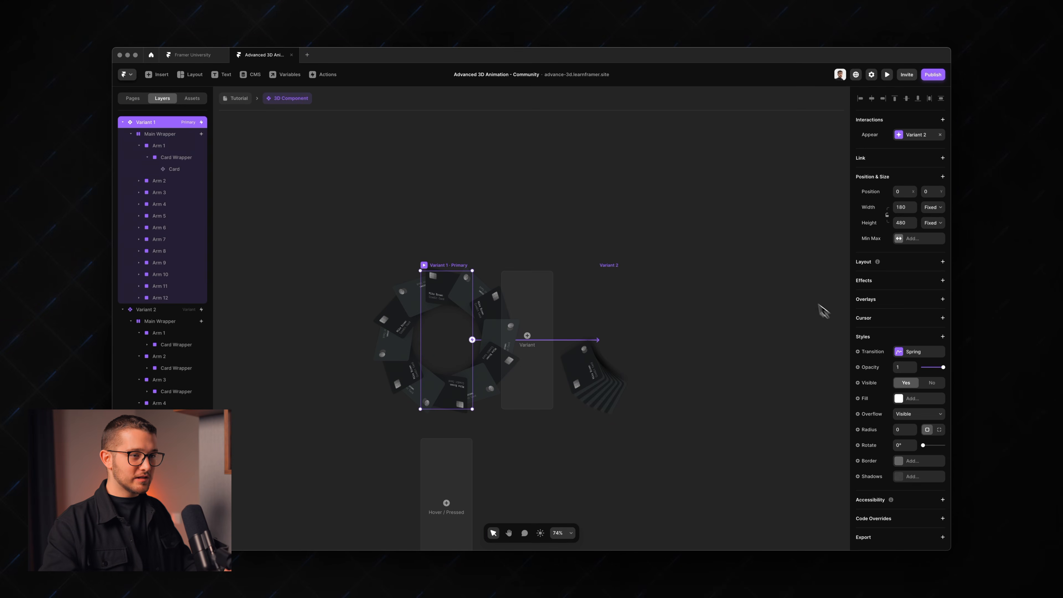
Set Variant 1's transition to a custom Ease with Bezier 0.85, 0.13, 0.47, 1 and a time of 0.8.
left_click(913, 352)
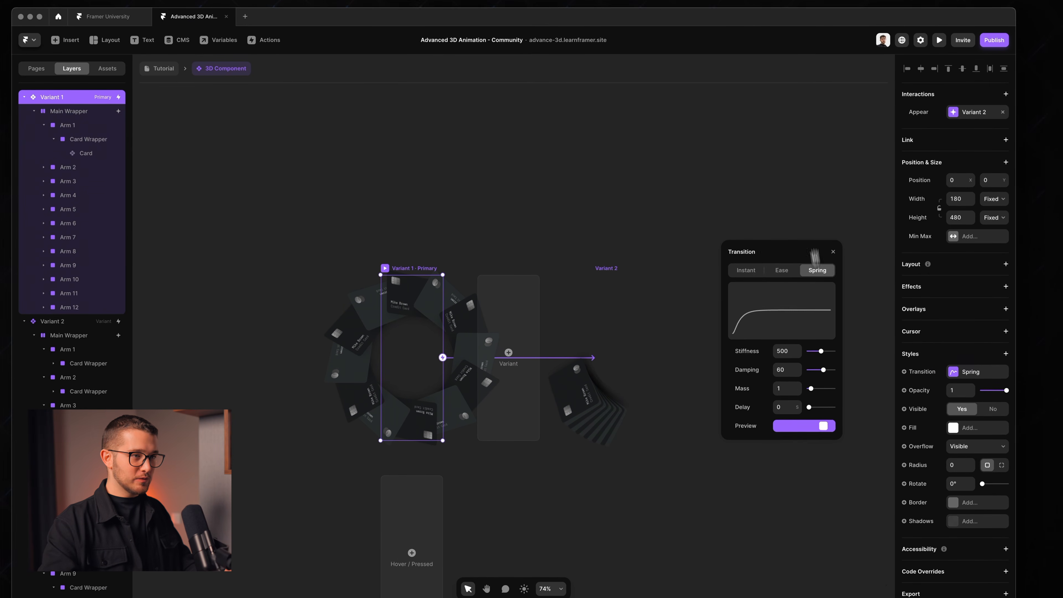
left_click(790, 271)
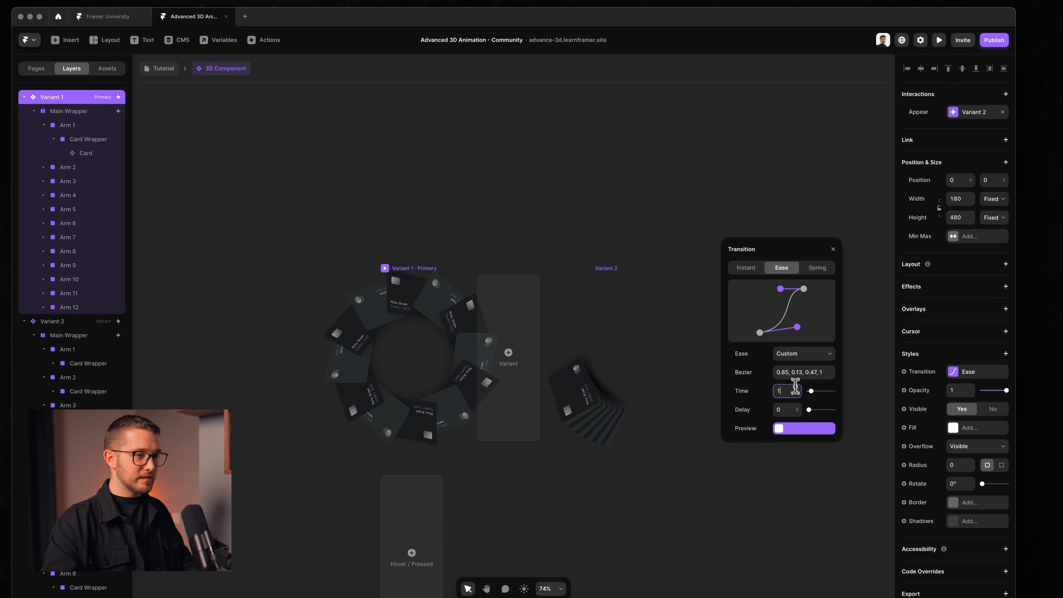
key("BackSpace")
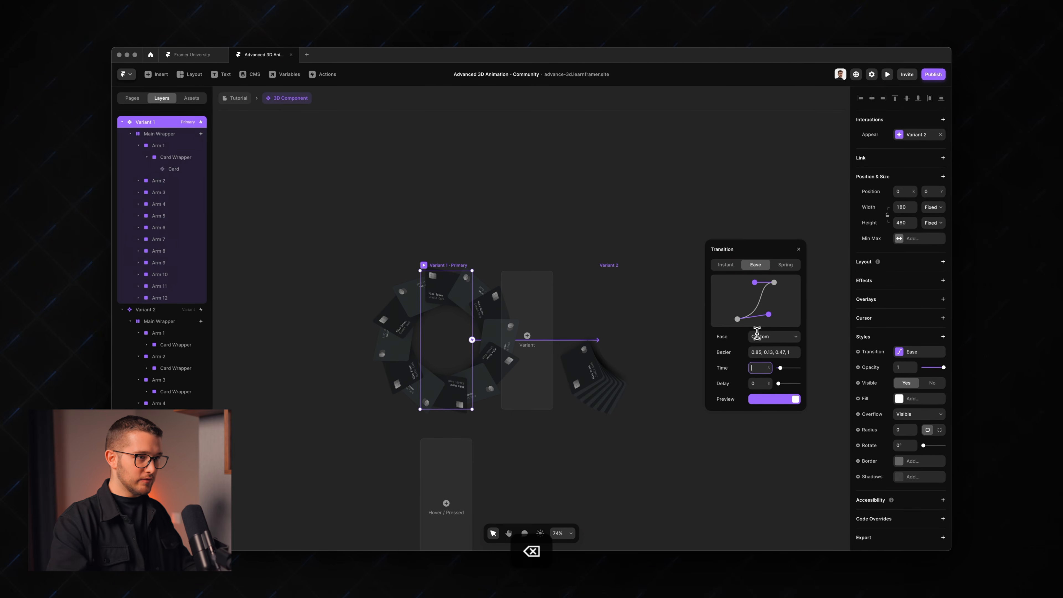
type("0.8")
key("Return")
left_click(628, 222)
Open the Card 3D Animation component and copy the time value from its primary variant's transition.
left_click(194, 100)
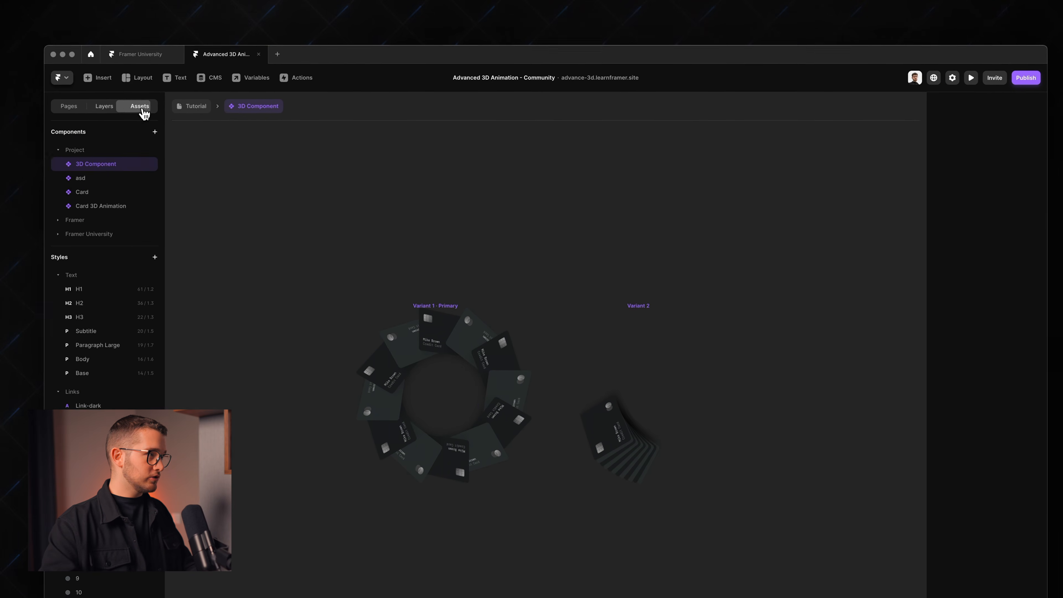
left_click(121, 206)
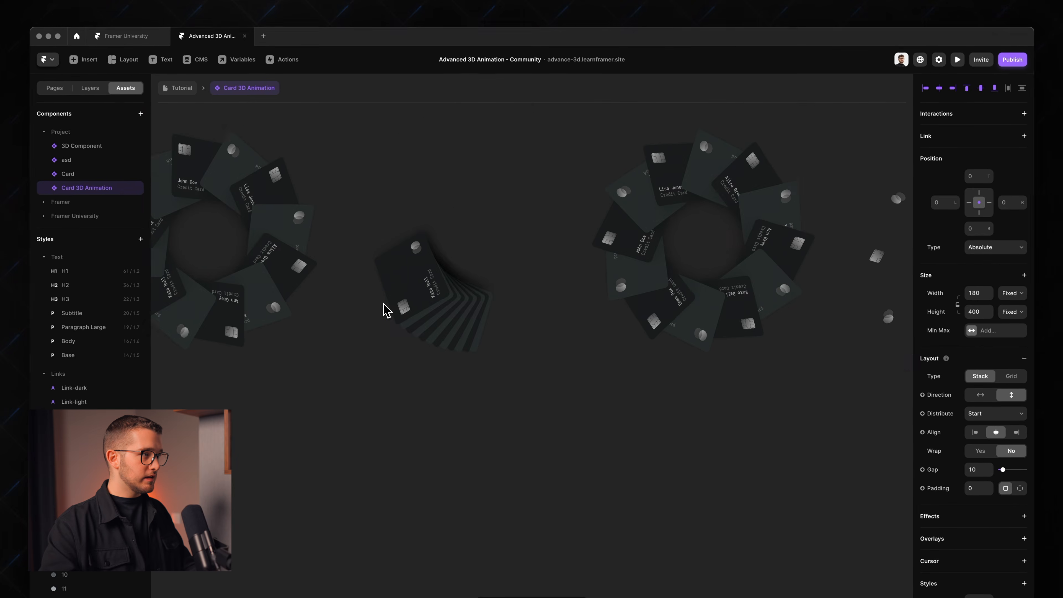
left_click(458, 204)
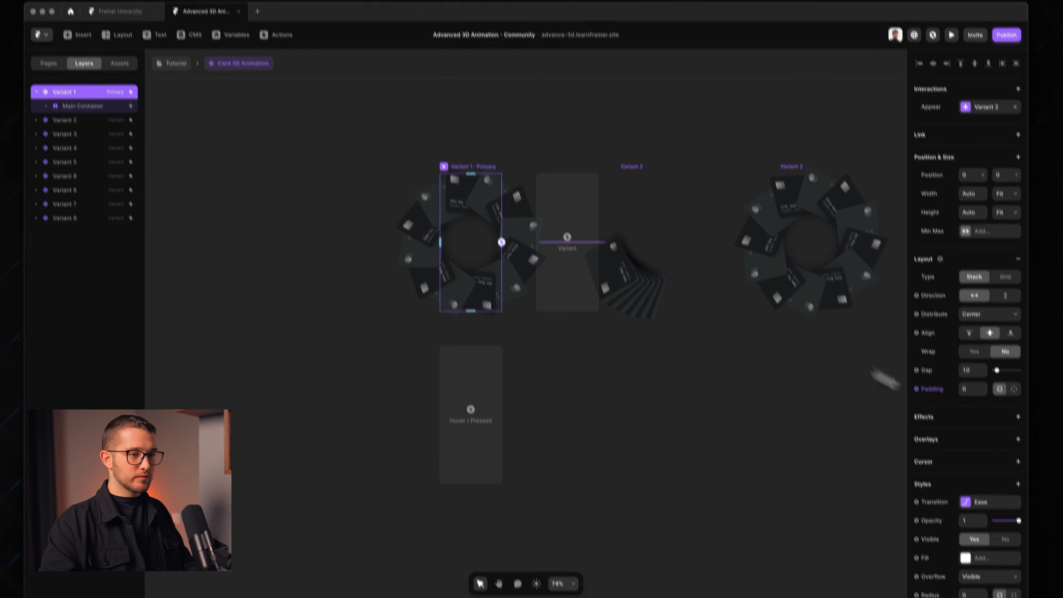
left_click(1003, 510)
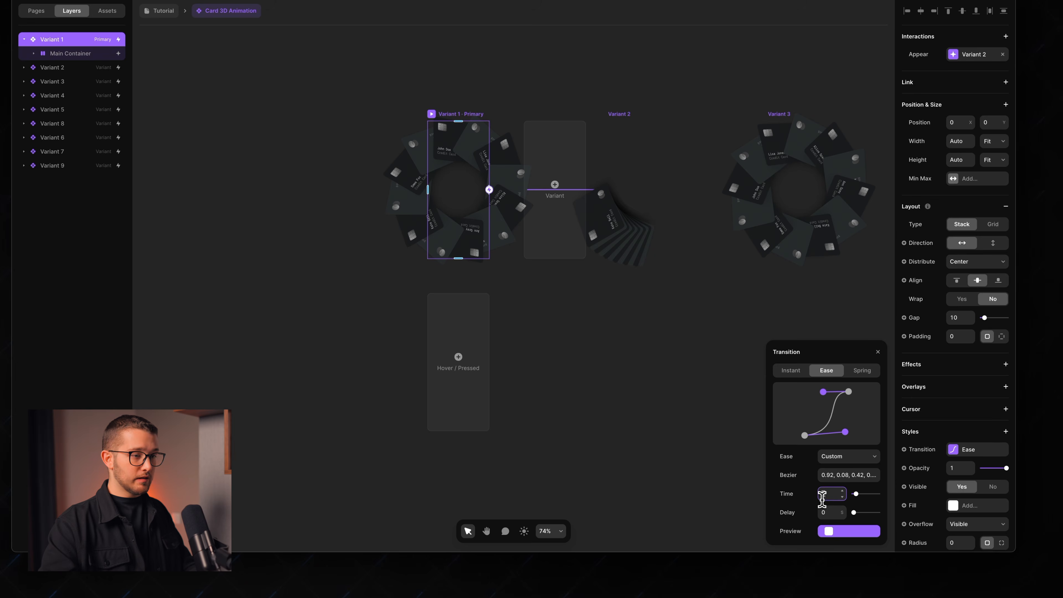
key("super+c")
left_click(695, 429)
Reopen the 3D Component from the Tutorial page and set Variant 1's transition time to the copied value 1.
left_click(164, 11)
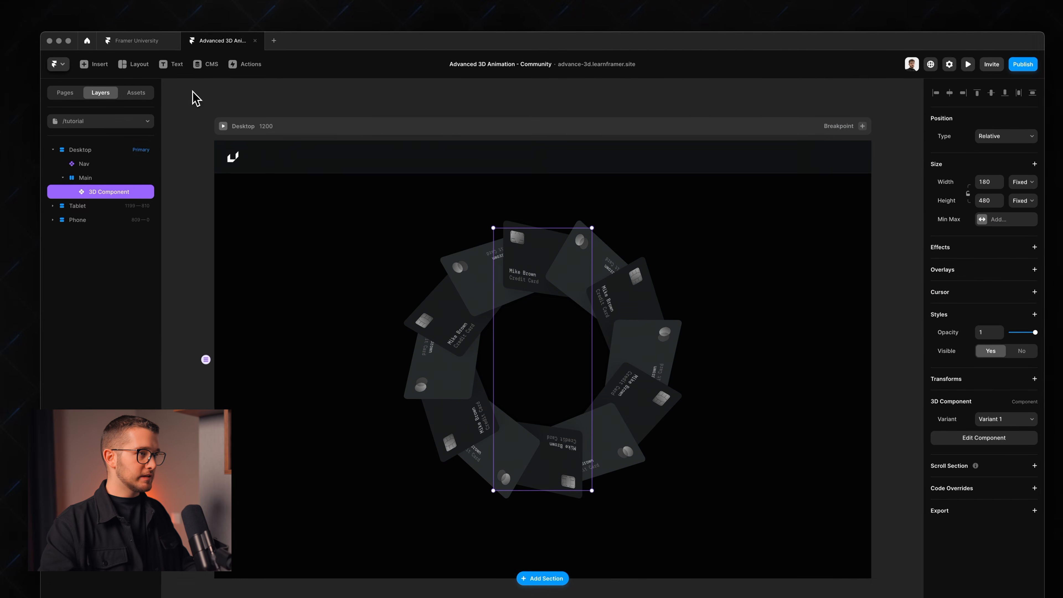
double_click(517, 317)
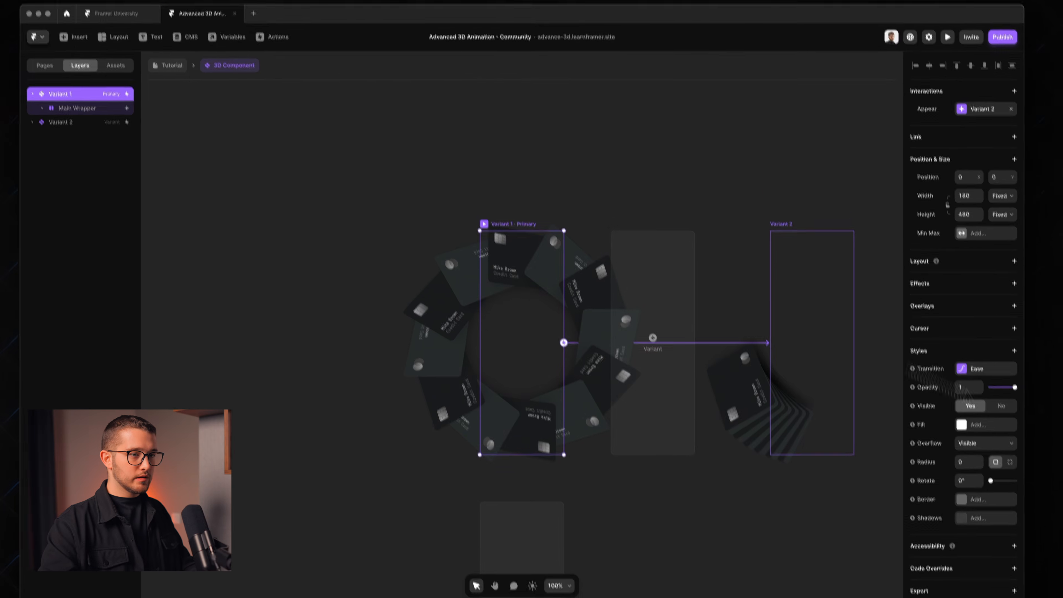
left_click(982, 374)
left_click(832, 489)
key("super+v")
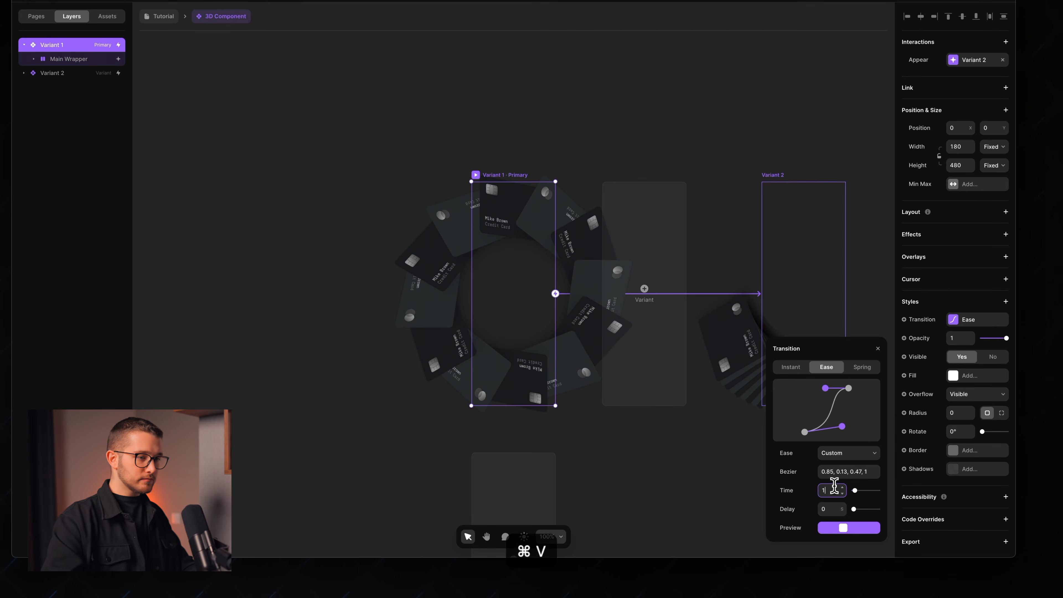
left_click(689, 473)
Preview the component, reload it to replay the eased transition, and return to the canvas.
key("super+p")
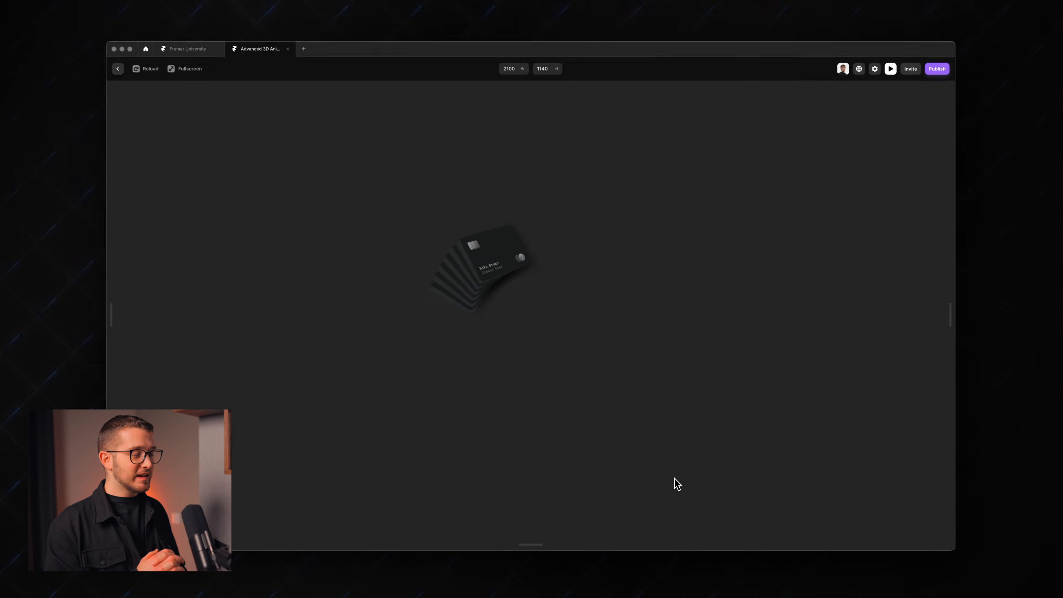
key("super+r")
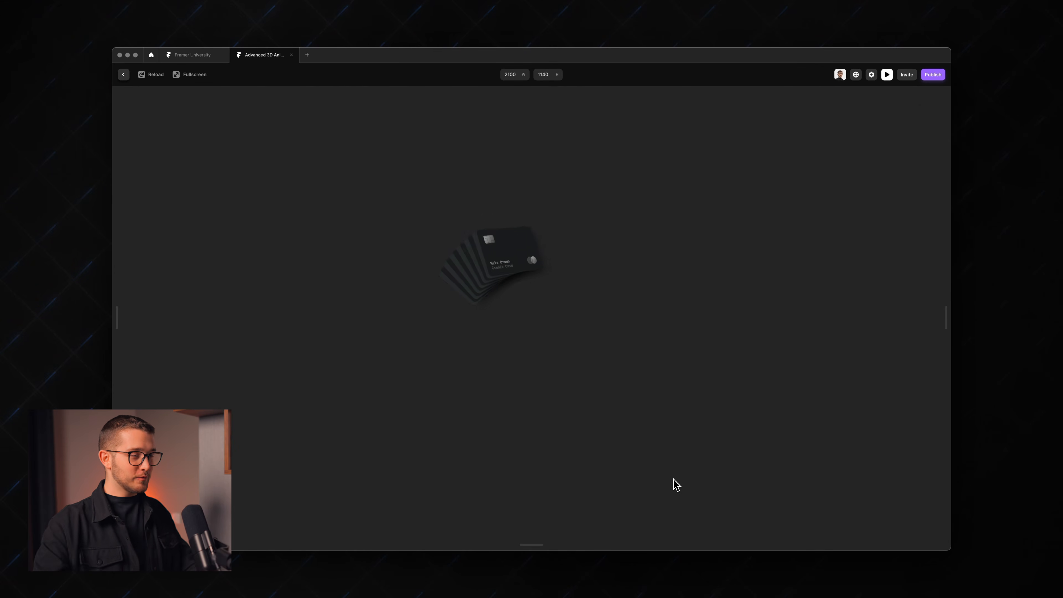
key("Escape")
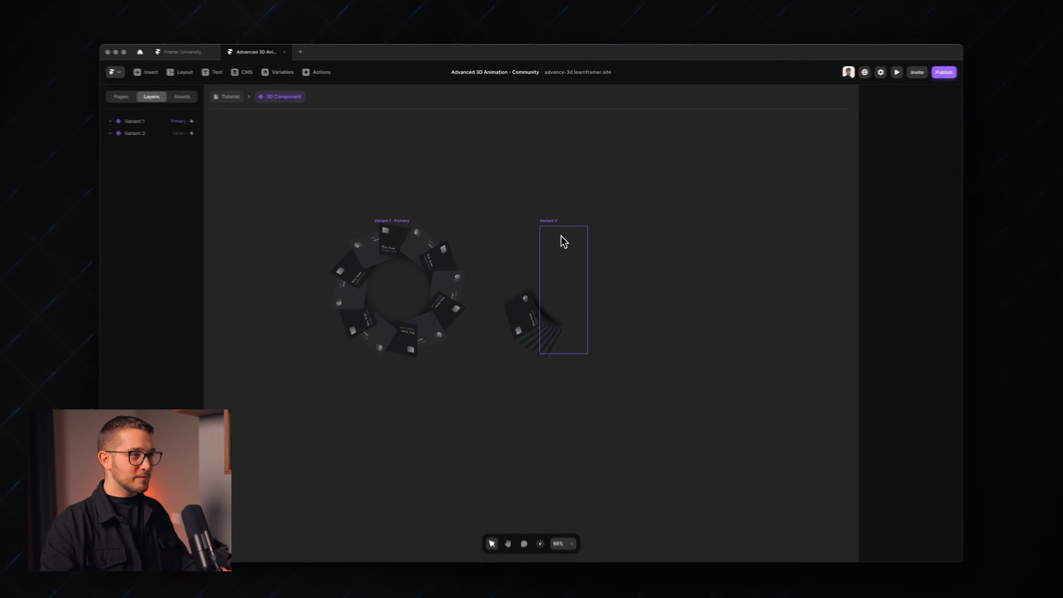
Add Variant 3 based on Variant 2 and move it farther away from Variant 2.
left_click(563, 237)
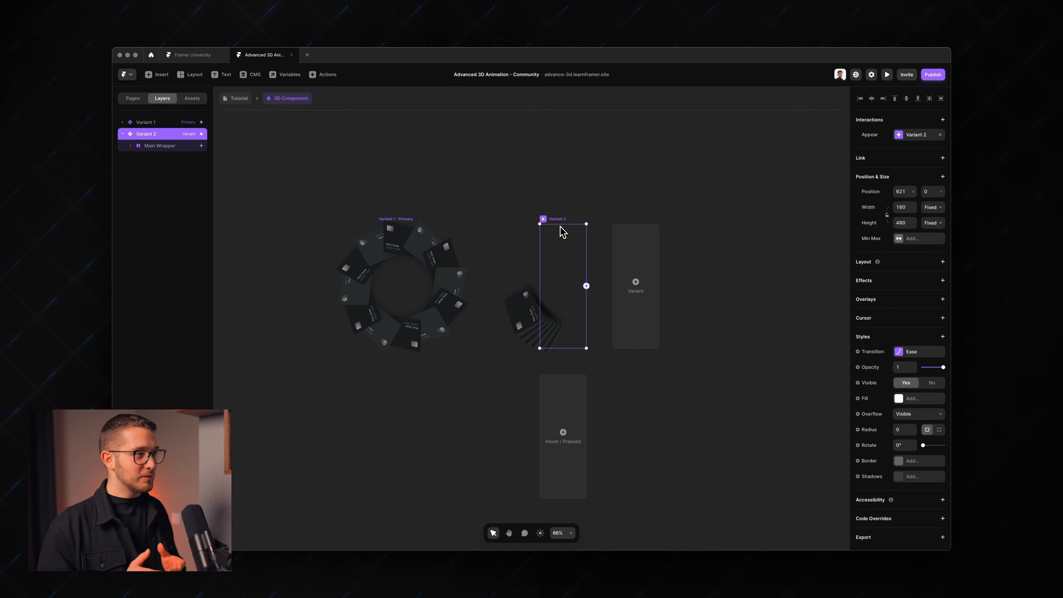
left_click(633, 232)
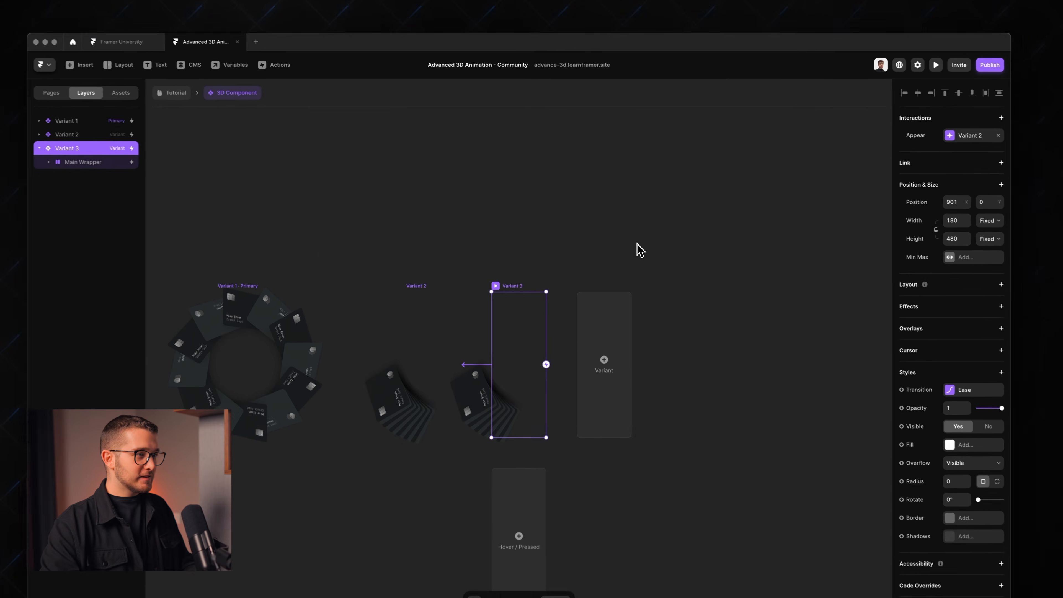
left_click_drag(526, 268, 566, 299)
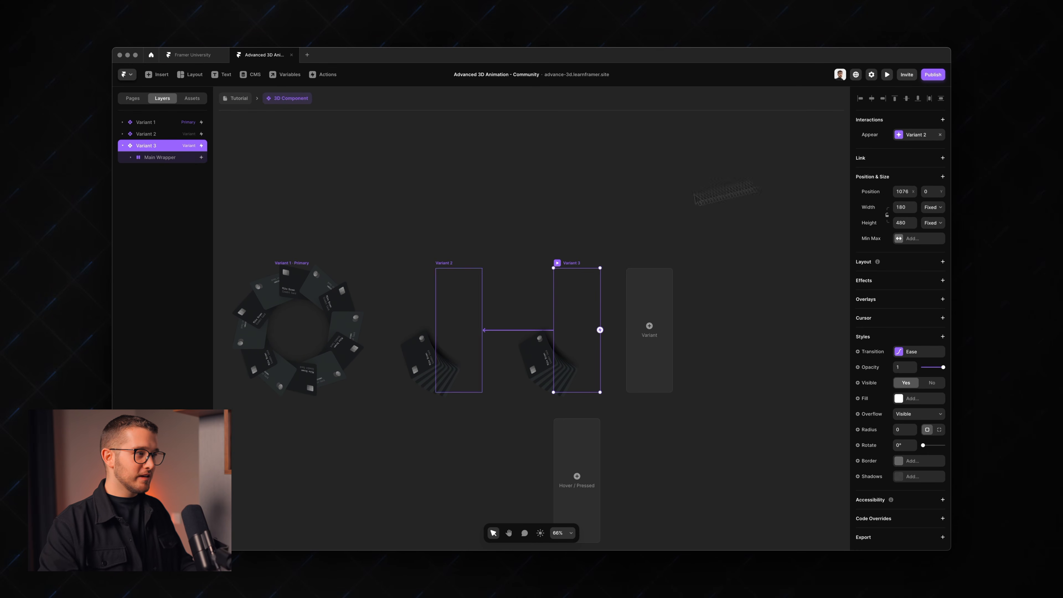
Remove the Appear interaction from Variant 3 so it no longer leads to Variant 2.
left_click(304, 265)
left_click(563, 266)
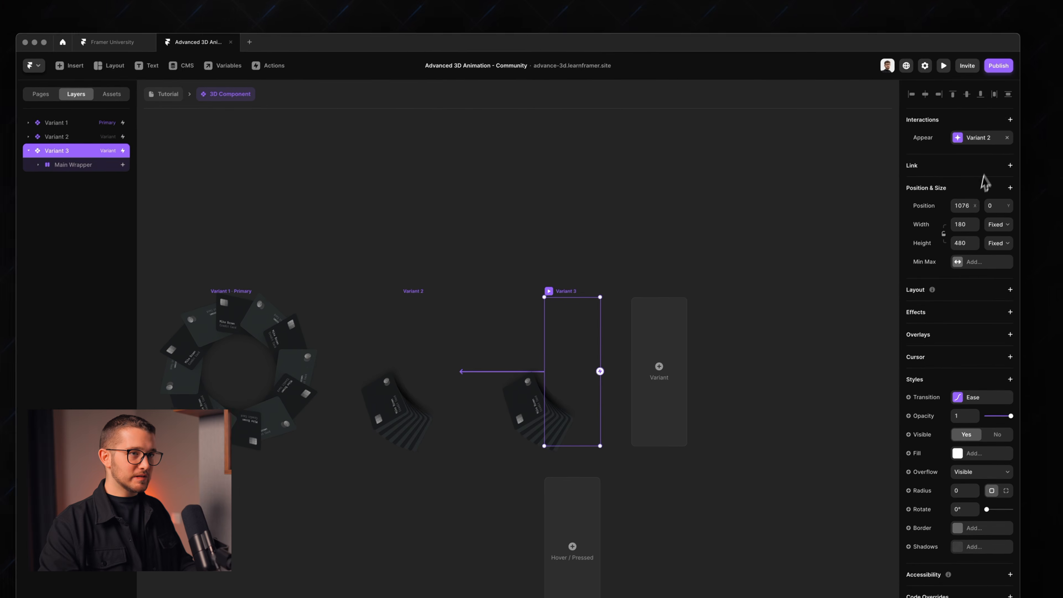
left_click(590, 262)
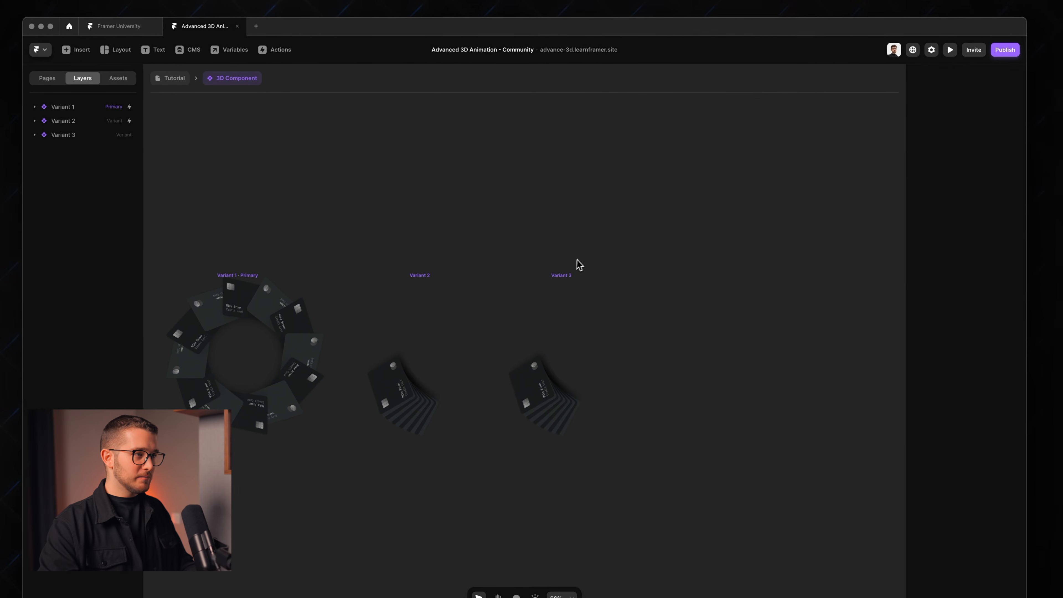
left_click(578, 276)
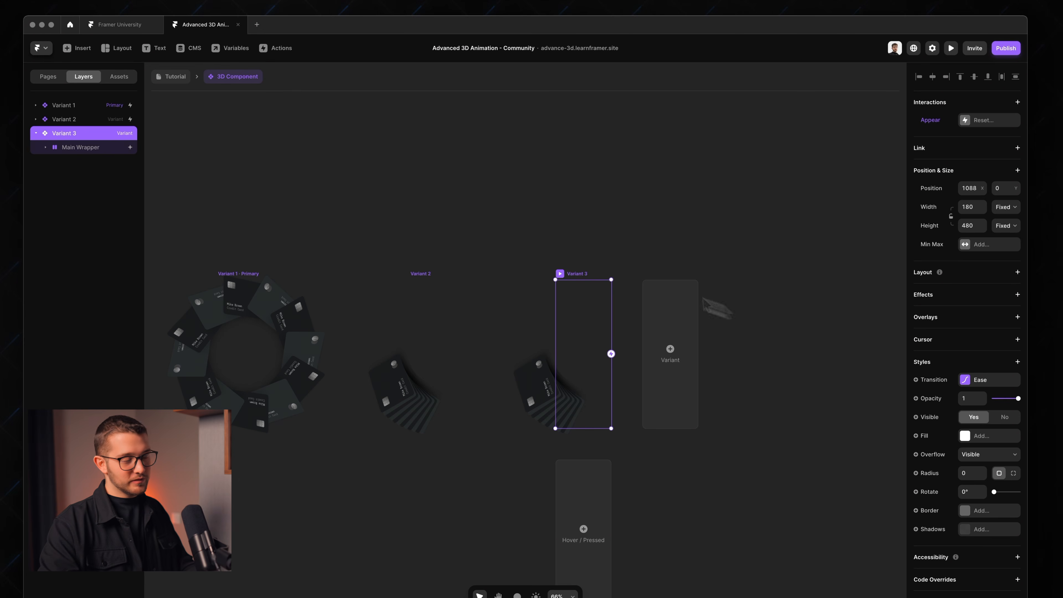
left_click(428, 275)
left_click(573, 274)
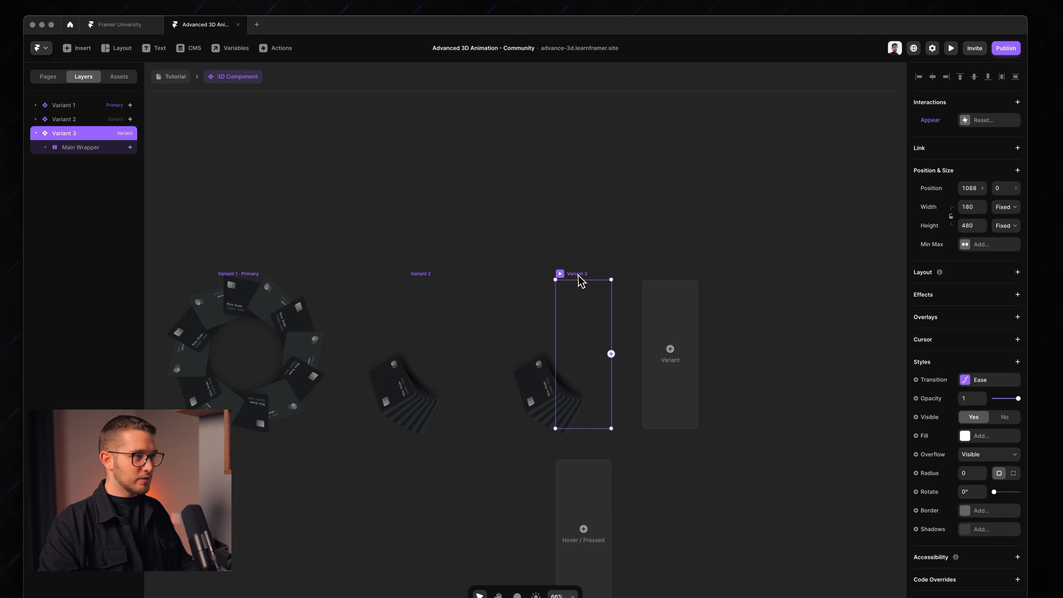
Replay the finished card animation on the published page to examine its motion, and return to the component canvas.
scroll(591, 331, "up", 5)
key("super+r")
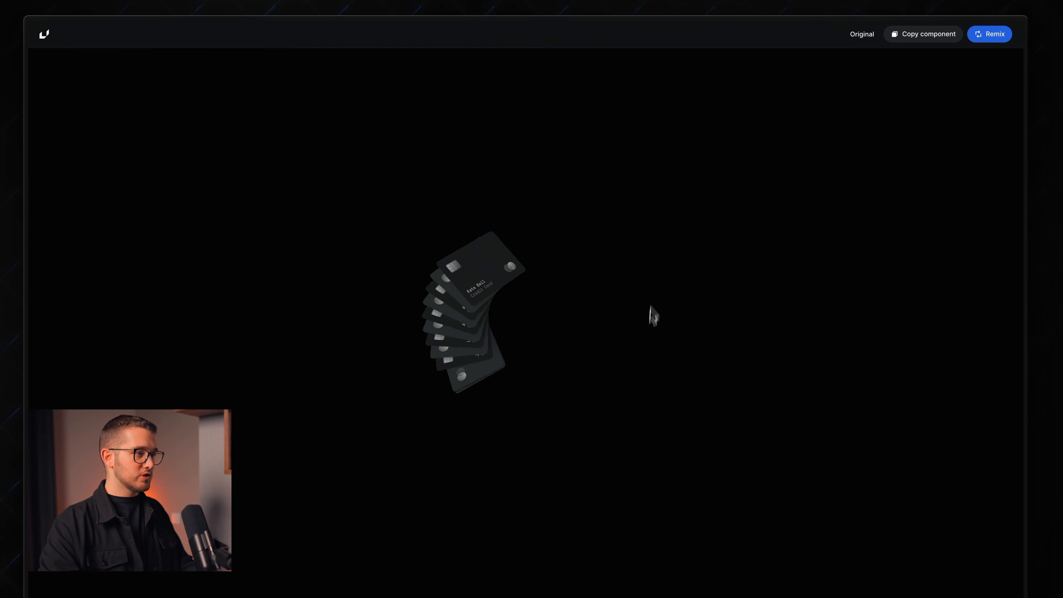
key("super+r")
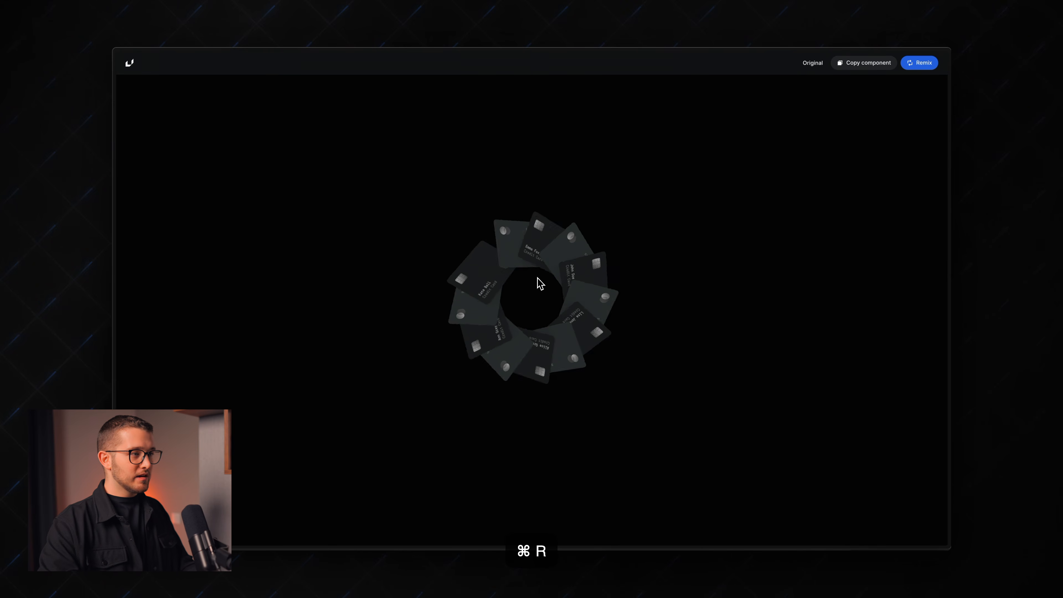
key("super+Tab")
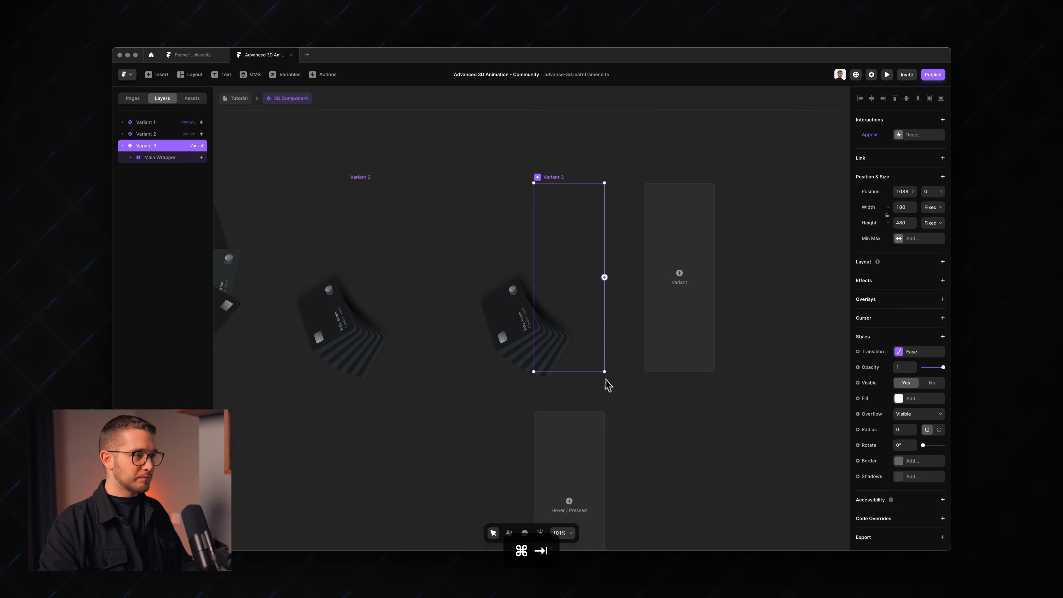
Select Arm 9 in Variant 3's card stack and rotate it to about 551°.
scroll(515, 295, "down", 3)
scroll(518, 295, "up", 4)
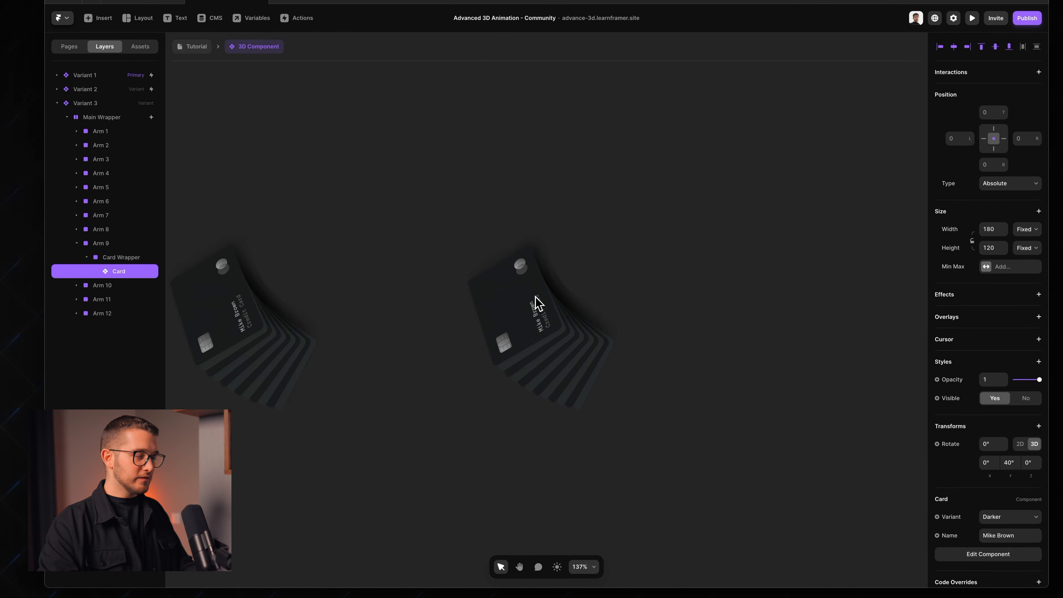
left_click(520, 339)
left_click(500, 278, "super")
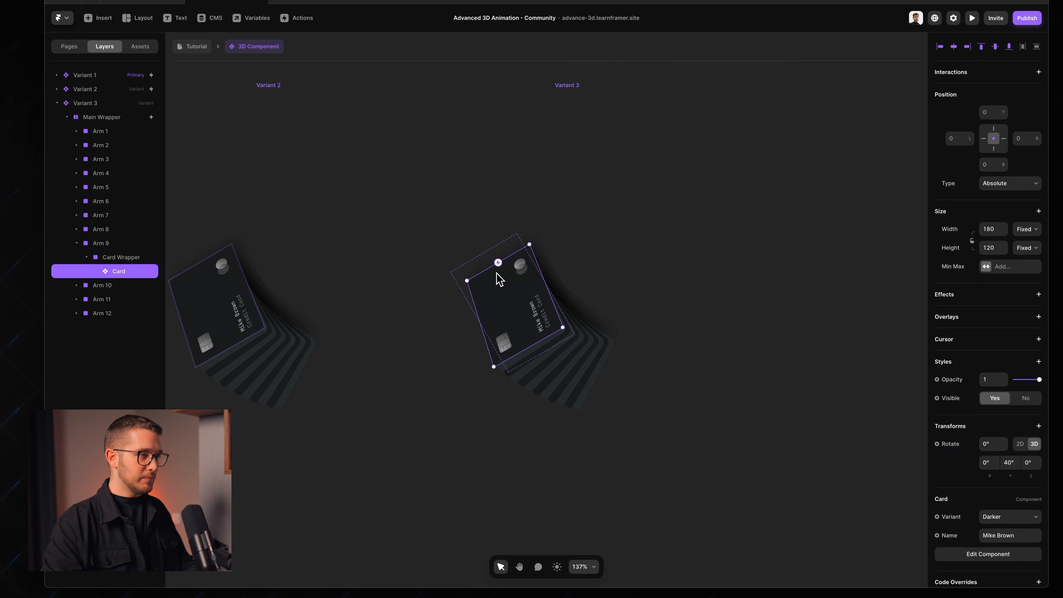
left_click(523, 359)
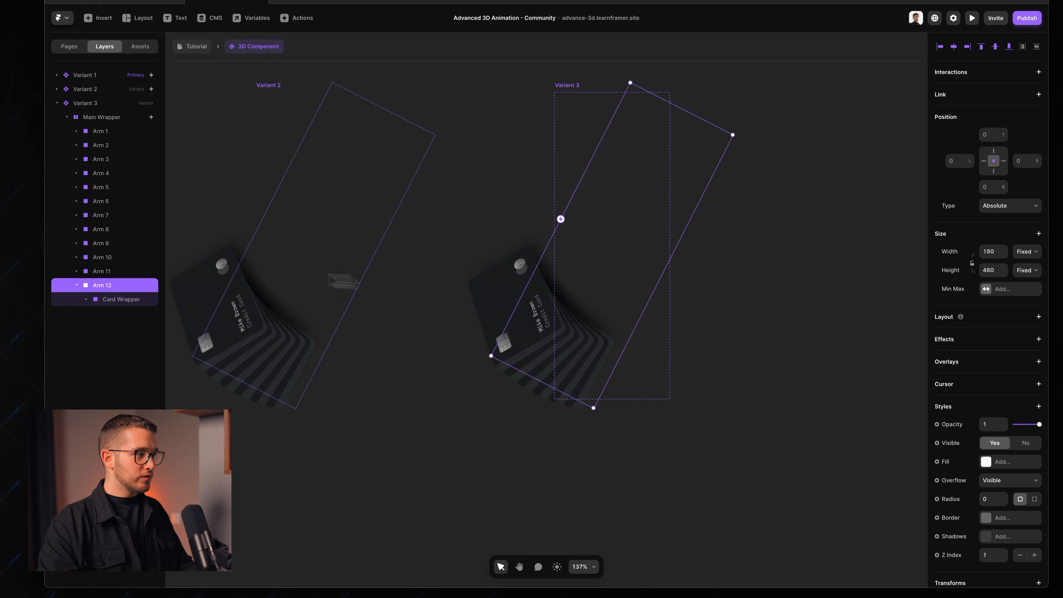
left_click(105, 258)
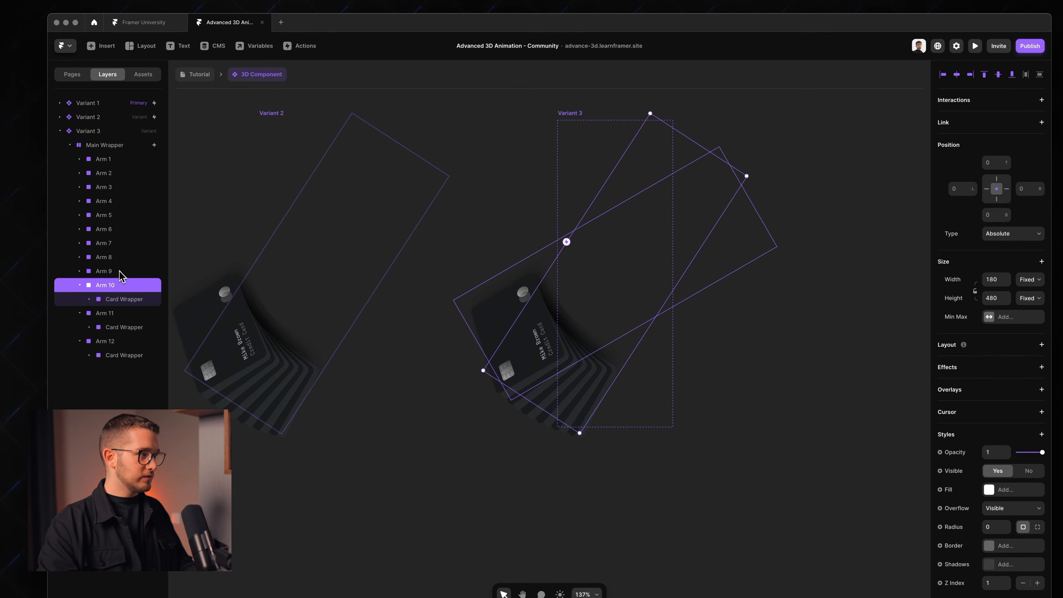
left_click(119, 271)
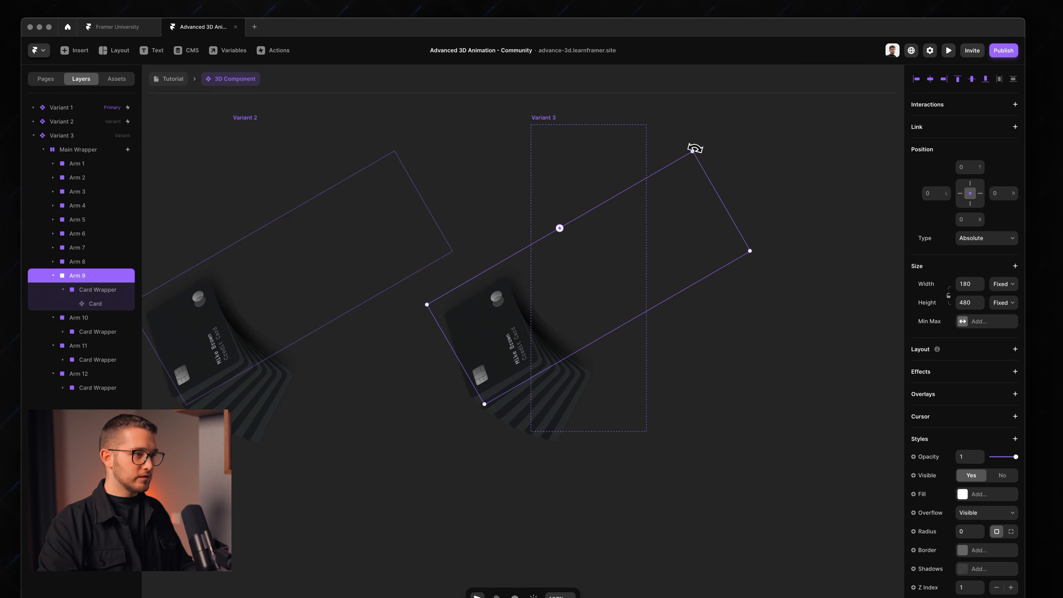
left_click_drag(695, 148, 585, 218)
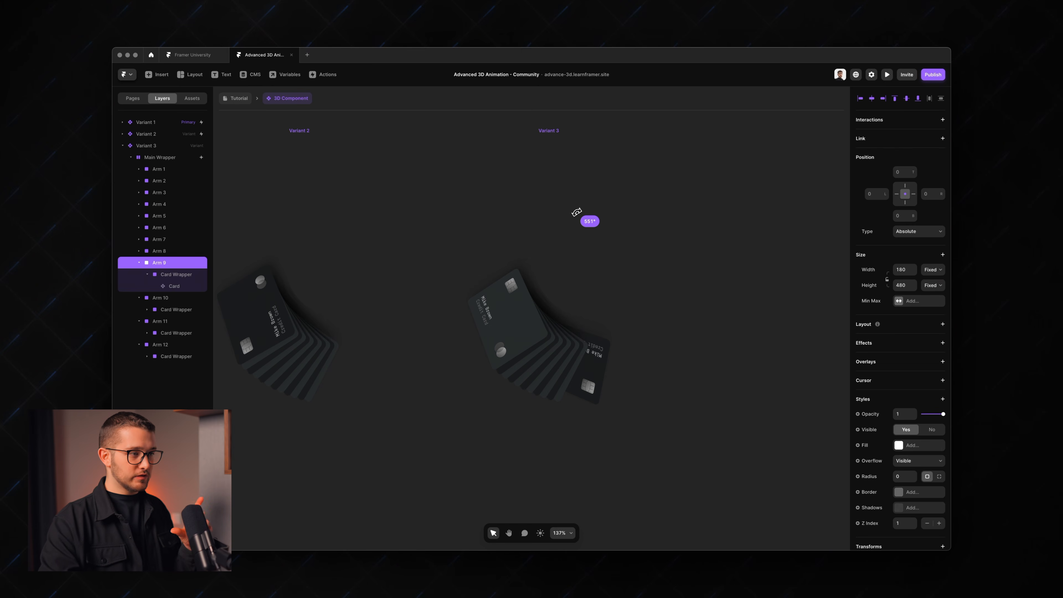
Rotate Arm 9 in Variant 3 further counter-clockwise until its frame stands almost upright.
scroll(577, 212, "down", 3)
scroll(577, 212, "left", 2)
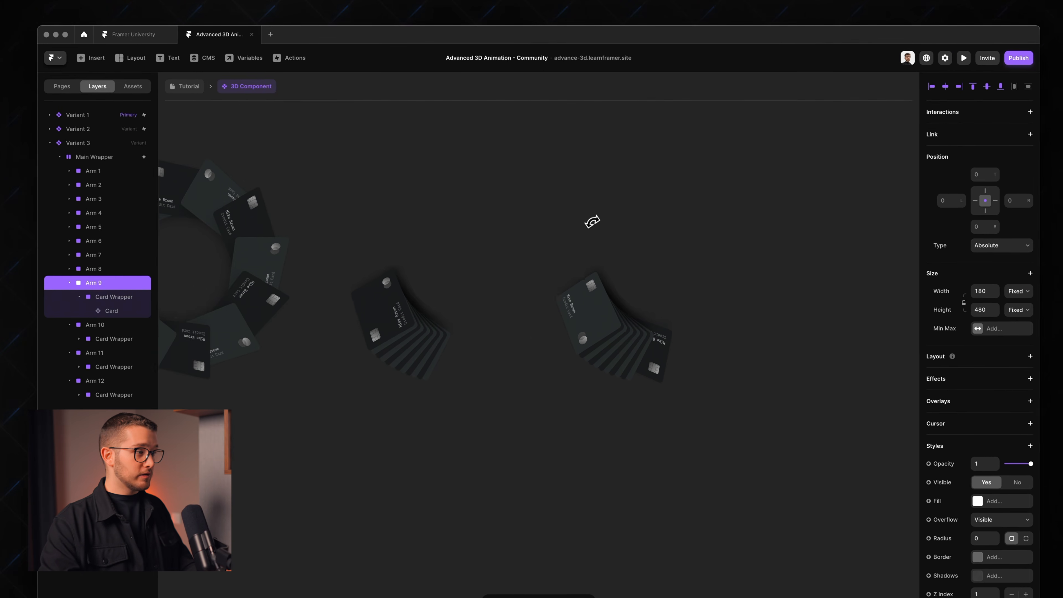
scroll(665, 295, "right", 3)
scroll(665, 295, "up", 3)
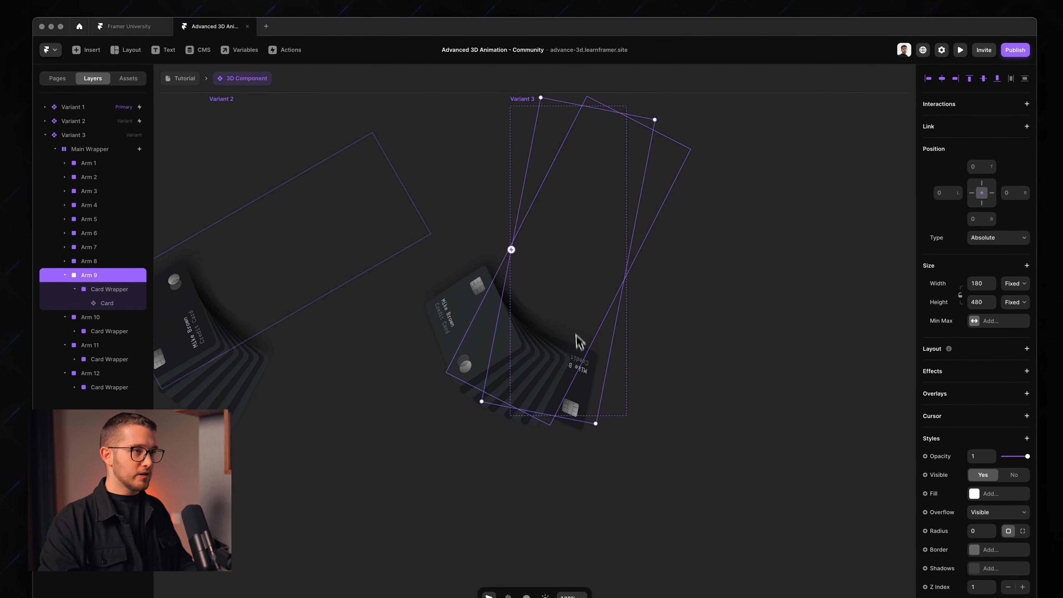
left_click_drag(658, 114, 658, 115)
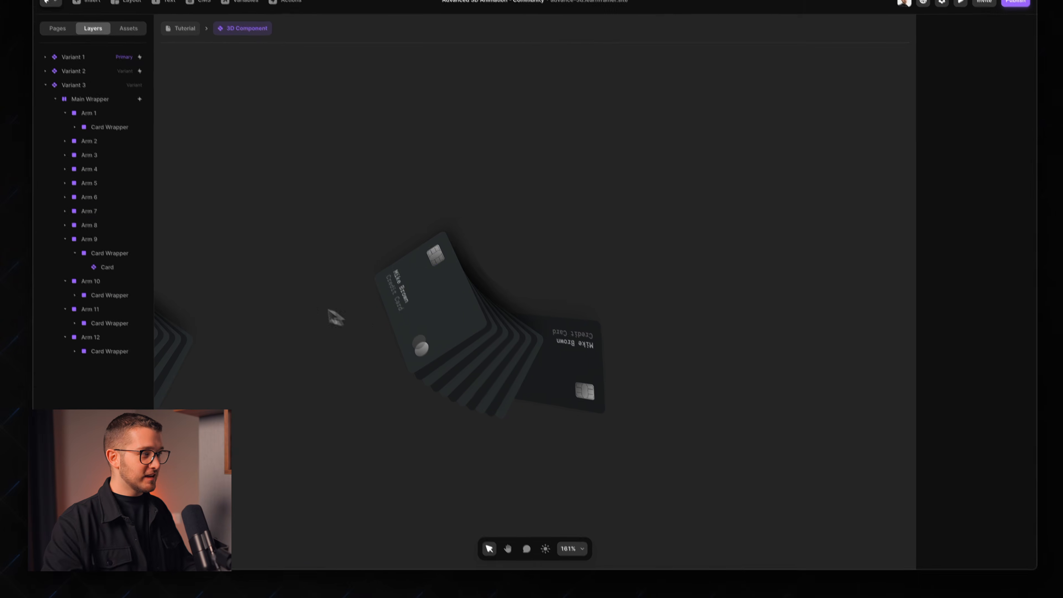
Set Arm 9's rotation in Variant 3 to 537°, which is 30° less than Arm 12's rotation.
left_click(102, 325)
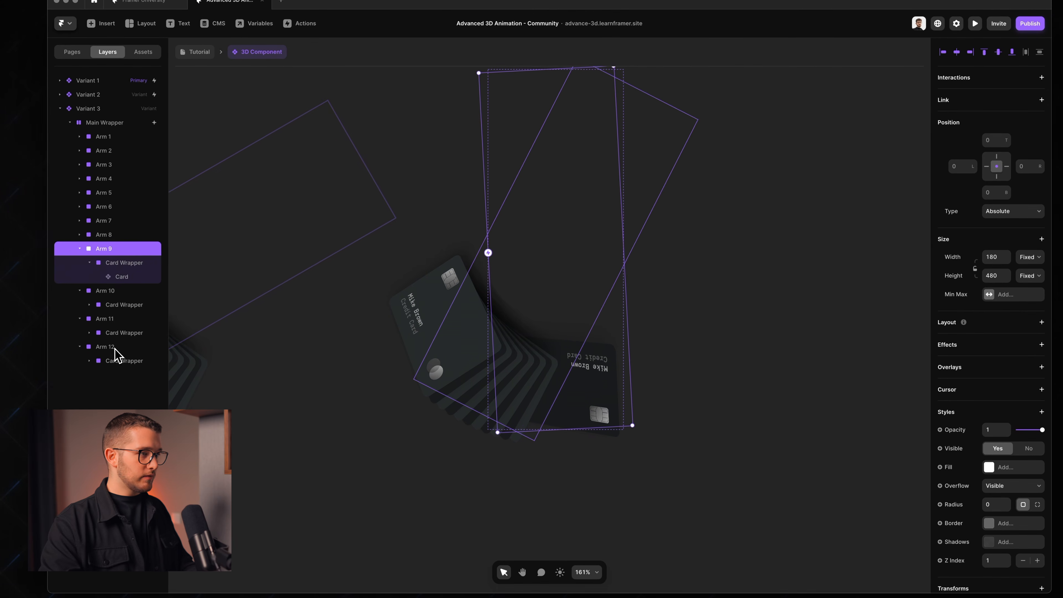
left_click(114, 348)
scroll(996, 460, "down", 3)
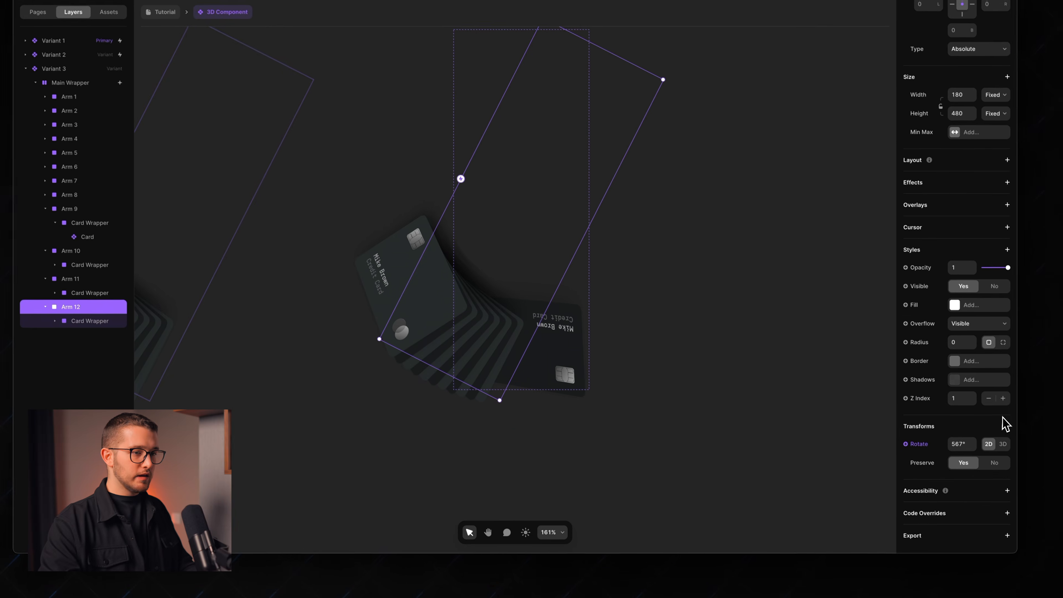
left_click(955, 441)
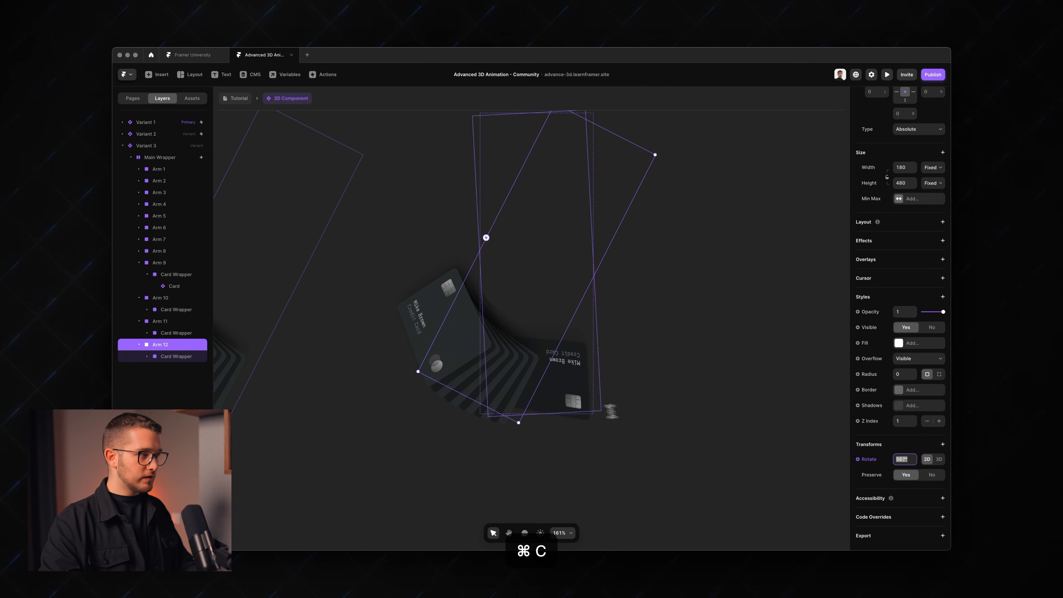
left_click(166, 169)
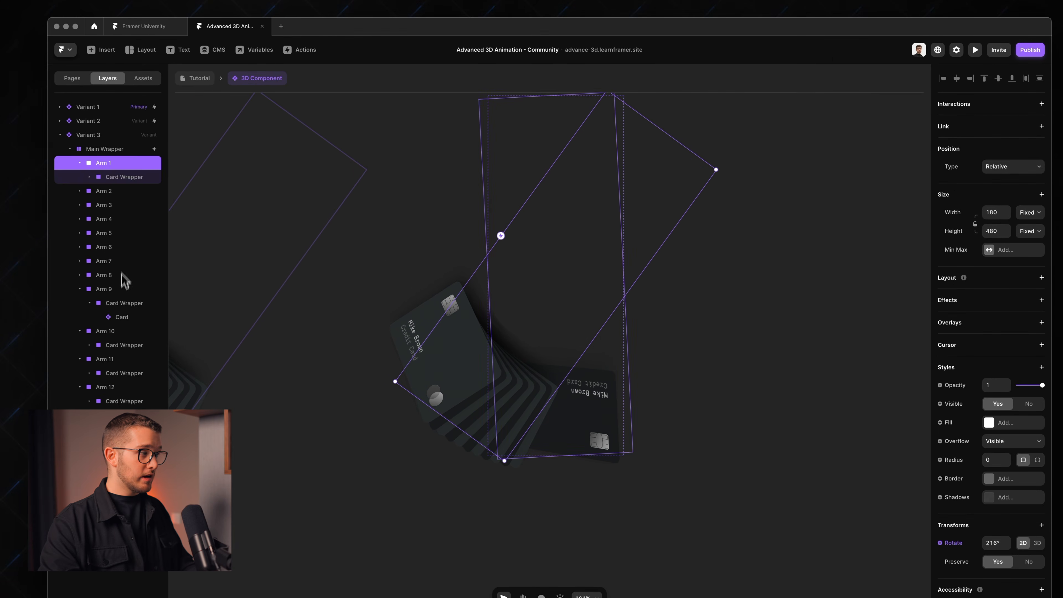
left_click(119, 288)
scroll(1004, 515, "down", 3)
left_click(961, 441)
type("567°")
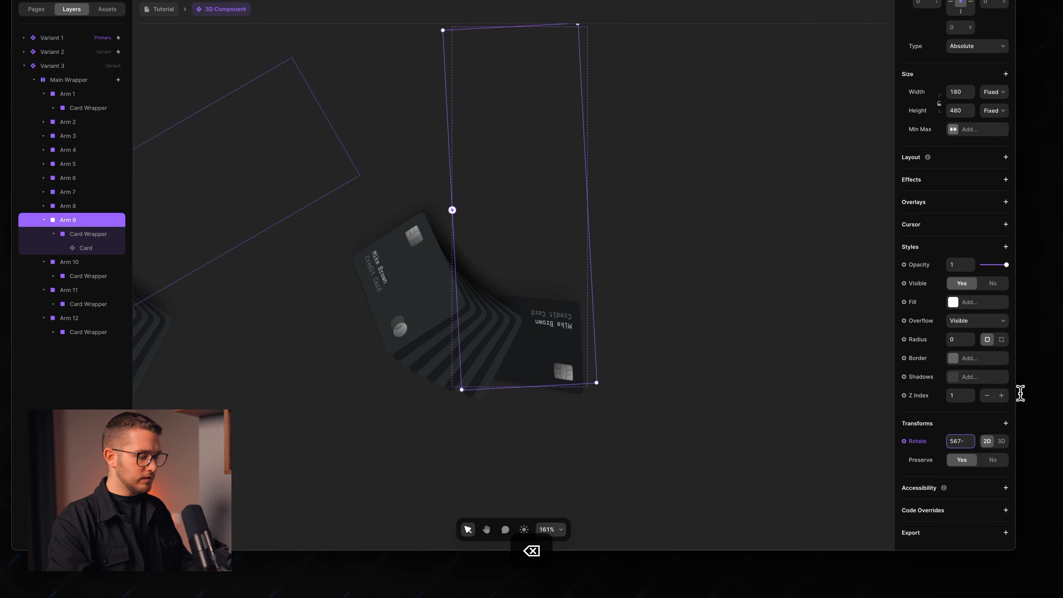
left_click(70, 322)
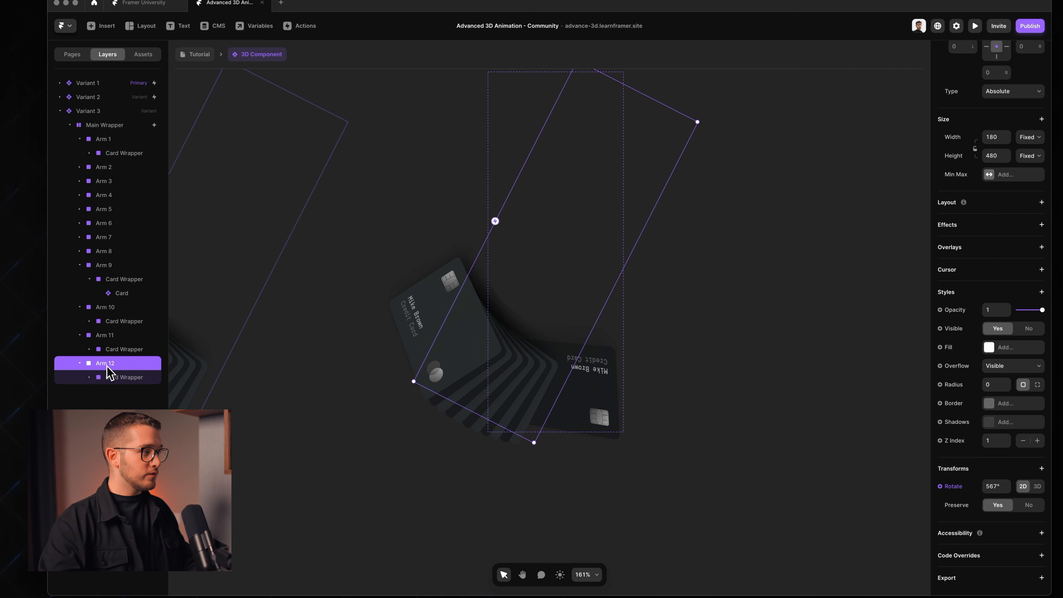
left_click(109, 265)
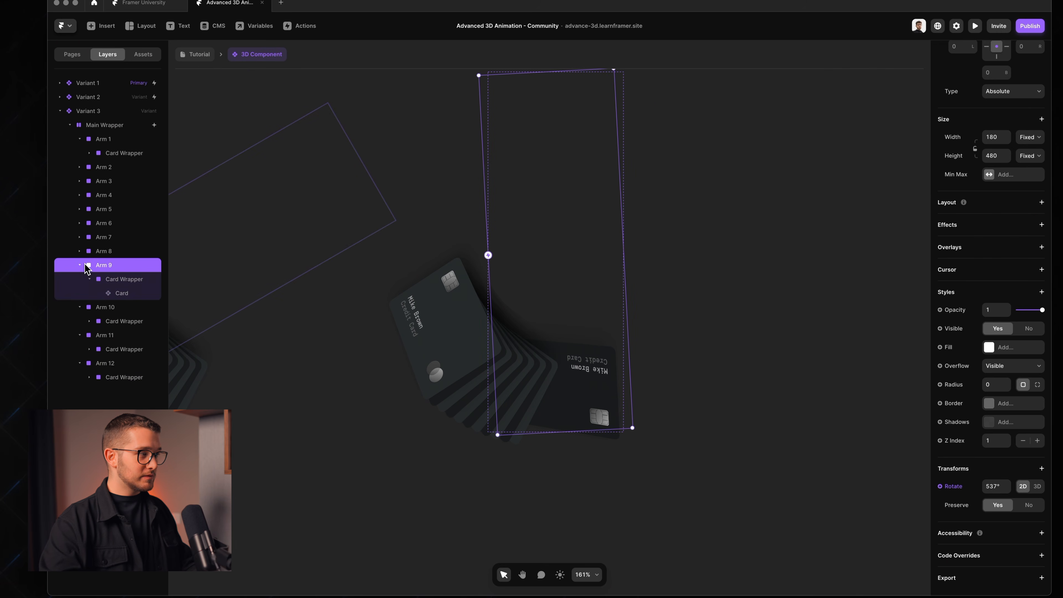
Set Arm 8's rotation in Variant 3 to 507° by subtracting 30° from Arm 9's rotation.
left_click(104, 251)
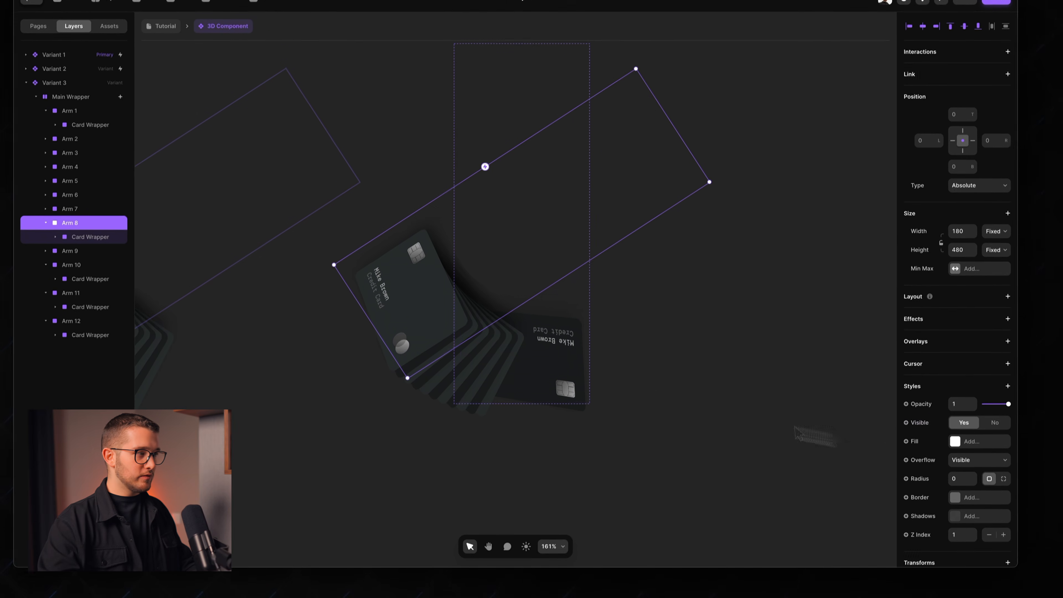
left_click(99, 278)
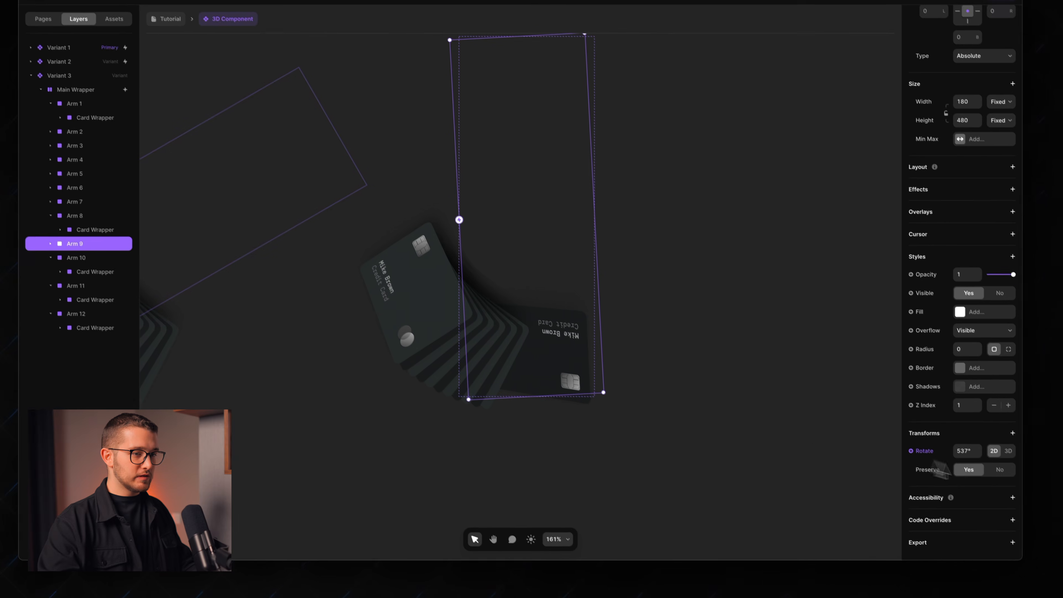
left_click(961, 443)
key("super+c")
left_click(73, 207)
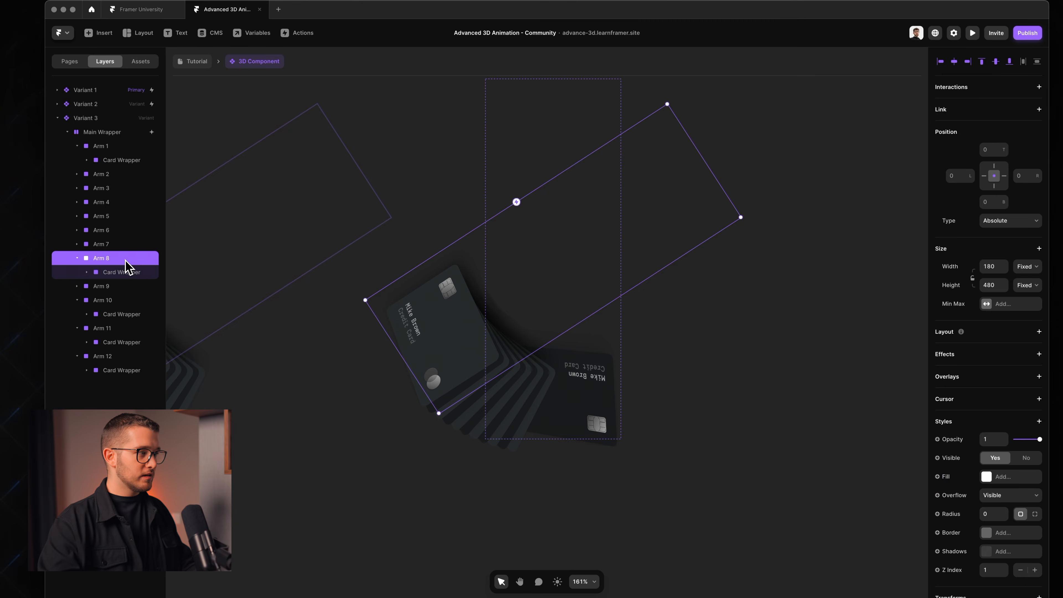
scroll(962, 440, "down", 3)
left_click(963, 454)
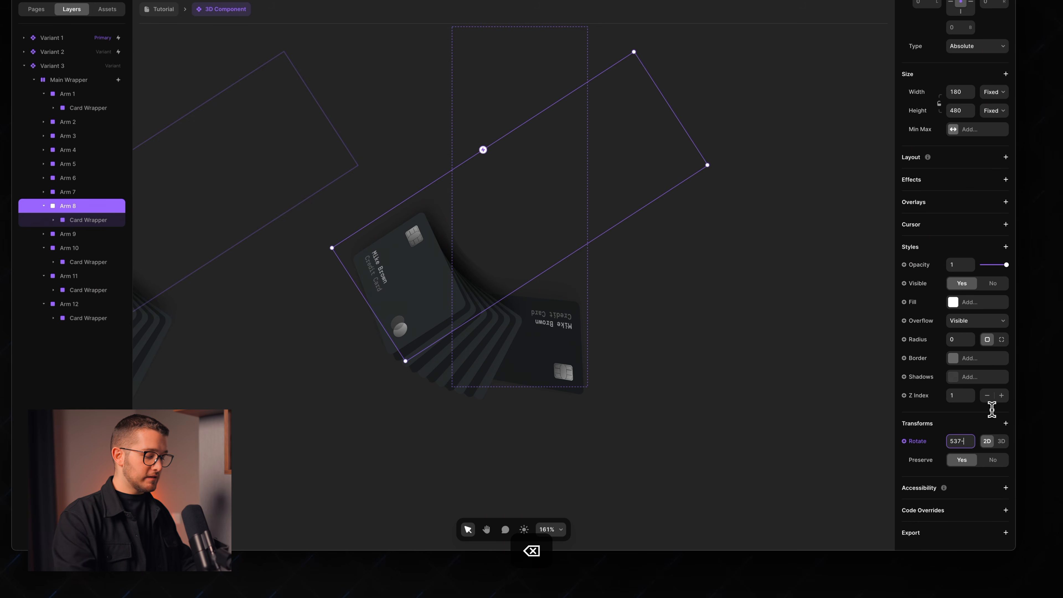
type("30")
key("Return")
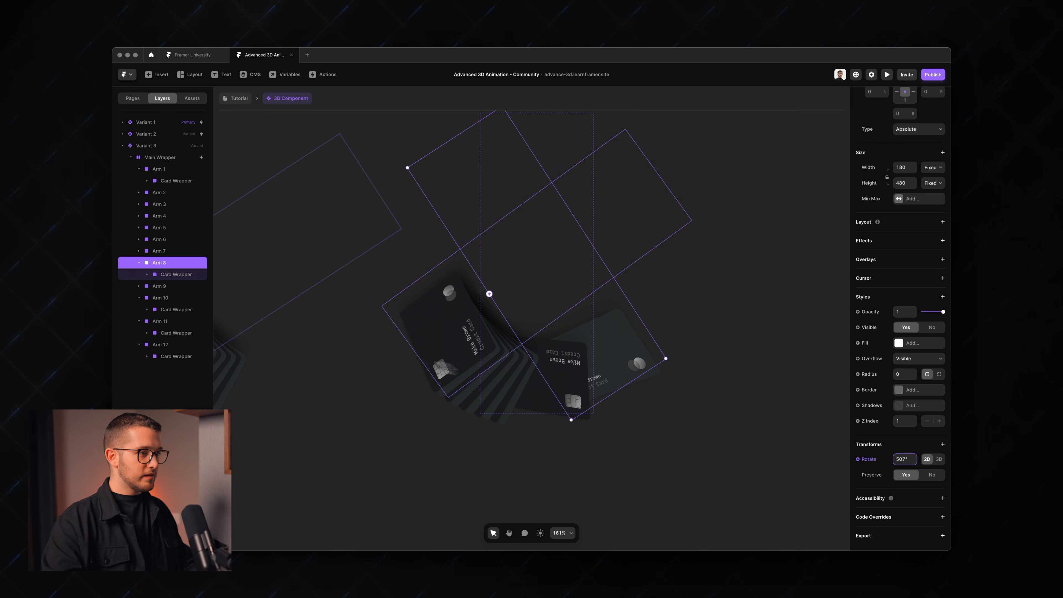
Rotate Arms 7 down to 1 in Variant 3, each 30° less than the next-higher arm, starting from Arm 8's 507°.
key("super+c")
left_click(161, 251)
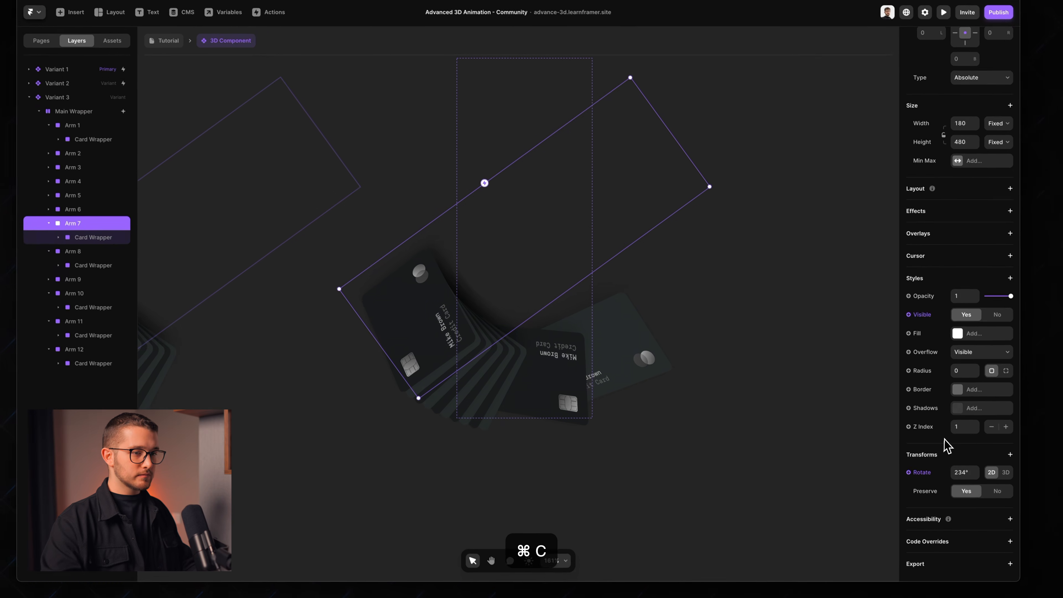
left_click(958, 452)
key("super+v")
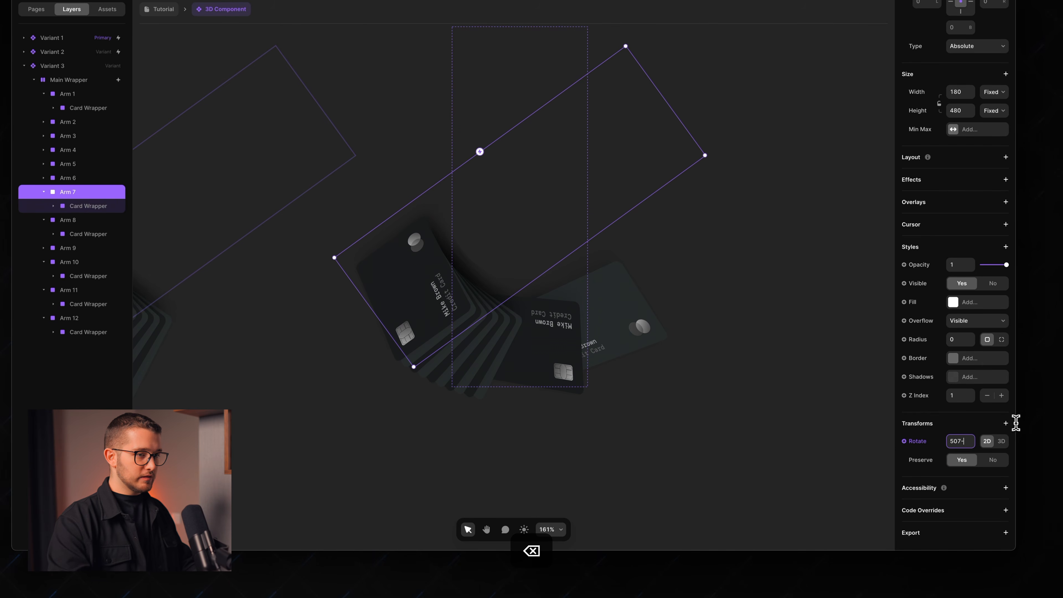
type("-30")
key("Return")
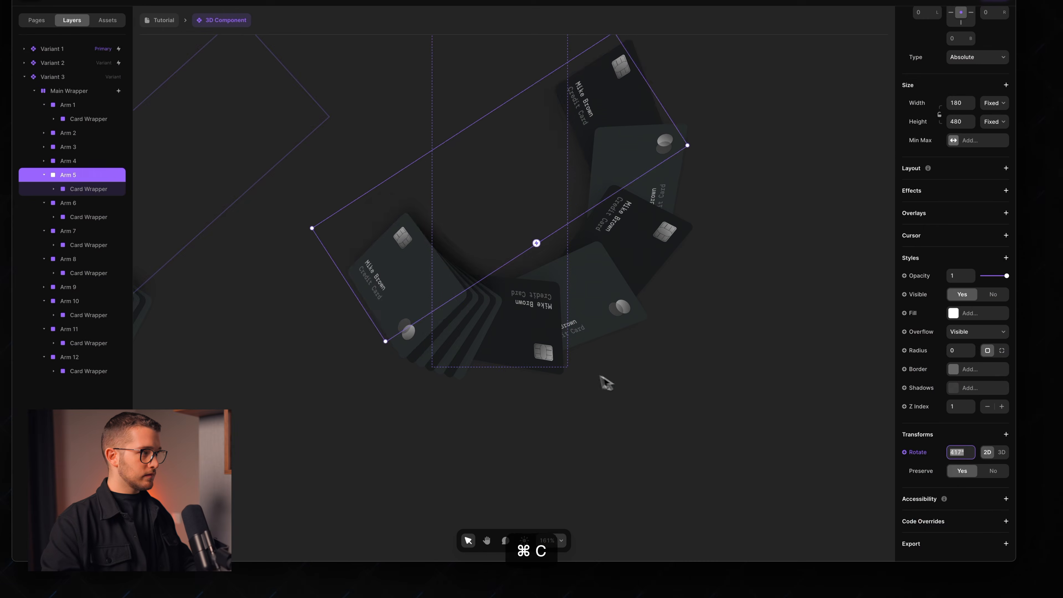
key("super+c")
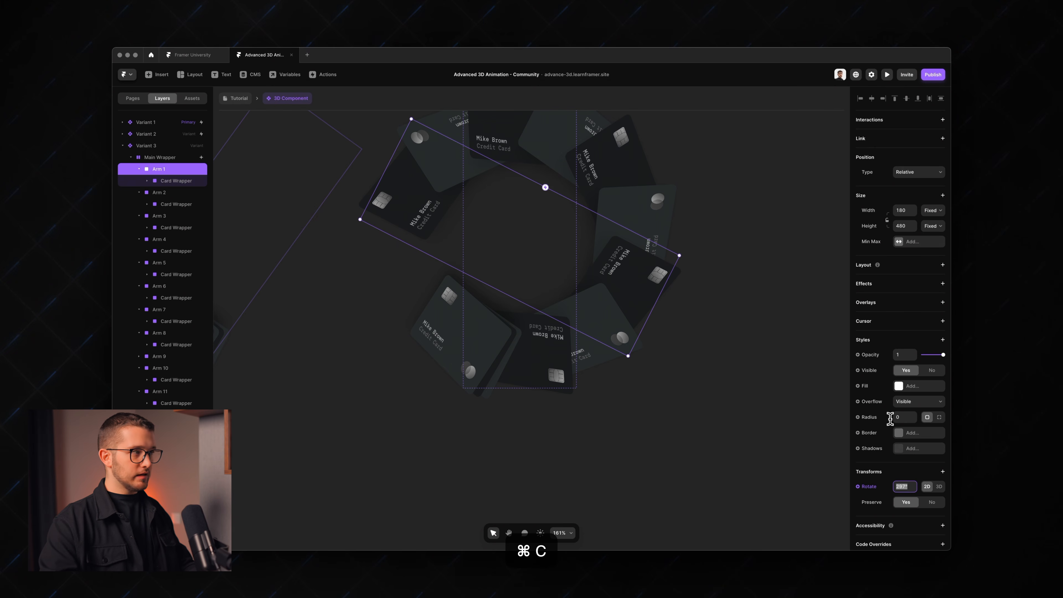
Rotate Arm 10 in Variant 3 freehand to 627° so its card lines up in the open part of the ring.
left_click(167, 355)
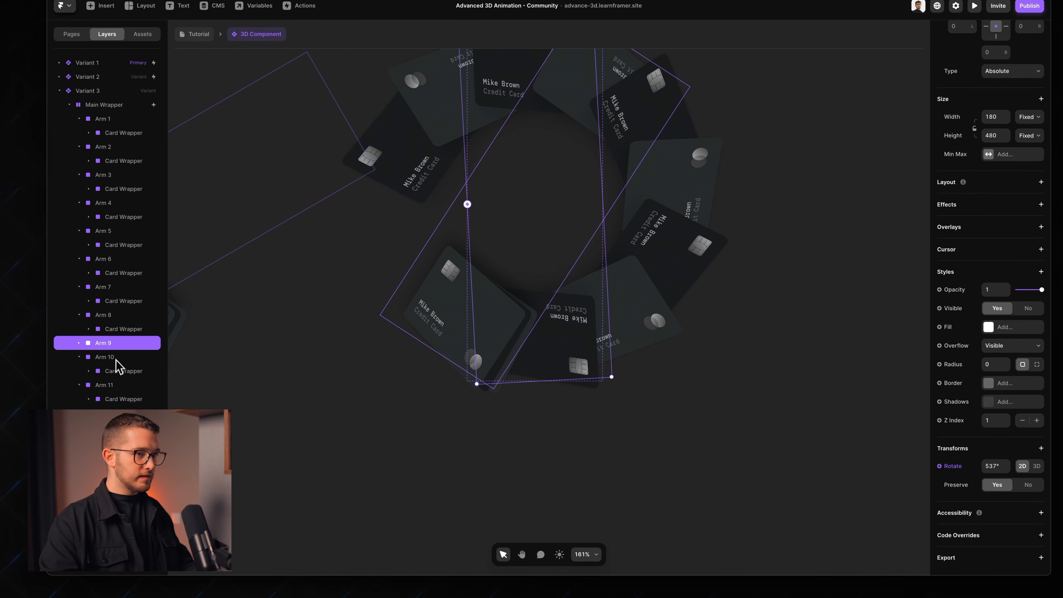
left_click(118, 358)
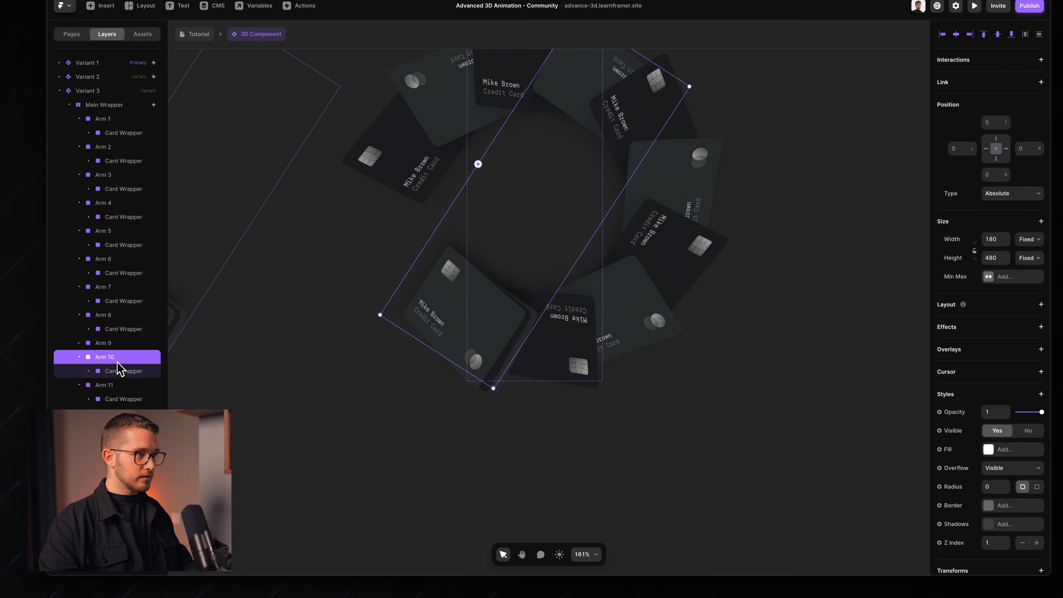
scroll(963, 461, "down", 3)
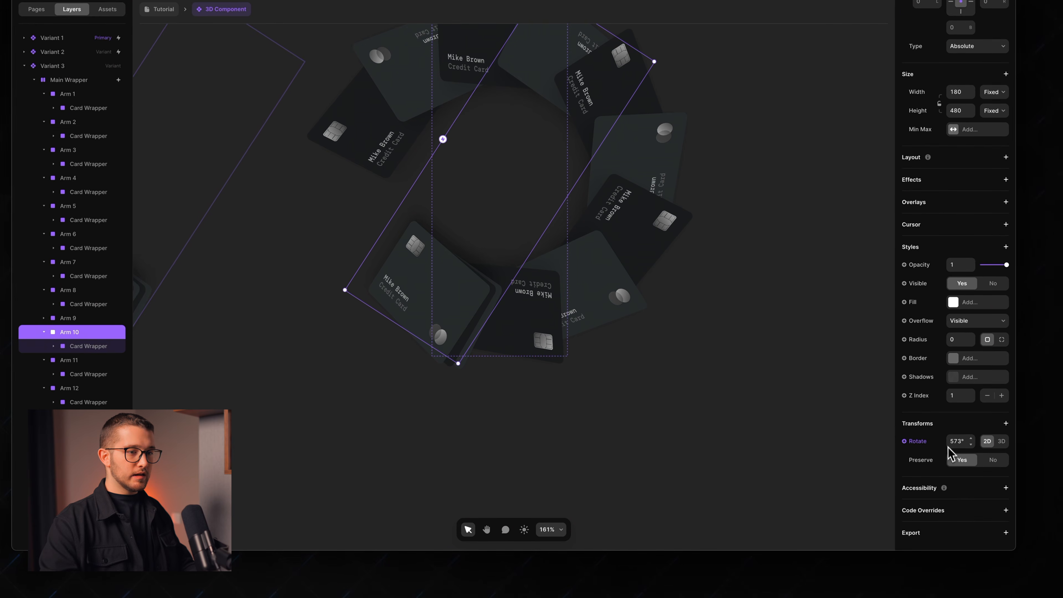
scroll(785, 443, "down", 3)
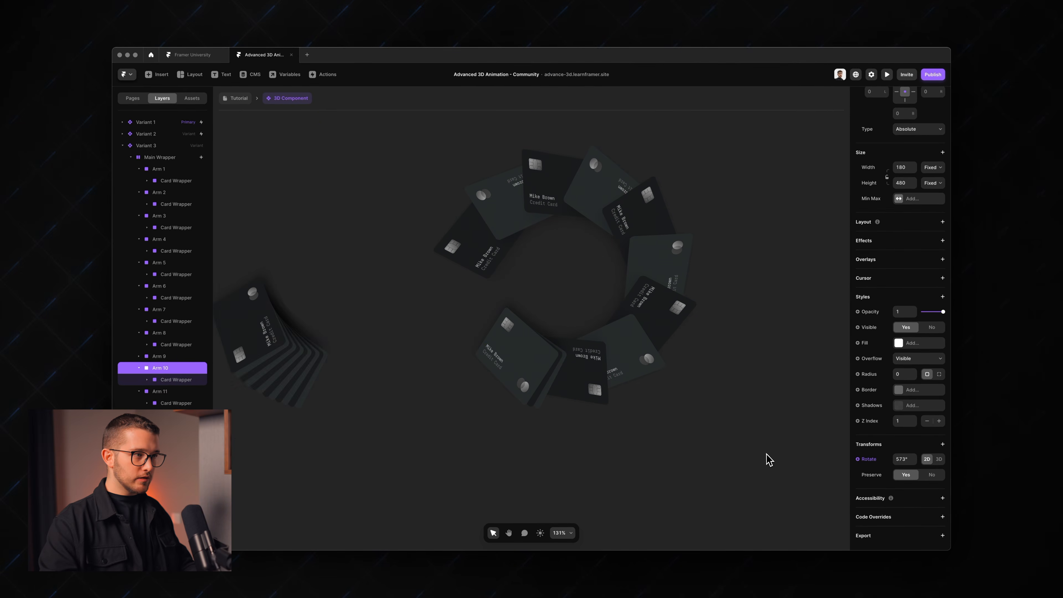
scroll(786, 443, "up", 1)
left_click_drag(566, 96, 566, 97)
left_click_drag(578, 157, 664, 255)
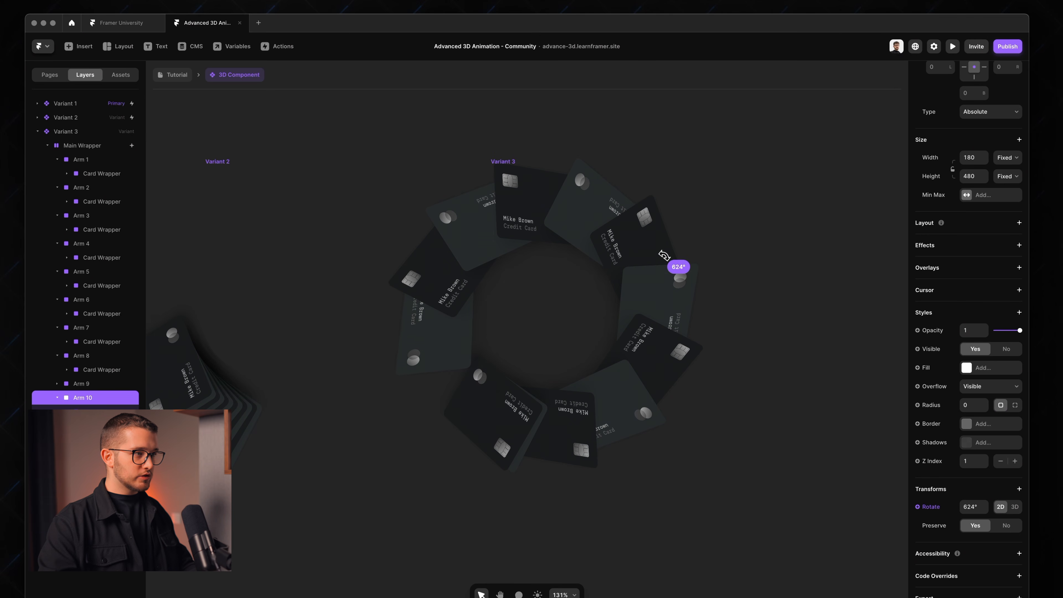
scroll(417, 297, "up", 3)
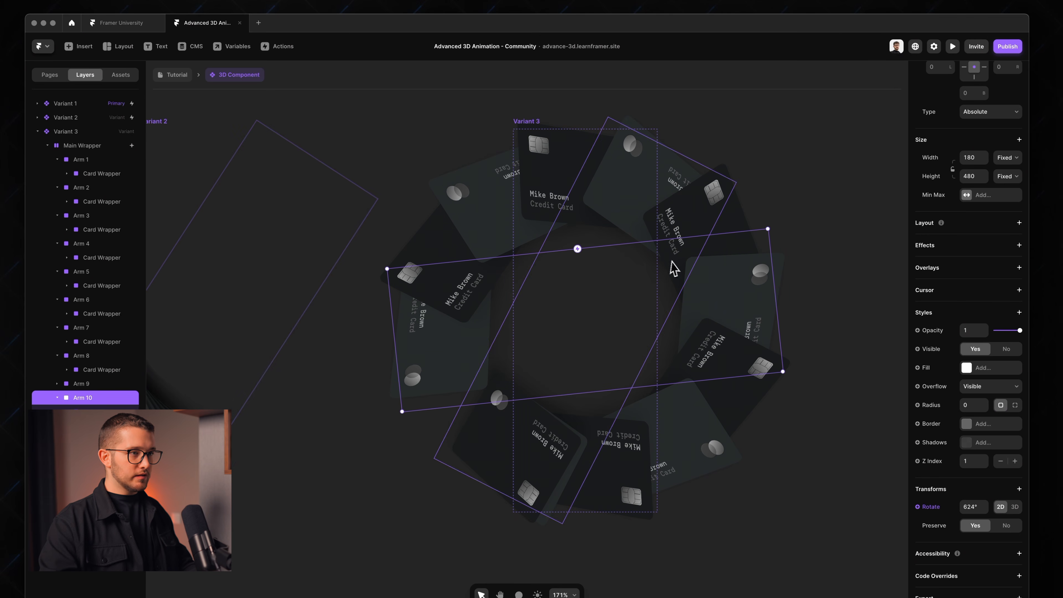
mouse_move(768, 223)
left_mouse_down()
mouse_move(782, 236)
mouse_move(779, 218)
left_mouse_up()
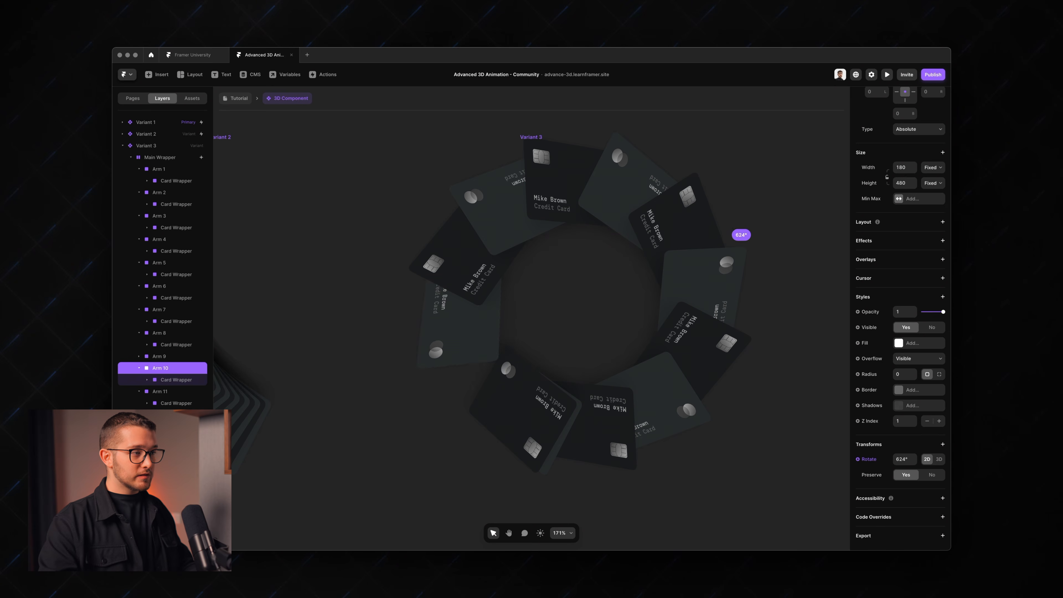
left_click_drag(559, 346, 693, 247)
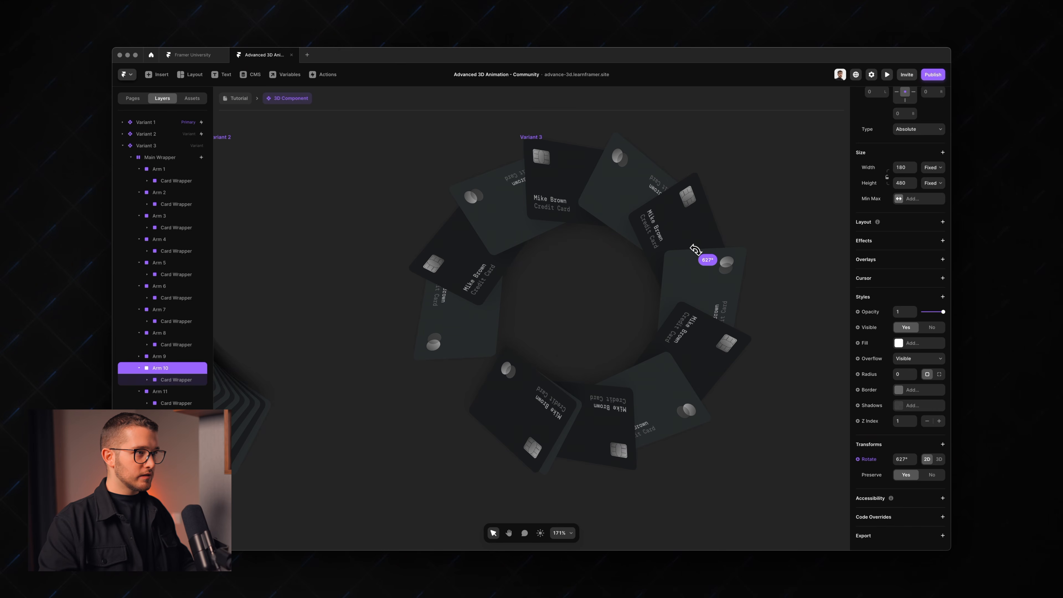
left_click_drag(696, 250, 696, 250)
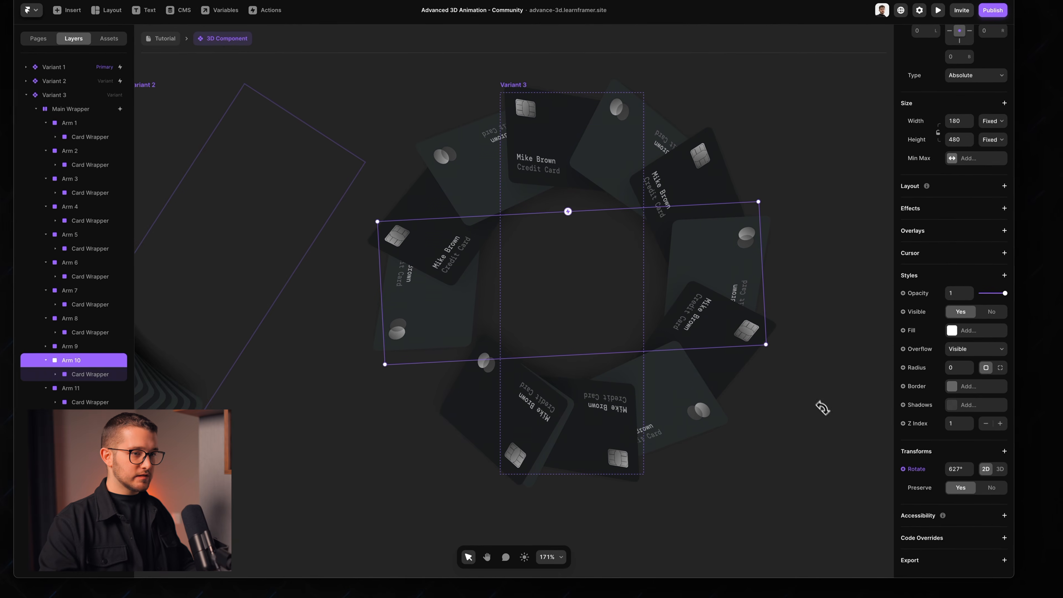
Set Arm 11's rotation starting from Arm 10's 627° so its card fills the remaining gap in Variant 3's ring.
left_click(956, 468)
key("super+a")
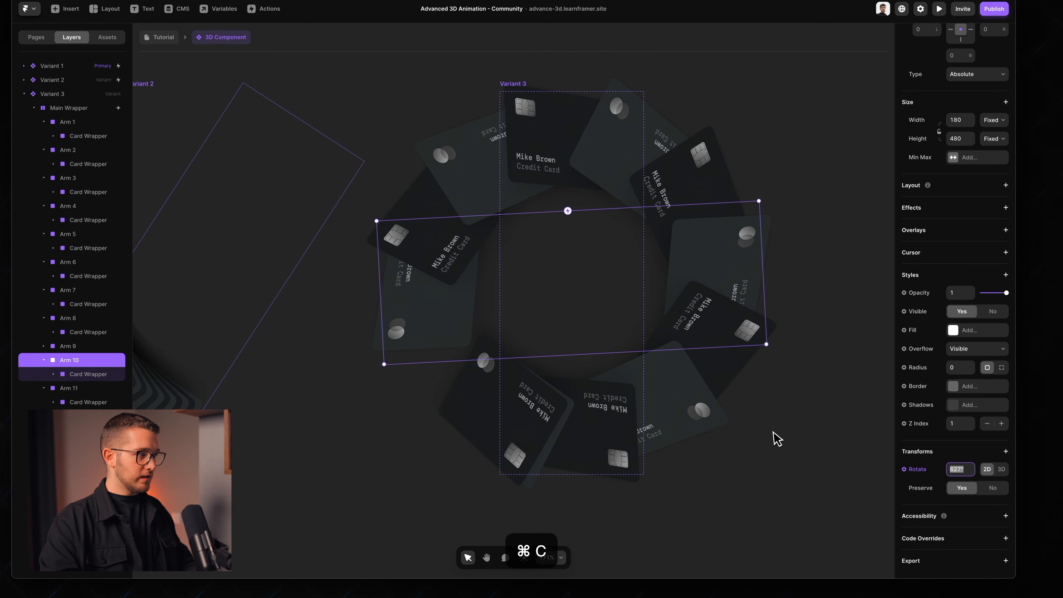
left_click(84, 388)
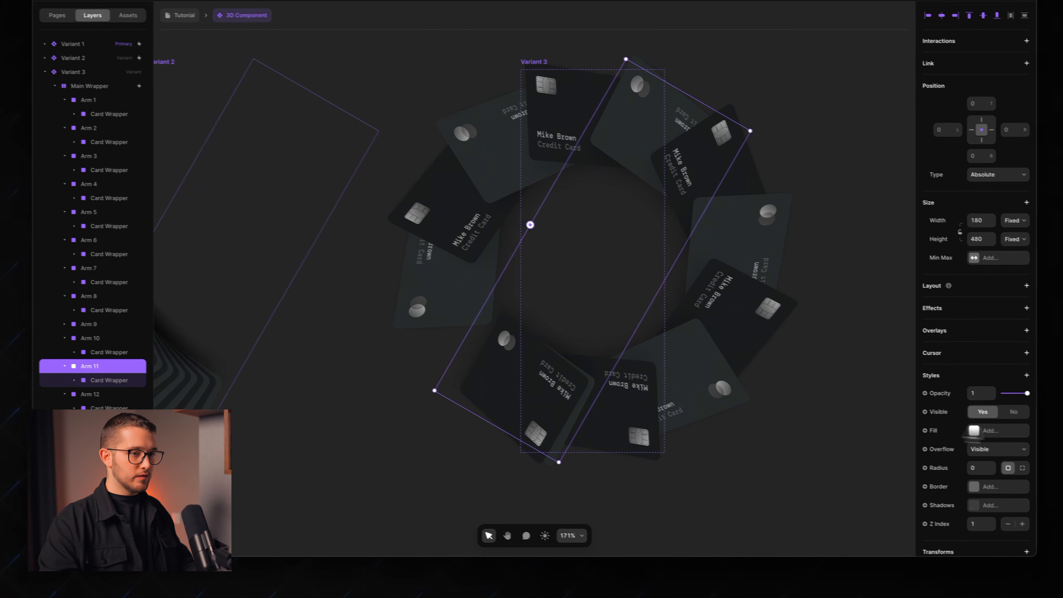
scroll(992, 450, "down", 3)
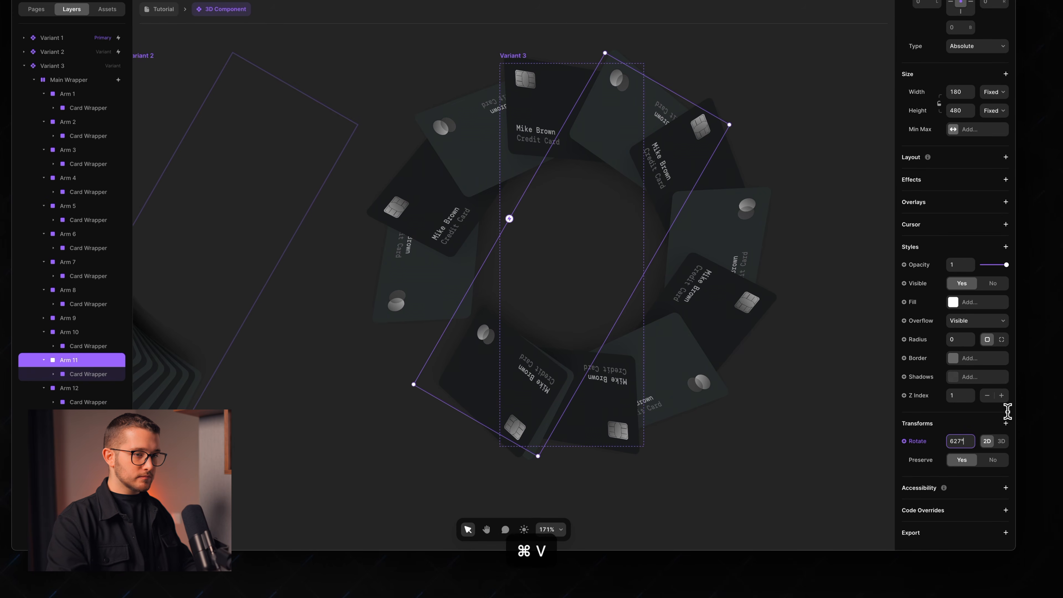
key("Return")
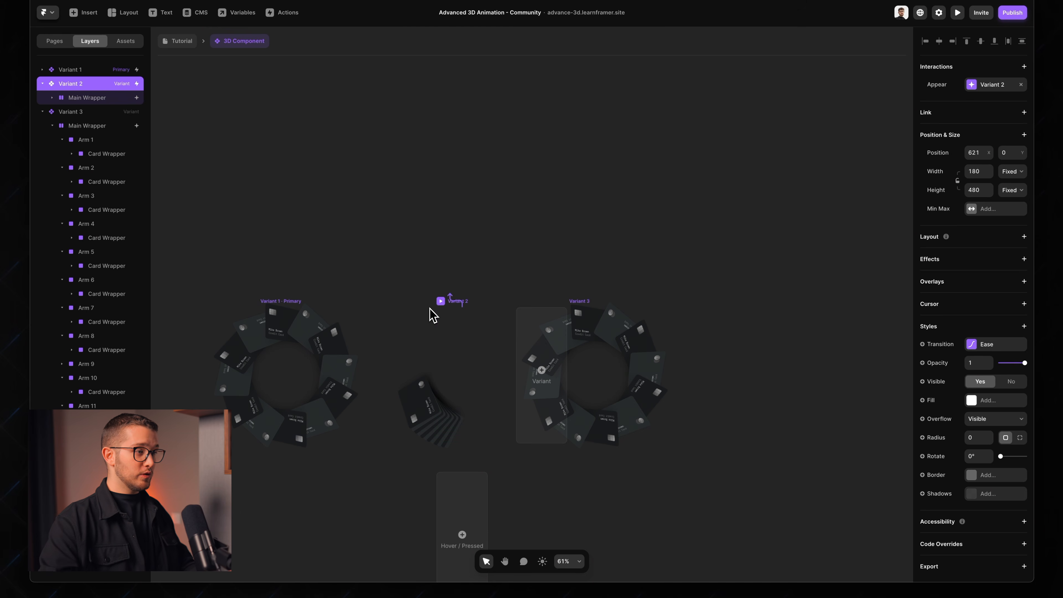
Connect Variant 2 to Variant 3 with an Appear interaction delayed by 1 second.
left_click_drag(636, 323, 597, 358)
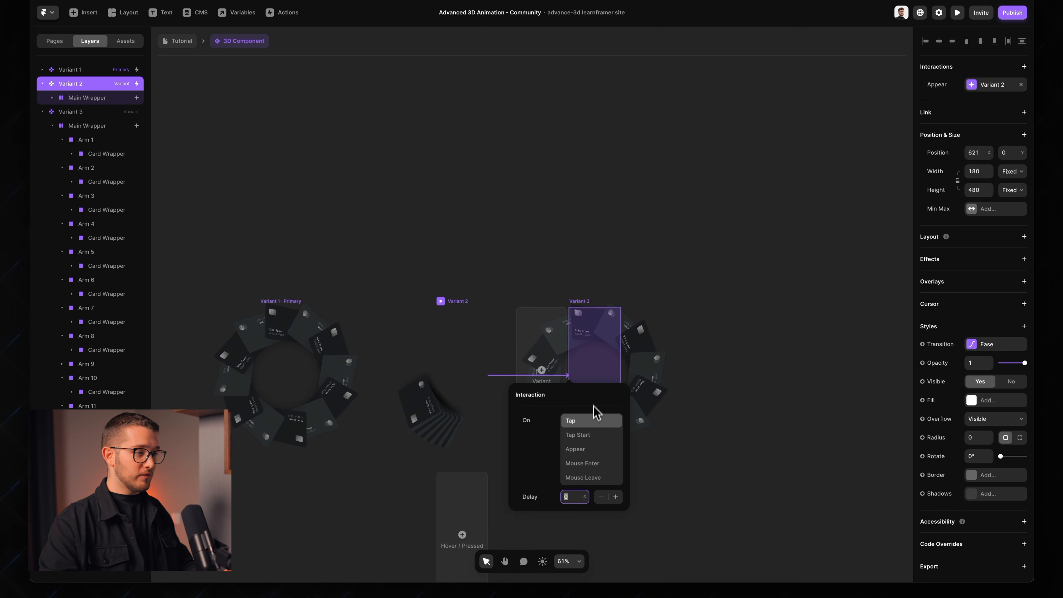
left_click(584, 450)
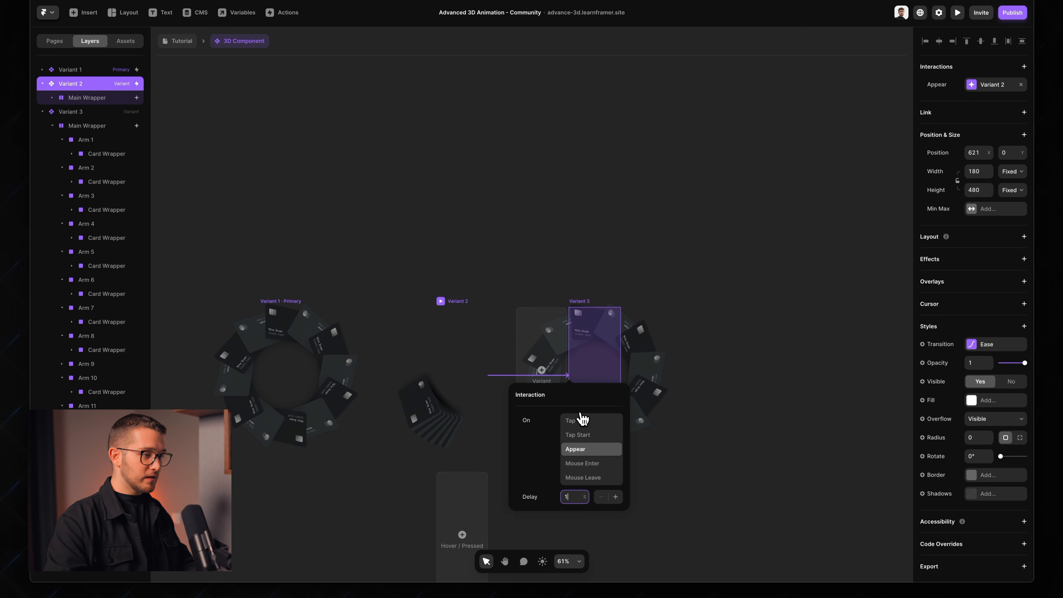
left_click(517, 186)
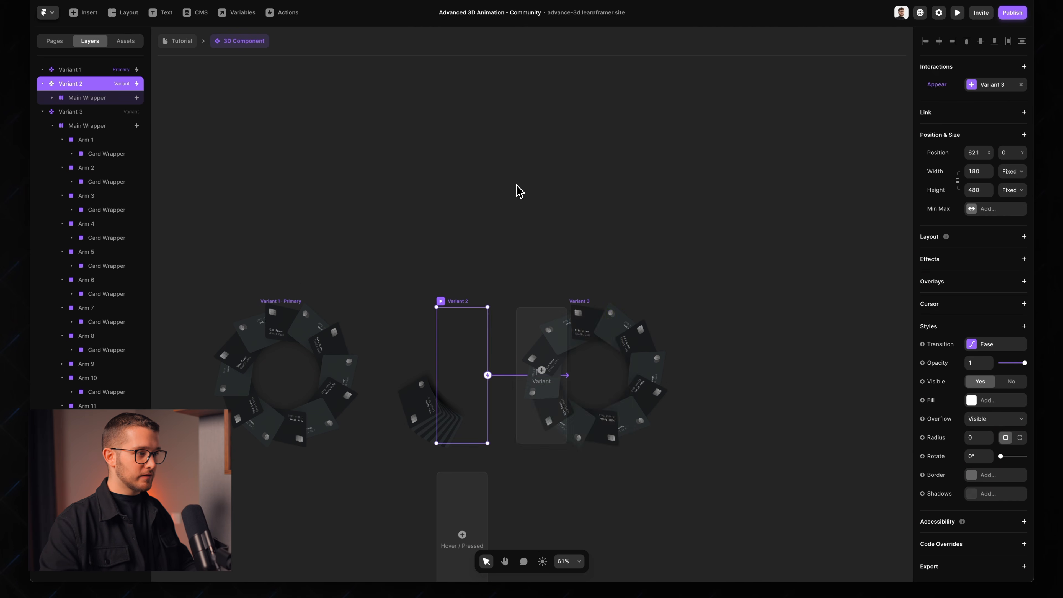
Check the interaction from Variant 1 to Variant 2 and preview the card animation starting from Variant 1.
scroll(517, 187, "down", 1)
scroll(516, 186, "left", 2)
left_click(347, 248)
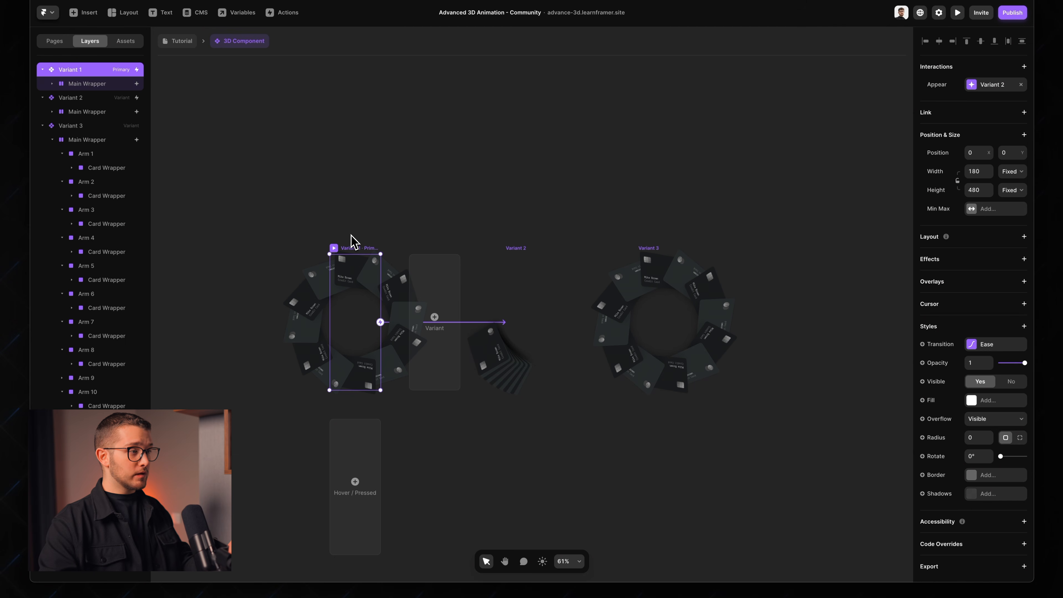
left_click(519, 248)
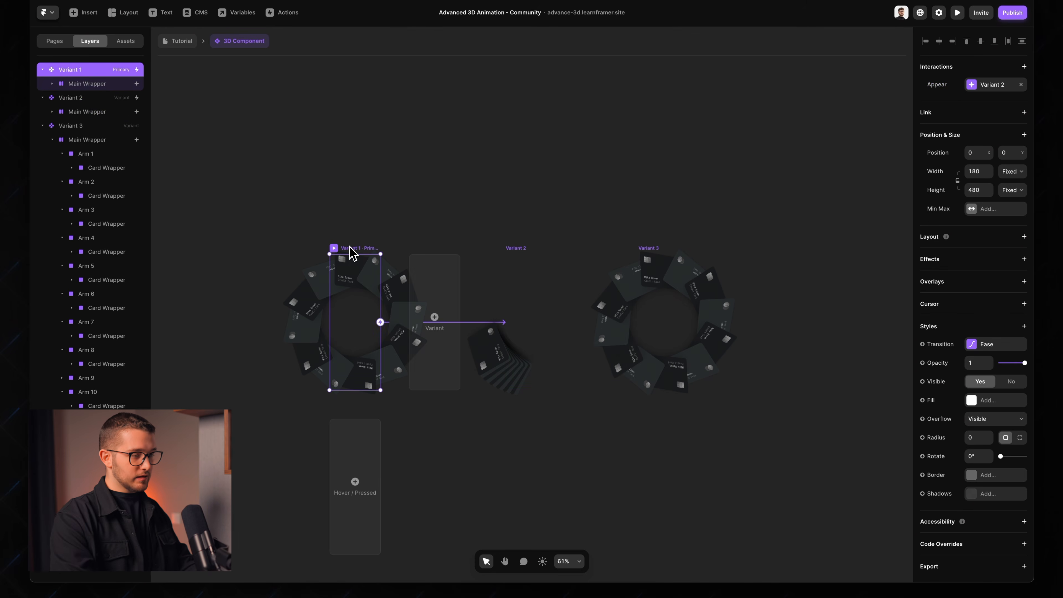
key("super+p")
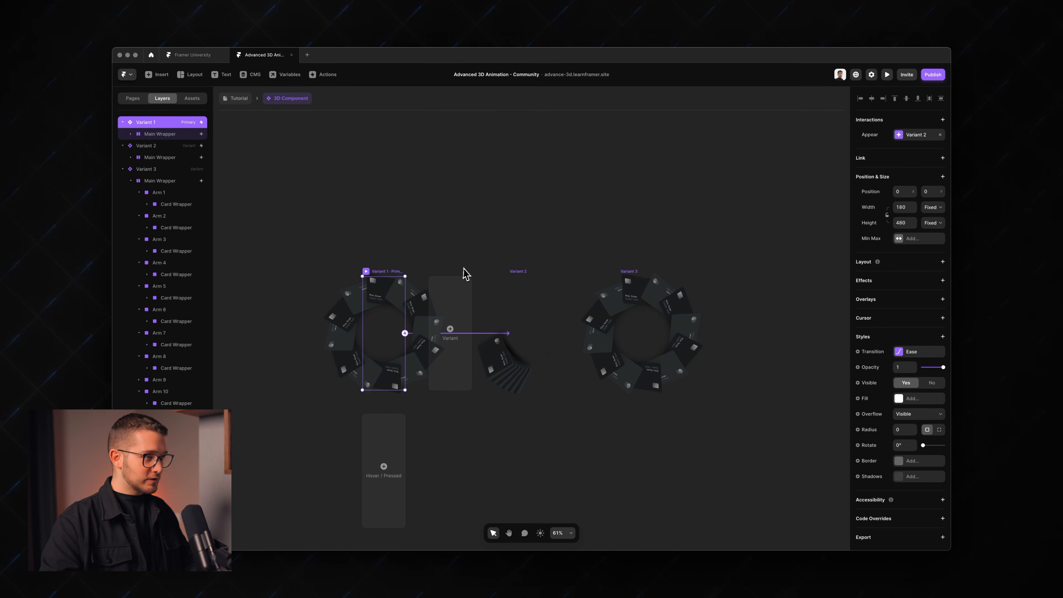
Duplicate Variant 3 to its right at X 1745 and name the copy Variant 4.
key("super+r")
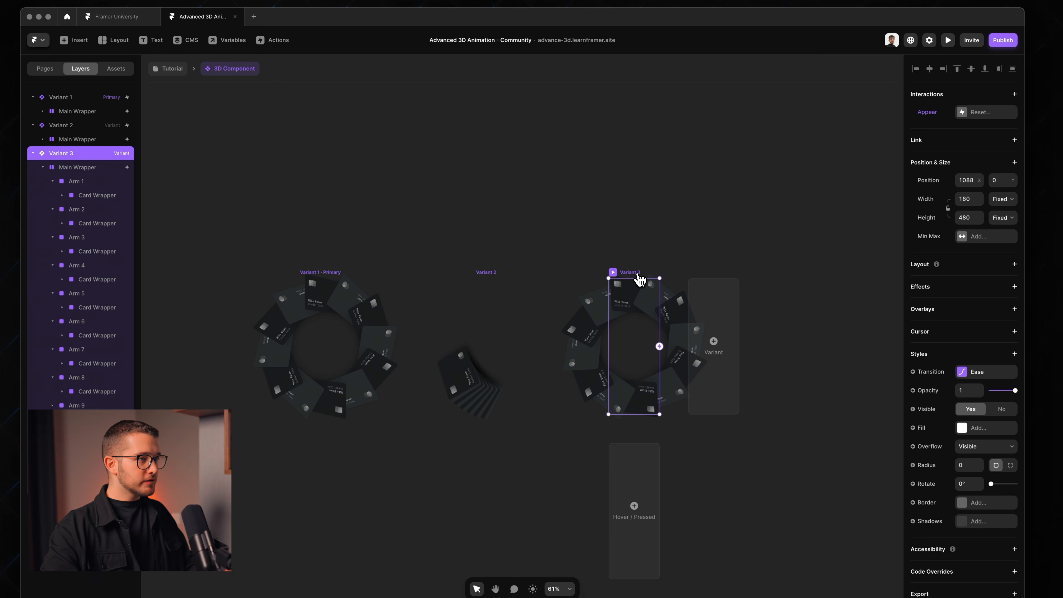
scroll(638, 275, "right", 1)
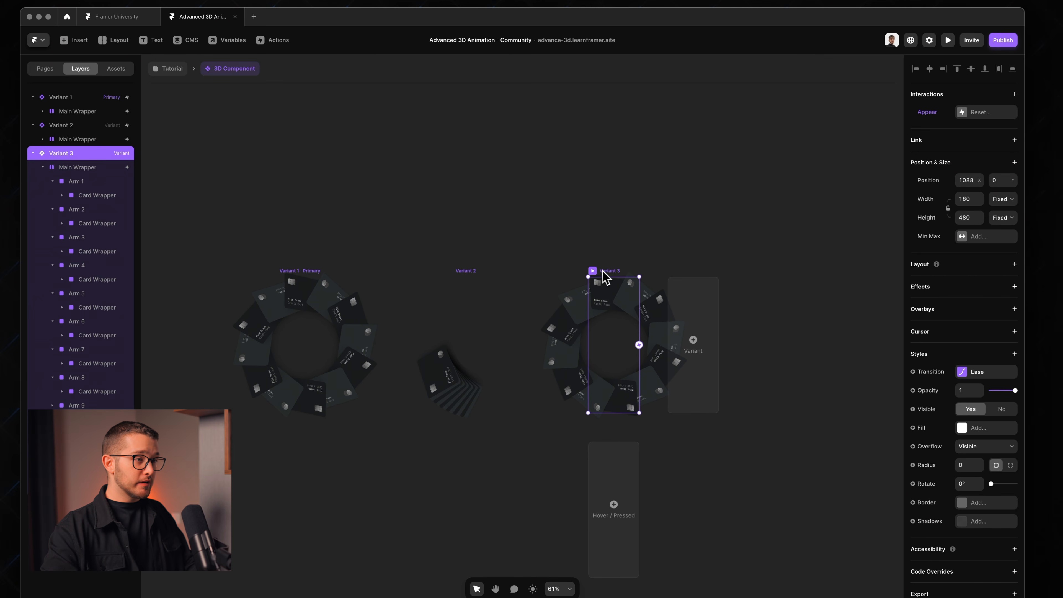
left_click_drag(609, 276, 795, 280)
scroll(793, 274, "right", 3)
scroll(793, 275, "up", 2)
scroll(794, 275, "right", 4)
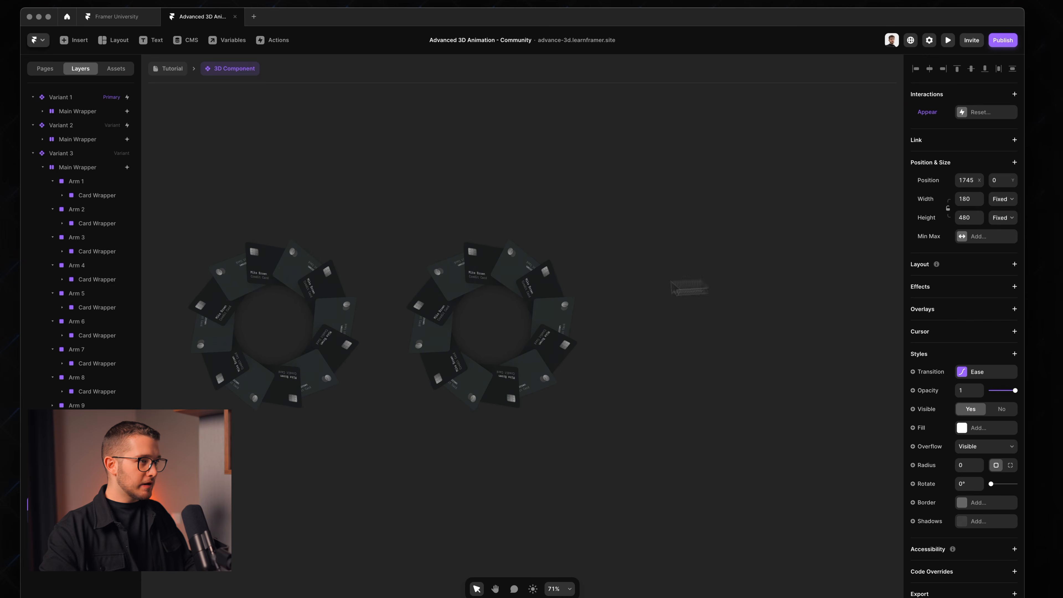
key("super+r")
key("Right")
type("Vari")
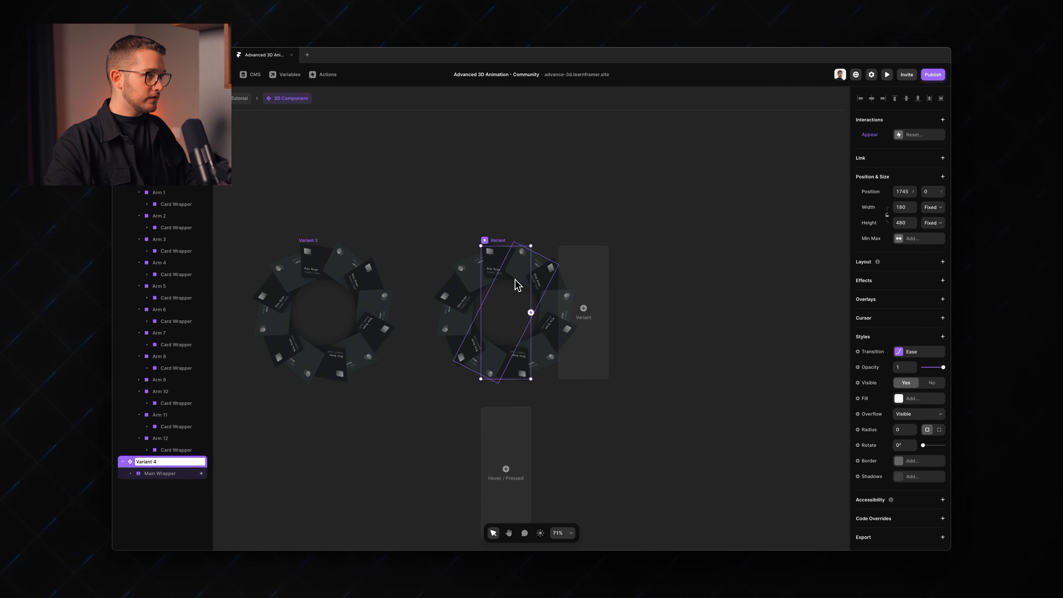
Set the height of all twelve arms in Variant 4 to 600 to widen its card ring.
scroll(460, 204, "left", 2)
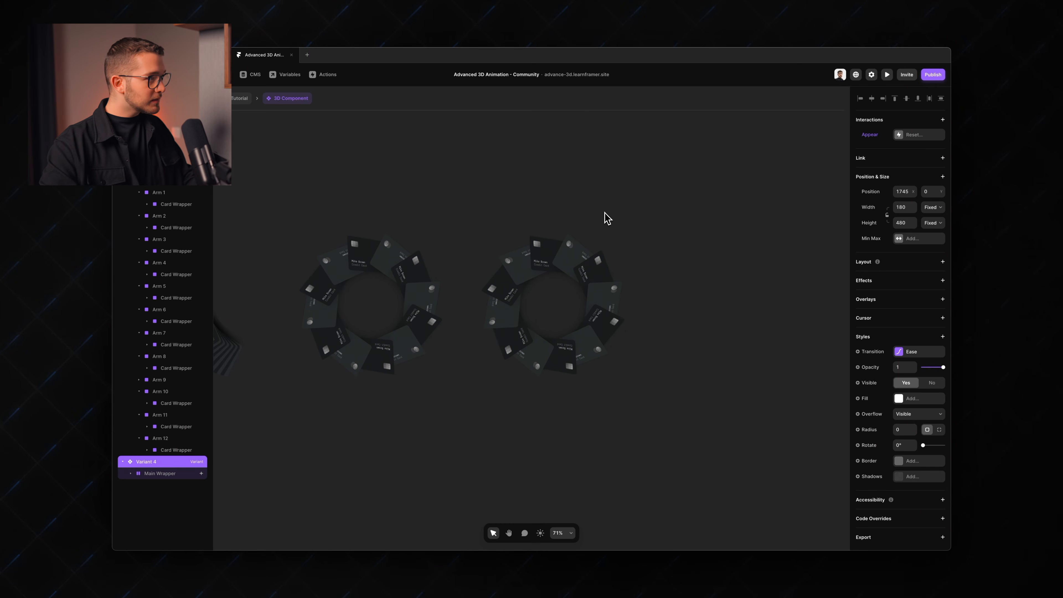
left_click(565, 274, "super")
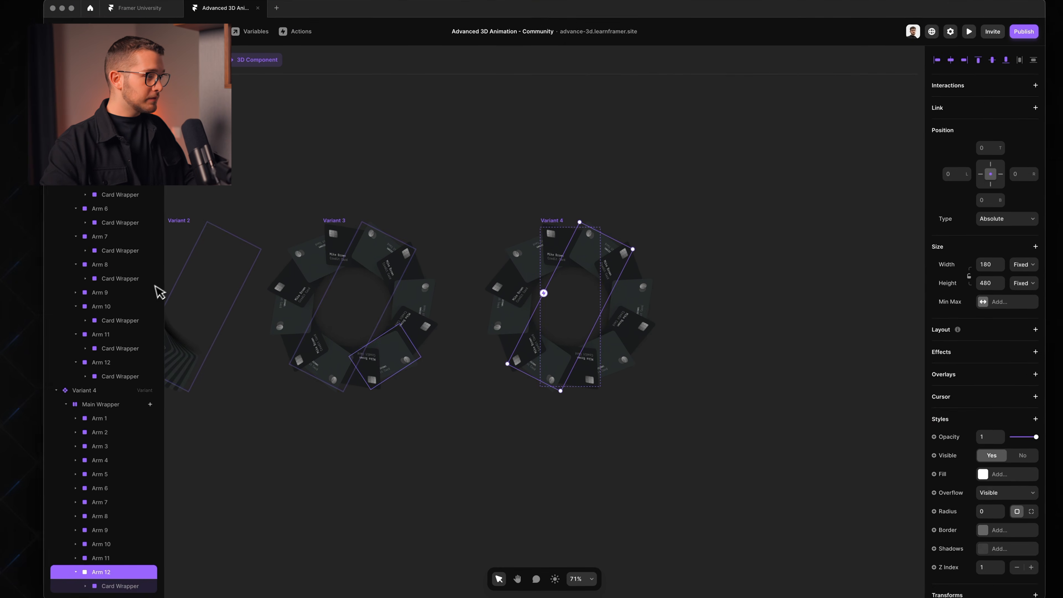
left_click(160, 401)
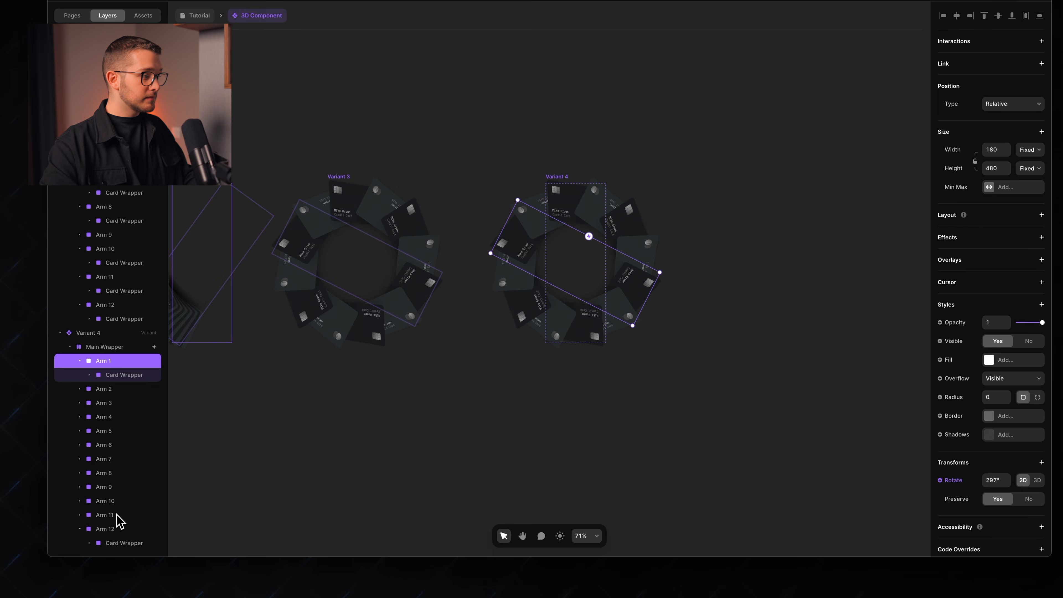
left_click(109, 543, "shift")
left_click(970, 243)
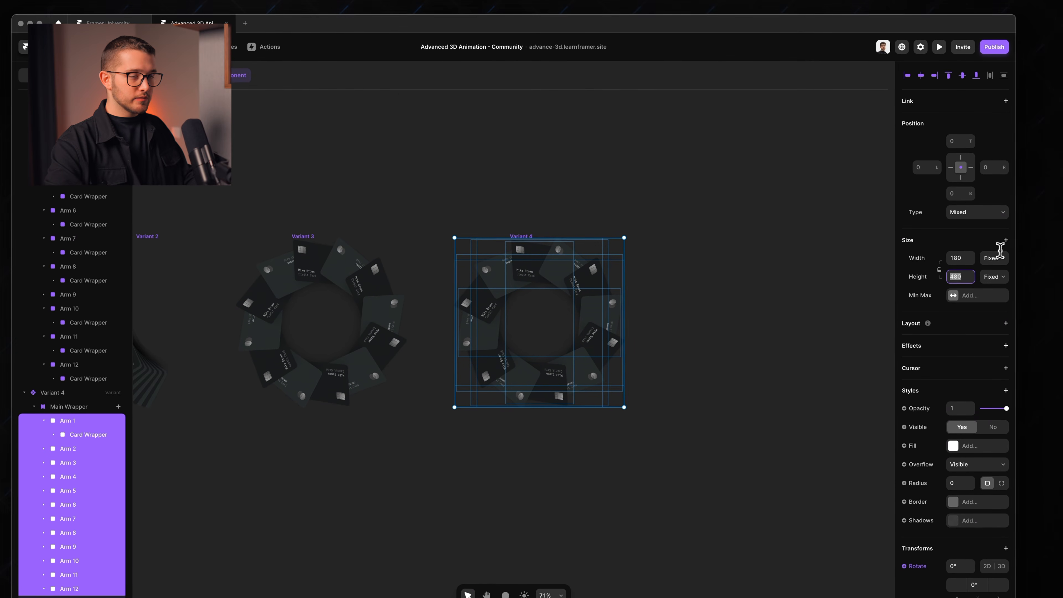
key("shift+Up")
key("shift+Up")
key("shift+Up")
key("shift+Up")
key("shift+Up")
key("shift+Up")
key("shift+Up")
key("shift+Up")
key("shift+Up")
key("shift+Up")
key("shift+Up")
key("shift+Up")
key("shift+Up")
key("shift+Up")
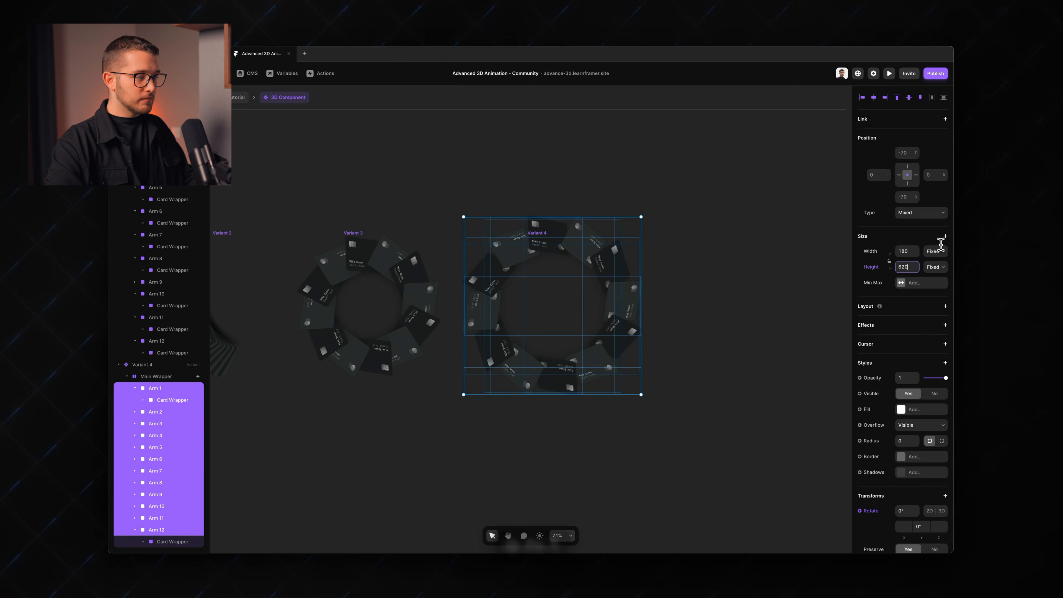
key("shift+Up")
key("shift+Down")
key("shift+Down")
key("shift+Down")
key("shift+Up")
key("shift+Down")
left_click(748, 186)
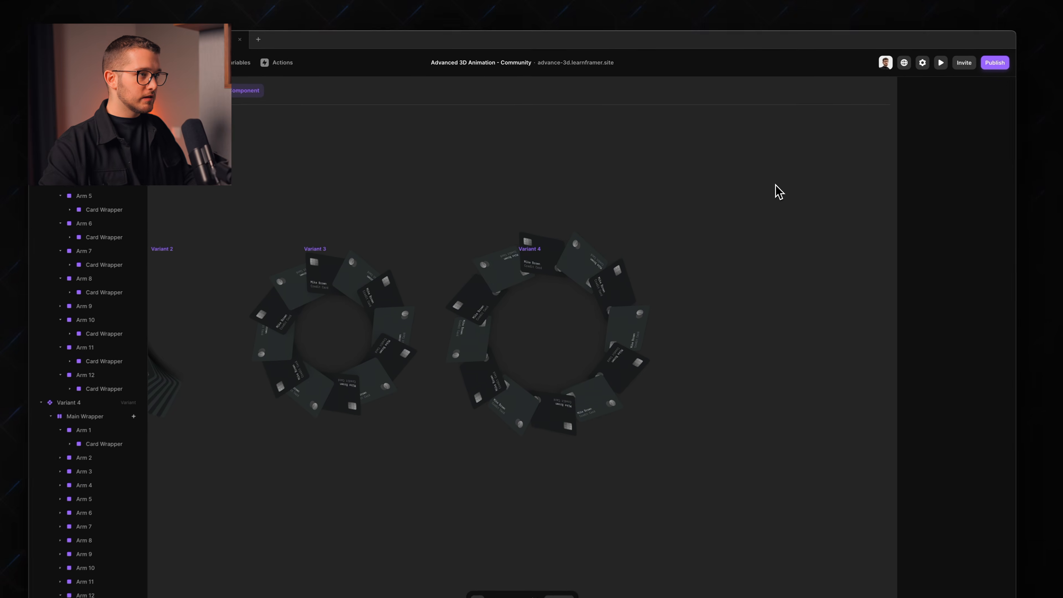
Duplicate Variant 4 to its right at X 2472 and name the copy Variant 5.
left_click(532, 235)
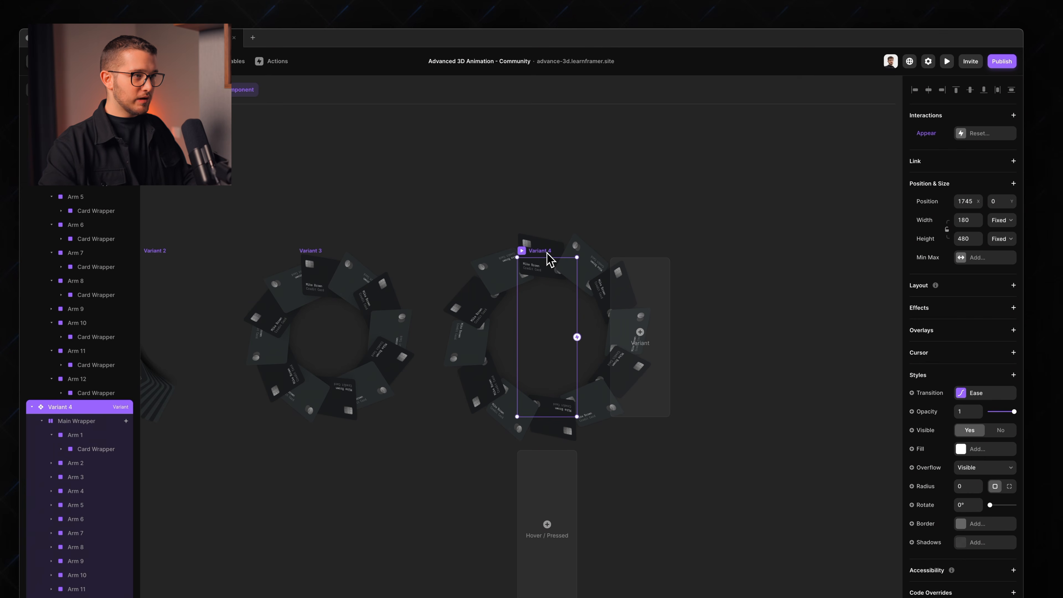
left_click_drag(543, 260, 785, 266)
key("super+r")
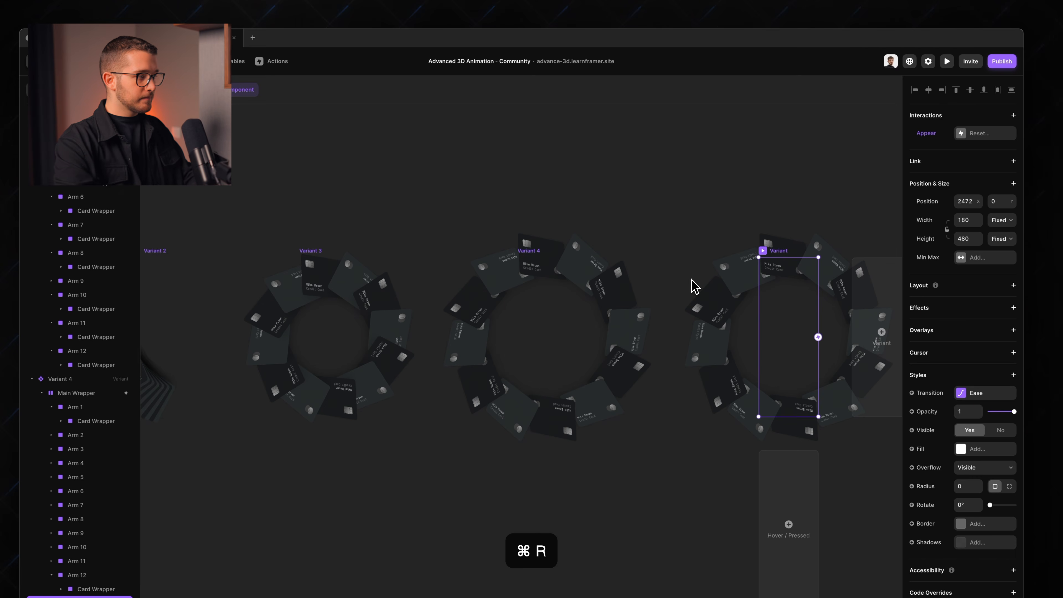
key("BackSpace")
type("Variant 5")
key("Return")
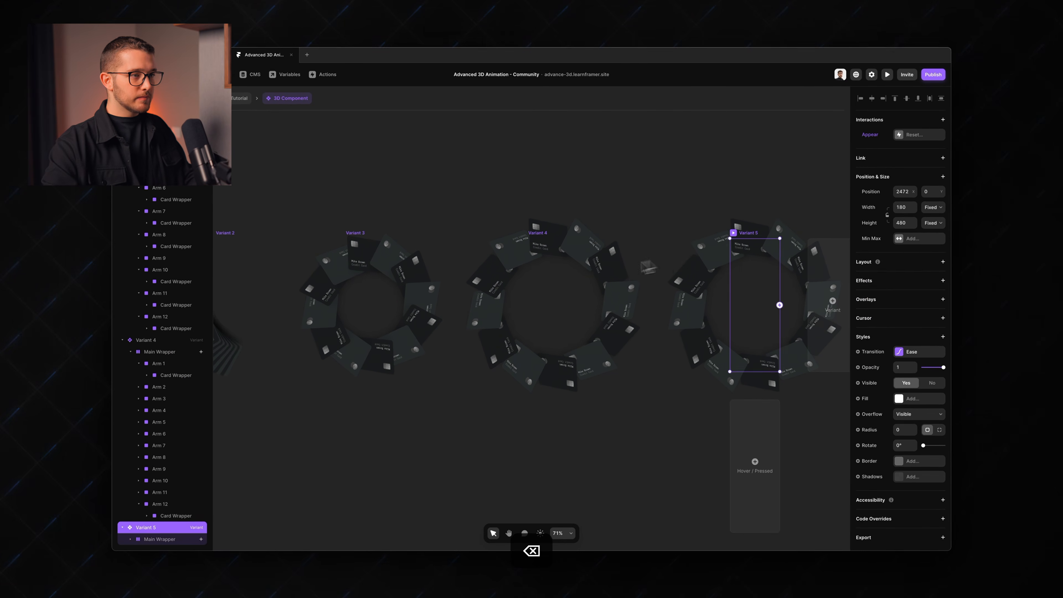
Expand the first four arms of Variant 5 in the layer tree down to their Card layers.
scroll(589, 275, "right", 4)
scroll(588, 274, "up", 3)
scroll(587, 275, "down", 1)
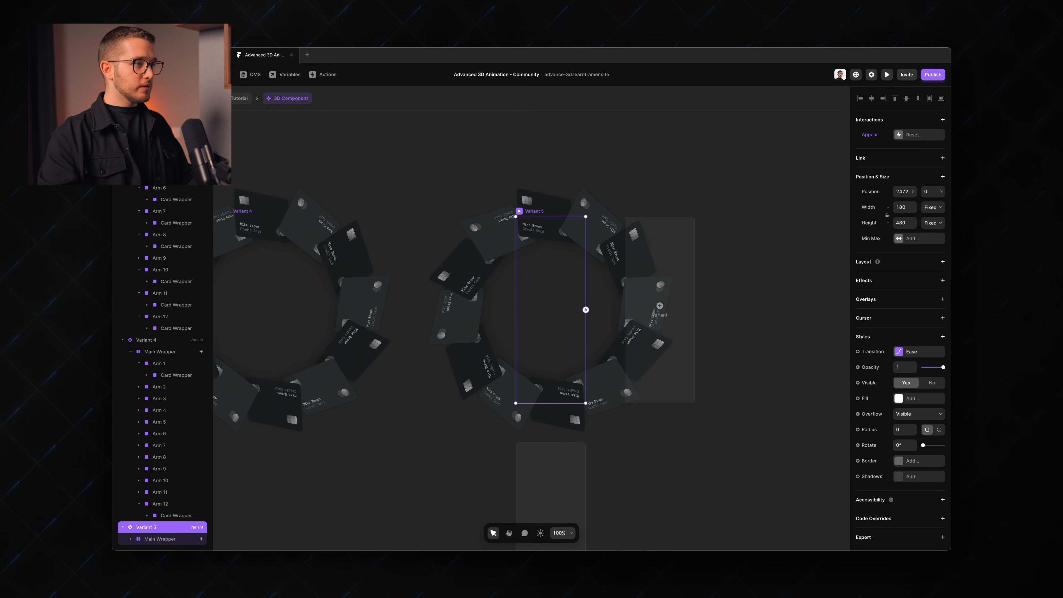
left_click(538, 234)
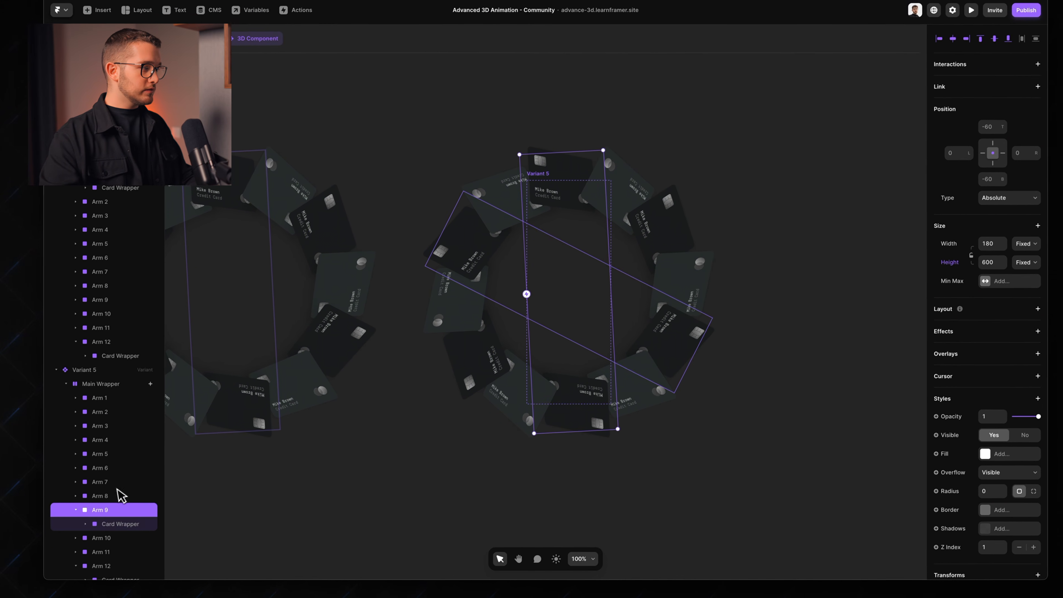
left_click(75, 398)
left_click(85, 413)
scroll(90, 394, "down", 2)
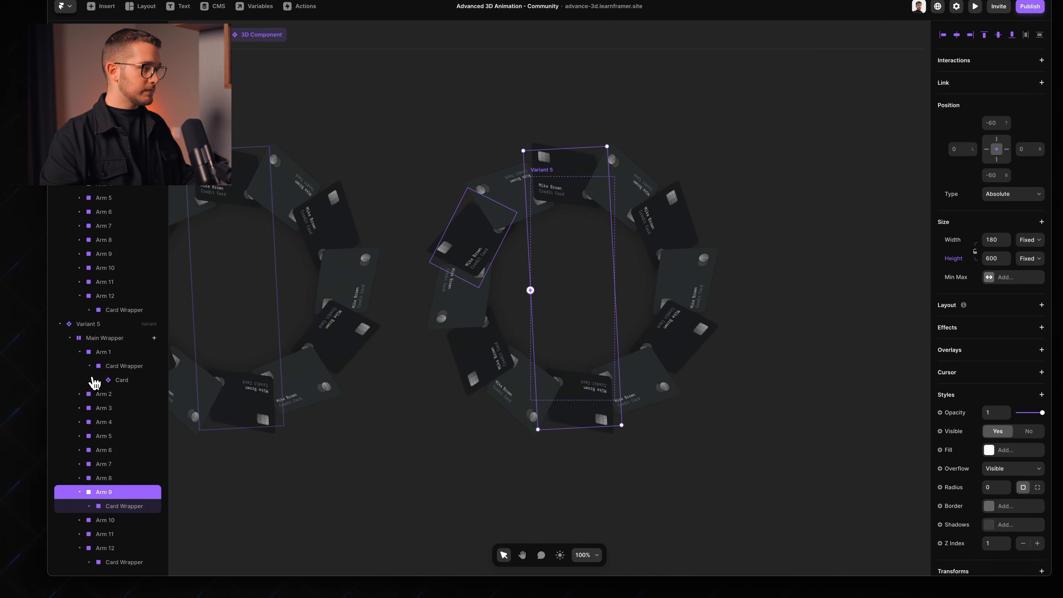
left_click(79, 394)
left_click(89, 408)
left_click(80, 436)
left_click(80, 438)
left_click(89, 450)
left_click(96, 455)
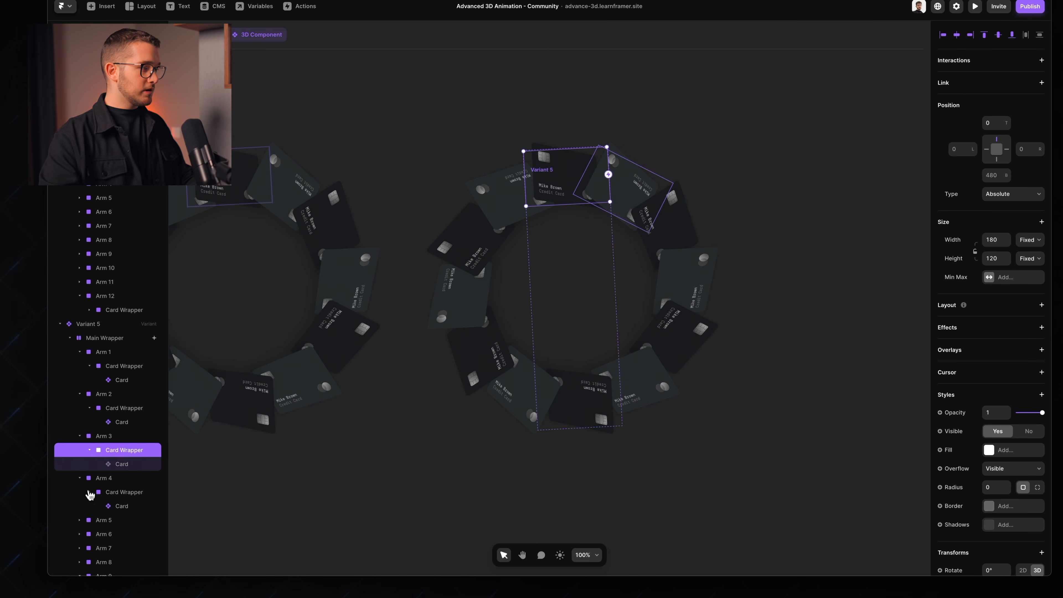
left_click(89, 492)
Collapse Variant 4 and expand the remaining arms of Variant 5 down to their Card layers.
scroll(90, 494, "down", 2)
scroll(86, 335, "up", 7)
left_click(60, 357)
scroll(63, 352, "up", 4)
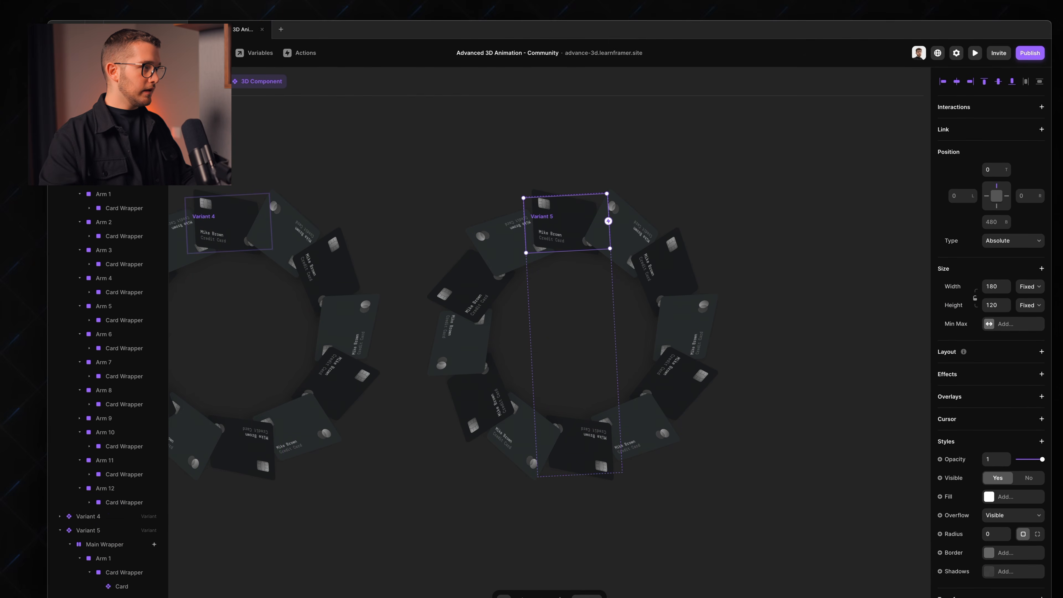
scroll(108, 360, "down", 8)
scroll(108, 356, "down", 1)
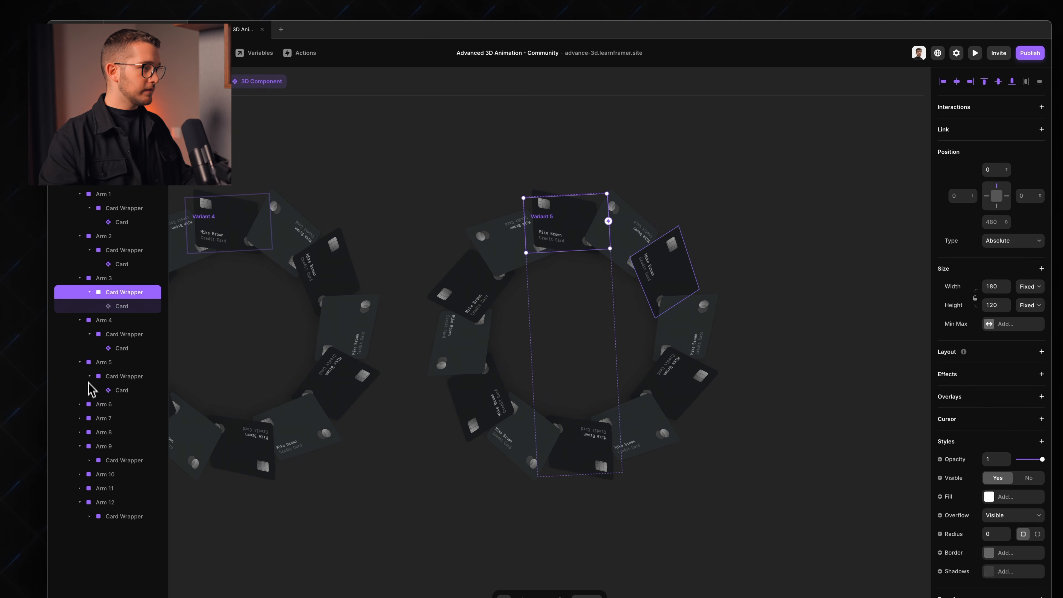
left_click(79, 405)
left_click(89, 418)
left_click(79, 446)
left_click(89, 460)
left_click(79, 488)
left_click(89, 503)
left_click(89, 581)
left_click(80, 581)
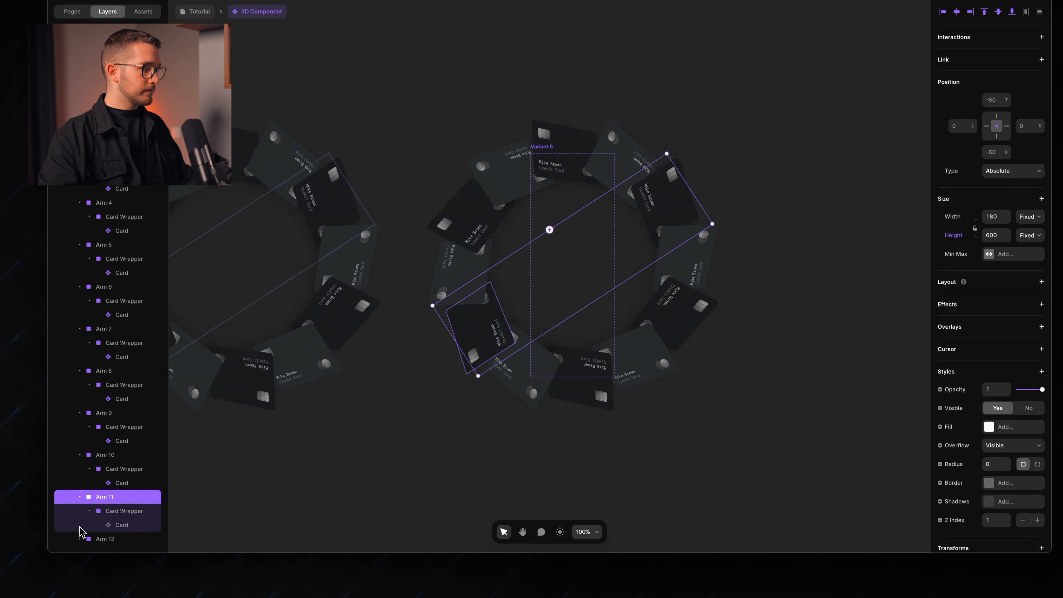
Try a 3D Y rotation of 140° on Arm 1's card in Variant 5.
left_click(119, 512)
scroll(126, 503, "up", 2)
left_click(133, 218)
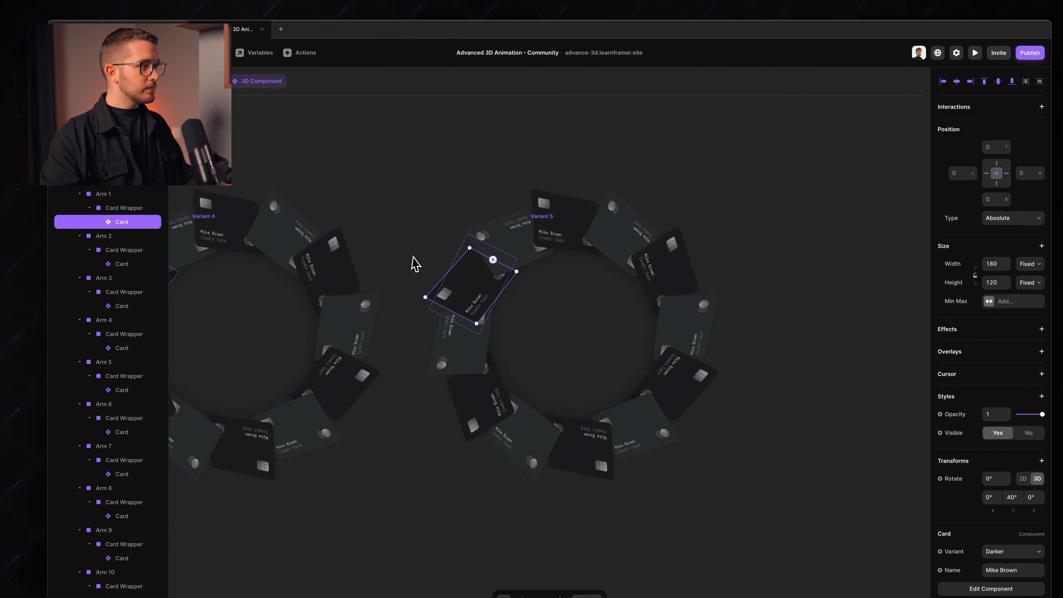
scroll(309, 251, "left", 1)
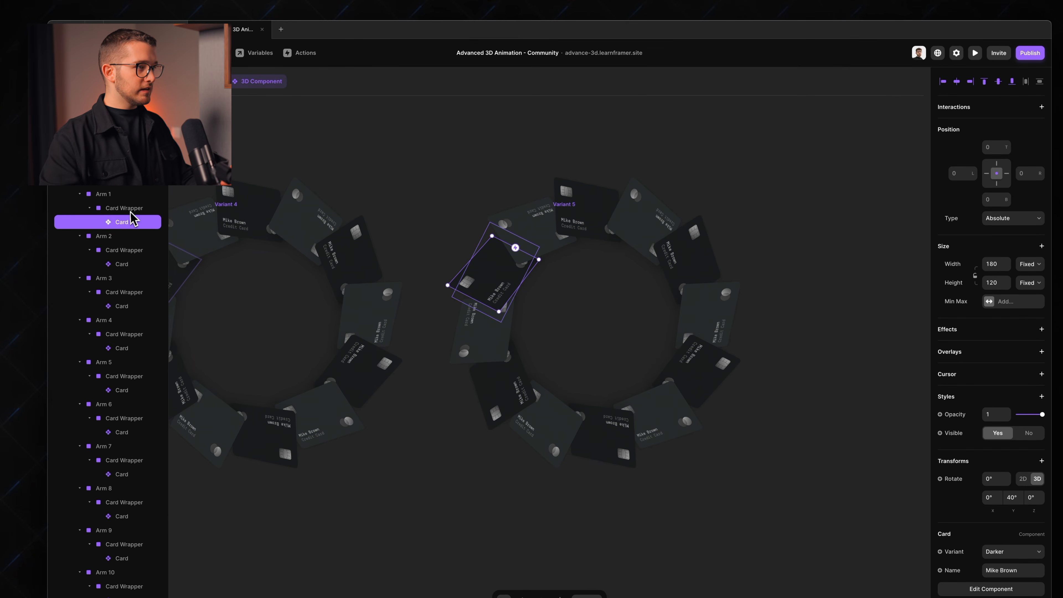
scroll(996, 529, "down", 1)
left_click(1009, 499)
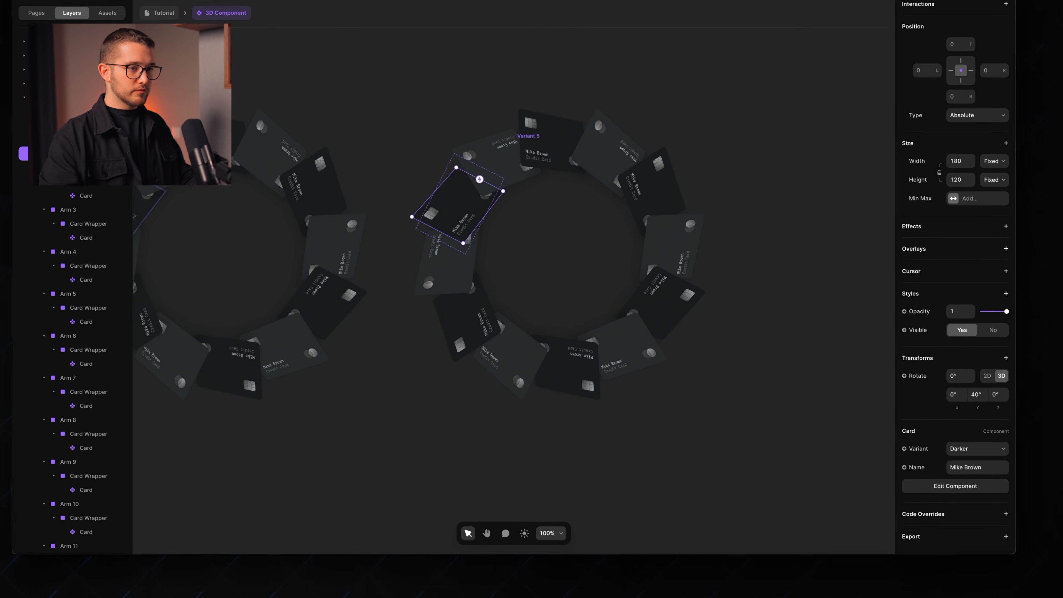
key("shift+Up")
key("shift+Up")
key("shift+Up")
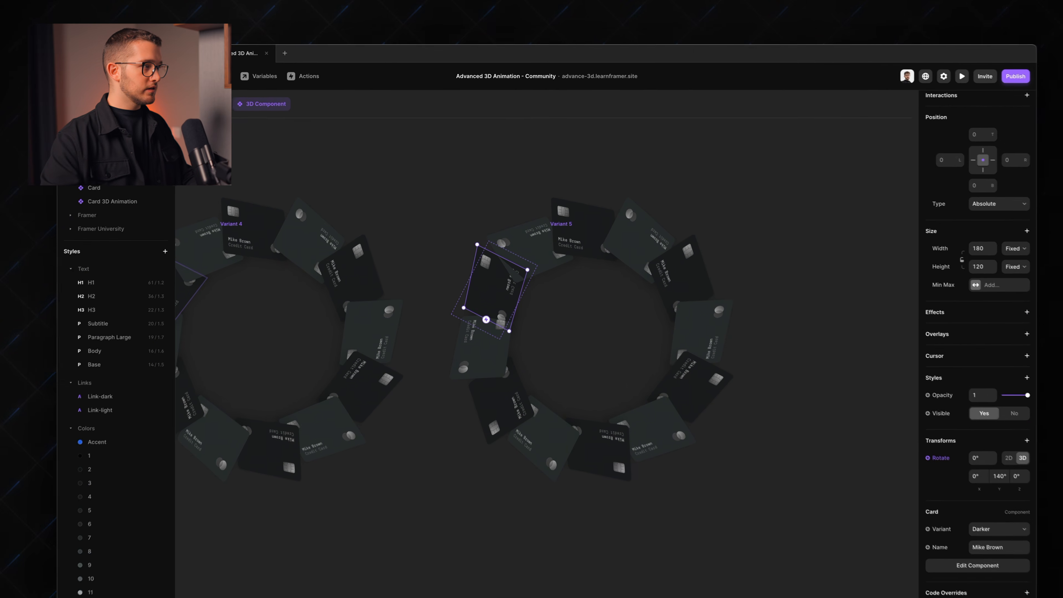
Copy the card's Y rotation from Variant 5 of the Card 3D Animation component and apply 150° to Arm 1's card in the 3D Component's Variant 5.
left_click(157, 184)
scroll(536, 260, "right", 13)
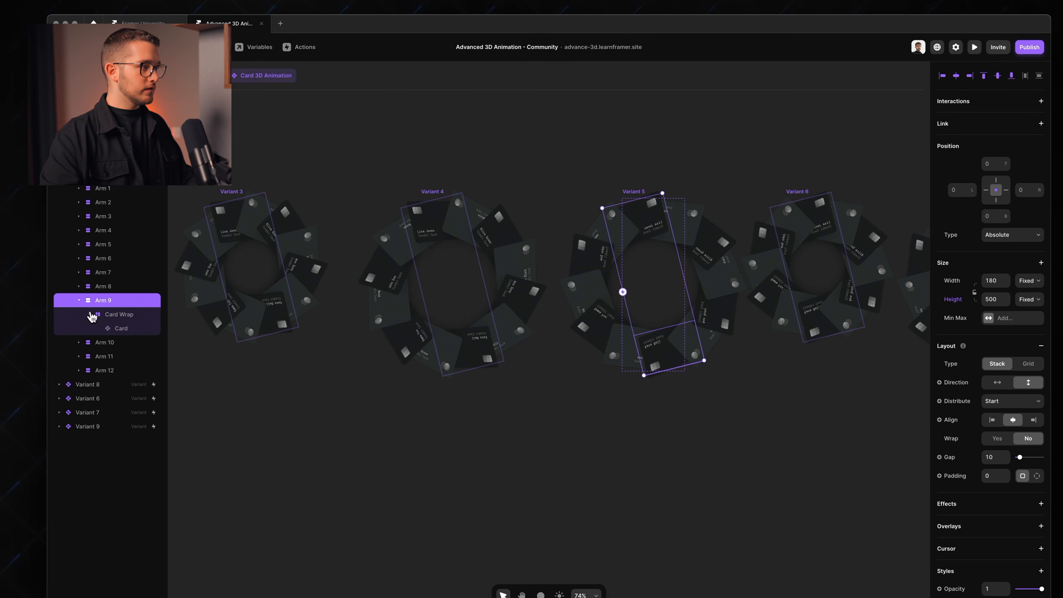
left_click(125, 330)
key("super+c")
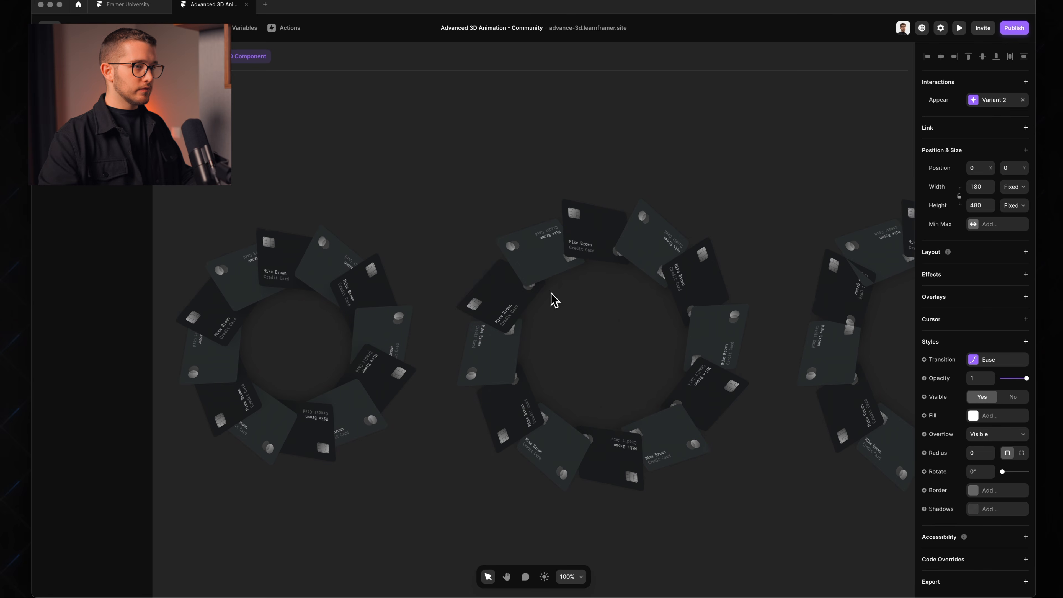
scroll(607, 310, "right", 5)
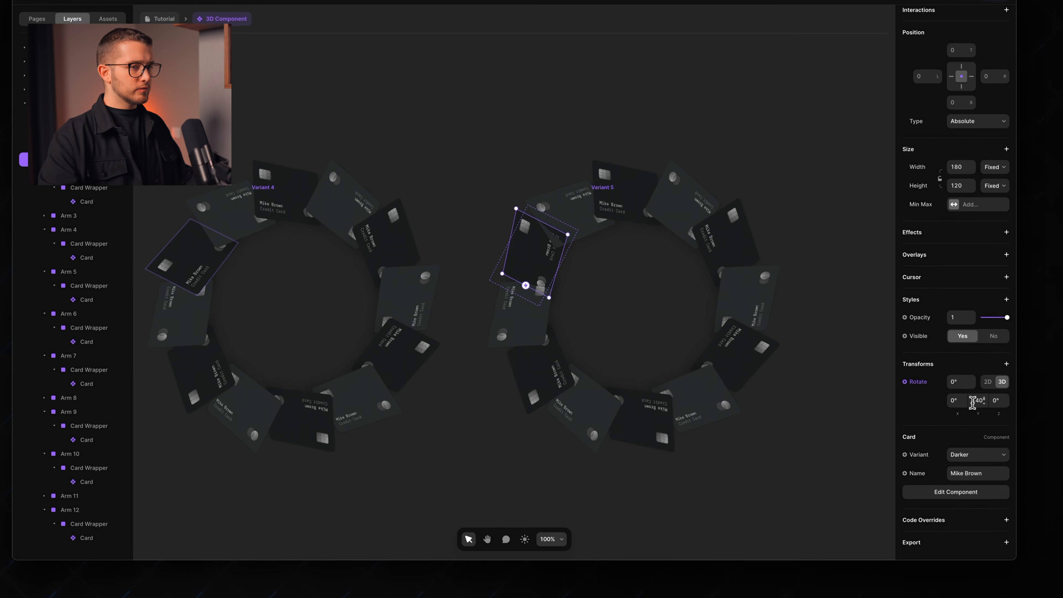
key("super+v")
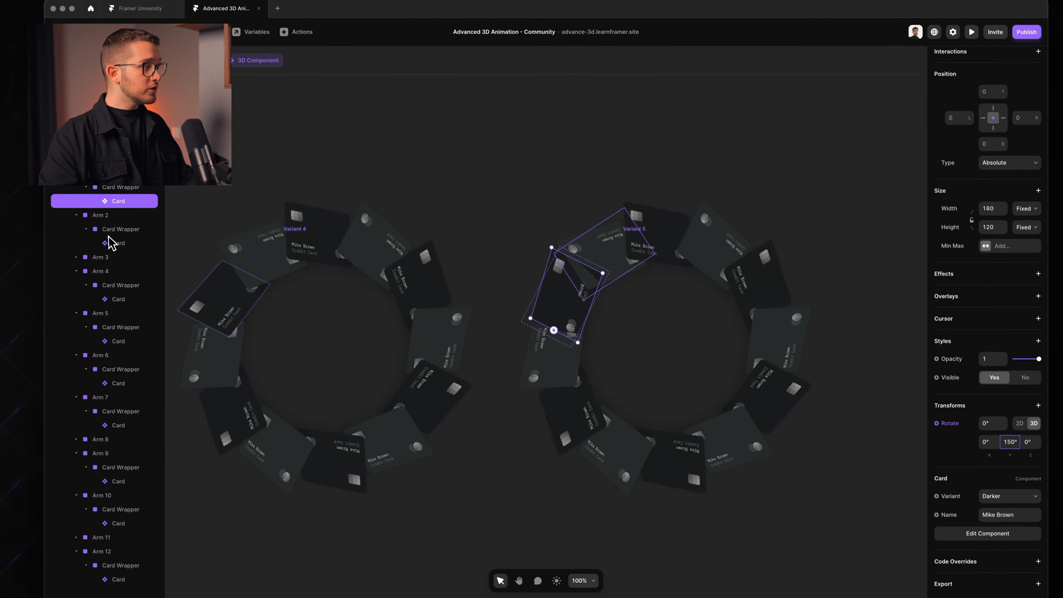
Apply the 150° Y rotation to the cards of Arms 2 to 12 in Variant 5.
left_click(84, 201)
left_click(983, 444)
key("super+v")
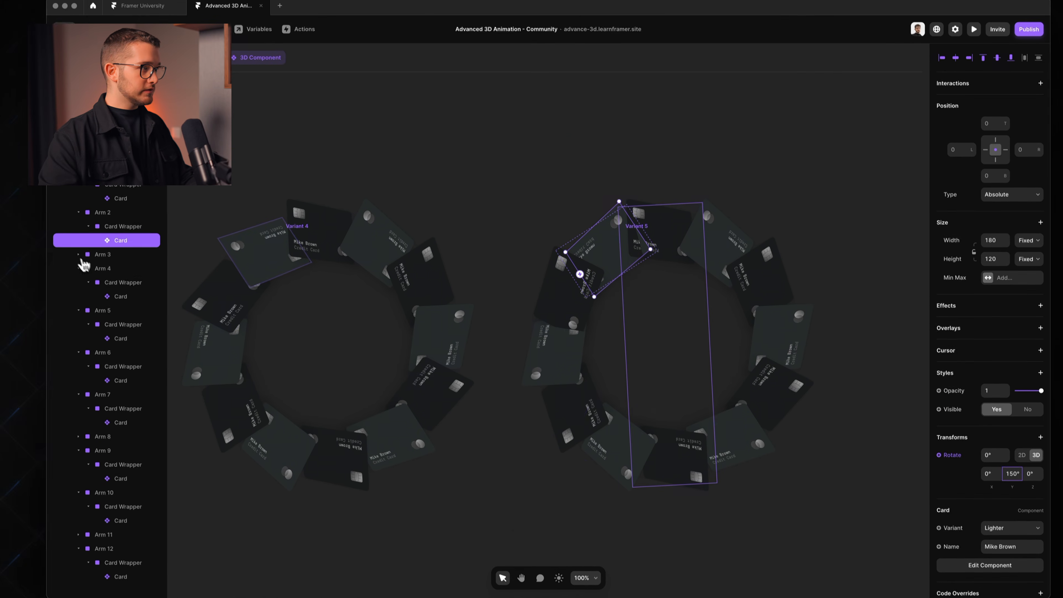
left_click(113, 281)
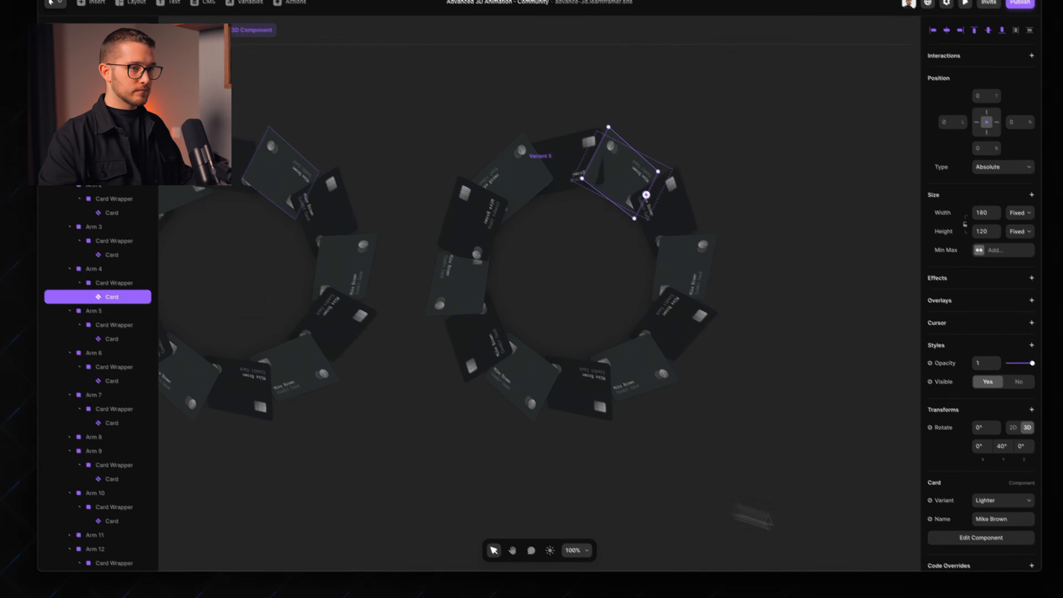
left_click(112, 381)
left_click(1002, 446)
key("super+v")
left_click(112, 465)
left_click(1002, 446)
scroll(117, 452, "down", 3)
left_click(121, 498)
left_click(602, 271)
scroll(602, 271, "left", 1)
scroll(586, 210, "up", 2)
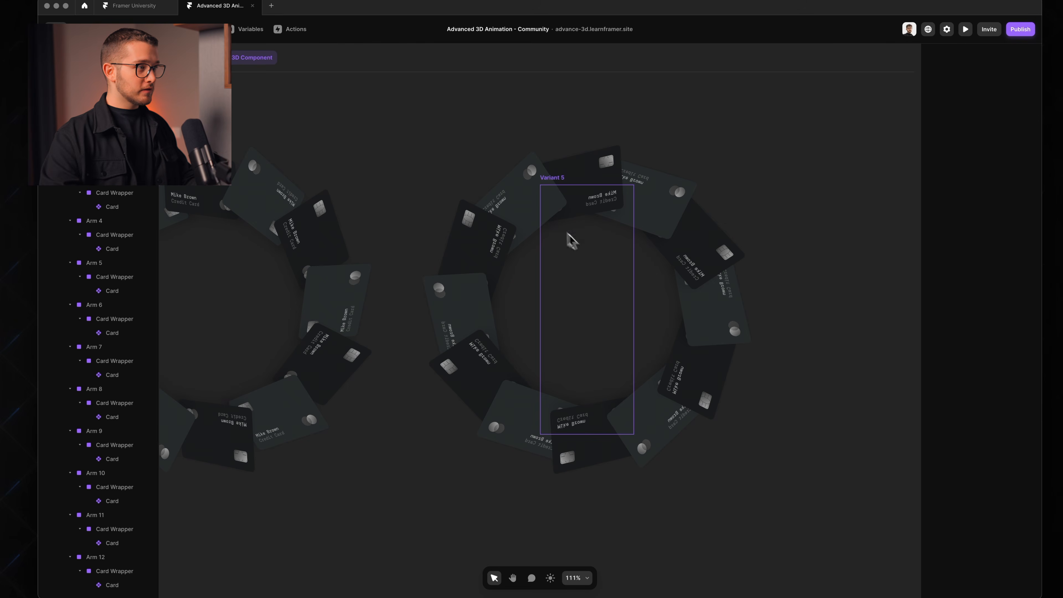
scroll(580, 246, "down", 2)
Connect Variant 4 to Variant 5 with an Appear interaction.
left_click(294, 177)
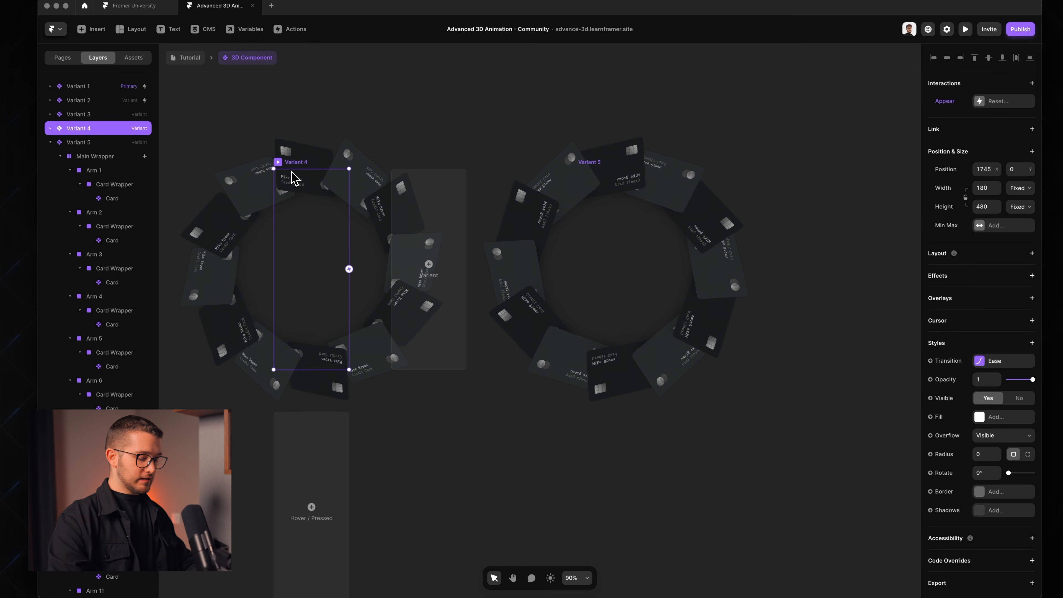
left_click_drag(540, 239, 612, 272)
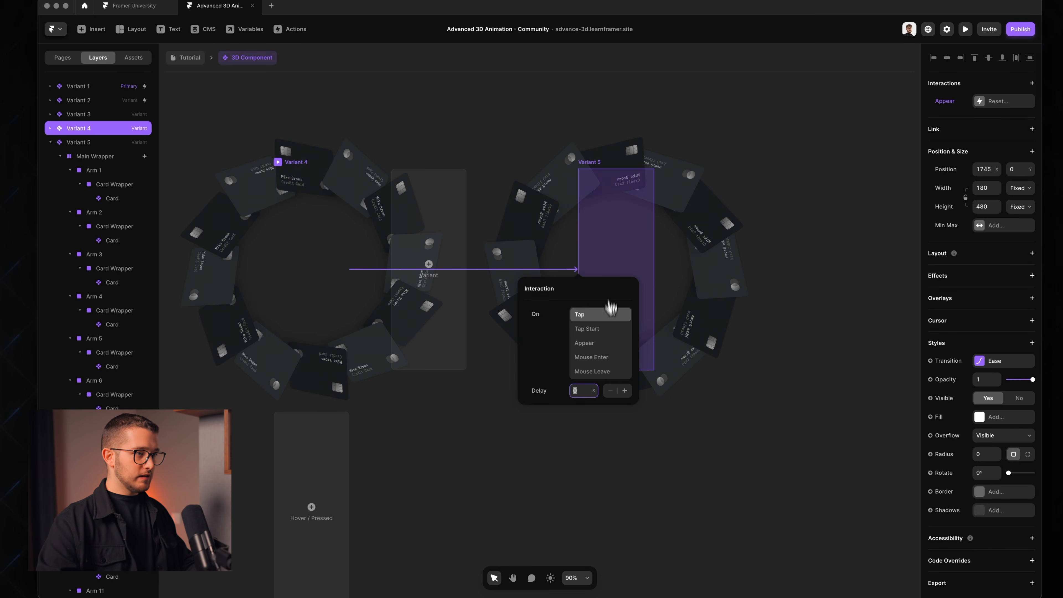
left_click(600, 343)
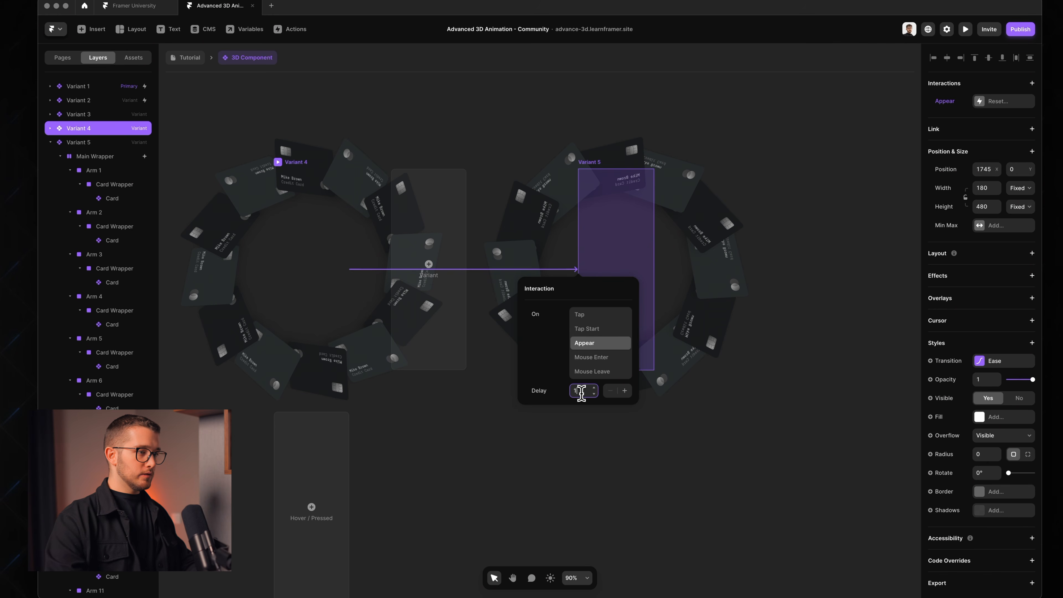
right_click(465, 476)
left_click(453, 490)
scroll(363, 450, "down", 2)
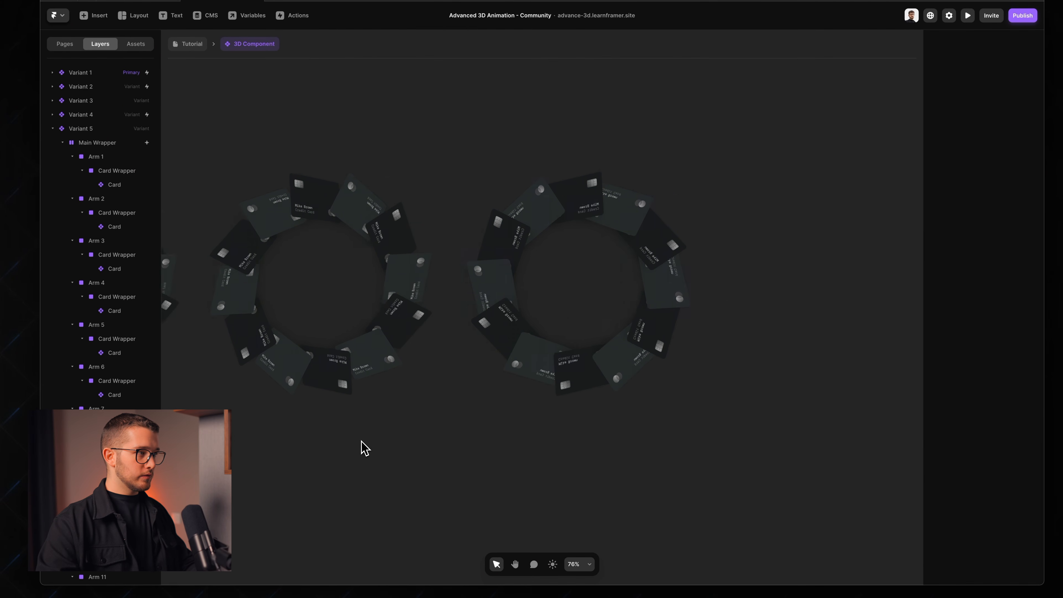
Connect Variant 3 to Variant 4 with an Appear interaction and preview the component animation.
scroll(353, 377, "left", 4)
left_click(249, 204)
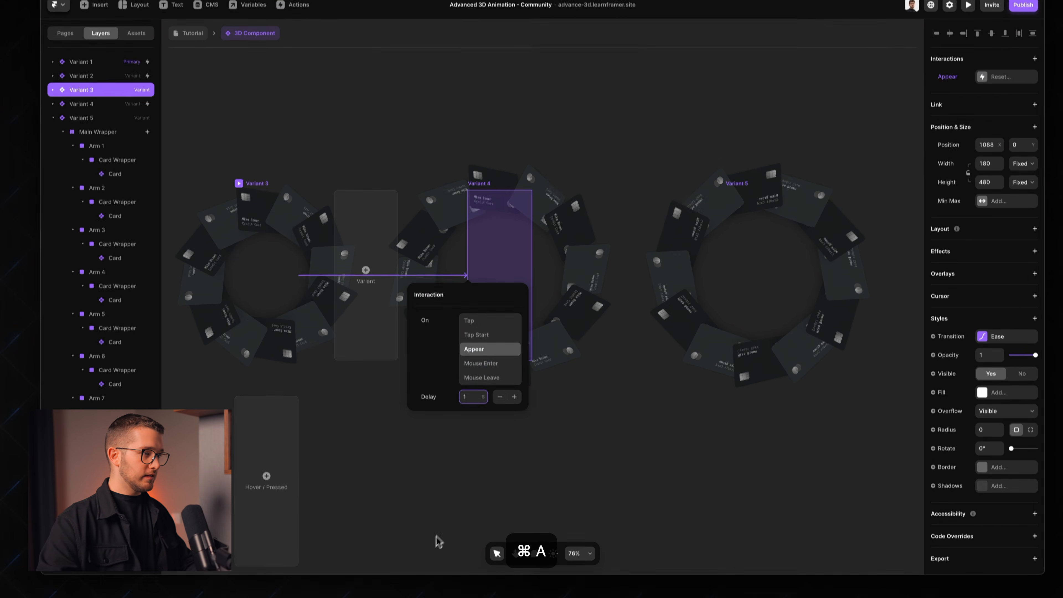
left_click(434, 556)
left_click(240, 199)
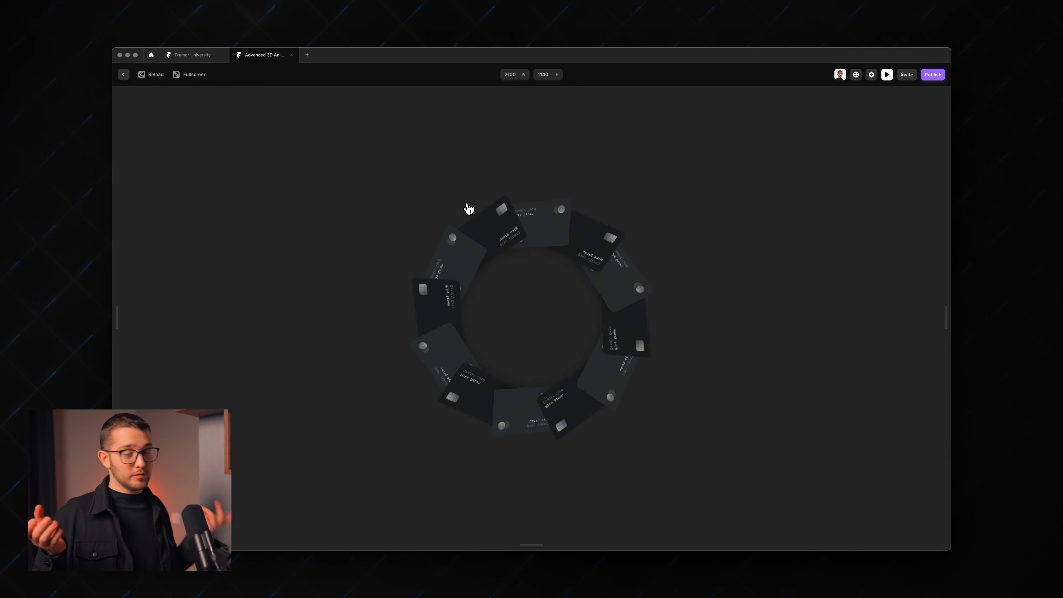
Switch to the original published animation to compare how its cards flip, then return to the Framer project.
key("super+Tab")
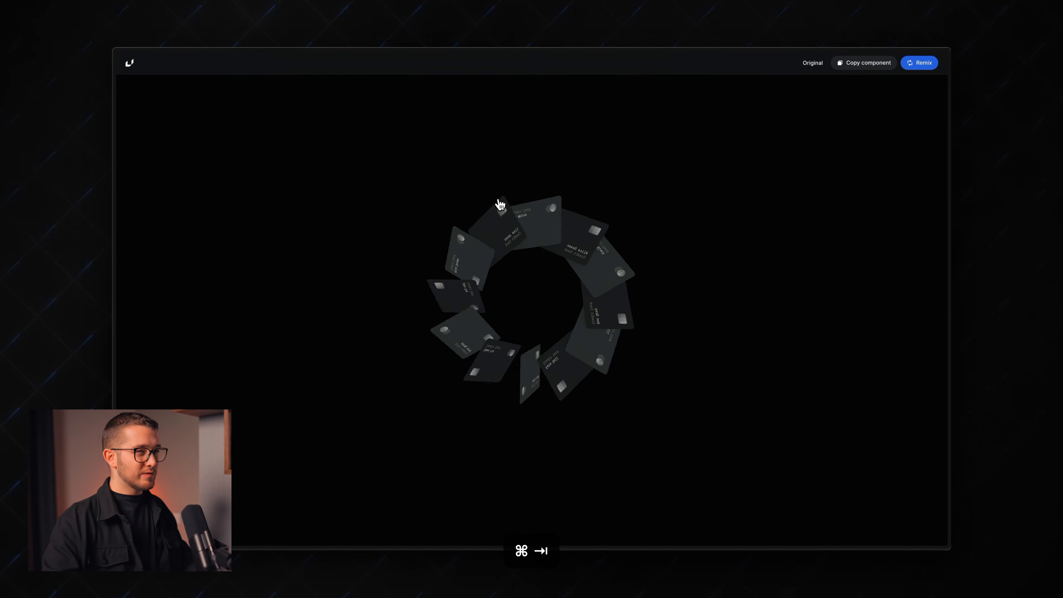
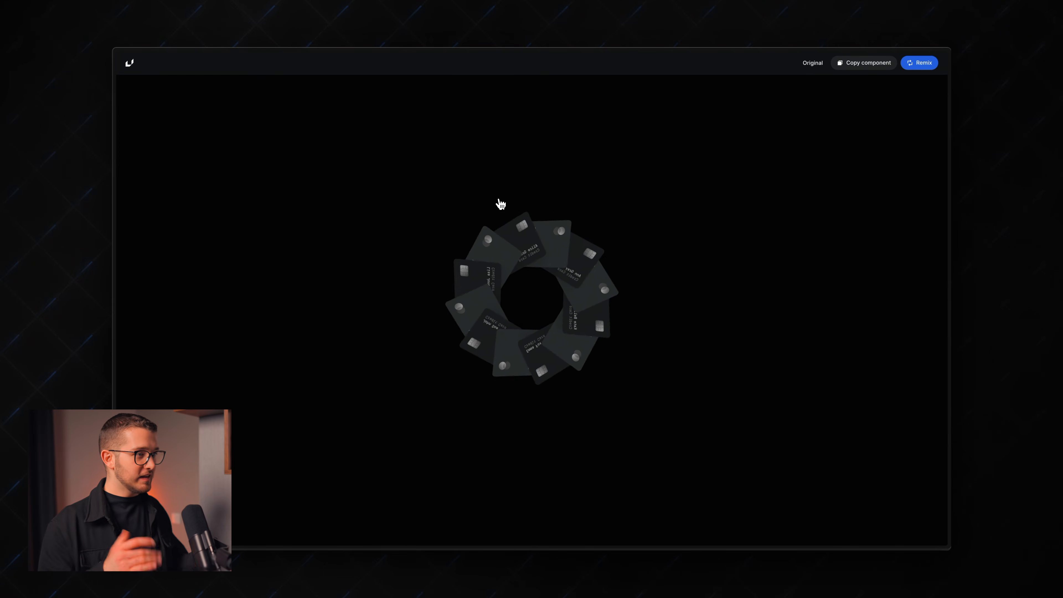
key("super+Tab")
key("super+Tab")
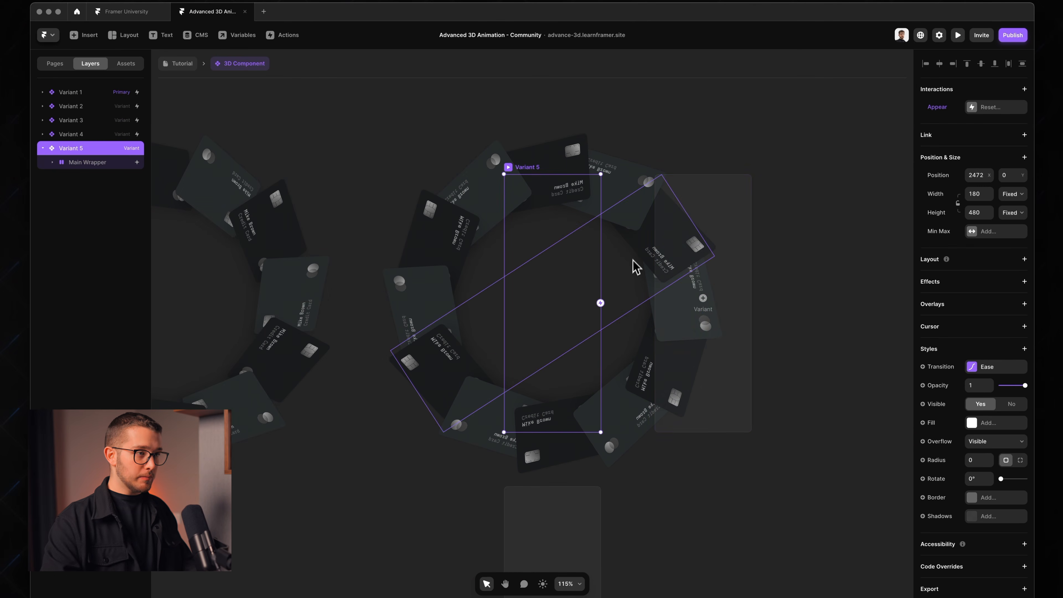
Expand all the arms and card wrappers of Variant 5 in the layer tree down to their cards.
left_click(634, 270)
left_click(63, 246)
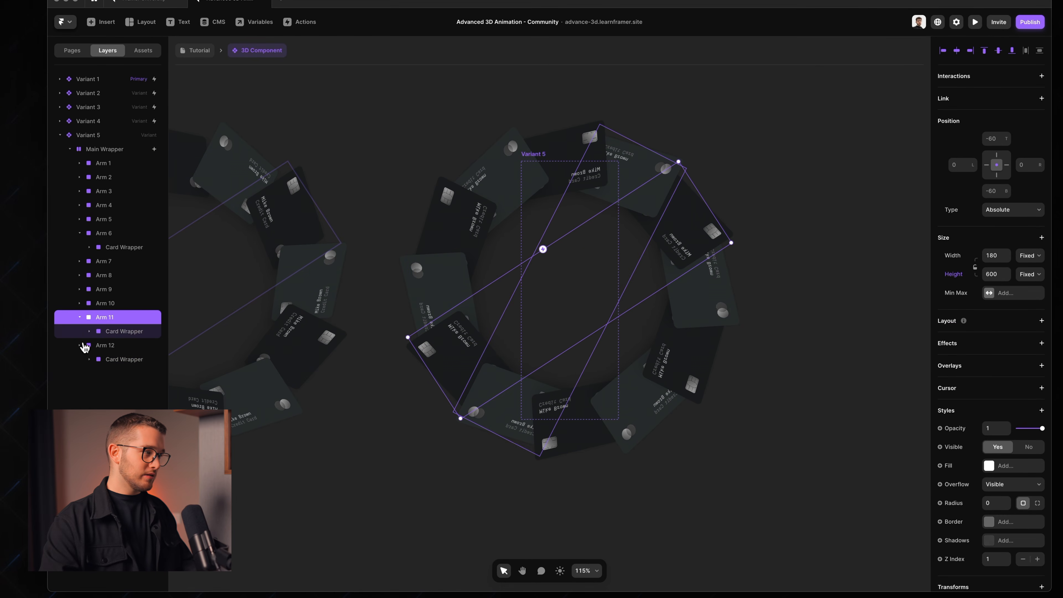
left_click(89, 331)
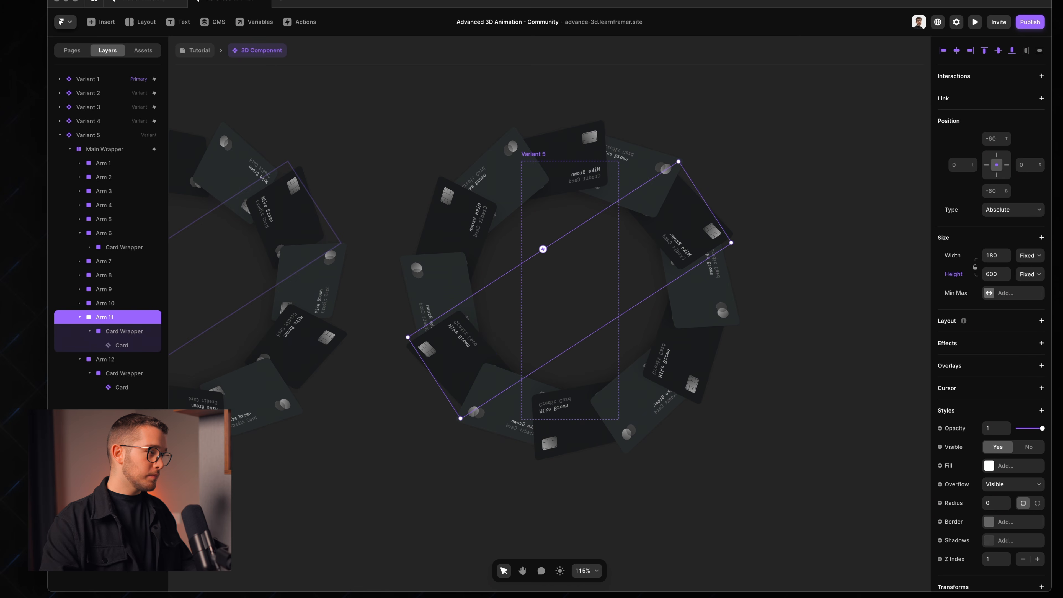
left_click(79, 303)
left_click(90, 317)
left_click(80, 289)
left_click(90, 303)
left_click(80, 276)
left_click(90, 289)
left_click(79, 261)
left_click(89, 265)
left_click(90, 276)
left_click(89, 247)
left_click(80, 177)
left_click(89, 191)
left_click(80, 163)
left_click(90, 177)
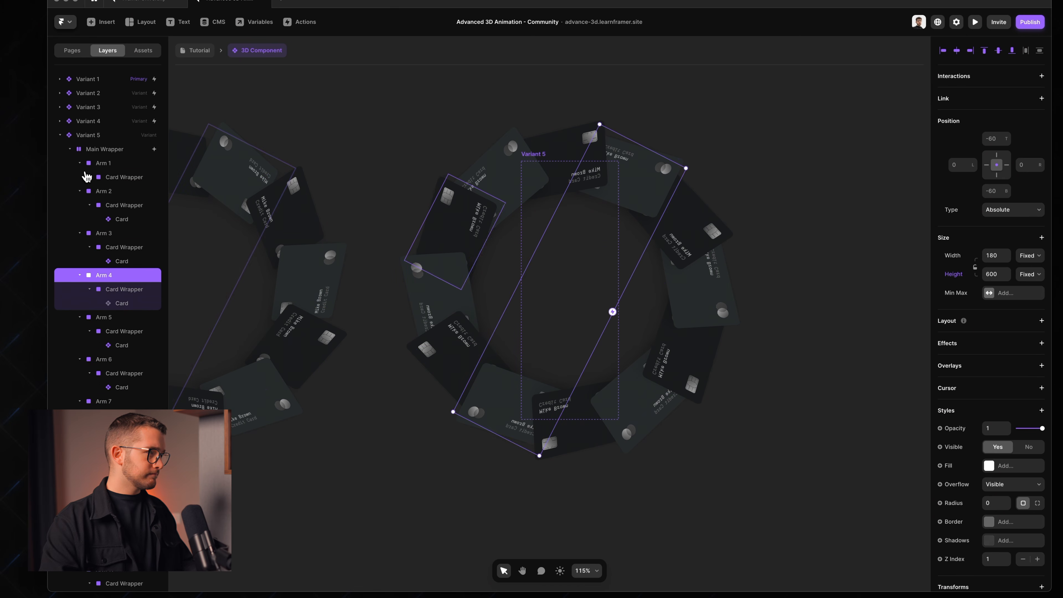
Give the cards of all twelve arms in Variant 5 a 1 s Ease transition with custom Bezier 0.85, 0.13, 0.47, 1.
left_click(120, 191)
left_click(123, 233, "shift")
left_click(125, 275, "shift")
left_click(126, 317, "super")
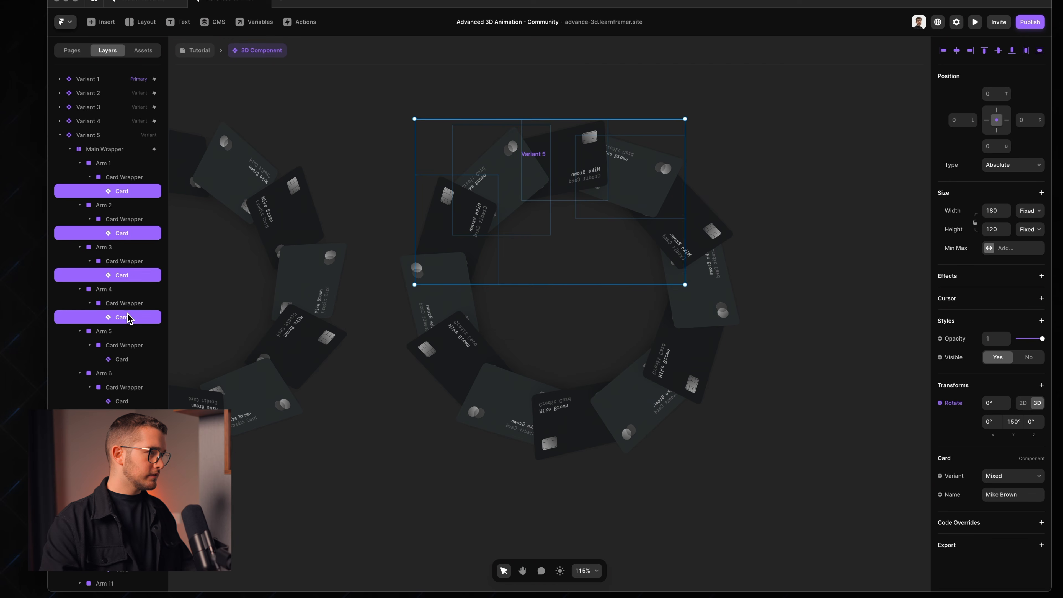
left_click(126, 360, "super")
scroll(127, 352, "down", 3)
left_click(130, 326, "super")
left_click(133, 367, "super")
left_click(132, 409, "super")
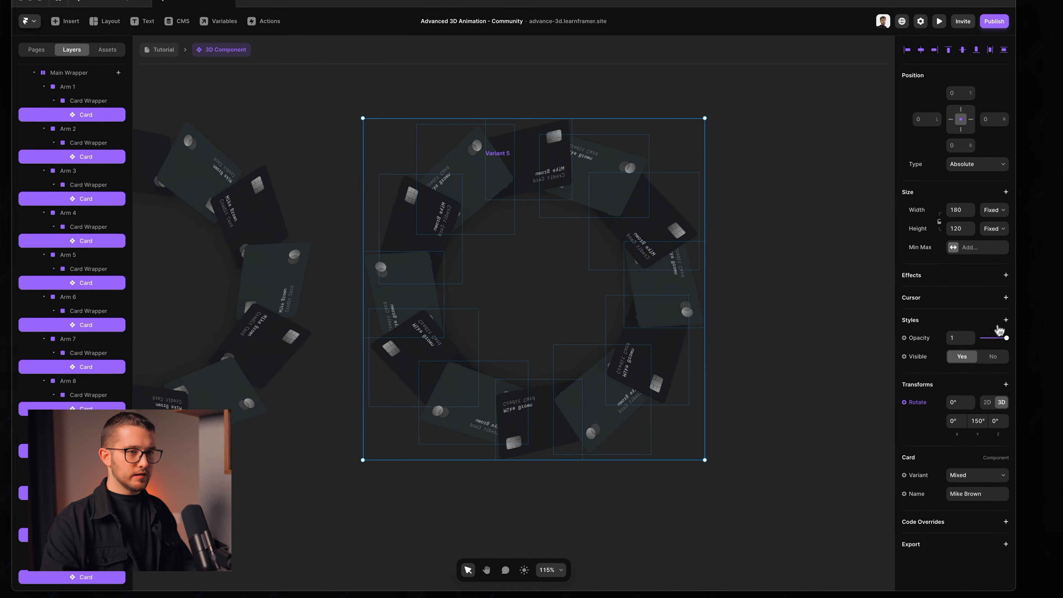
left_click(1032, 294)
left_click(983, 378)
left_click(970, 338)
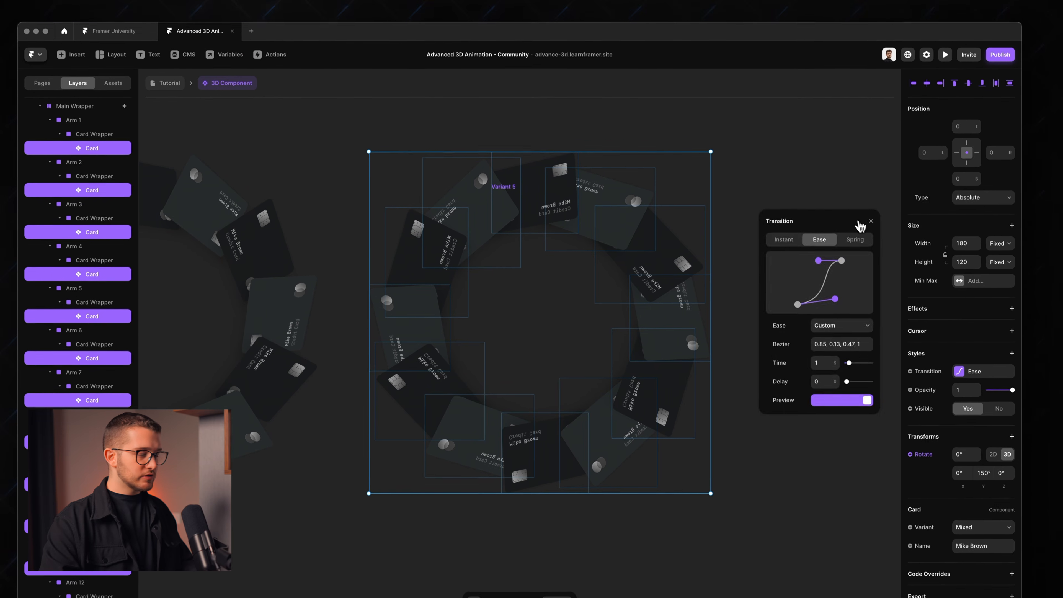
left_click(878, 355)
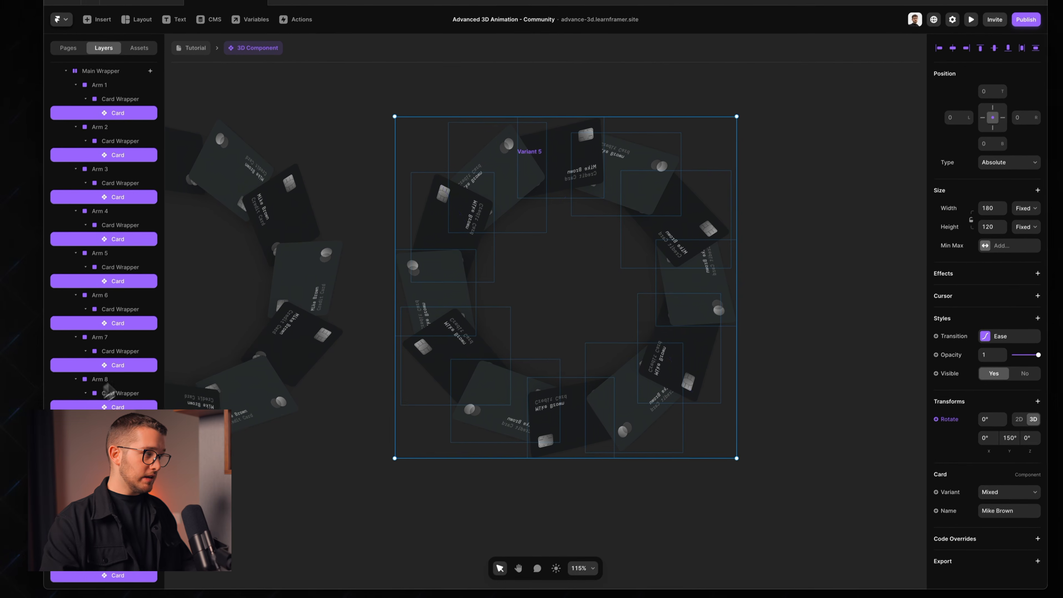
Set the transition delay to 0.05 s on the cards of Arms 5 and 7 in Variant 5.
left_click(115, 364)
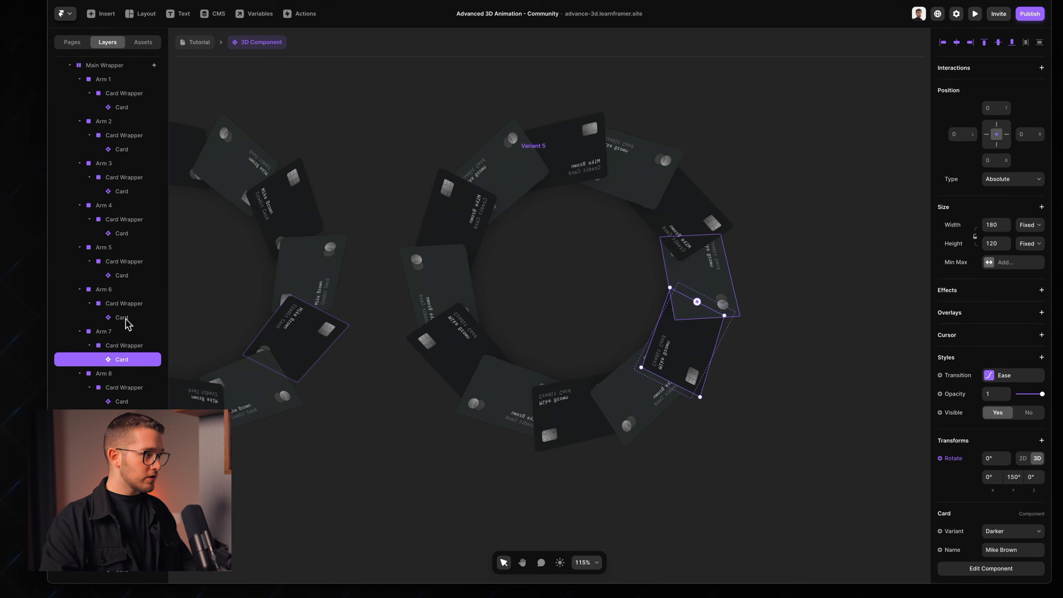
left_click(123, 323)
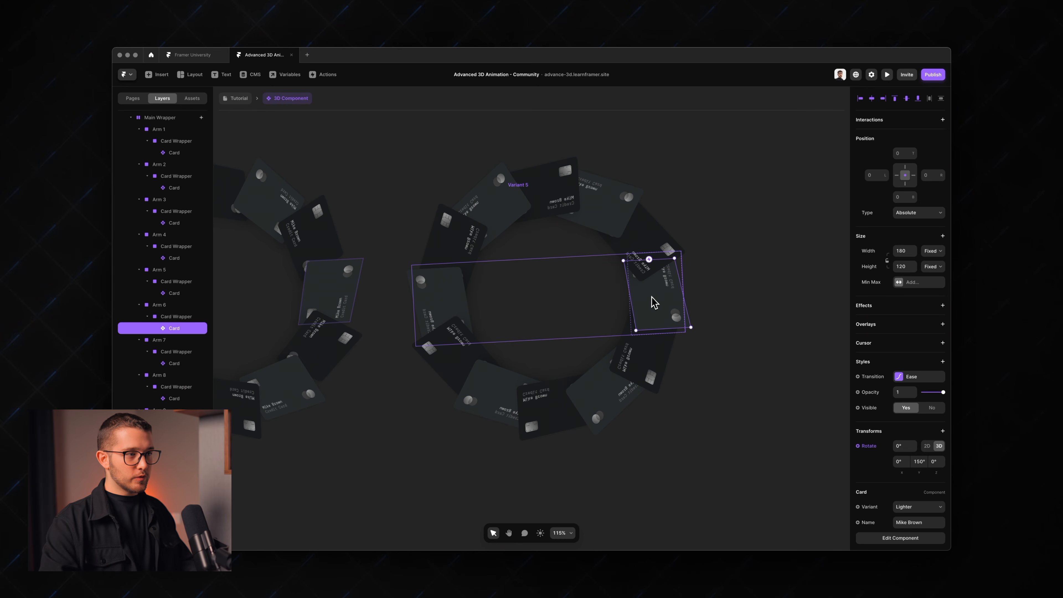
left_click(921, 376)
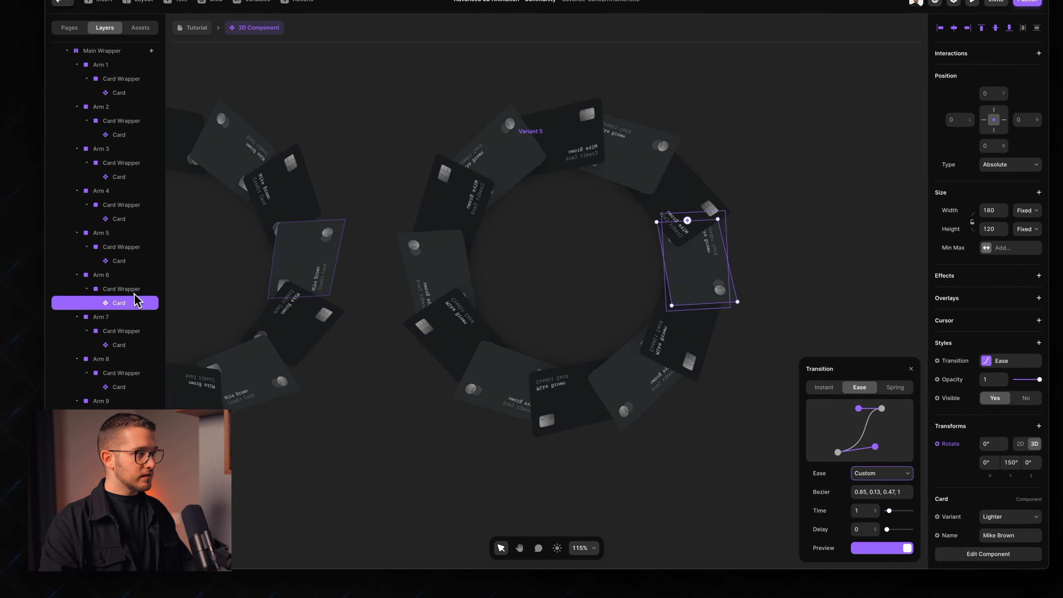
left_click(121, 262)
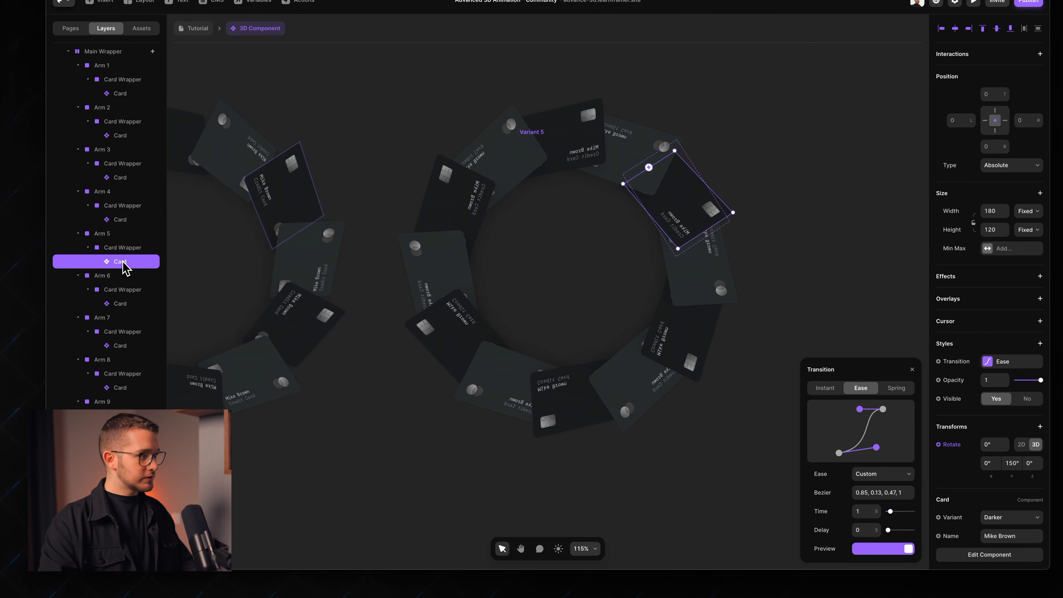
left_click(120, 346, "shift")
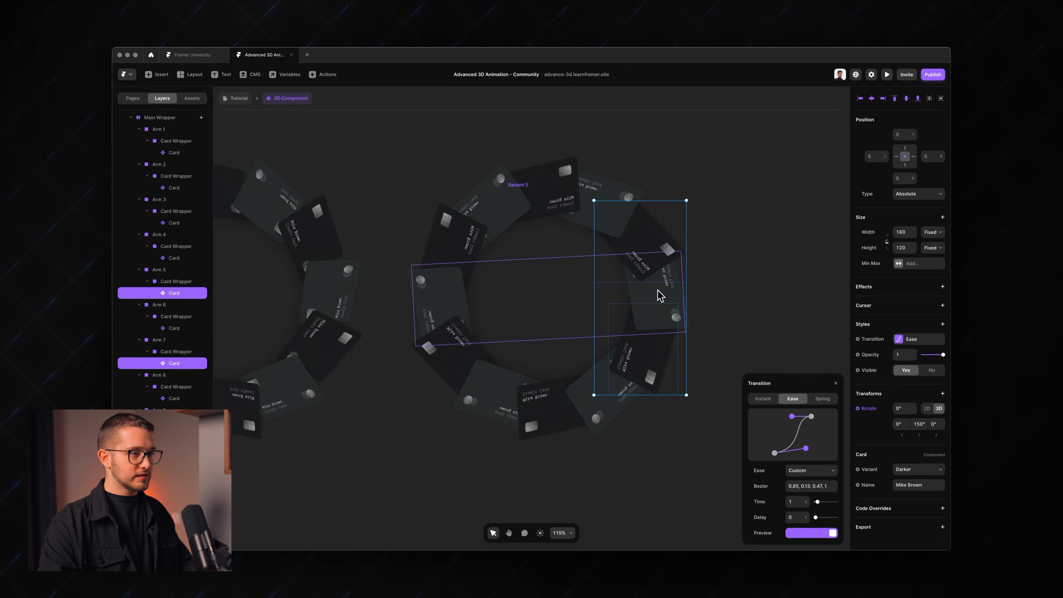
left_click(794, 517)
type("0.0")
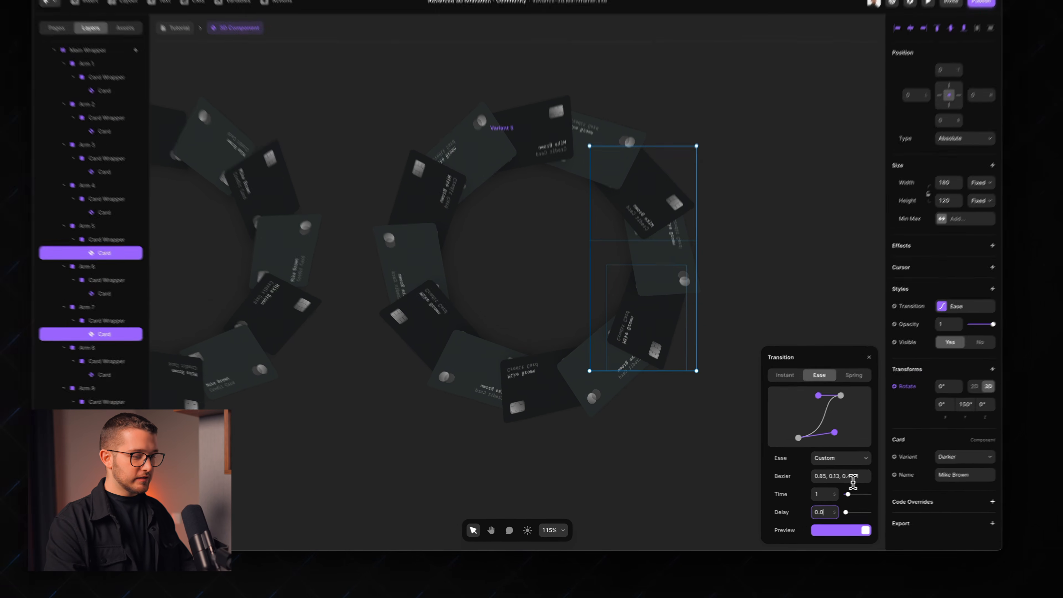
type("5")
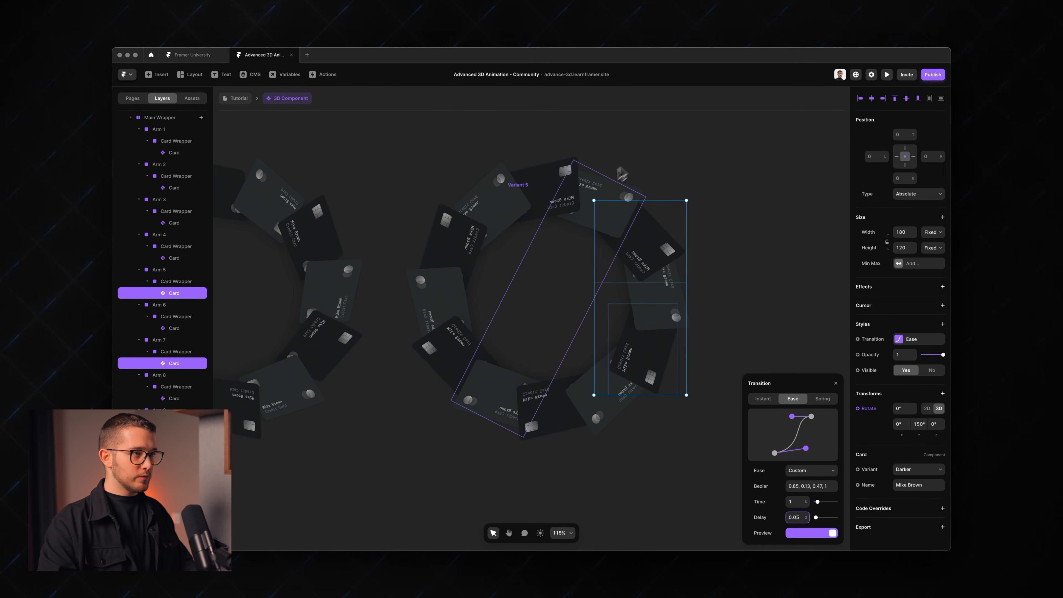
Set a transition delay on Variant 5's Arm 4 and 8 cards, and a 0.15 s delay on the Arm 3 and 9 cards.
left_click(174, 257)
left_click(174, 398, "super")
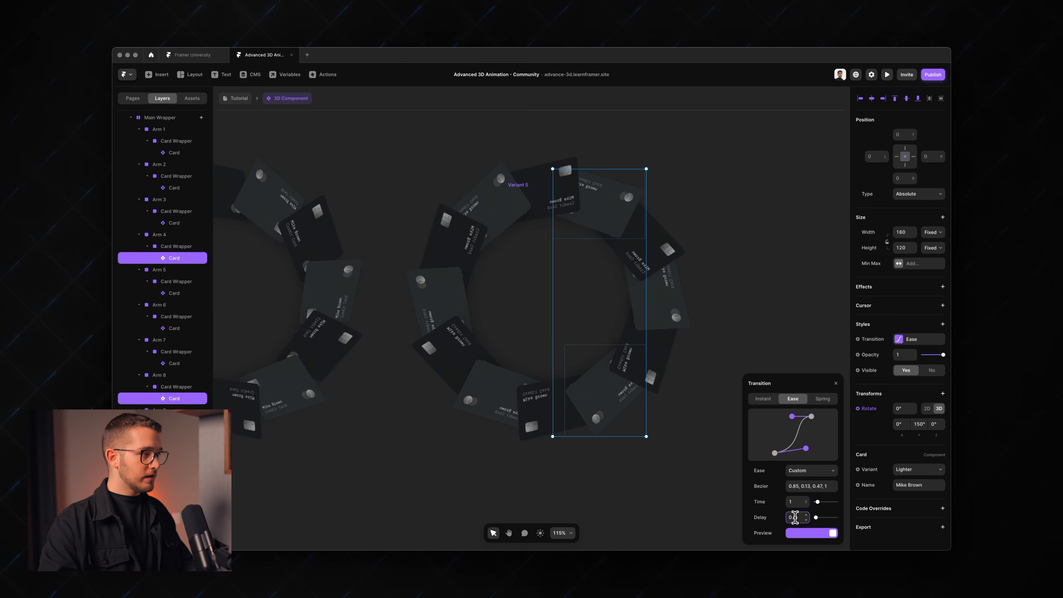
left_click(176, 434)
left_click(175, 223, "super")
left_click(864, 541)
type("0.15")
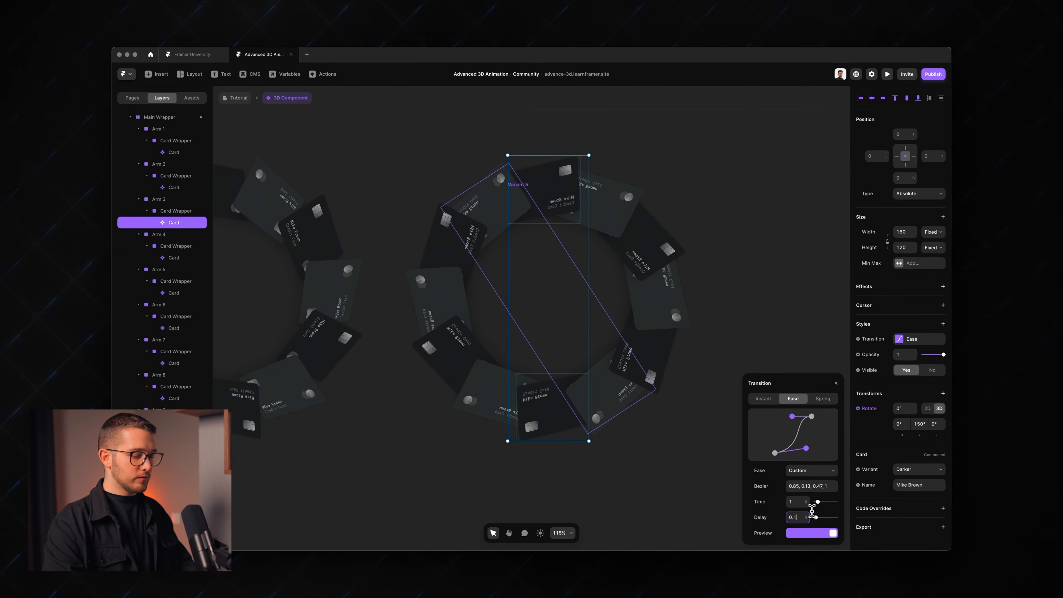
Set the transition delay to 0.2 s on the cards of Arms 2 and 10 in Variant 5.
left_click(169, 187)
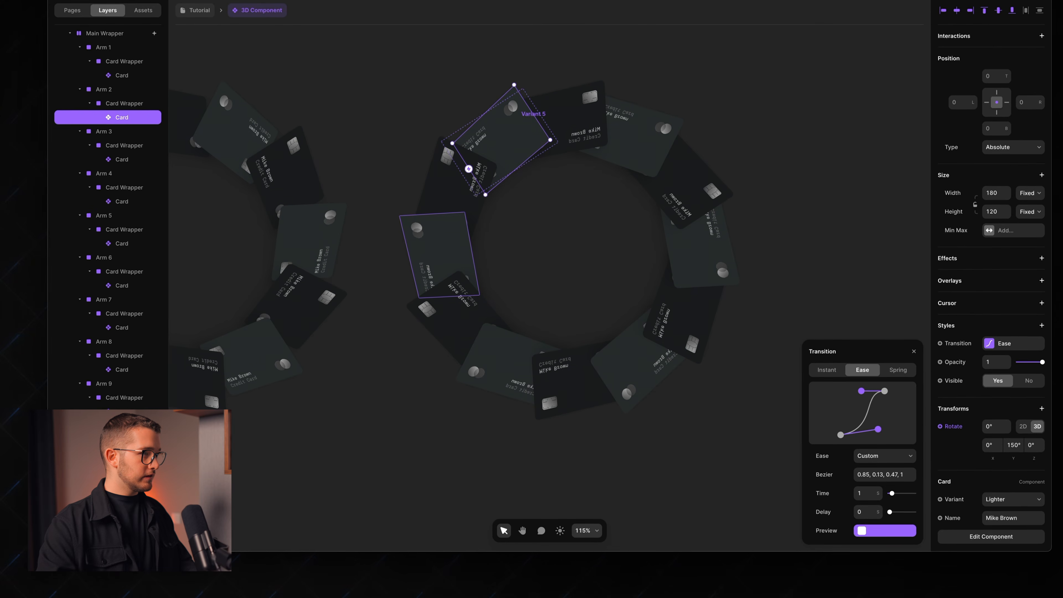
left_click(440, 255, "shift")
left_click(866, 511)
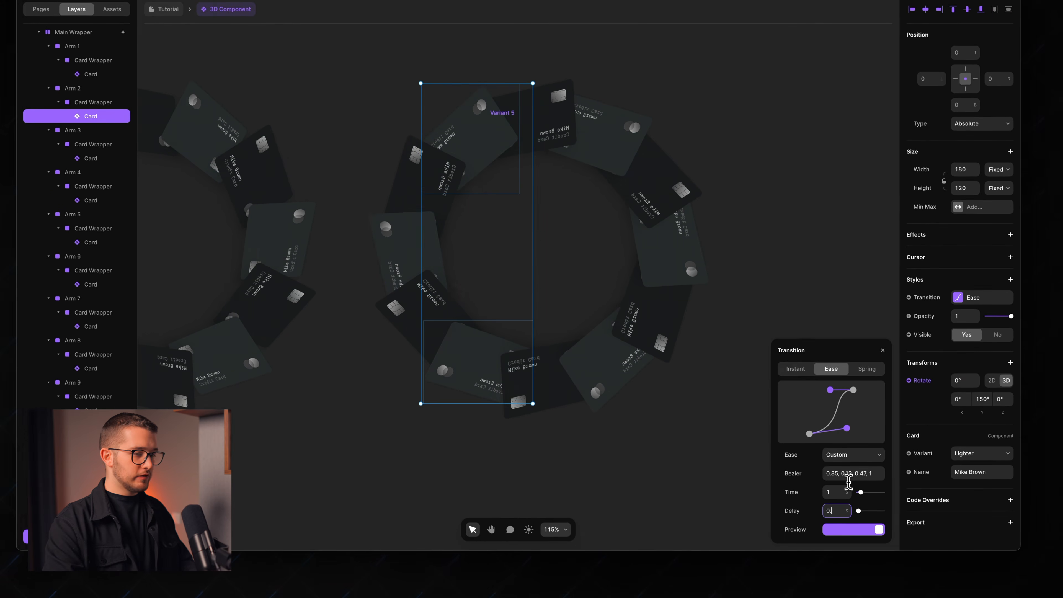
type("0.2")
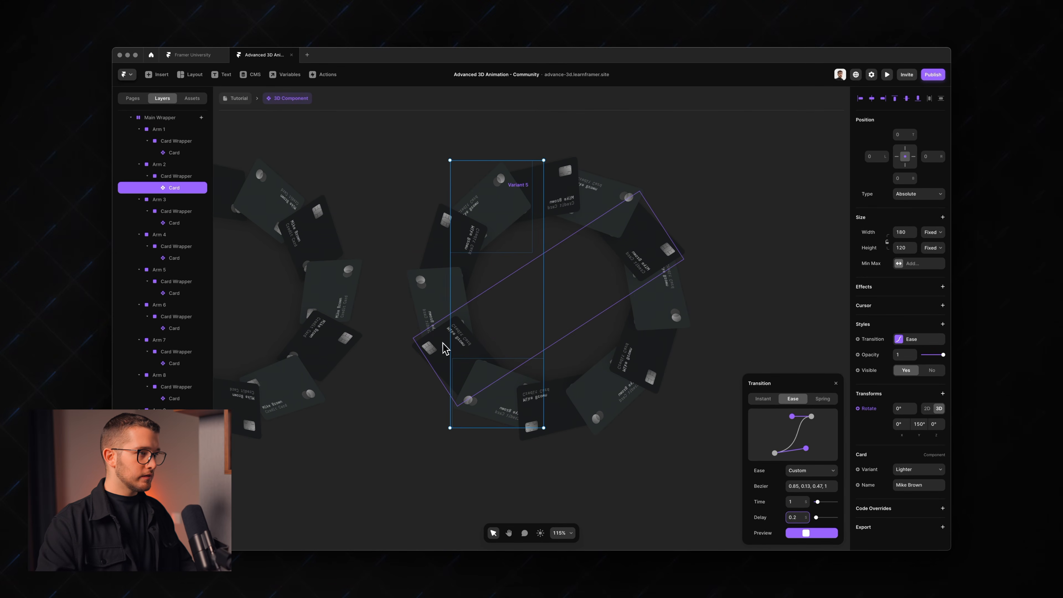
Set the transition delay in Variant 5 to 0.25 s on the Arm 1 and 11 cards and 0.3 s on Arm 12's card.
left_click(447, 345)
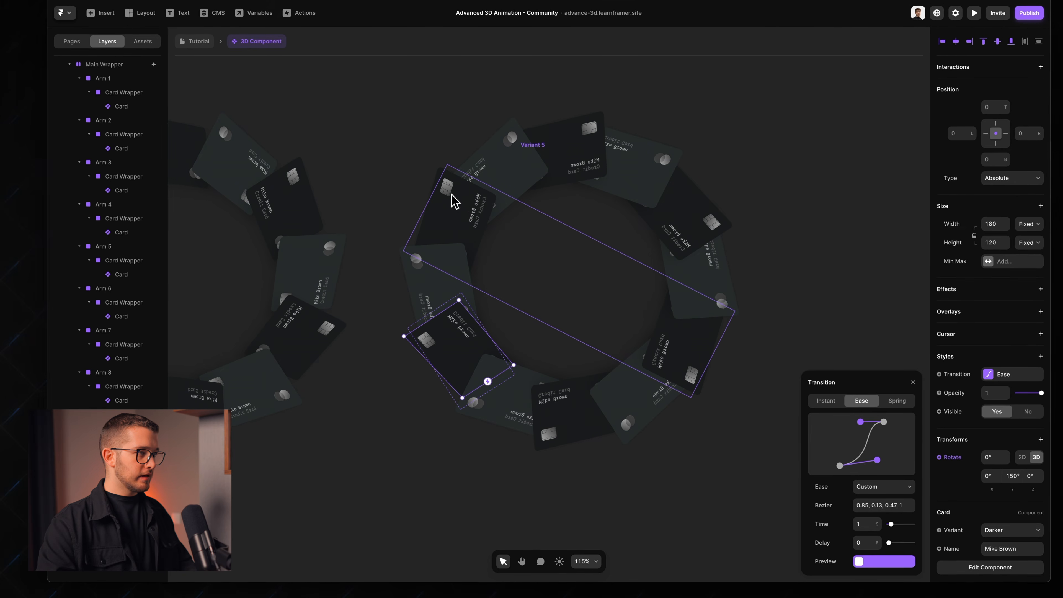
left_click(460, 236)
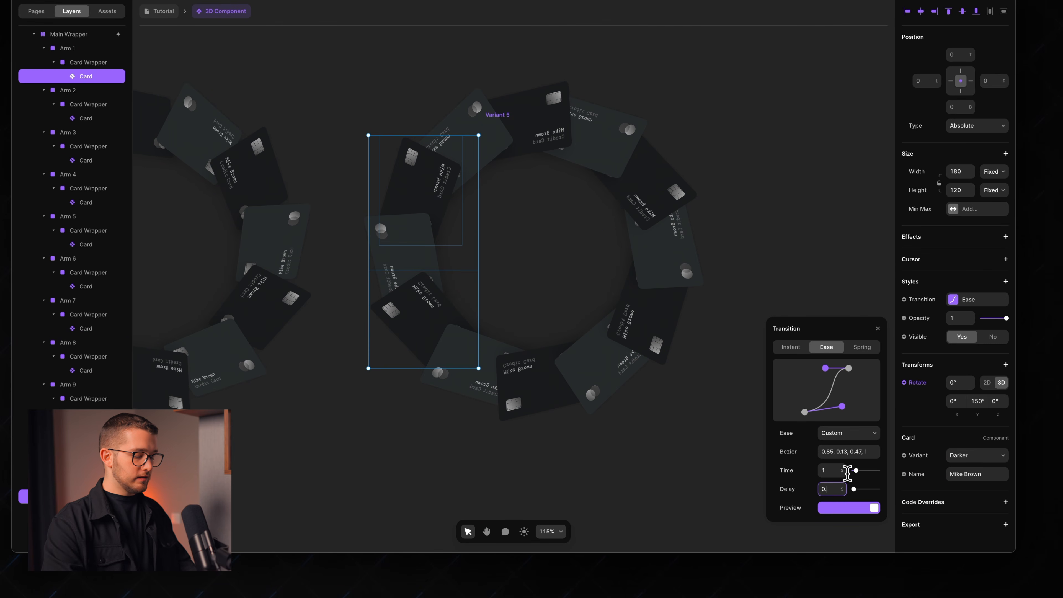
type("25")
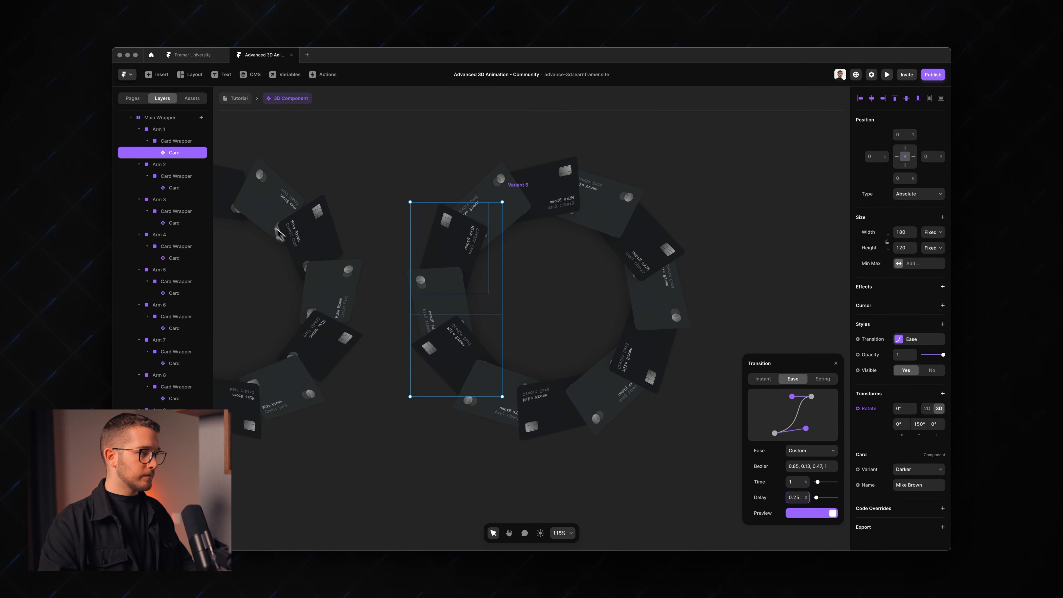
left_click(174, 538)
left_click(798, 496)
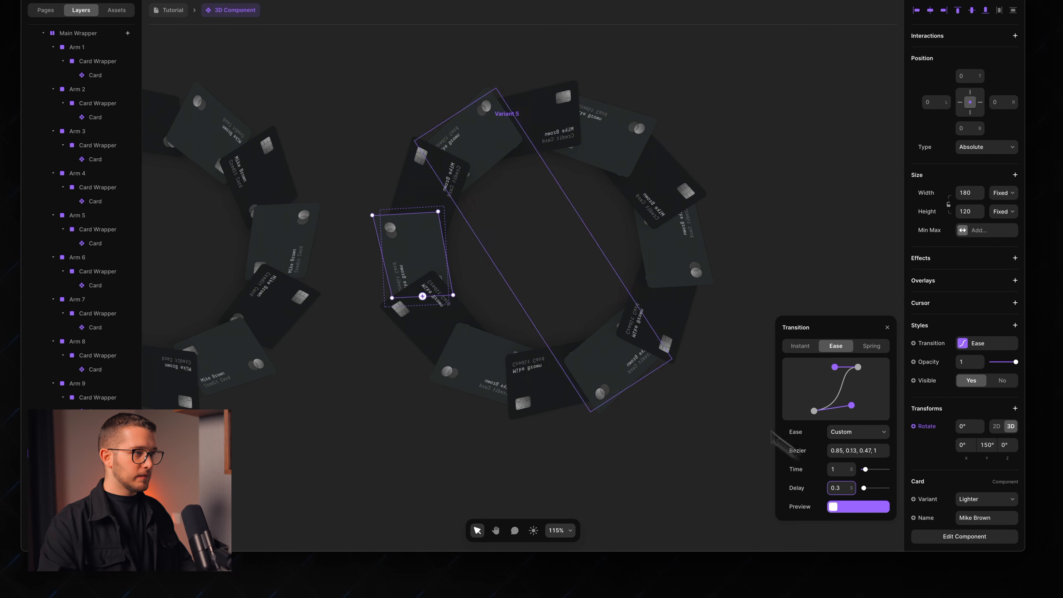
Preview the component animation starting from Variant 2 to check the staggered card flips.
scroll(537, 302, "down", 5)
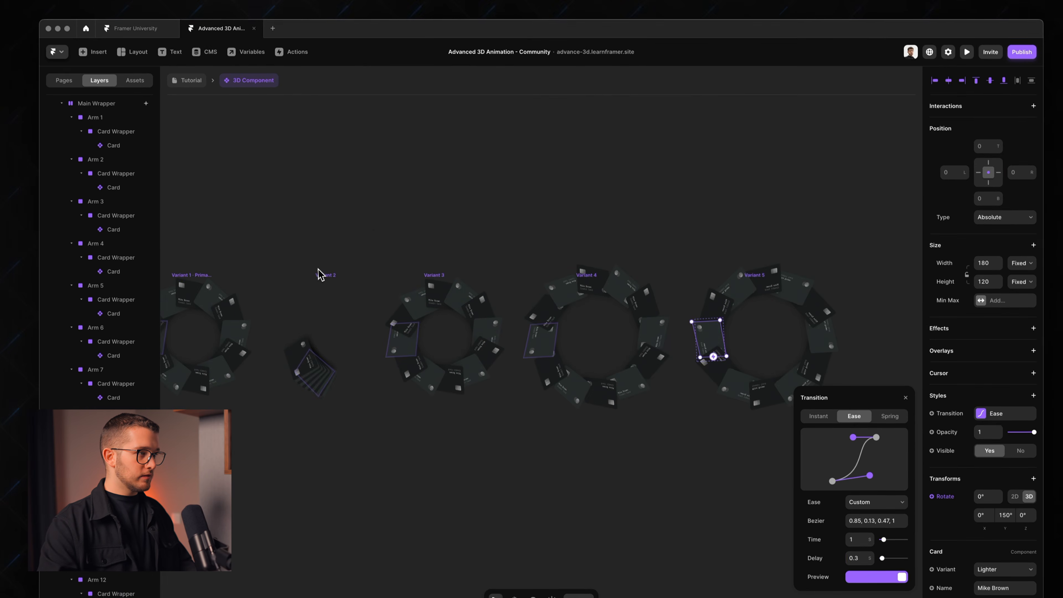
left_click(320, 276)
key("super+p")
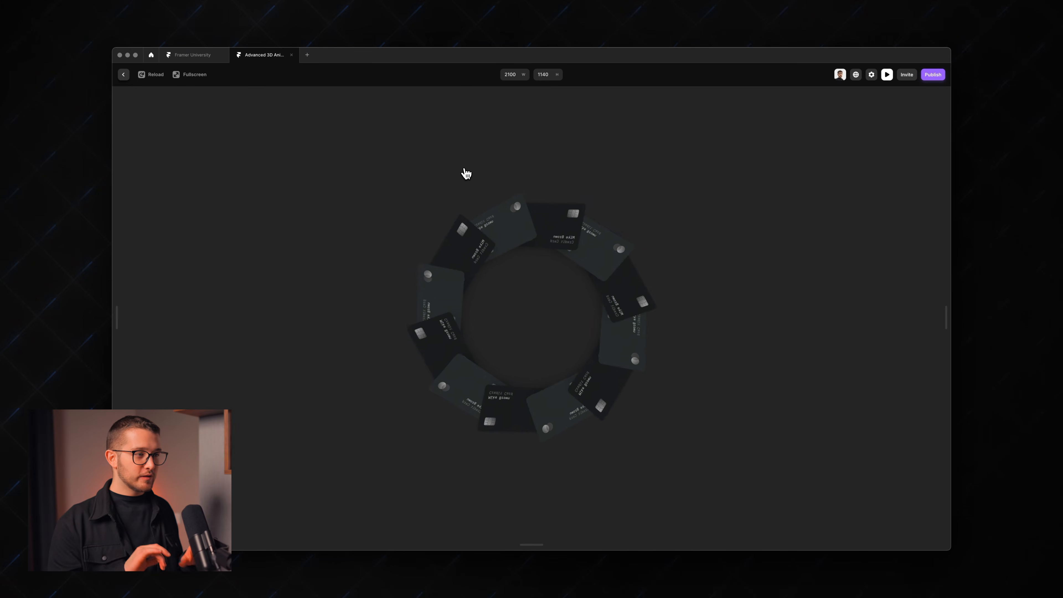
key("super+r")
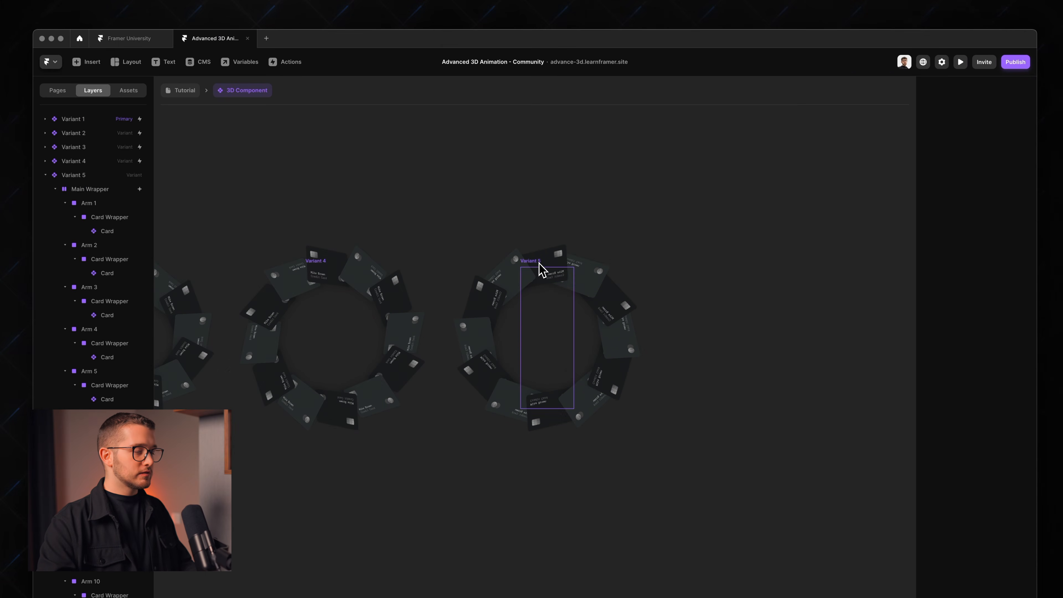
Create a new variant of the 3D Component from Variant 5, placed beside it.
left_click(534, 260)
left_click_drag(533, 261, 747, 276)
key("super+r")
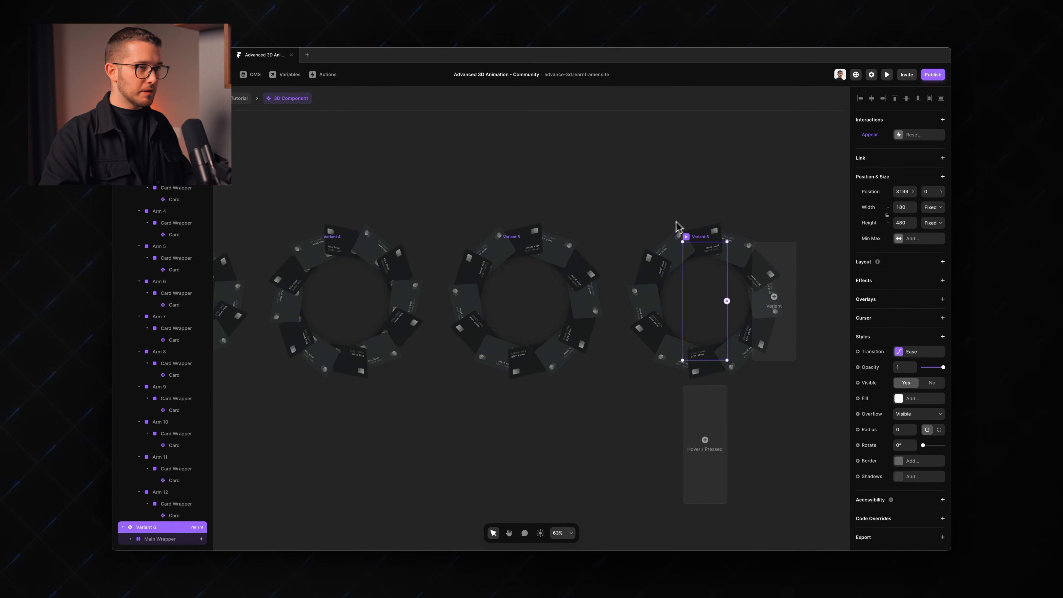
Expand the arm layers inside Variant 6's Main Wrapper so their card wrappers are listed.
scroll(677, 223, "right", 4)
scroll(678, 224, "up", 2)
scroll(529, 312, "up", 3)
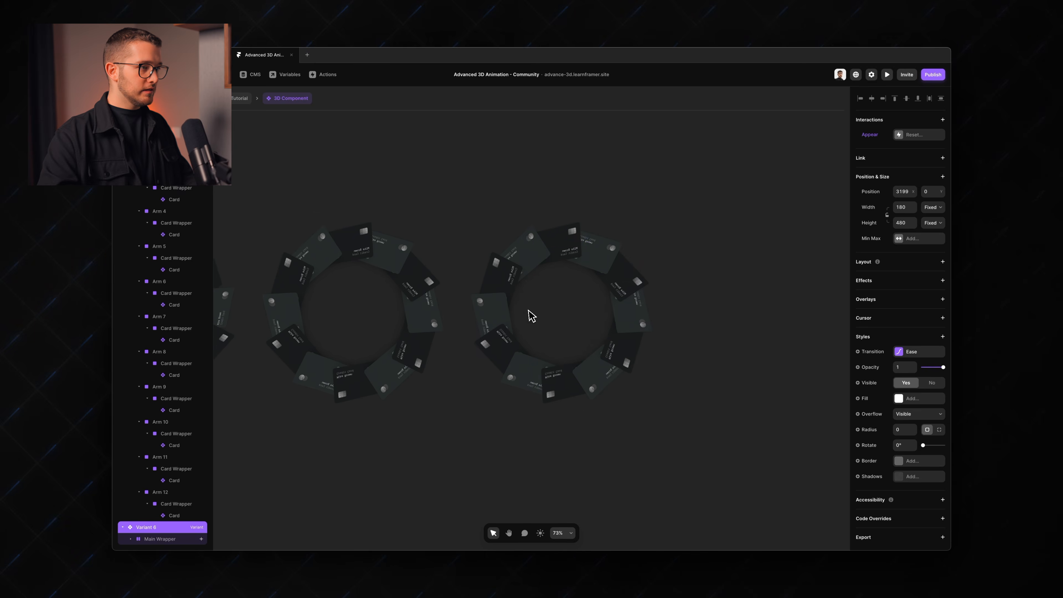
left_click(503, 327, "super")
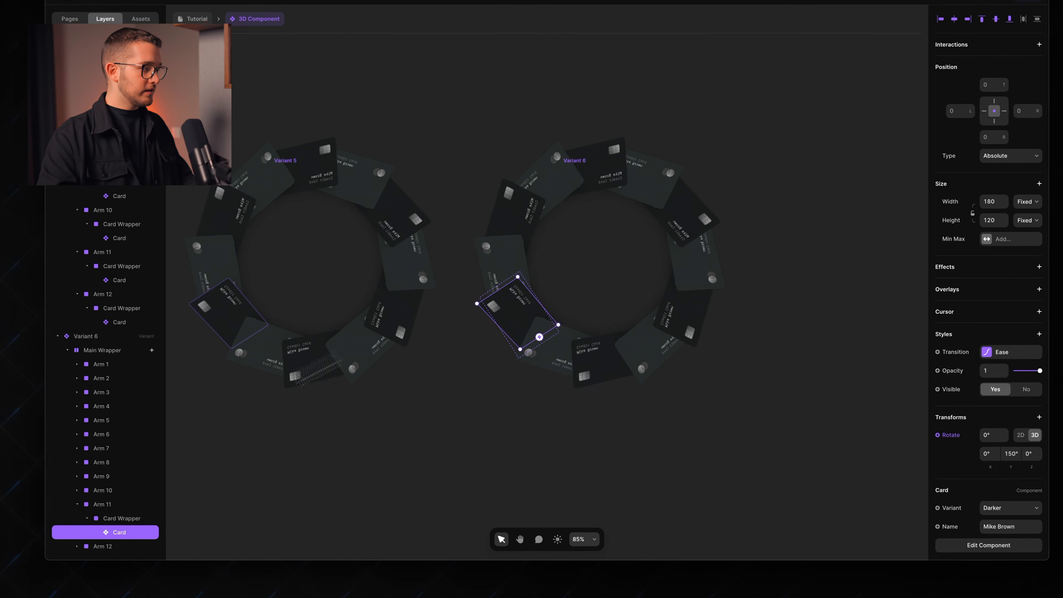
left_click(80, 541)
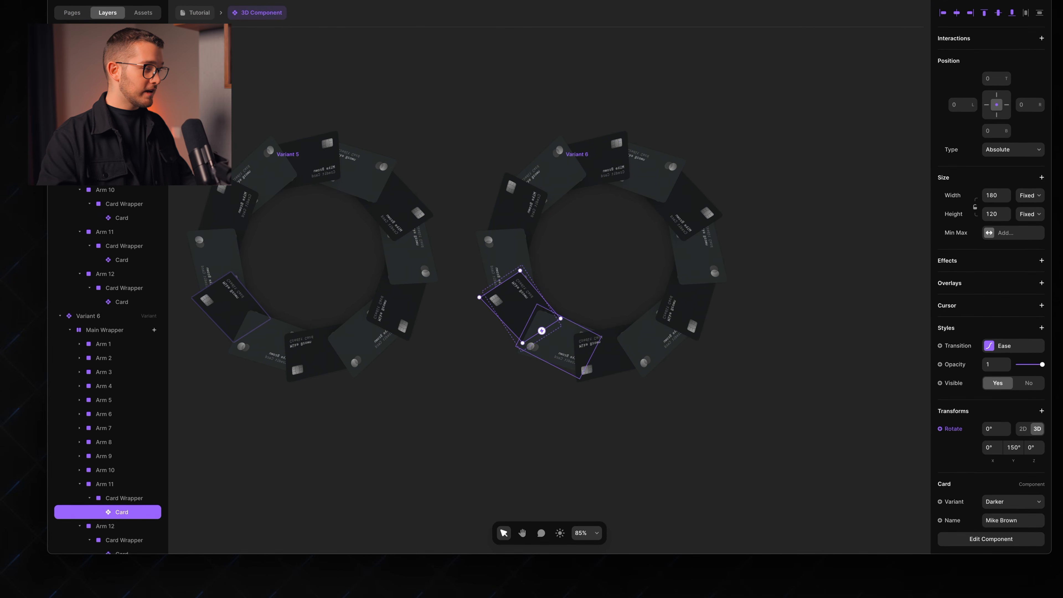
left_click(80, 456)
left_click(79, 442)
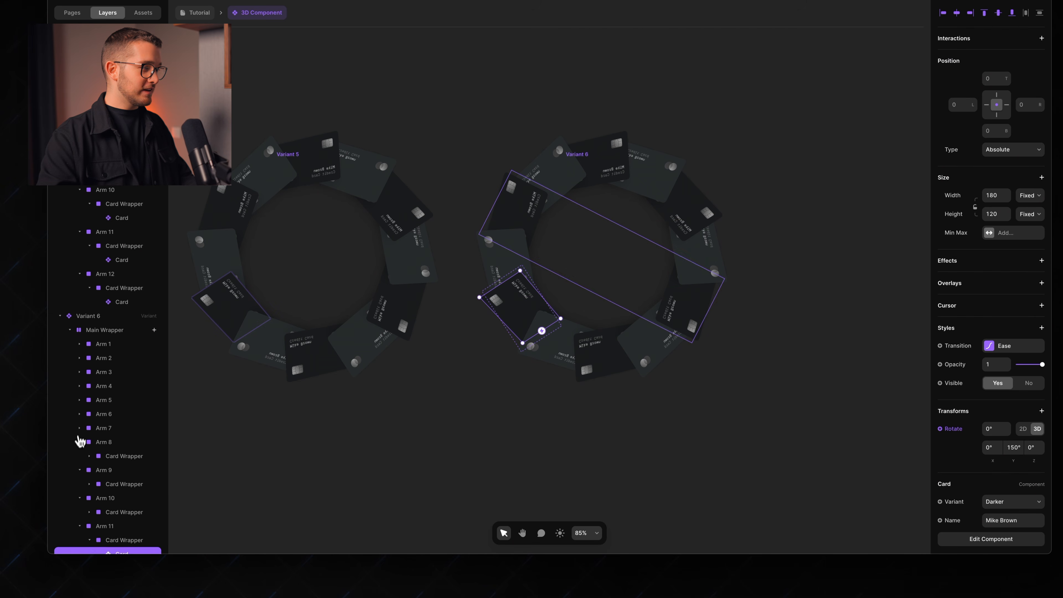
left_click(79, 386)
left_click(79, 372)
left_click(79, 343)
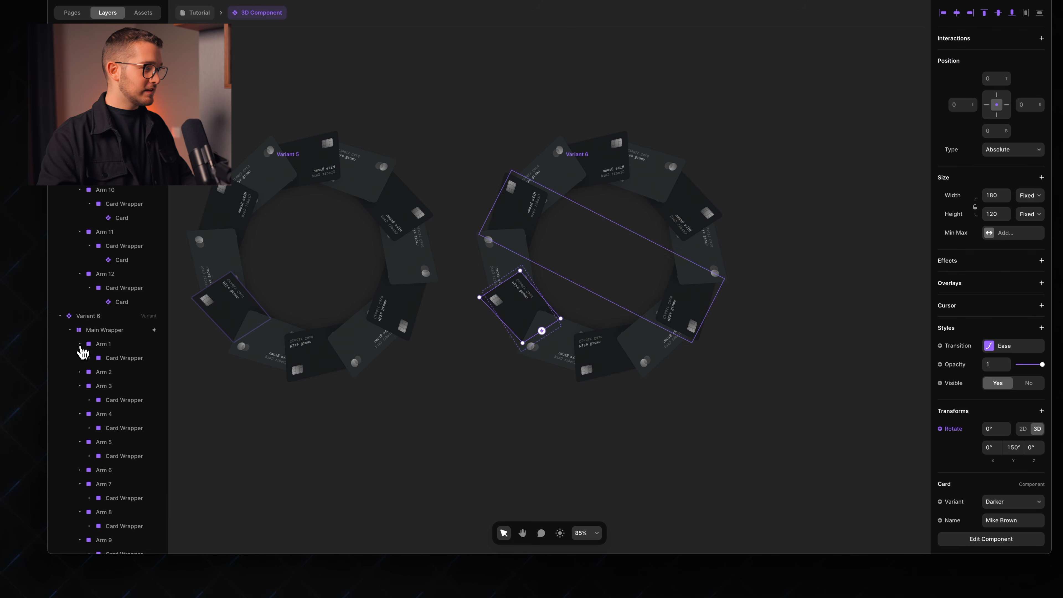
Expand the card wrappers of all arms in Variant 6 so every Card layer can be selected.
left_click(93, 373)
scroll(95, 369, "down", 3)
left_click(137, 237)
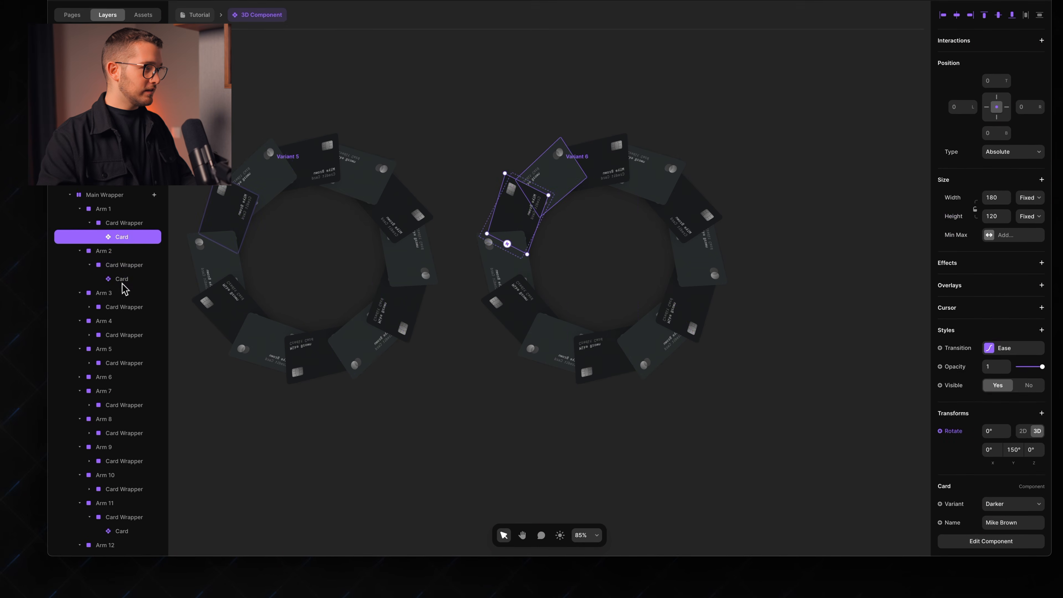
left_click(121, 277, "shift")
left_click(89, 306)
left_click(109, 320)
left_click(89, 349)
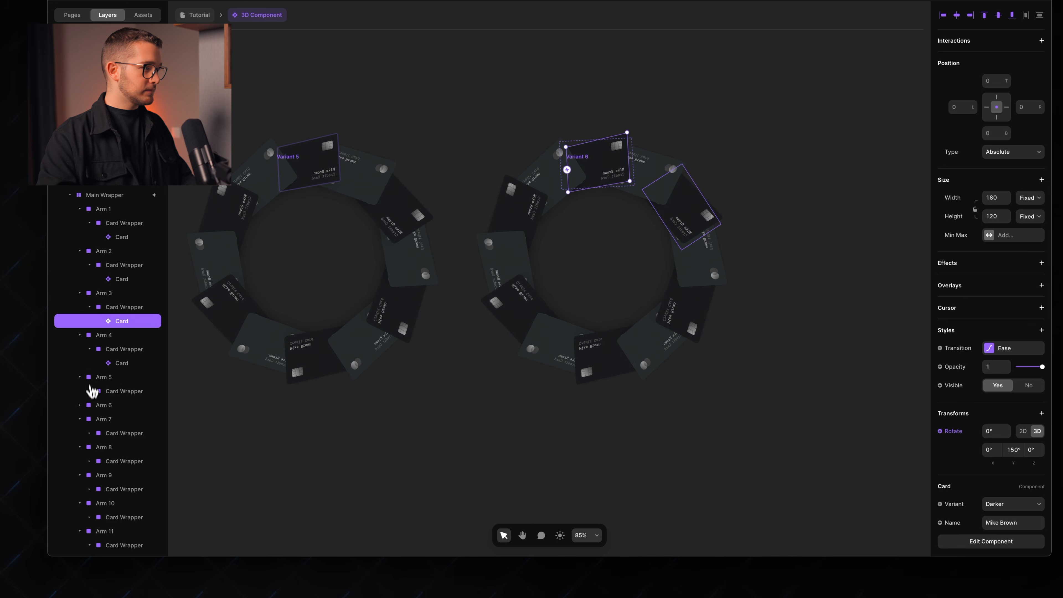
left_click(89, 391)
scroll(89, 390, "down", 3)
left_click(79, 347)
left_click(89, 361)
left_click(89, 403)
left_click(90, 444)
scroll(89, 438, "down", 3)
left_click(90, 458)
Set the 3D Y rotation of the cards in all twelve arms of Variant 6 to 40°.
left_click(111, 546)
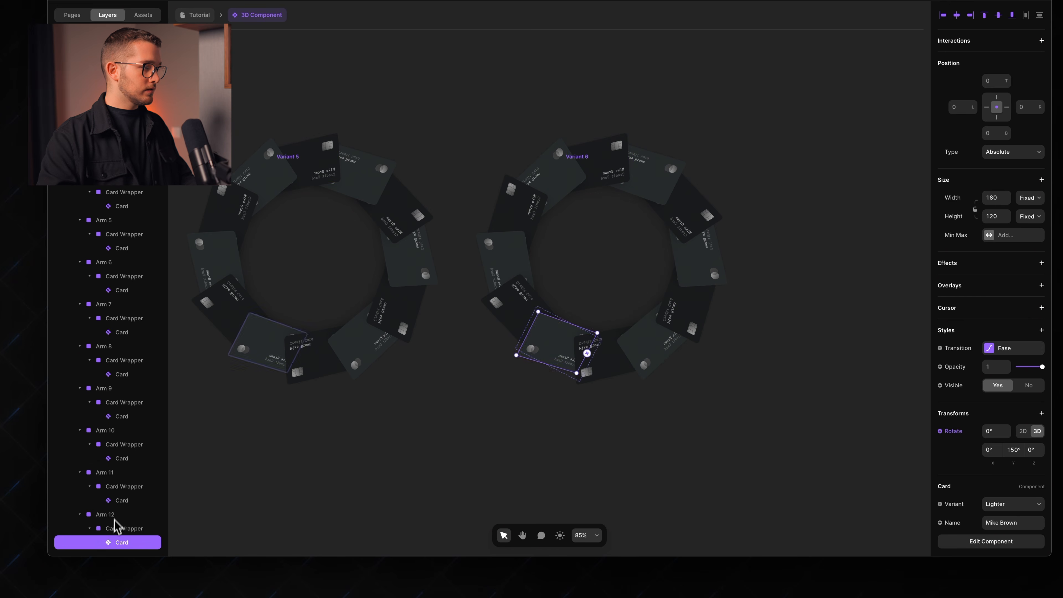
left_click(119, 501, "super")
left_click(124, 459, "super")
left_click(128, 417, "super")
left_click(131, 375, "super")
left_click(131, 333, "super")
left_click(131, 291, "super")
left_click(119, 252, "super")
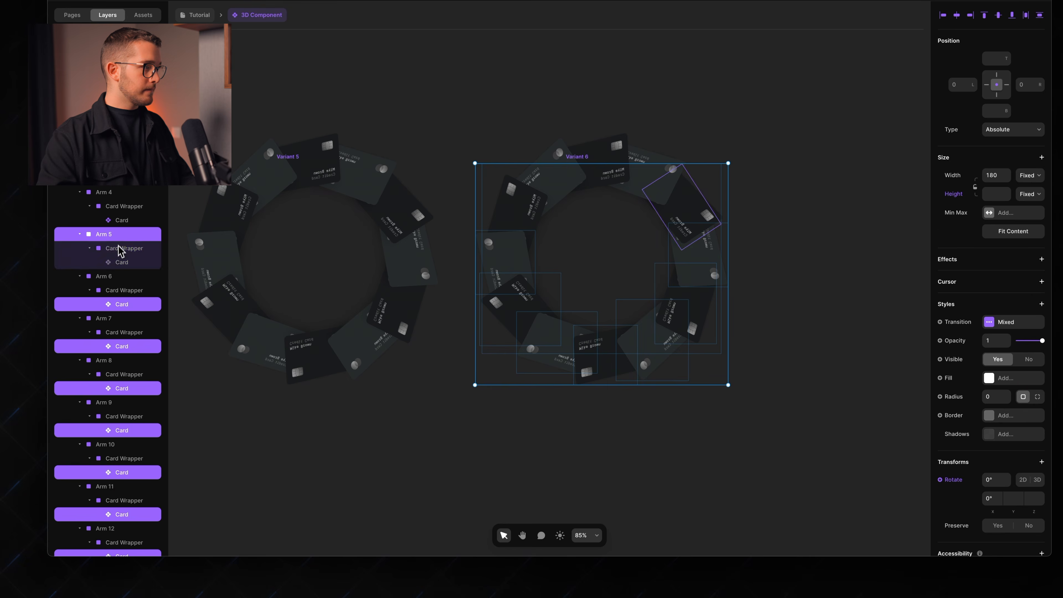
left_click(117, 235, "super")
left_click(120, 262, "super")
left_click(123, 221, "super")
left_click(127, 251, "super")
left_click(128, 209, "super")
left_click(127, 168, "super")
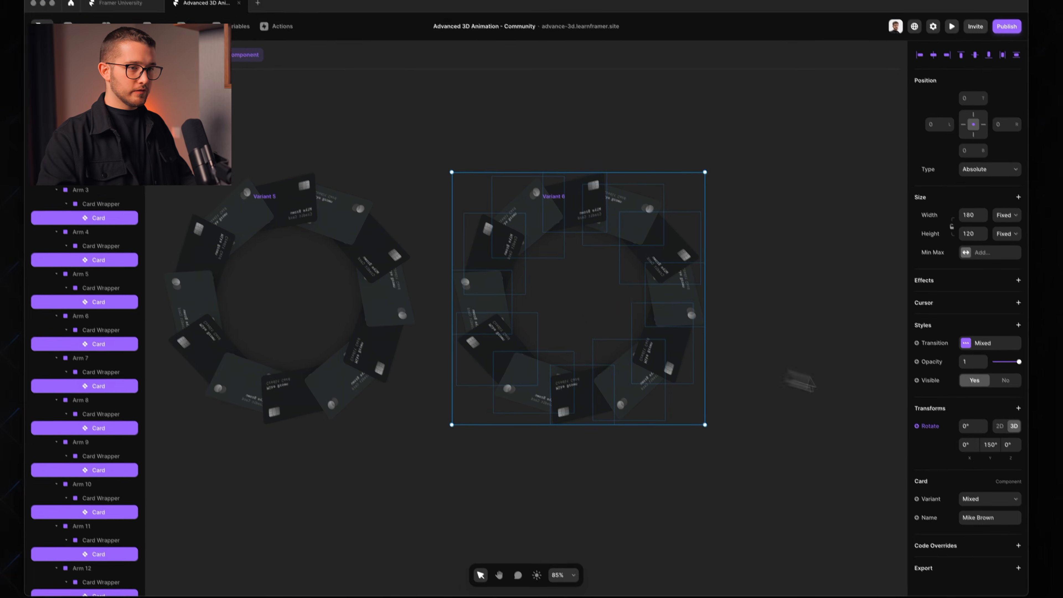
left_click(989, 446)
type("40")
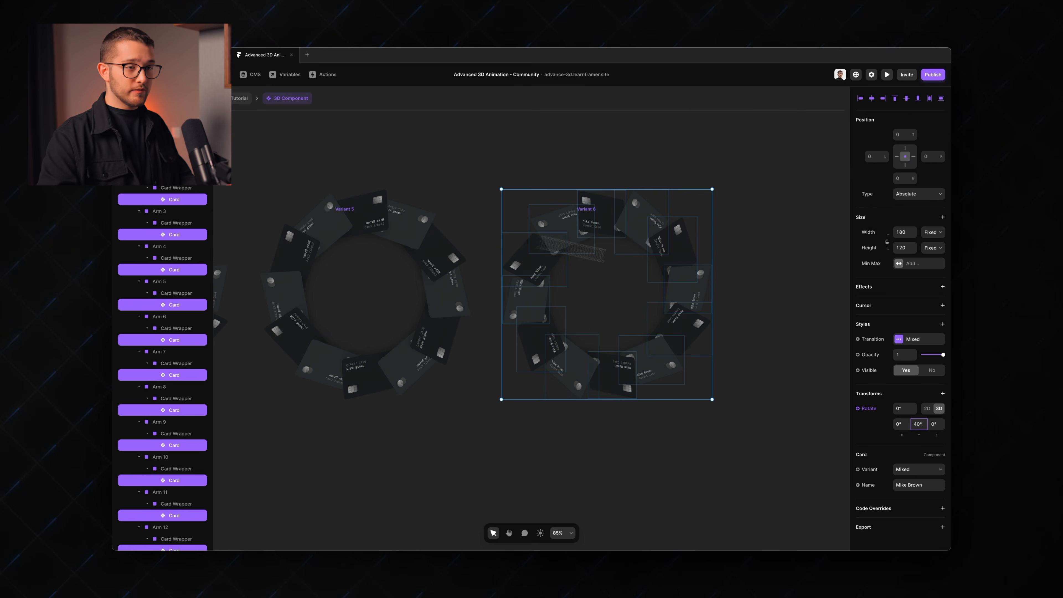
left_click(708, 444)
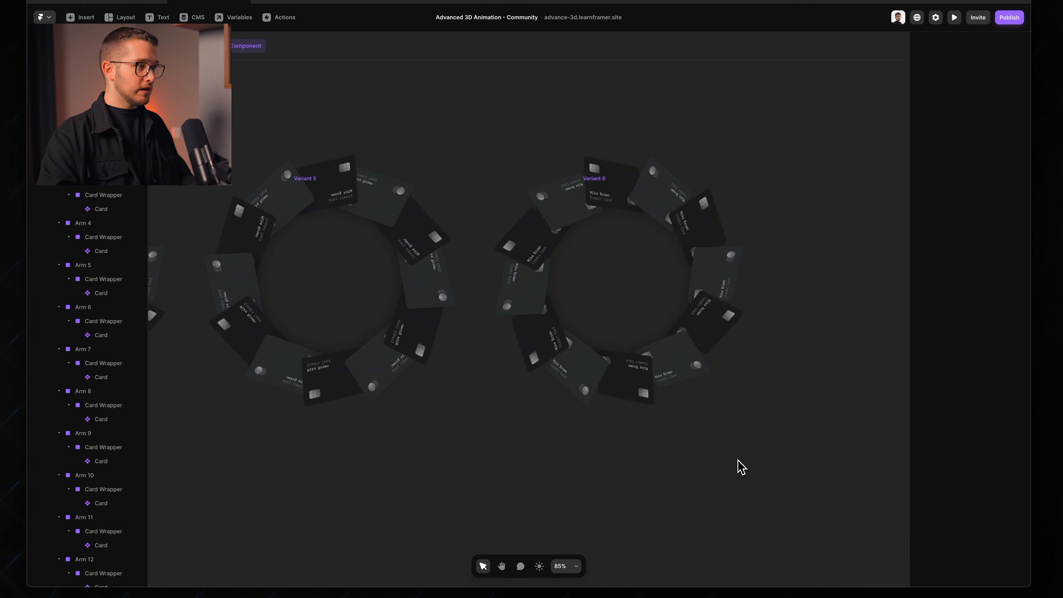
Connect Variant 5 to Variant 6 with an Appear interaction delayed by 1 s.
scroll(411, 311, "down", 3)
left_click(468, 212)
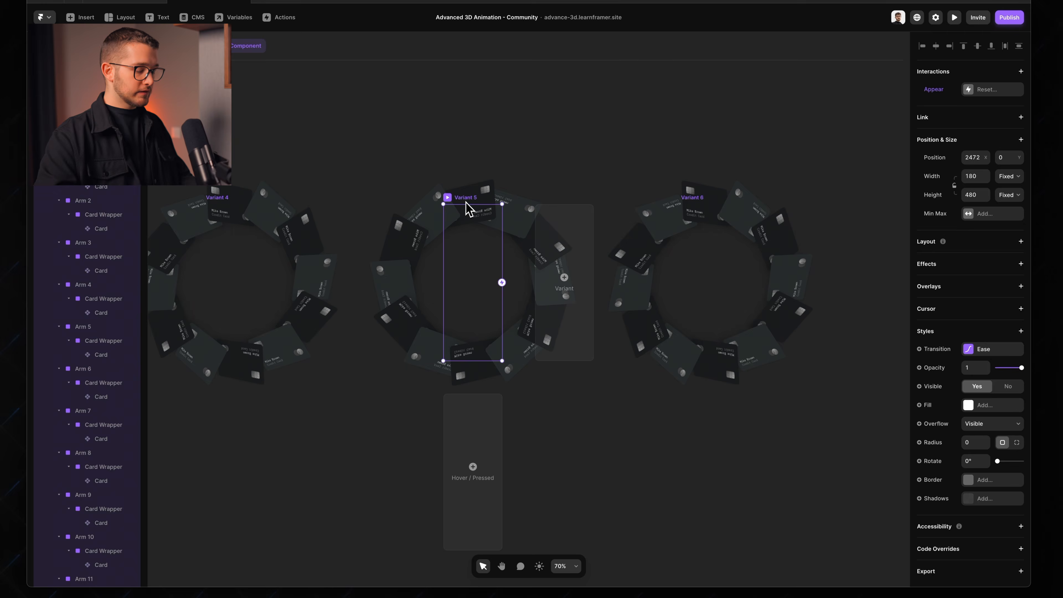
left_click_drag(503, 283, 705, 298)
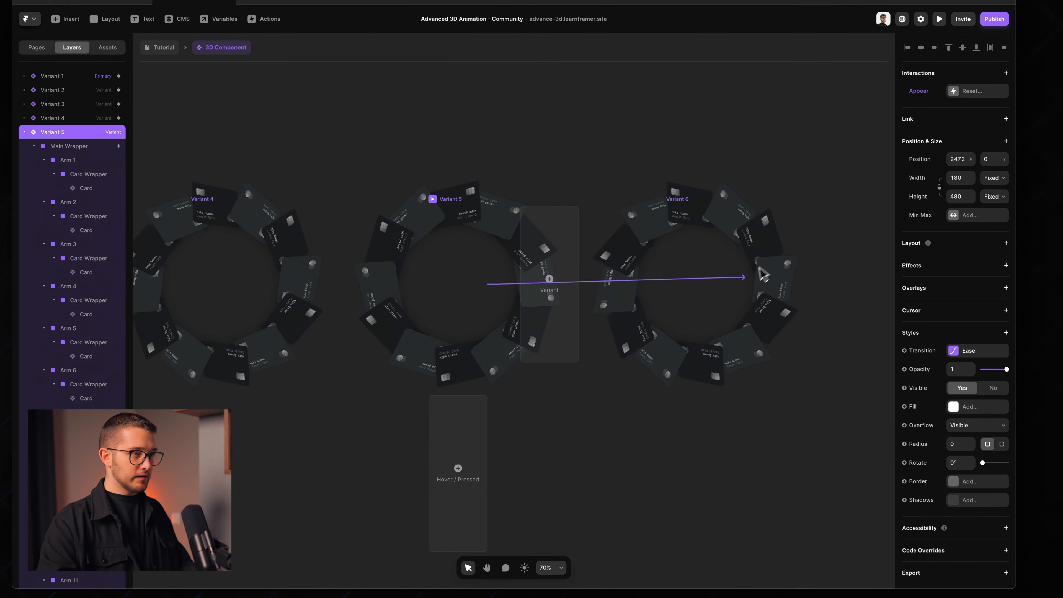
left_click(689, 358)
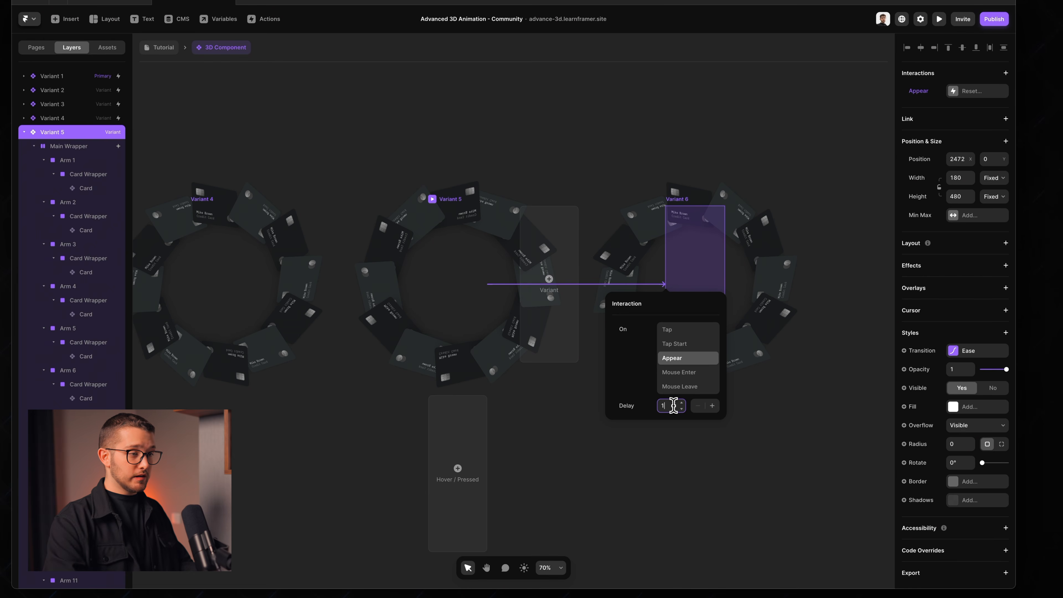
left_click(594, 407)
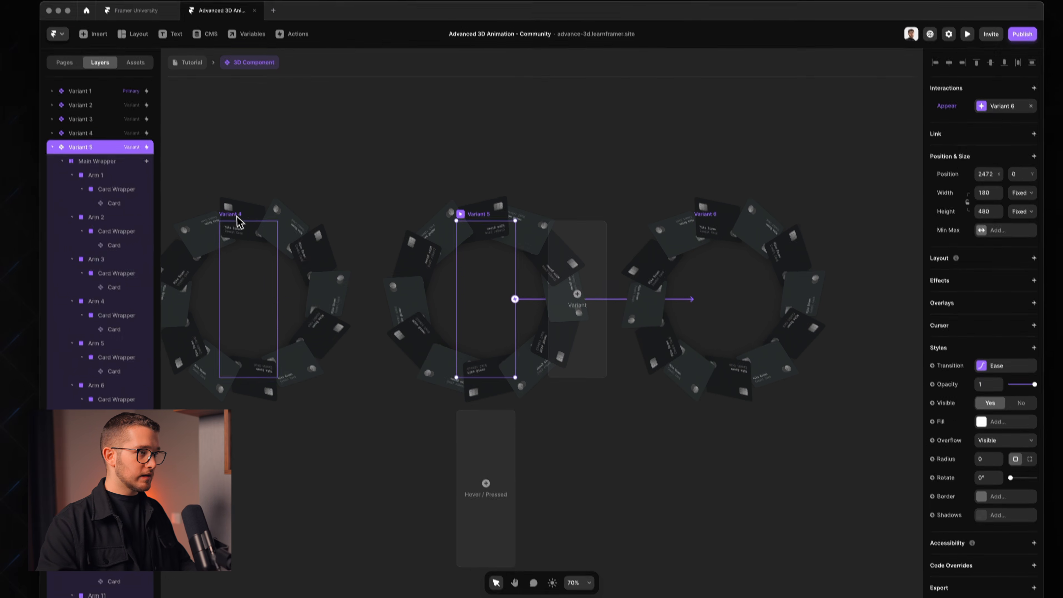
Preview the component animation starting from Variant 4 to check the cards flipping back.
left_click(208, 201)
key("super+p")
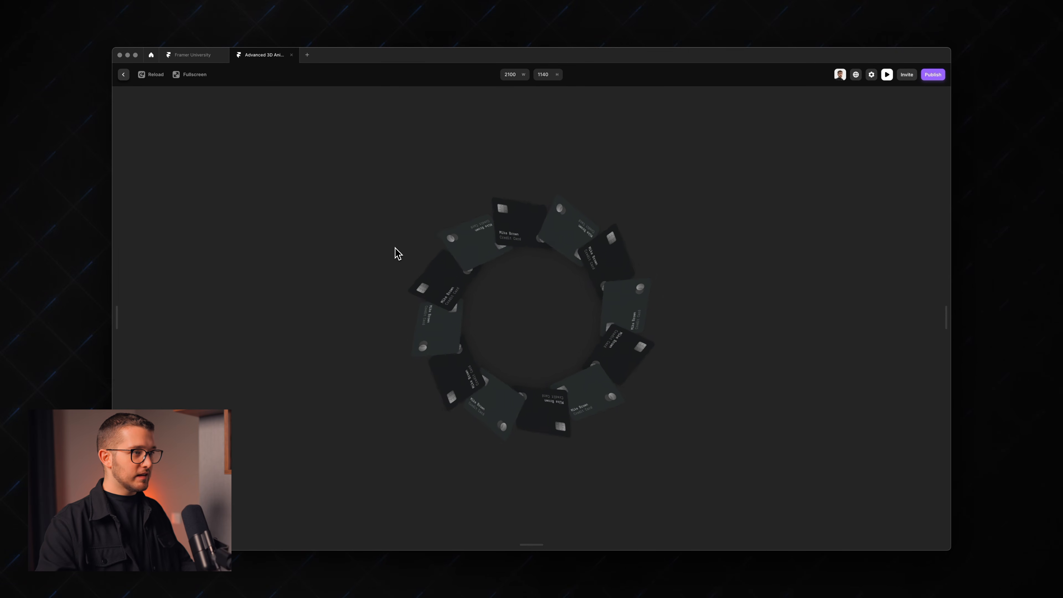
key("Escape")
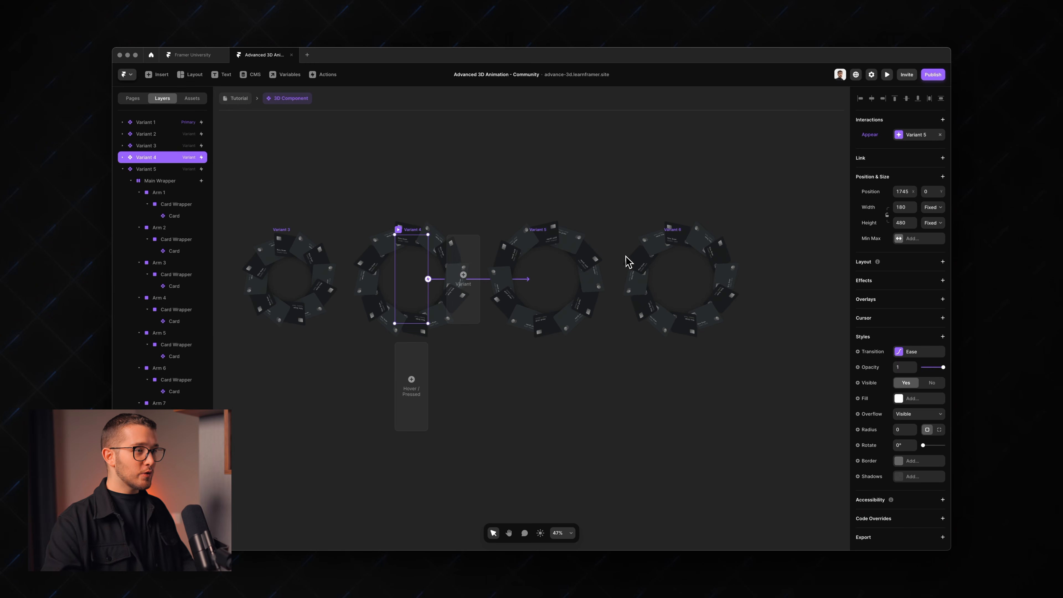
Duplicate Variant 6 beside the original in the same row and rename the copy Variant 7.
left_click(534, 230)
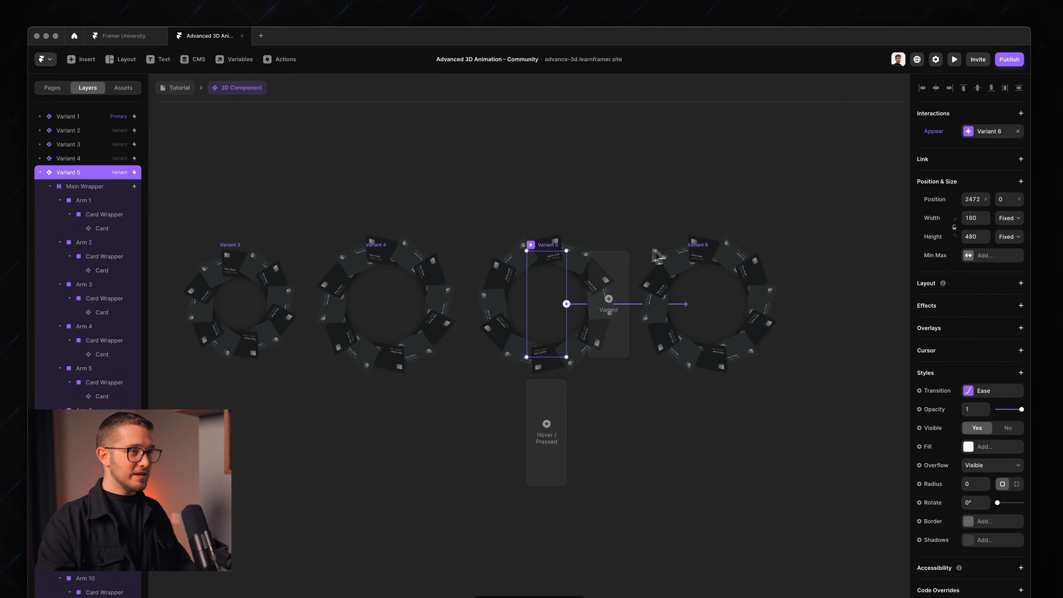
left_click(667, 231)
scroll(697, 251, "right", 5)
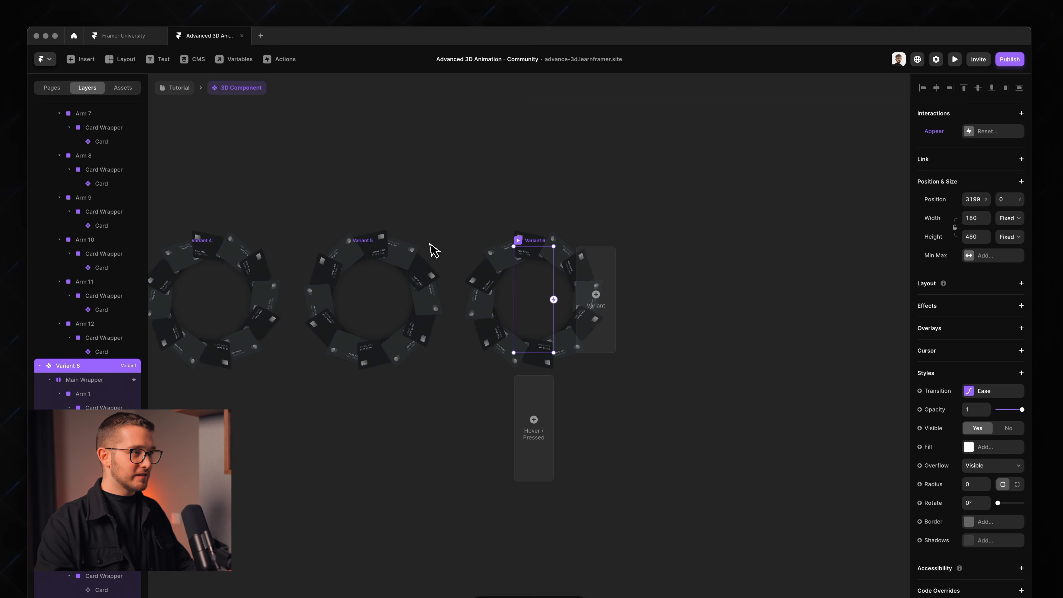
scroll(538, 244, "up", 3)
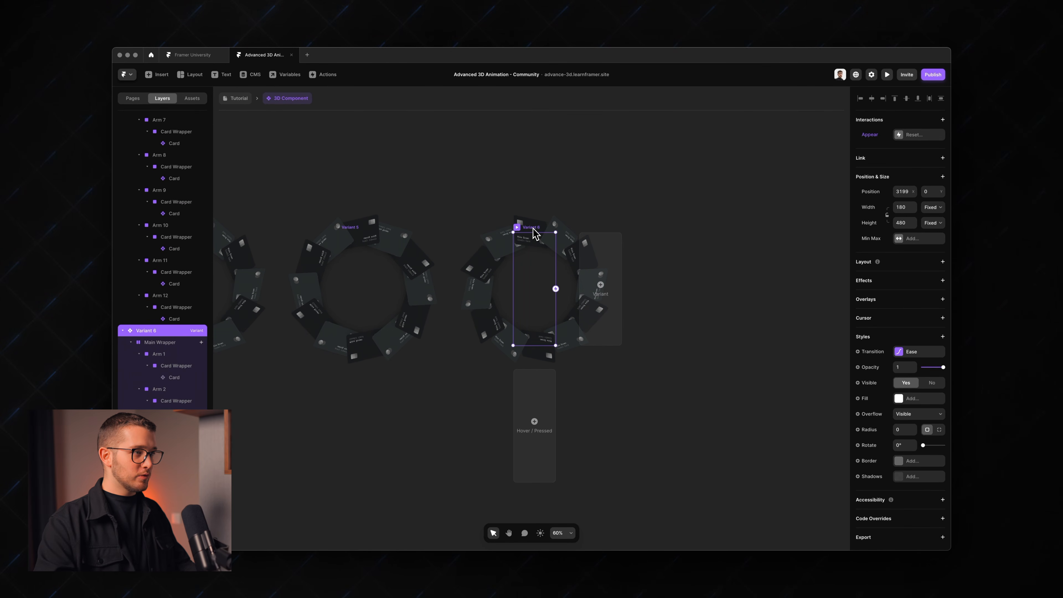
left_click_drag(533, 228, 734, 250)
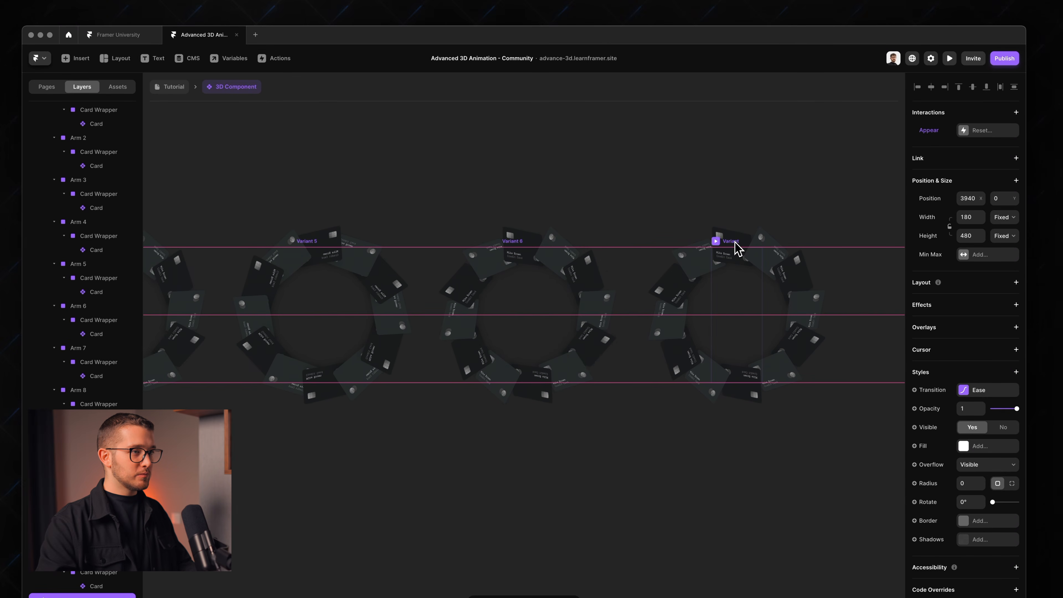
key("super+r")
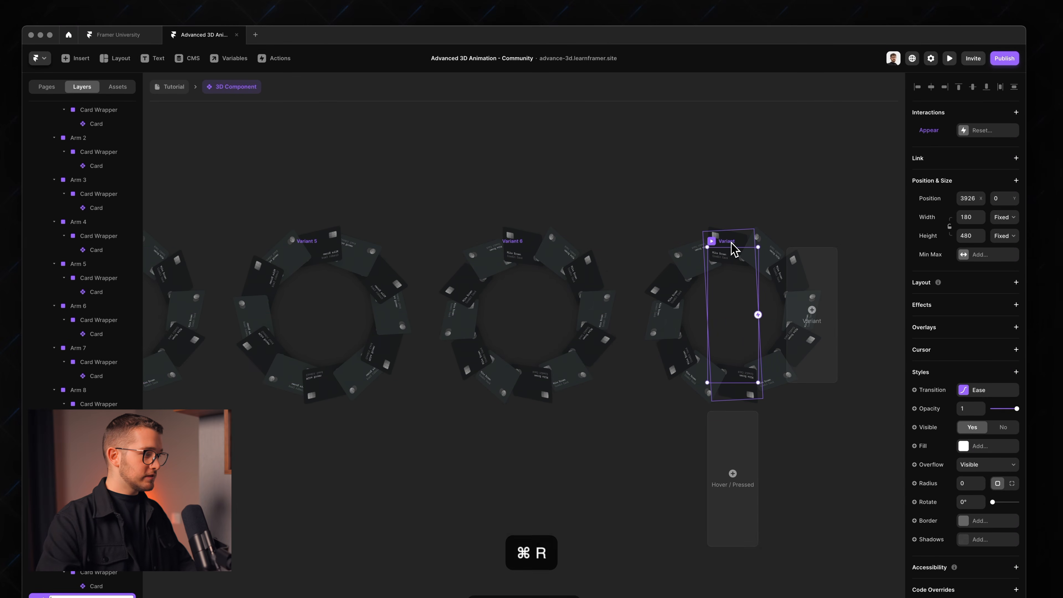
type("Varian")
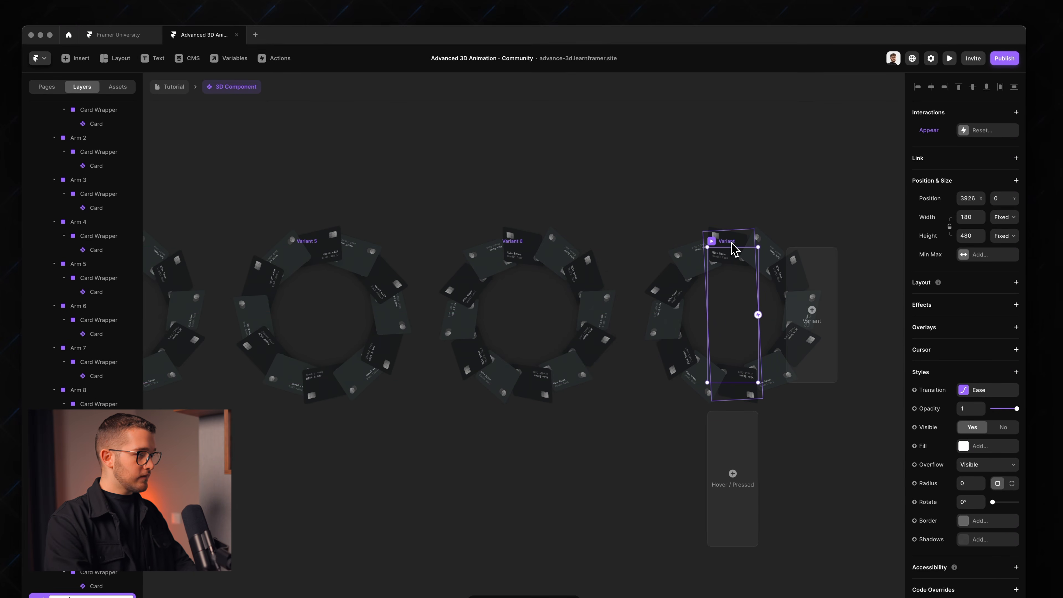
type("t 7")
key("Return")
Set the height of all the arms in Variant 7 to 480 to shrink the ring.
scroll(766, 303, "right", 3)
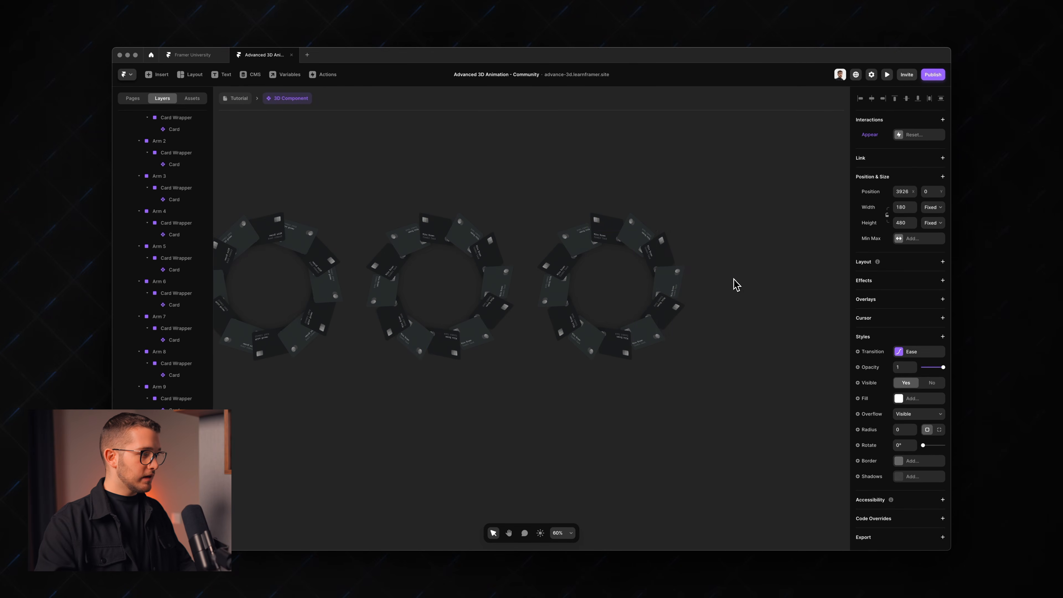
left_click(624, 332)
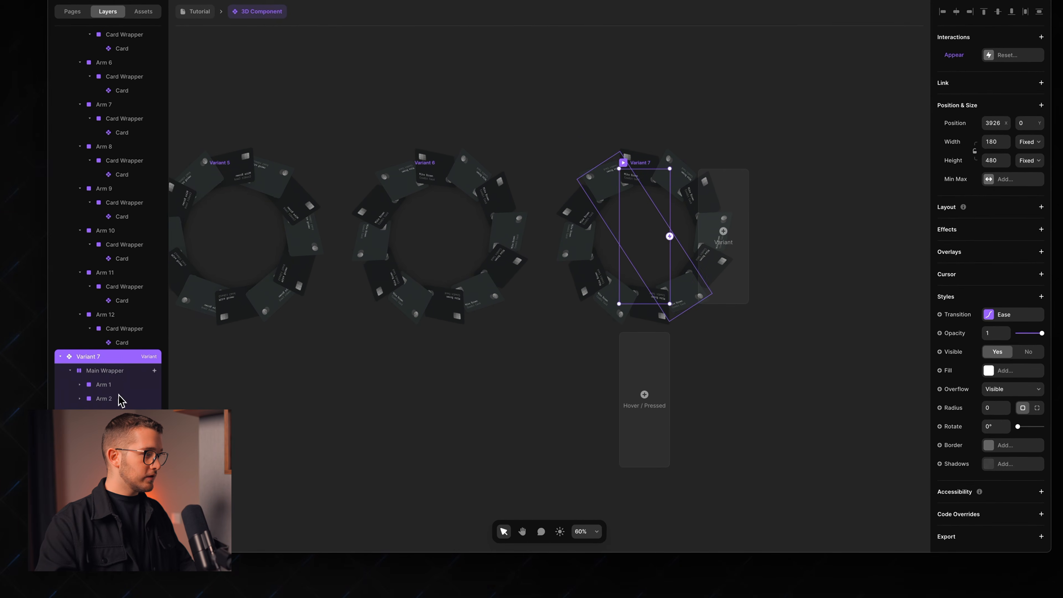
left_click(104, 384)
left_click(105, 539, "shift")
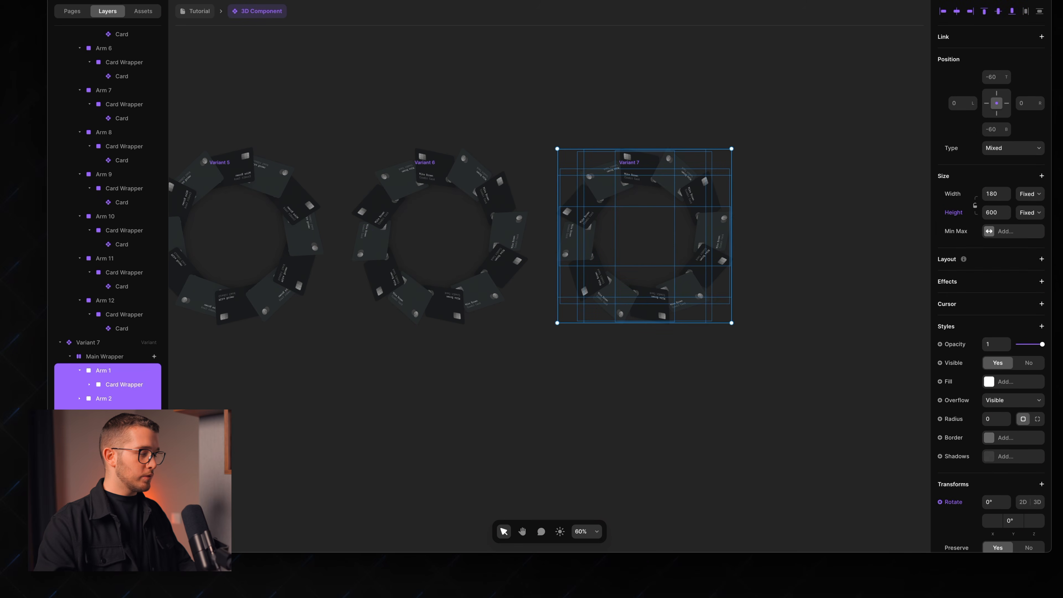
left_click(997, 213)
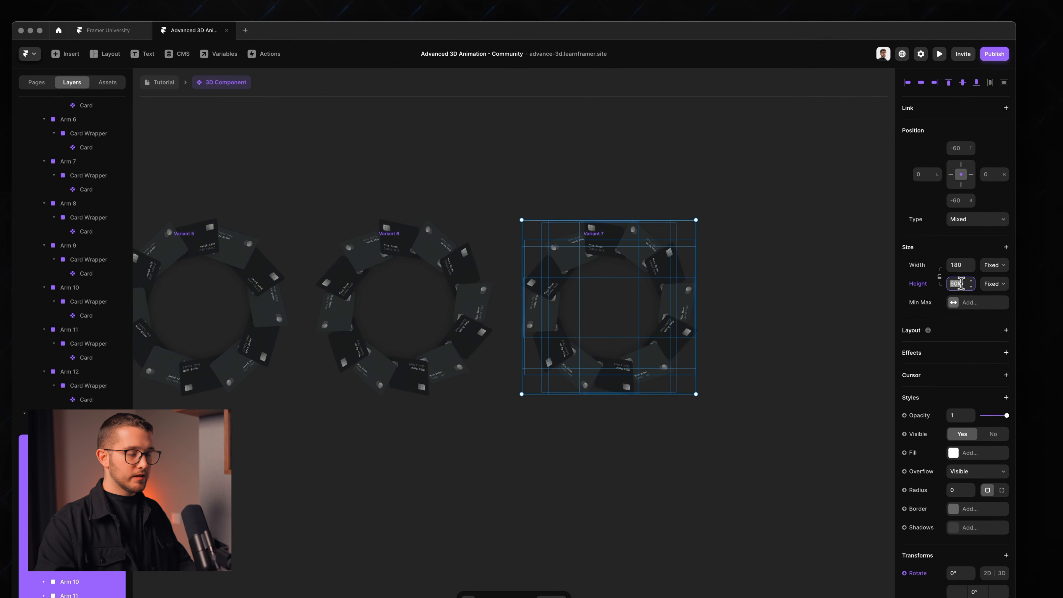
type("480")
key("Return")
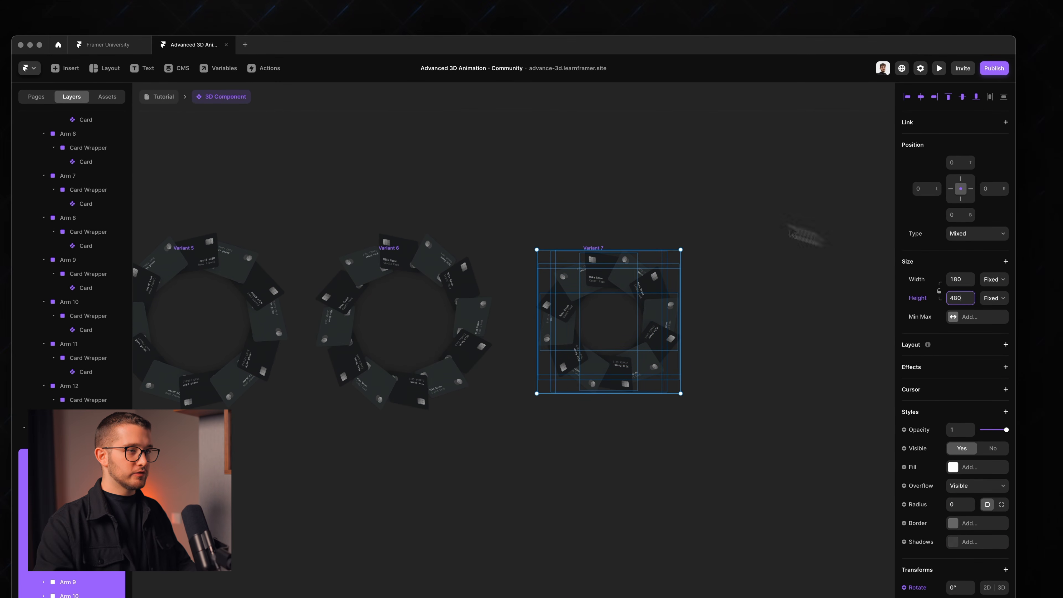
left_click(697, 177)
Connect Variant 6 to Variant 7 with an Appear interaction delayed by 1 s.
scroll(696, 176, "down", 5)
left_click(555, 208)
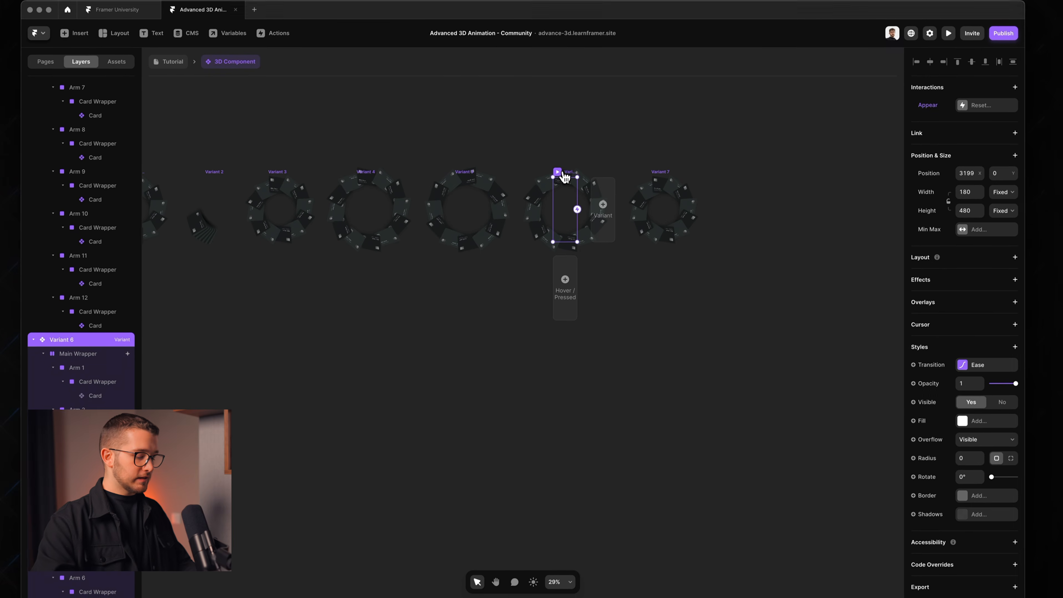
left_click_drag(577, 210, 672, 215)
scroll(673, 214, "up", 3)
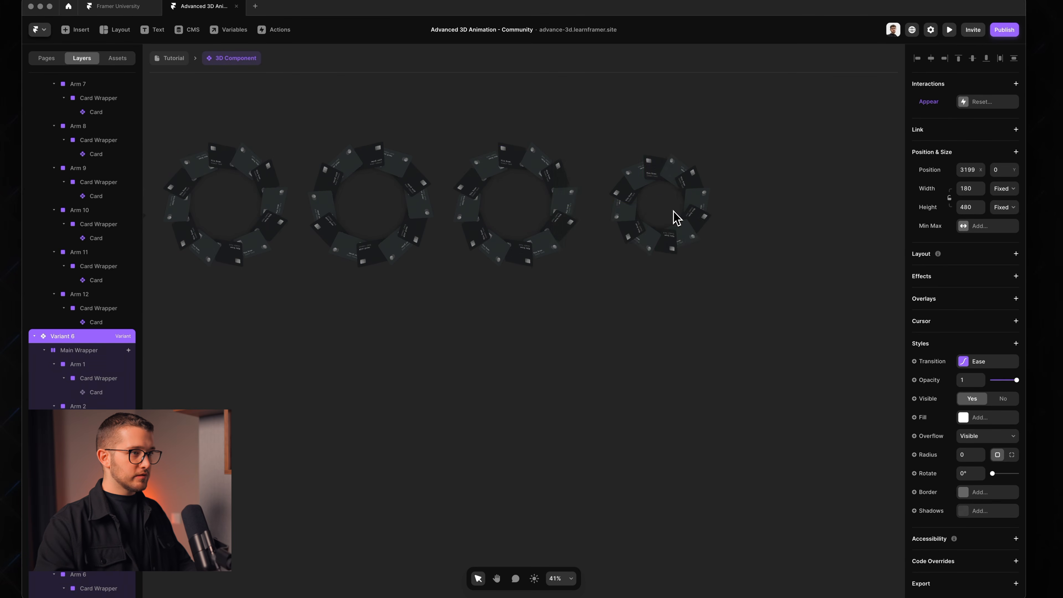
scroll(674, 211, "up", 3)
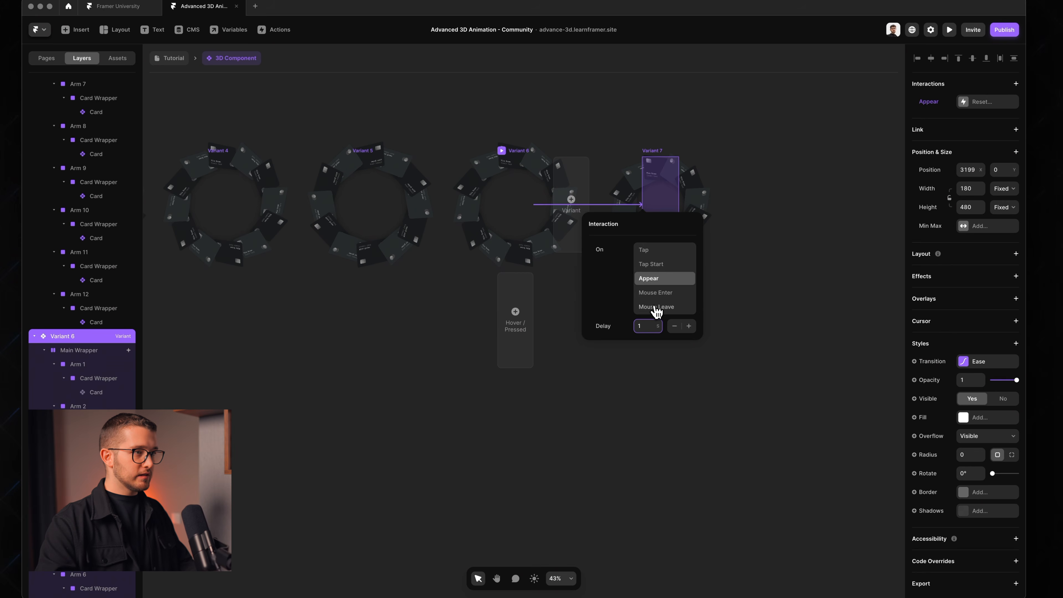
left_click(497, 501)
Connect Variant 7 back to Variant 1 with an Appear interaction to loop the animation.
left_click(647, 152)
scroll(645, 152, "down", 4)
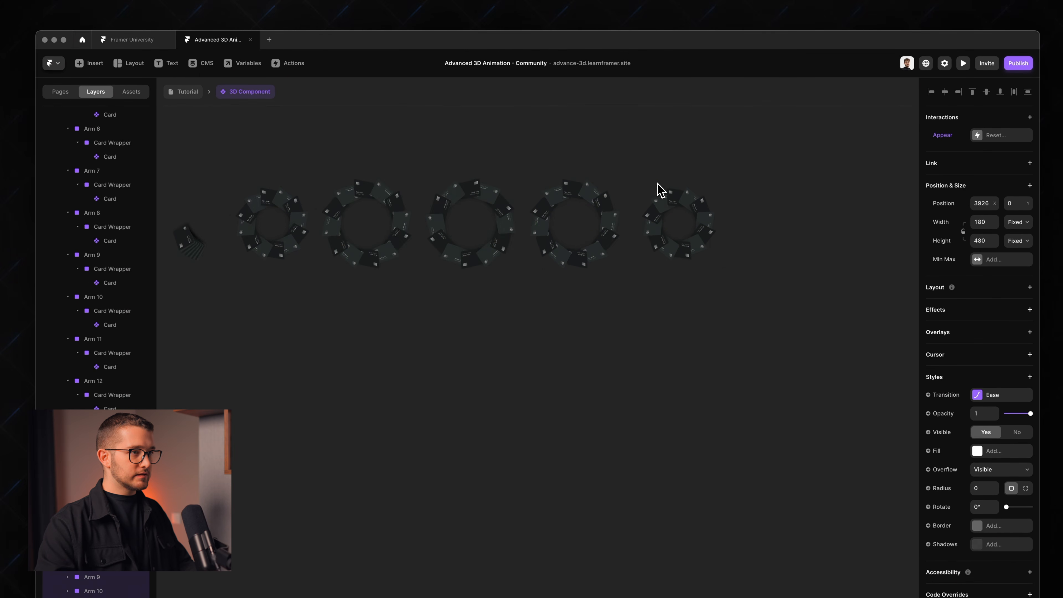
scroll(657, 183, "down", 2)
scroll(657, 184, "left", 4)
left_click_drag(455, 270, 425, 267)
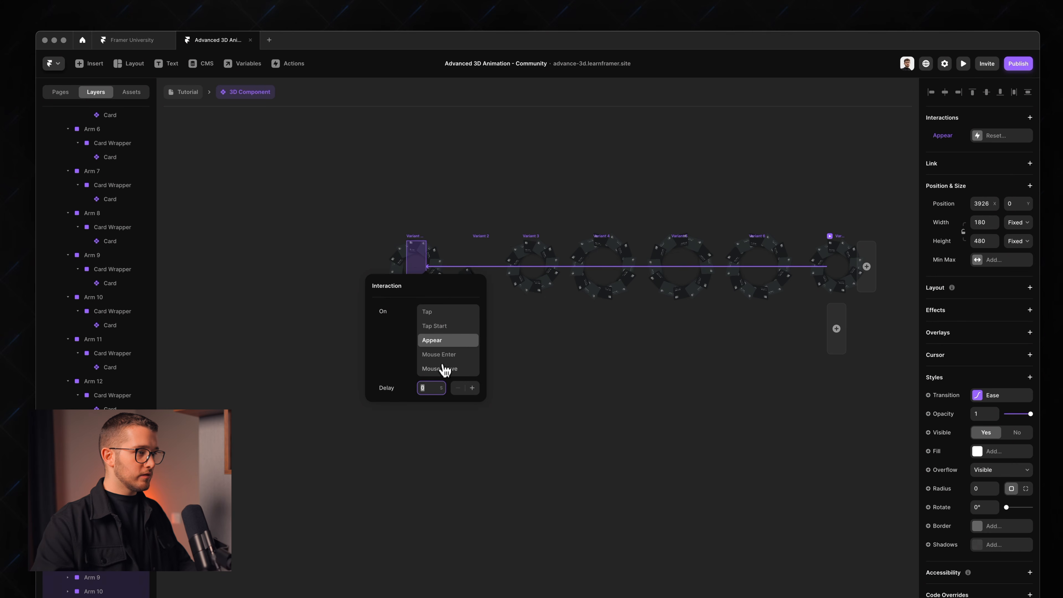
key("Escape")
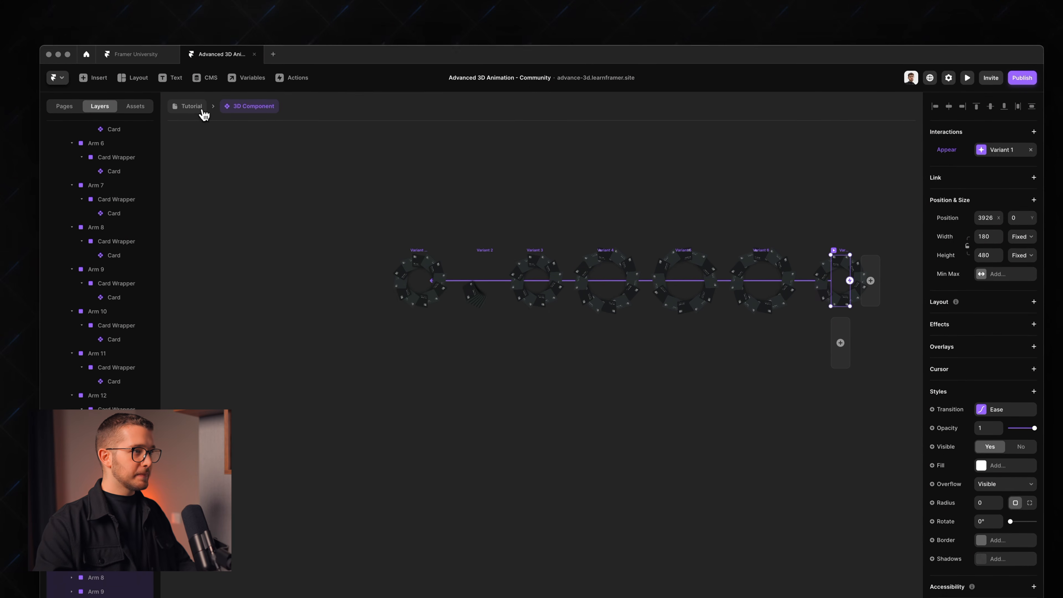
Leave the 3D Component and return to the Tutorial page's Desktop breakpoint.
left_click(189, 93)
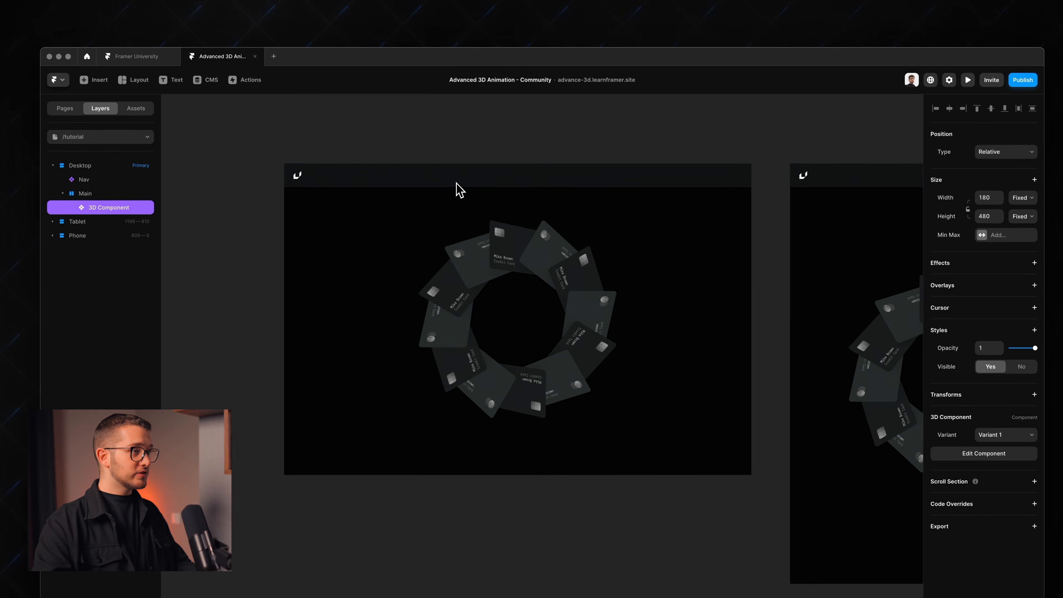
scroll(457, 184, "down", 2)
scroll(458, 184, "left", 1)
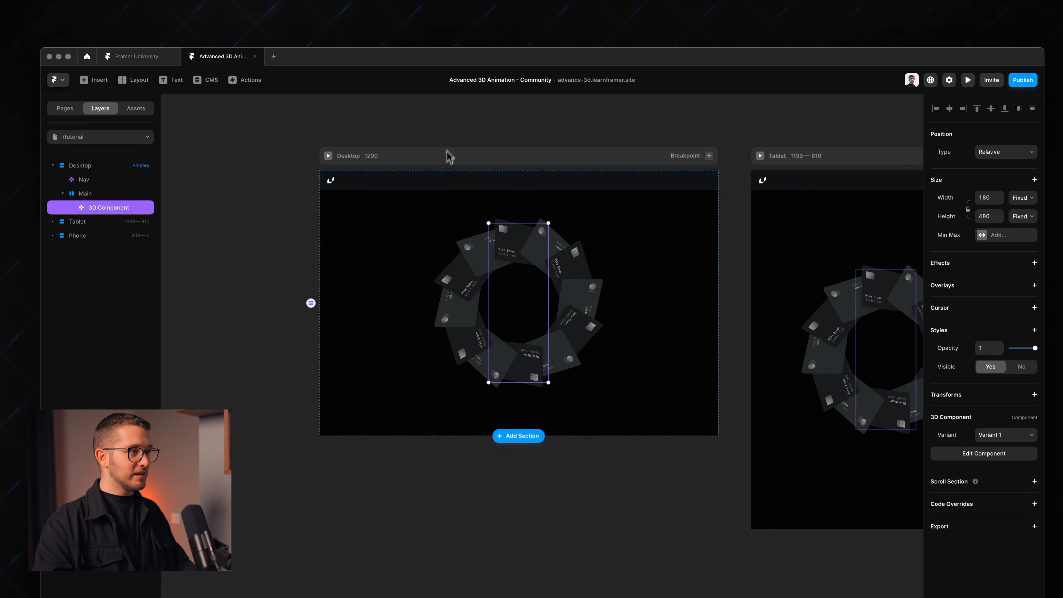
left_click(451, 137)
scroll(452, 136, "up", 2)
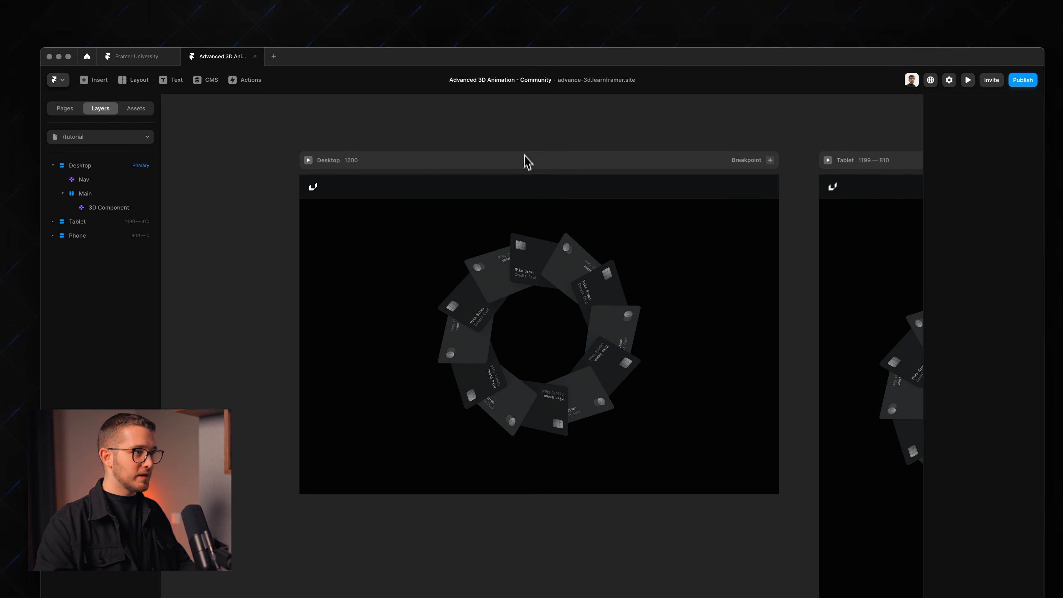
Publish the updated project to its domains and open the live site advance-3d.learnframer.site.
left_click(1023, 80)
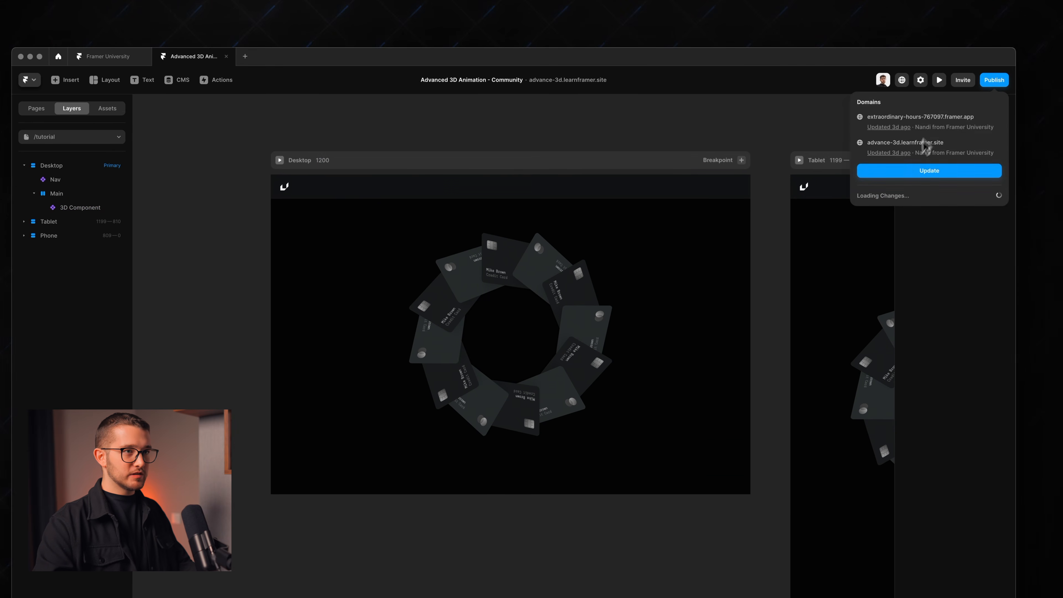
left_click(725, 137)
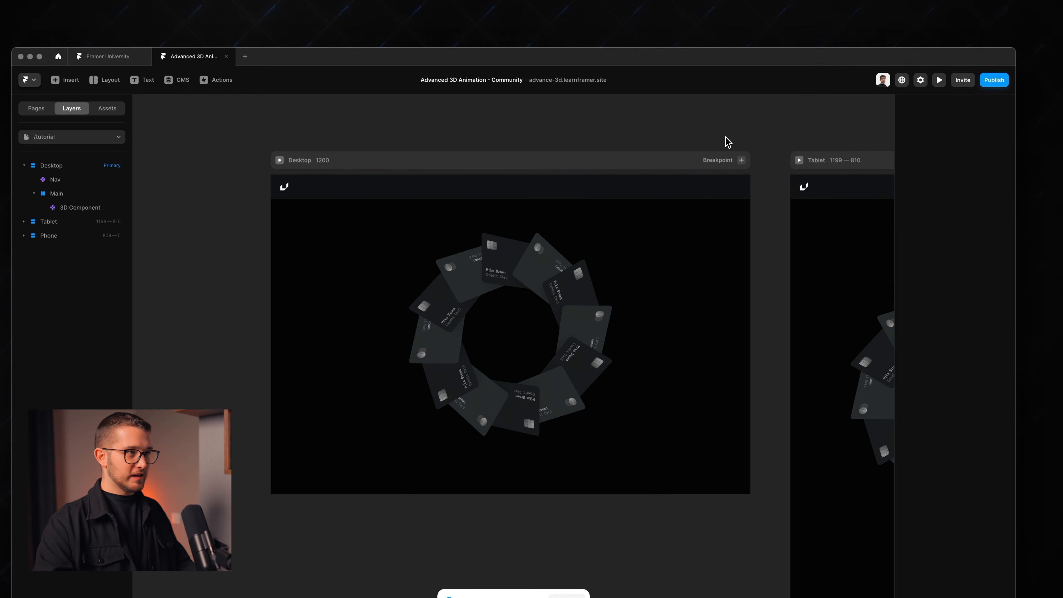
left_click(579, 79)
Examine the Animated 3D Illustration in Framer resource and its demo on the Framer resources site, and return to the credit card project.
key("super+o")
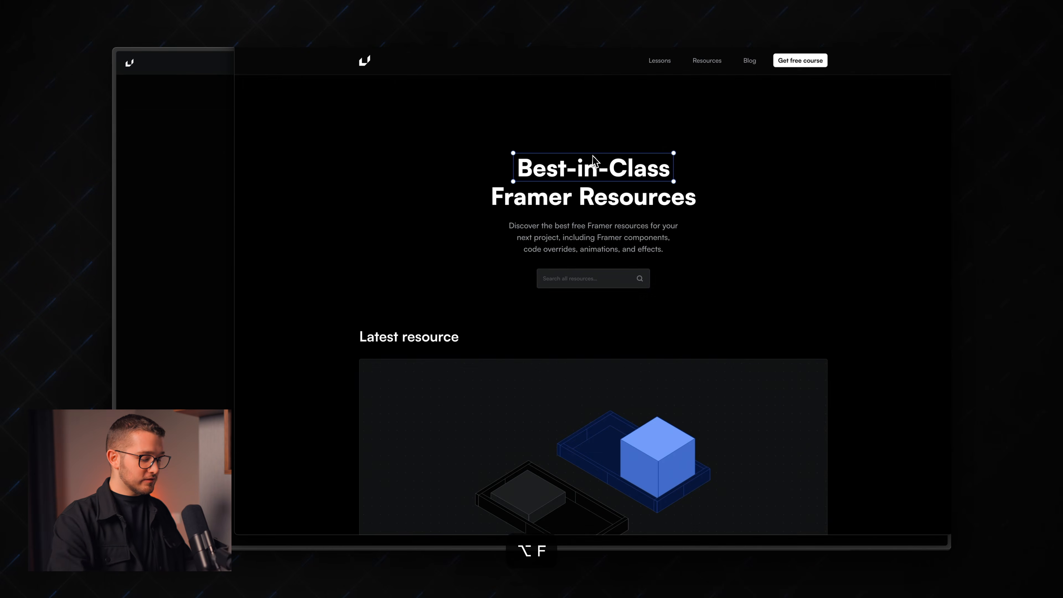
key("super+o")
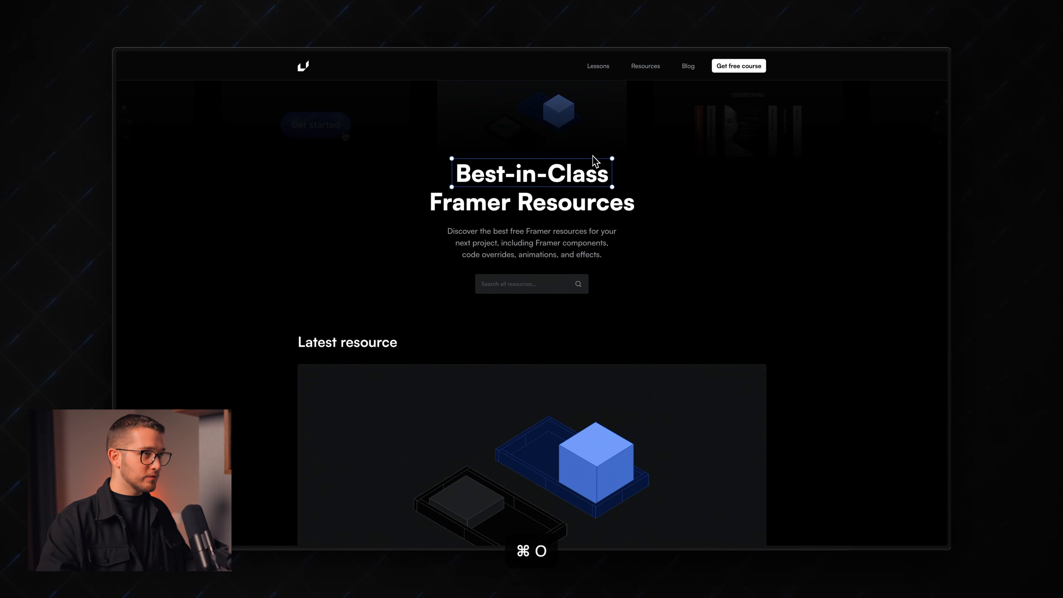
scroll(599, 169, "down", 5)
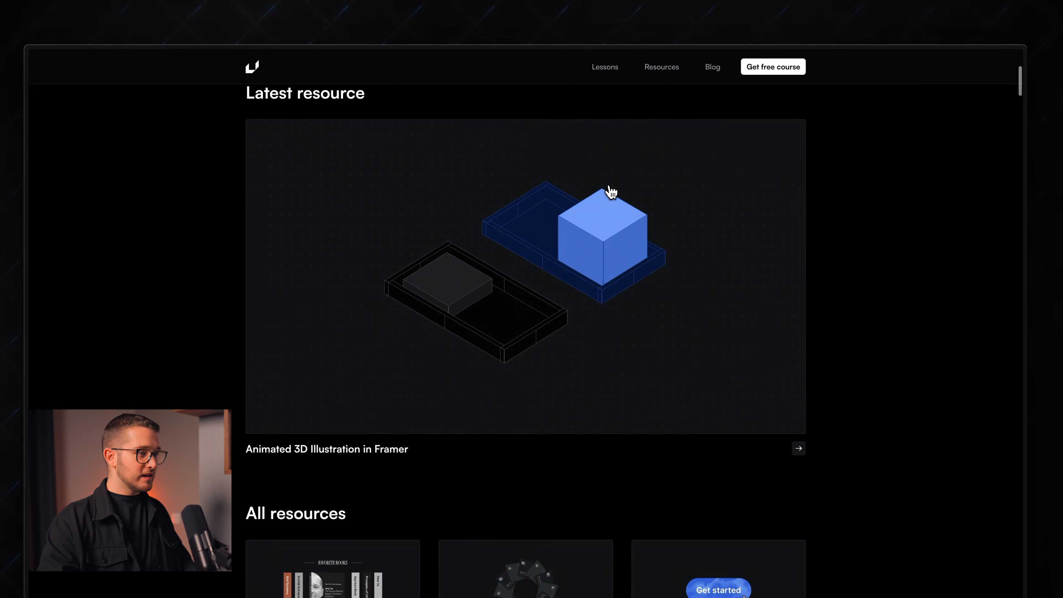
left_click(595, 272)
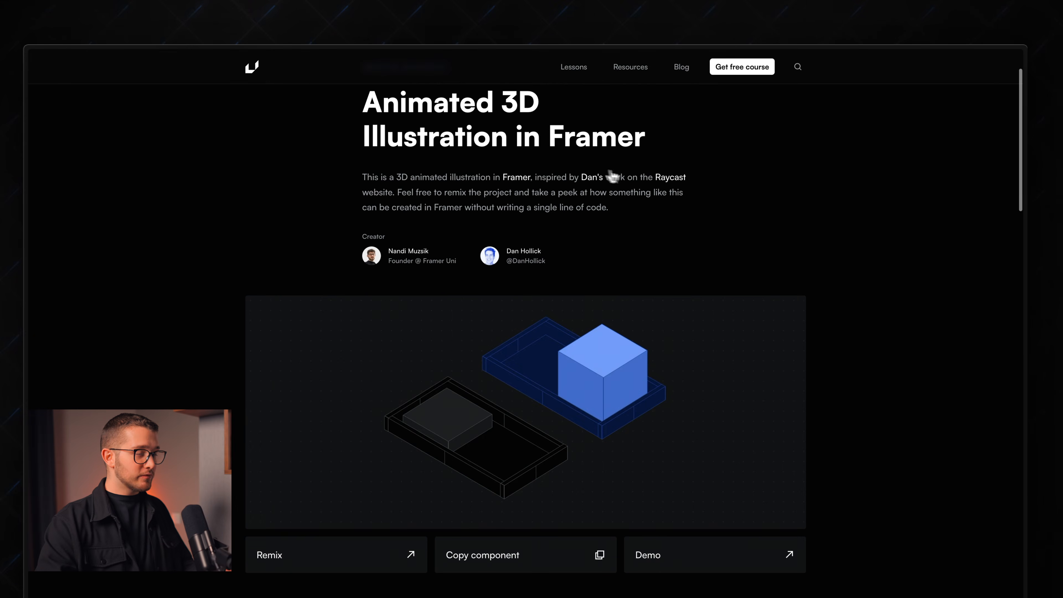
left_click(667, 530)
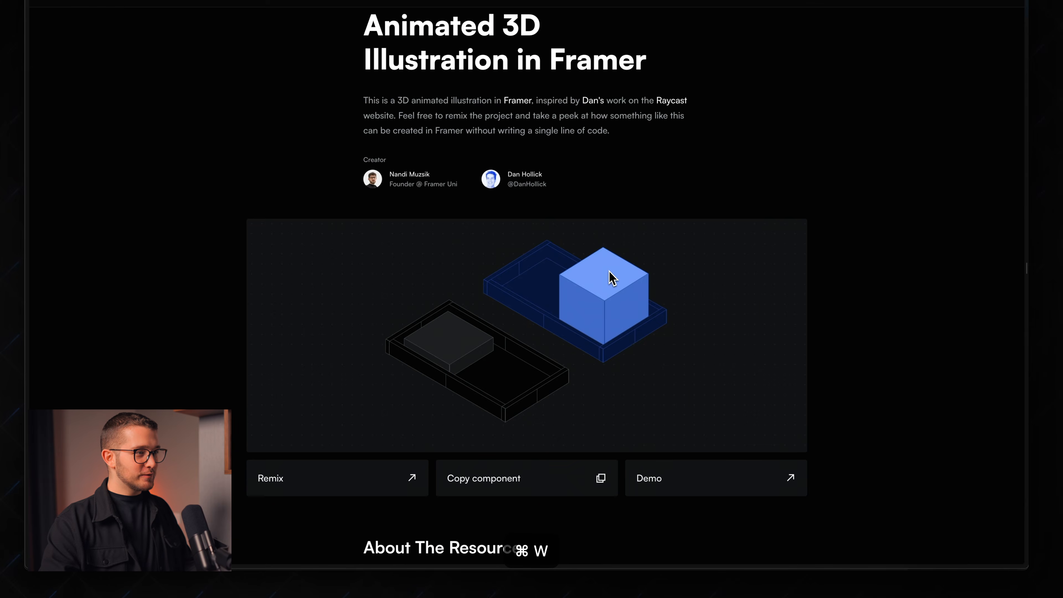
key("super+Tab")
left_click(607, 269)
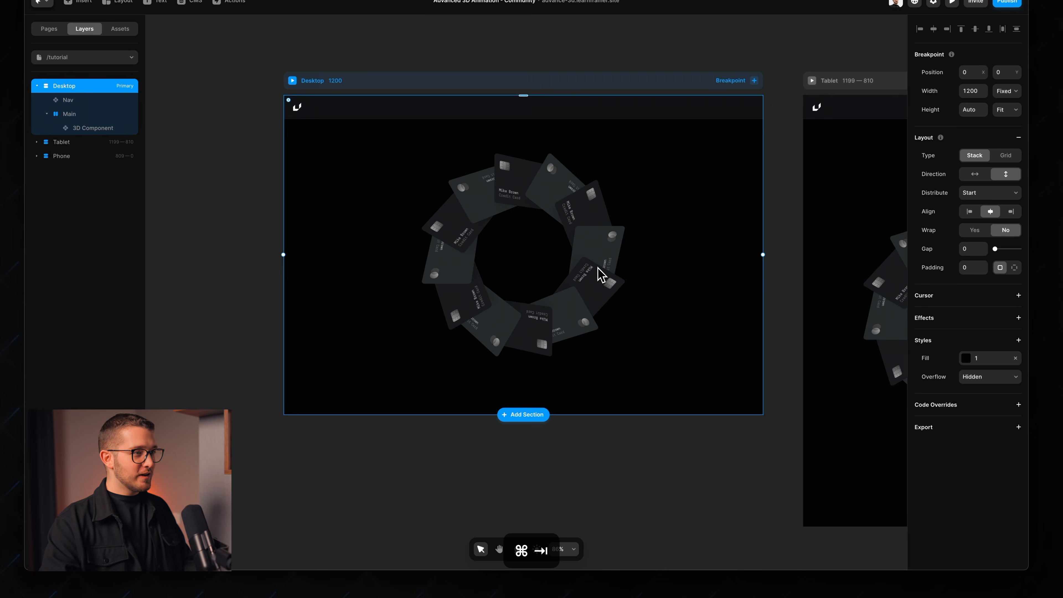